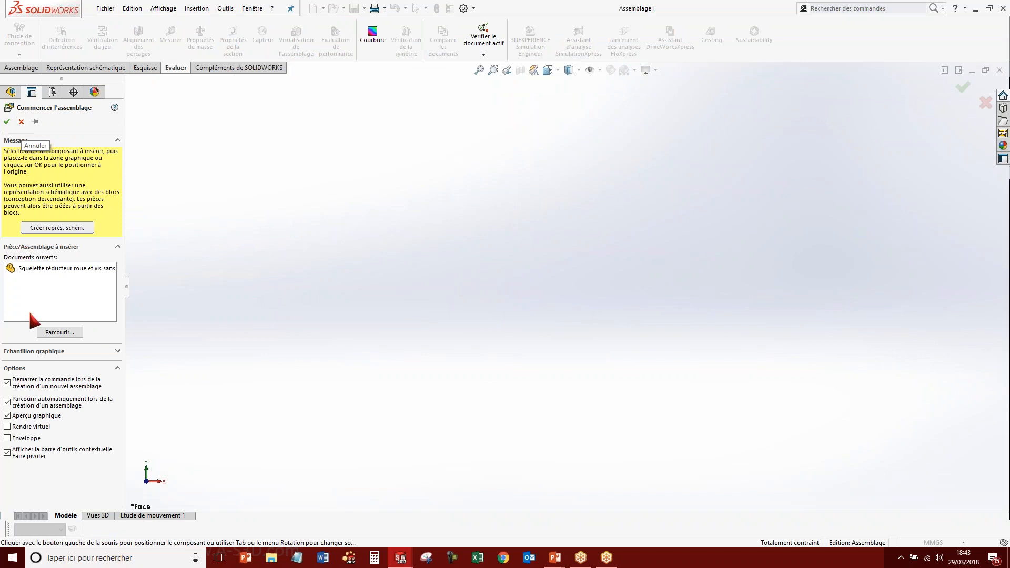
Insert the open skeleton part (Squelette réducteur roue et vis sans fin) into the new assembly at the origin.
click(70, 269)
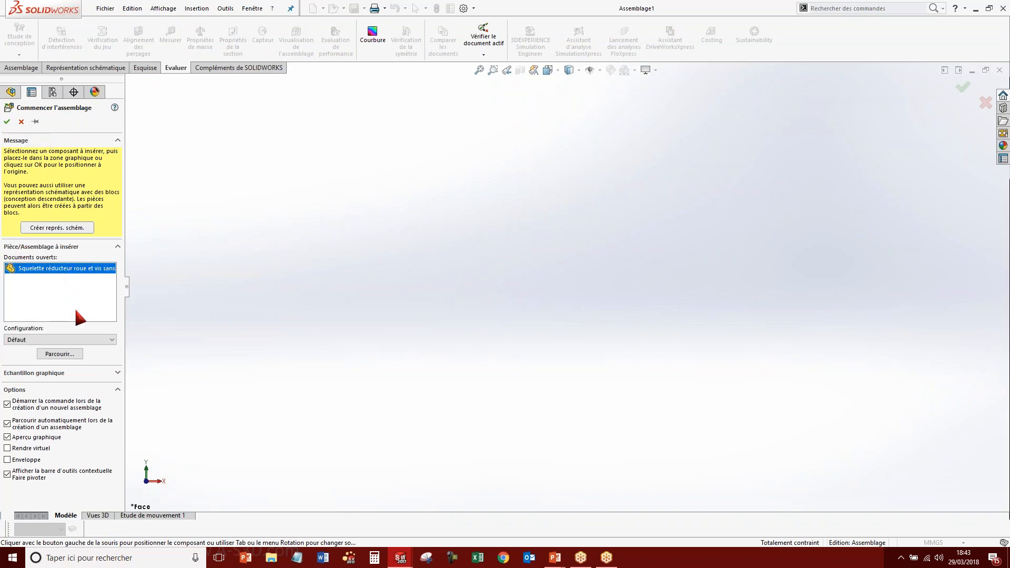
click(7, 122)
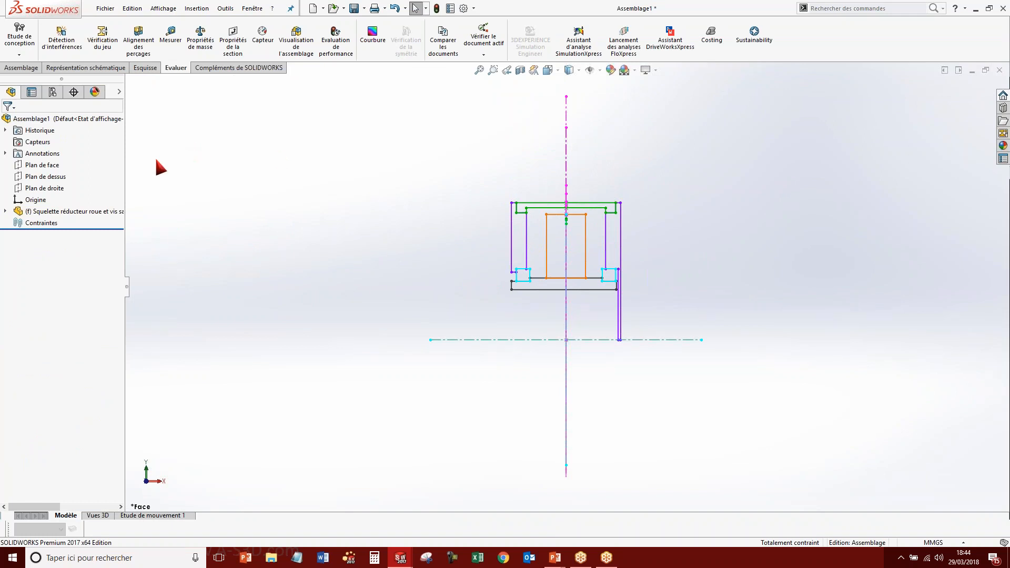
Save the assembly as Réducteur Roue et Vis sans fin2.SLDASM together with all its modified components.
click(106, 8)
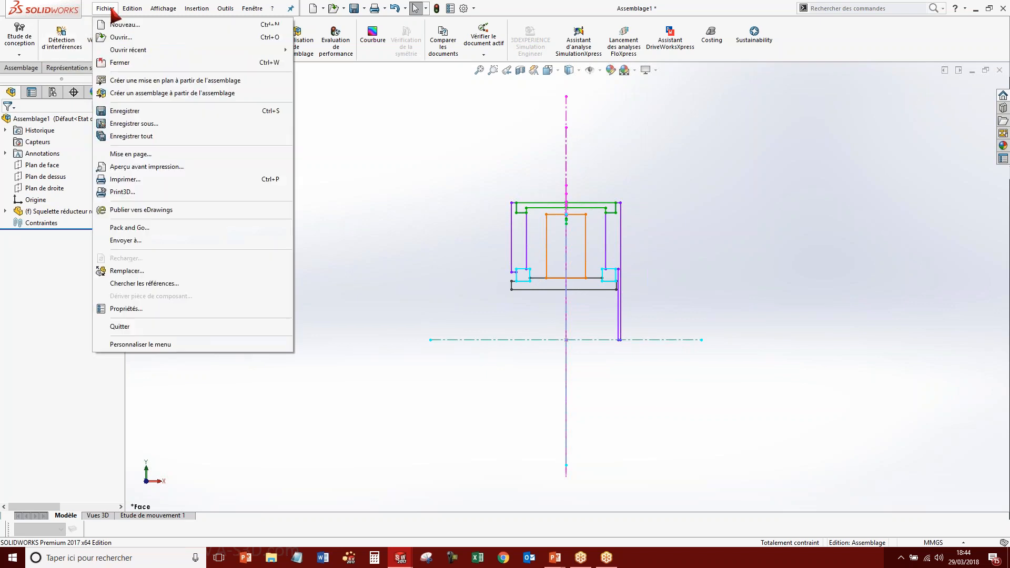
click(133, 124)
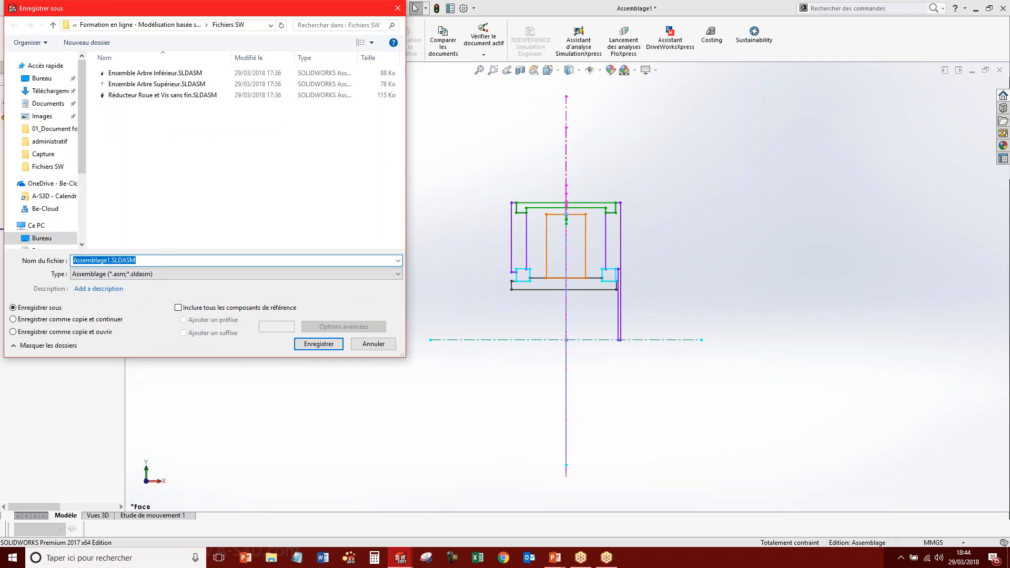
text(réducteur)
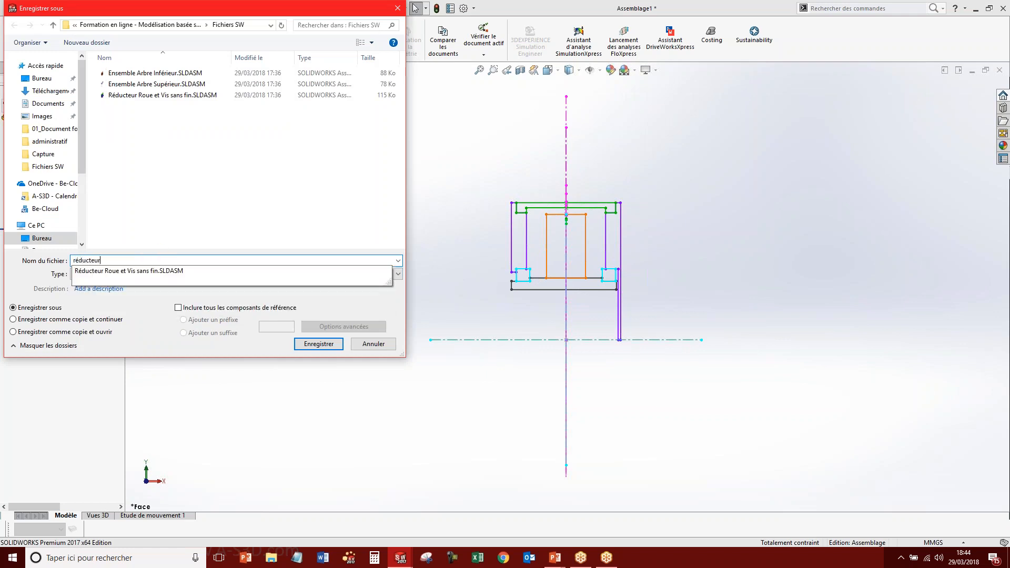
click(126, 271)
click(159, 260)
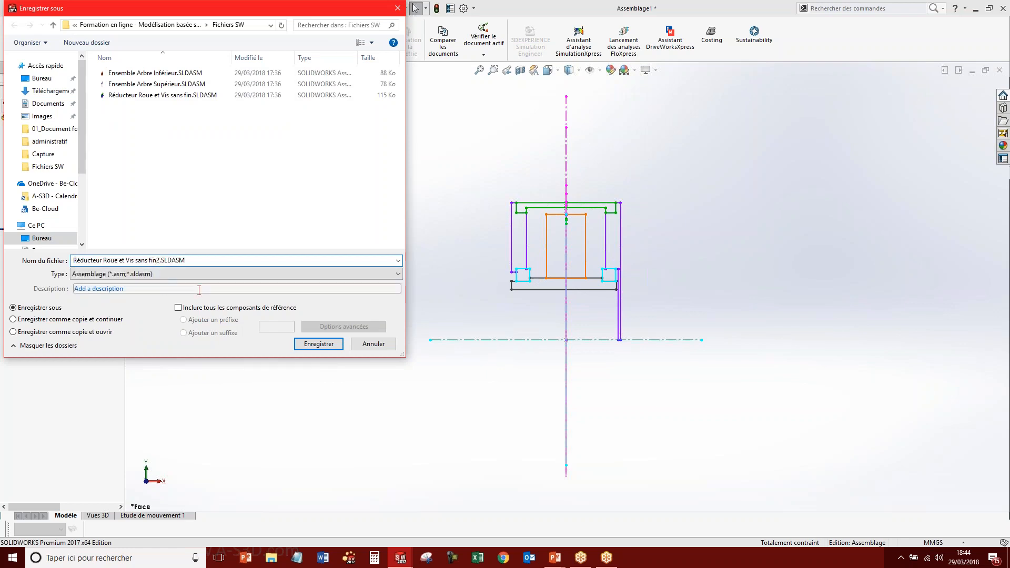
click(311, 345)
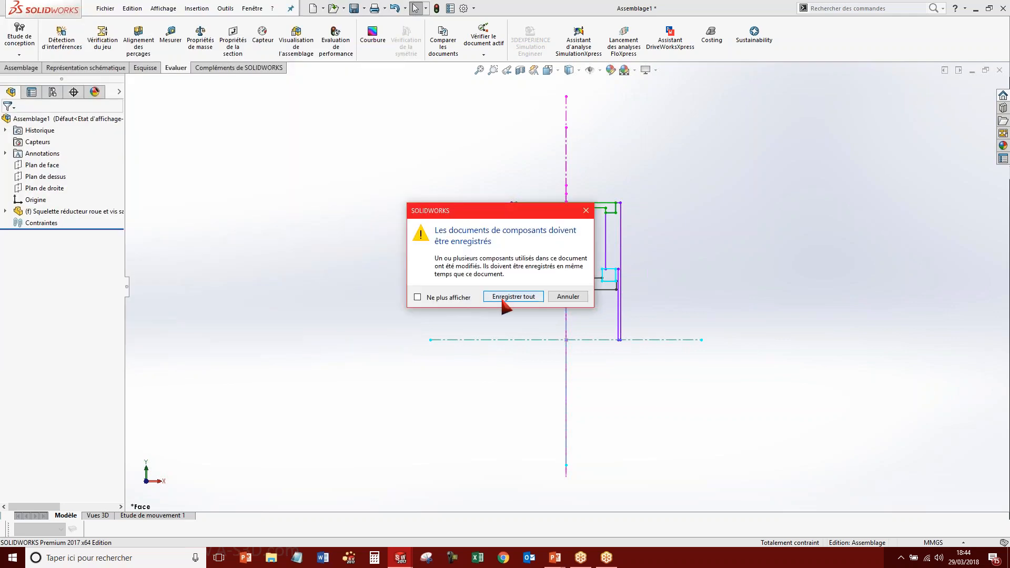
click(505, 297)
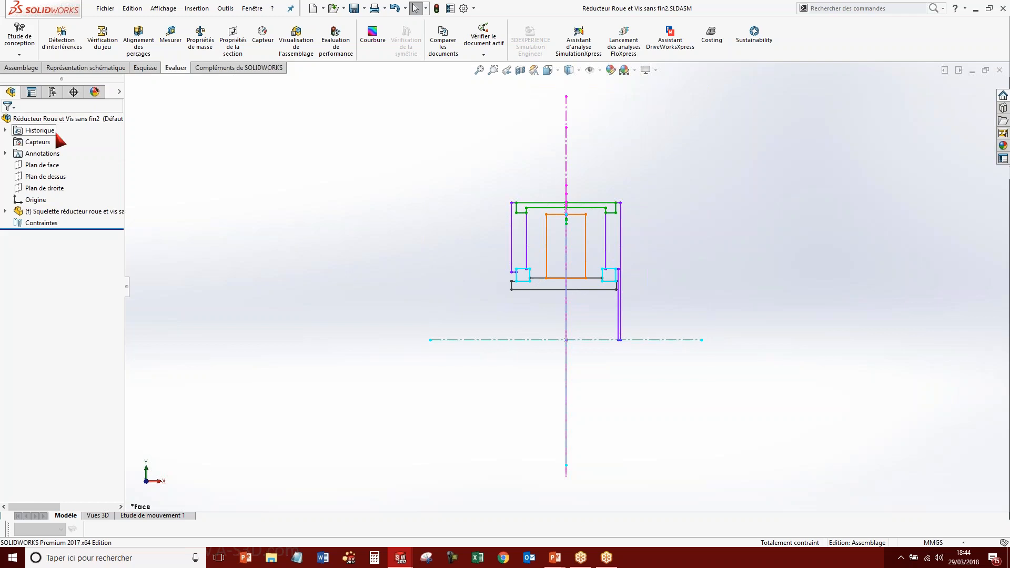
Create a new part in the assembly on the skeleton's Plan de face and expand that part's feature tree.
click(21, 68)
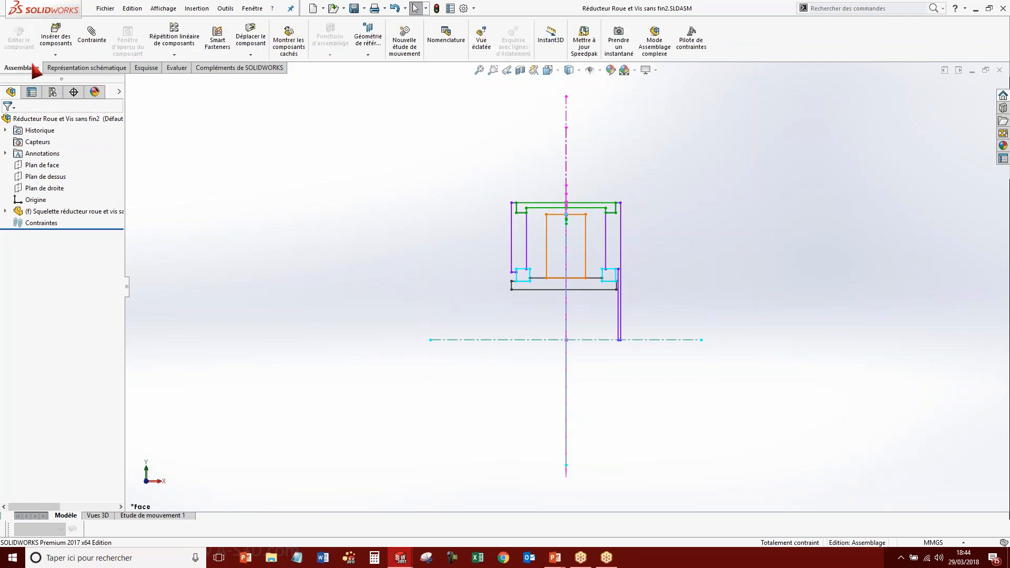
click(56, 54)
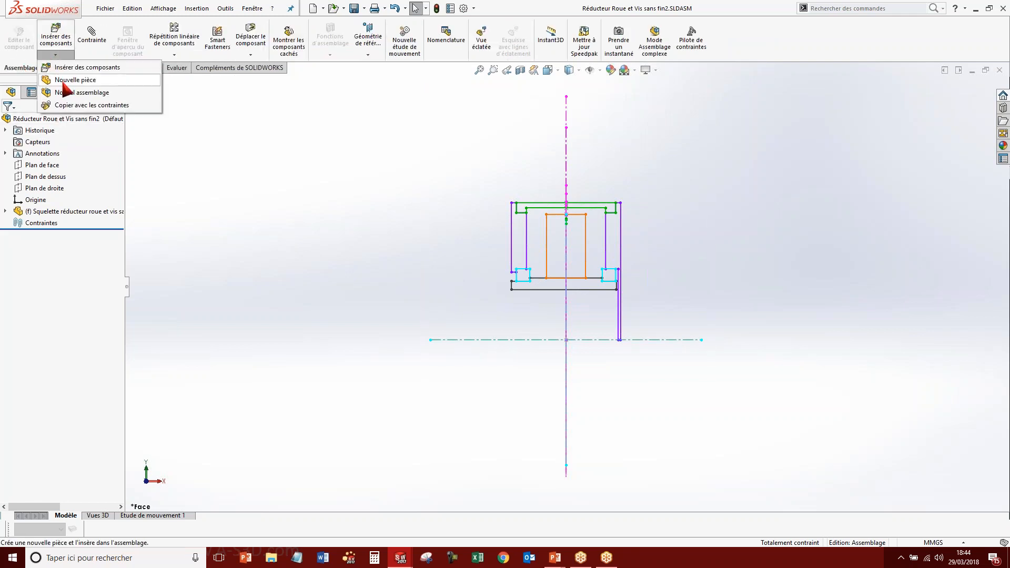
click(63, 82)
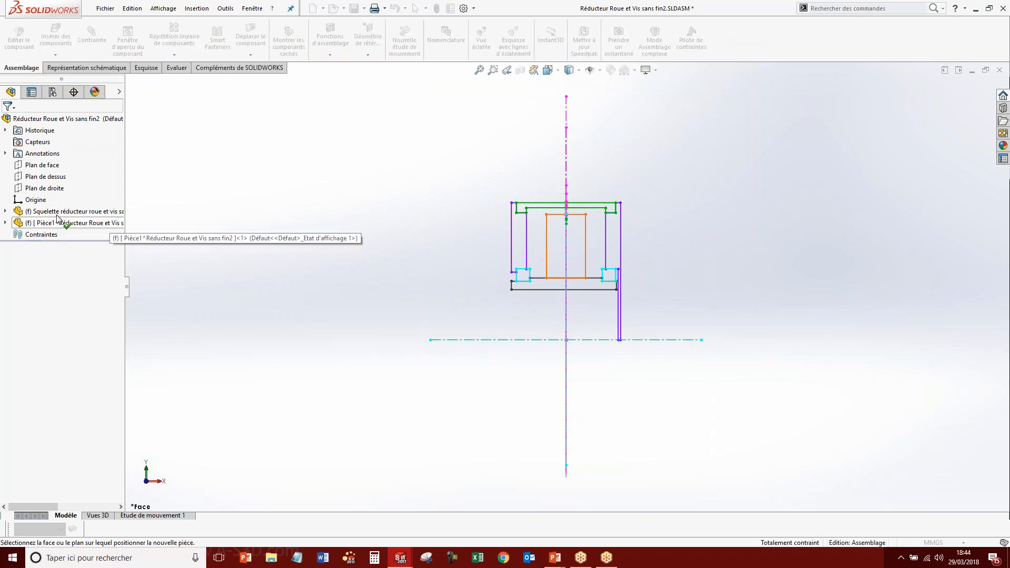
click(5, 211)
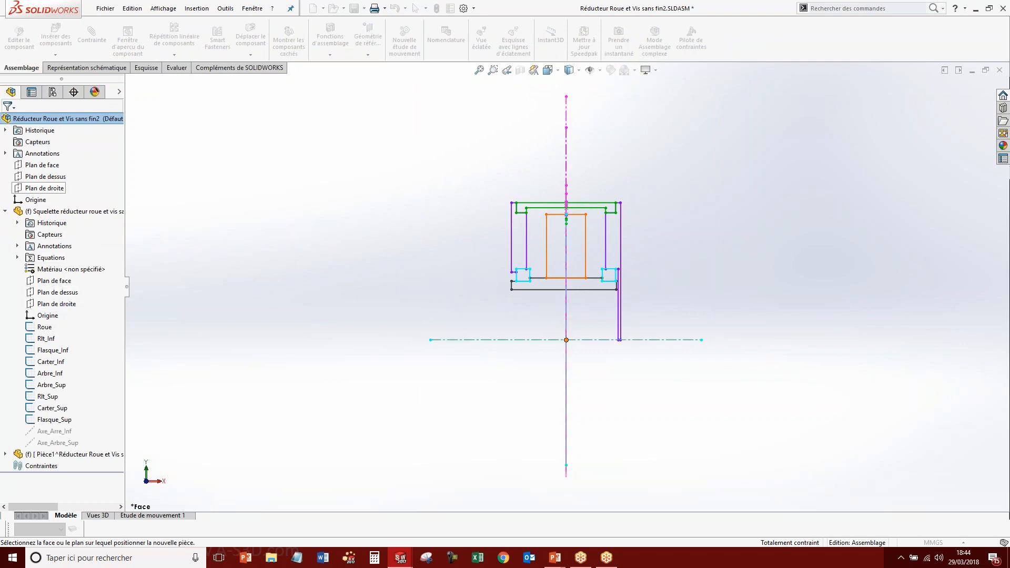
click(65, 284)
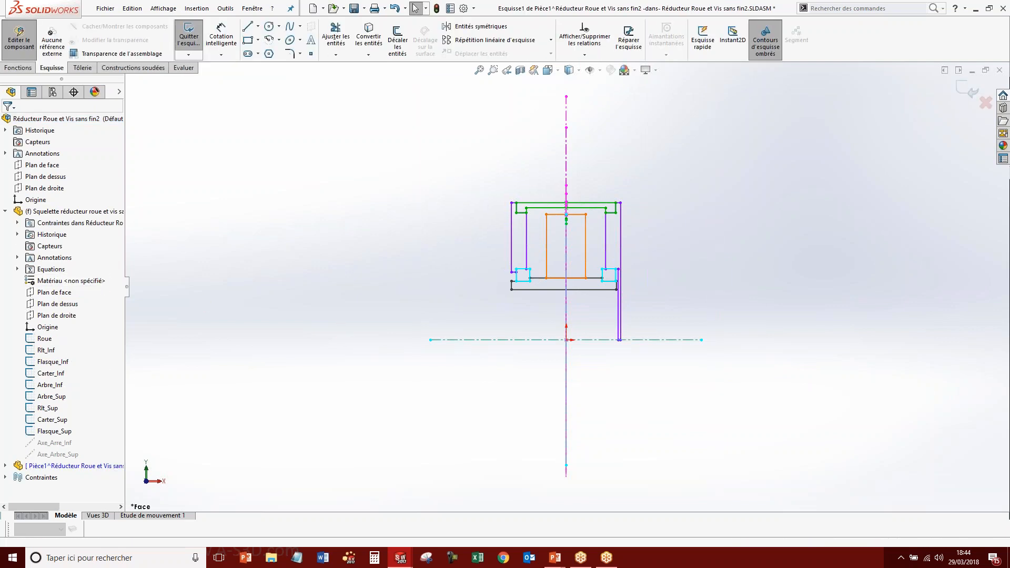
click(5, 465)
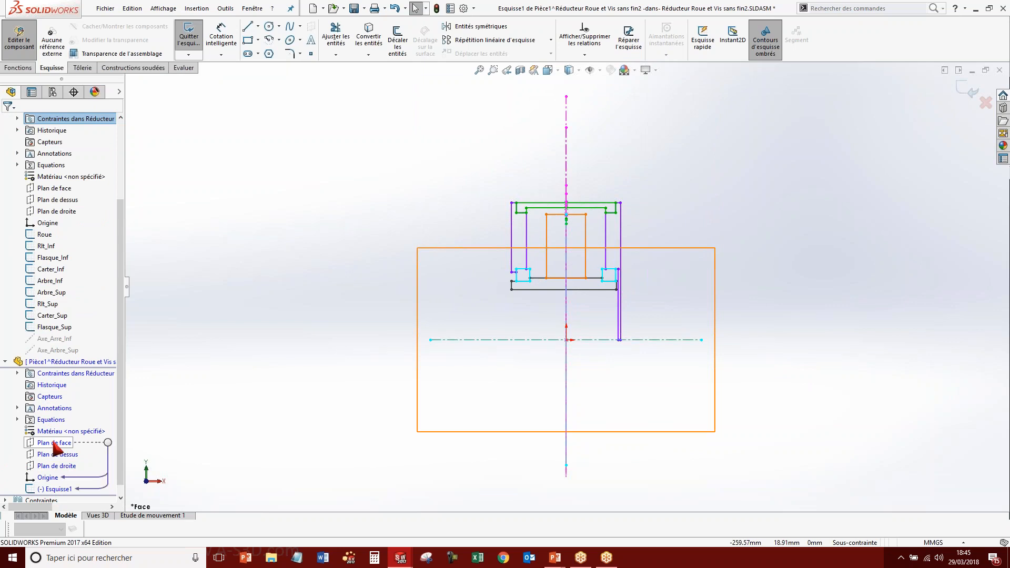
mouse_move(61, 190)
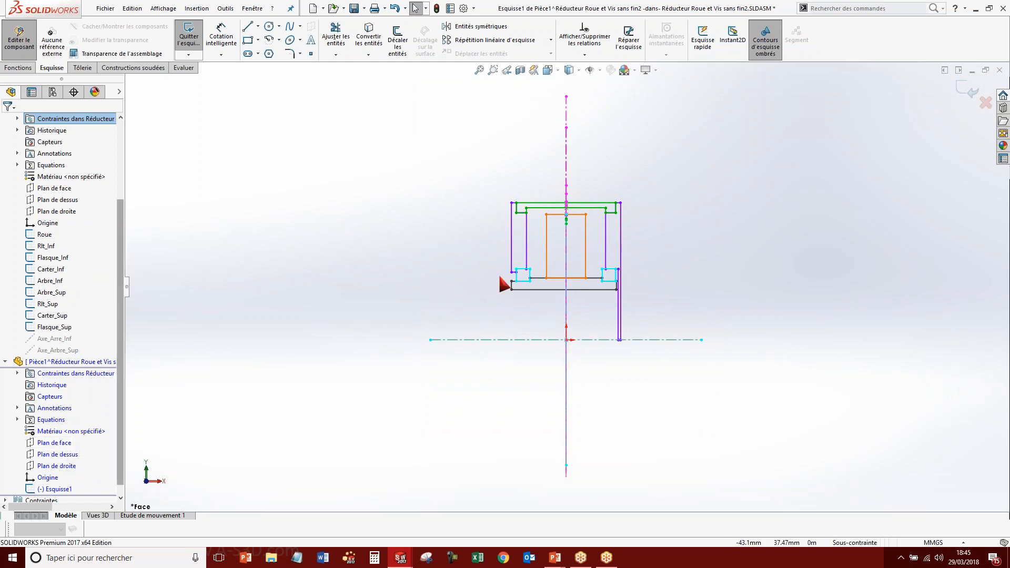
Convert the full chain of skeleton lines forming the Carter_Inf upper profile into the new part's sketch.
scroll(611, 182, down, 2)
scroll(589, 247, down, 5)
right_click(510, 239)
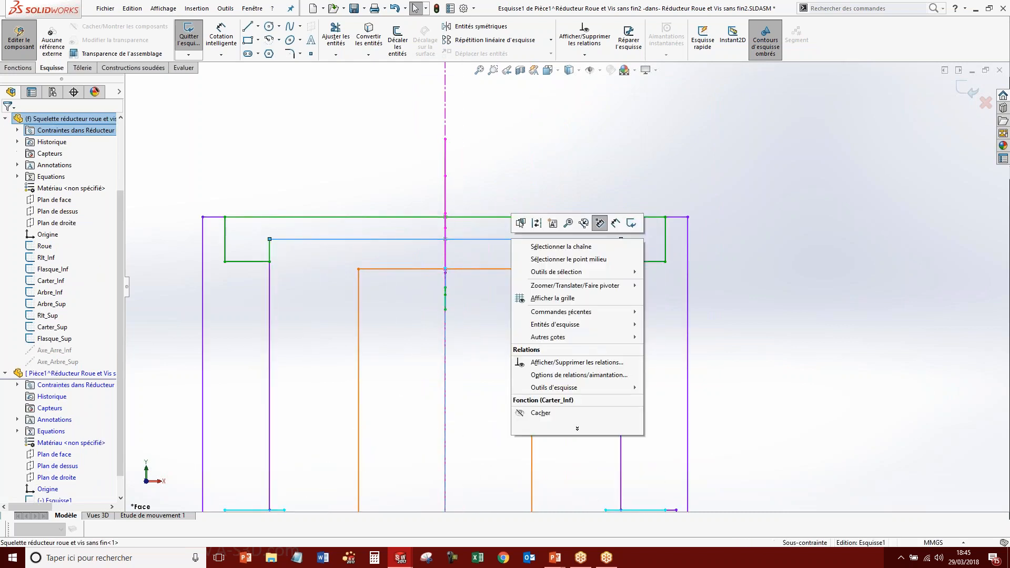
click(564, 247)
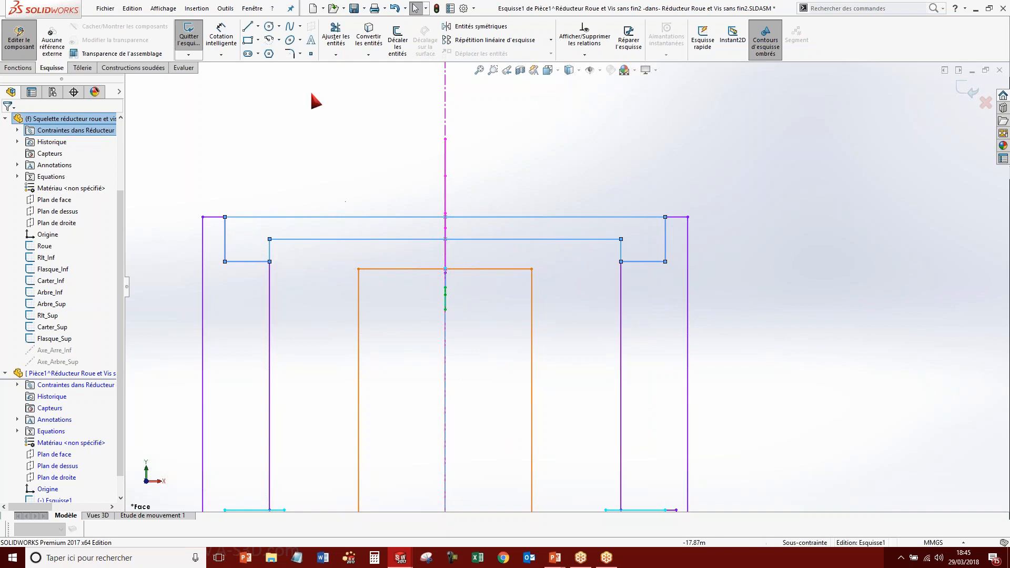
click(380, 44)
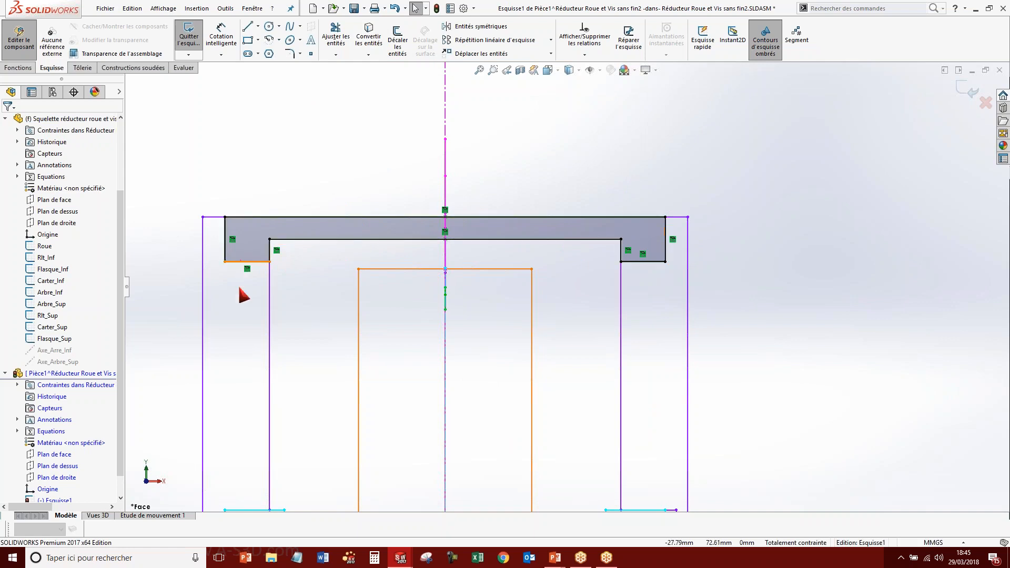
Delete the five inner and lower lines of the converted profile, keeping only the top line and two outer sides.
click(260, 262)
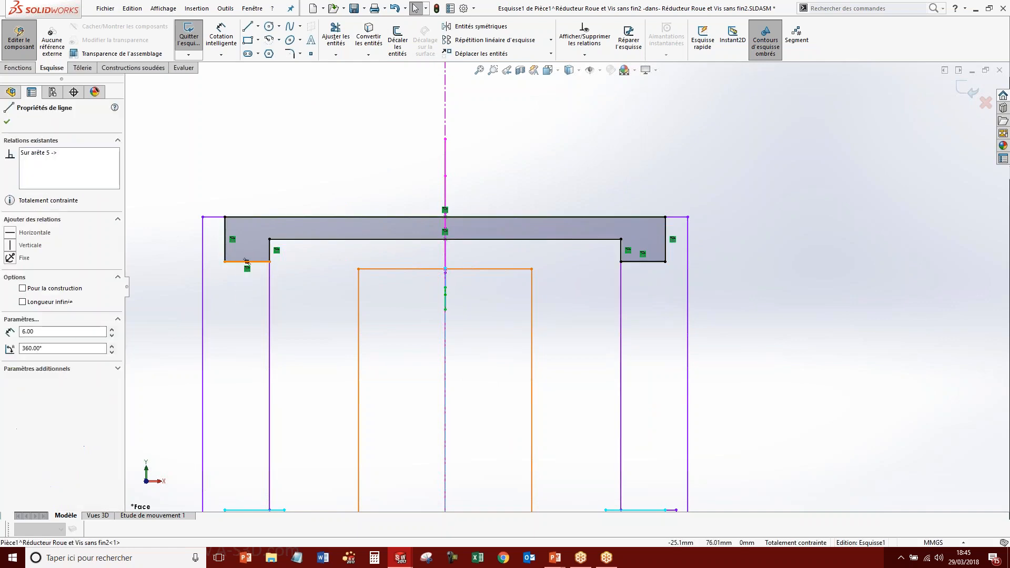
ctrl+click(270, 249)
ctrl+click(349, 239)
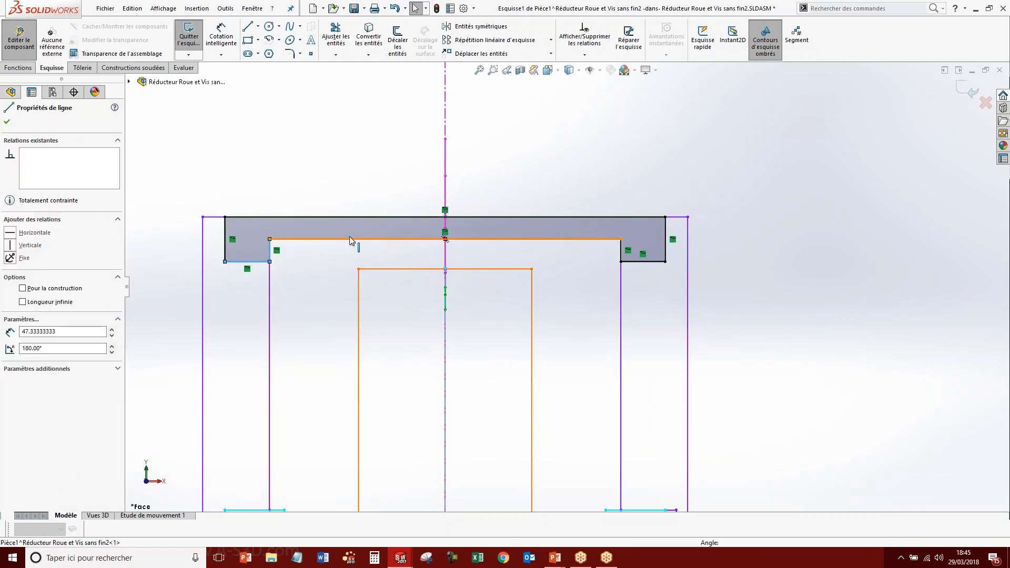
ctrl+click(621, 250)
ctrl+click(640, 263)
key(Delete)
Convert the skeleton's horizontal axis line into the sketch and make it a construction line.
scroll(628, 266, up, 2)
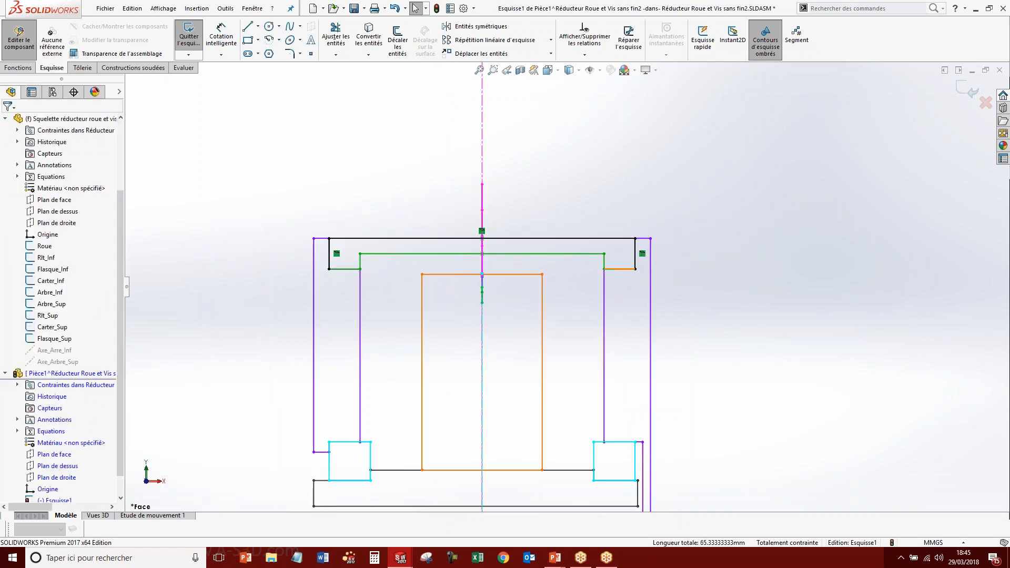
scroll(536, 417, up, 5)
scroll(579, 420, down, 3)
scroll(573, 384, up, 1)
scroll(601, 301, down, 1)
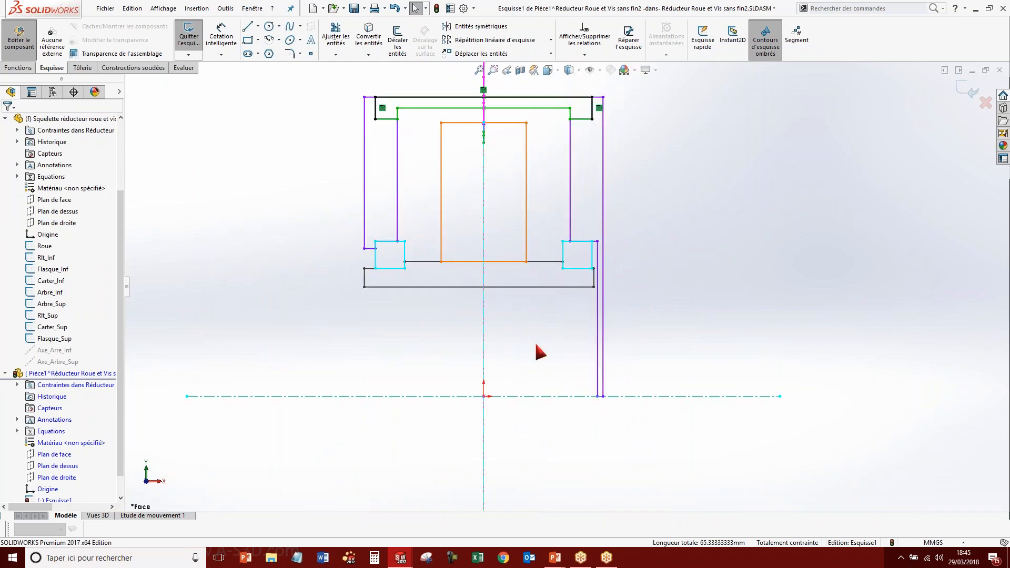
click(537, 396)
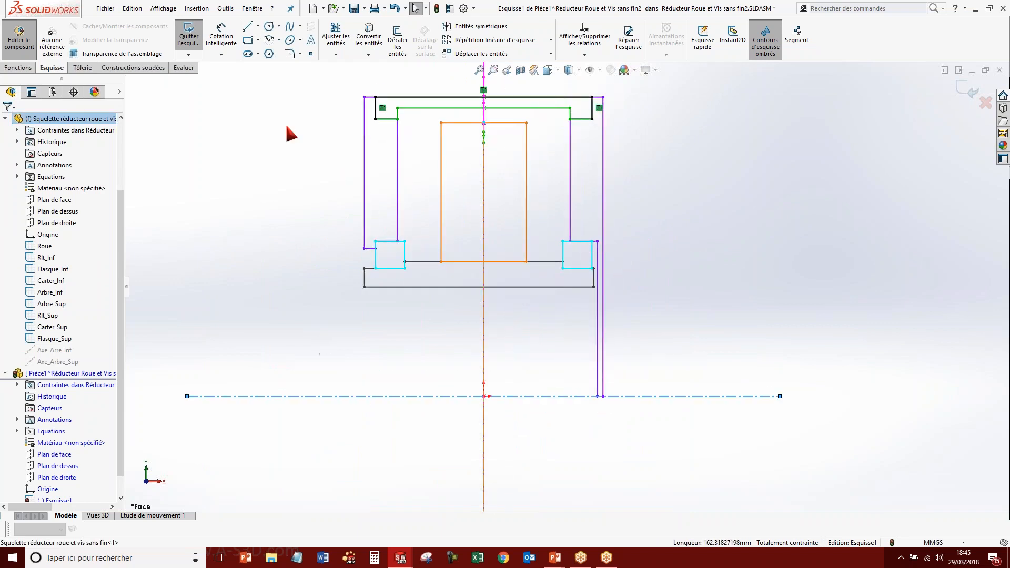
click(354, 396)
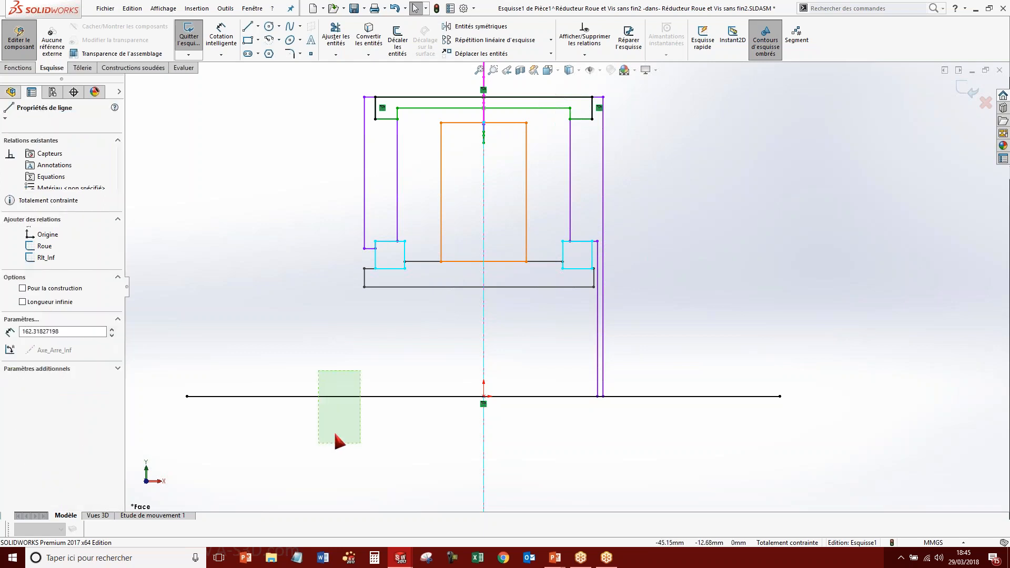
click(378, 408)
click(347, 345)
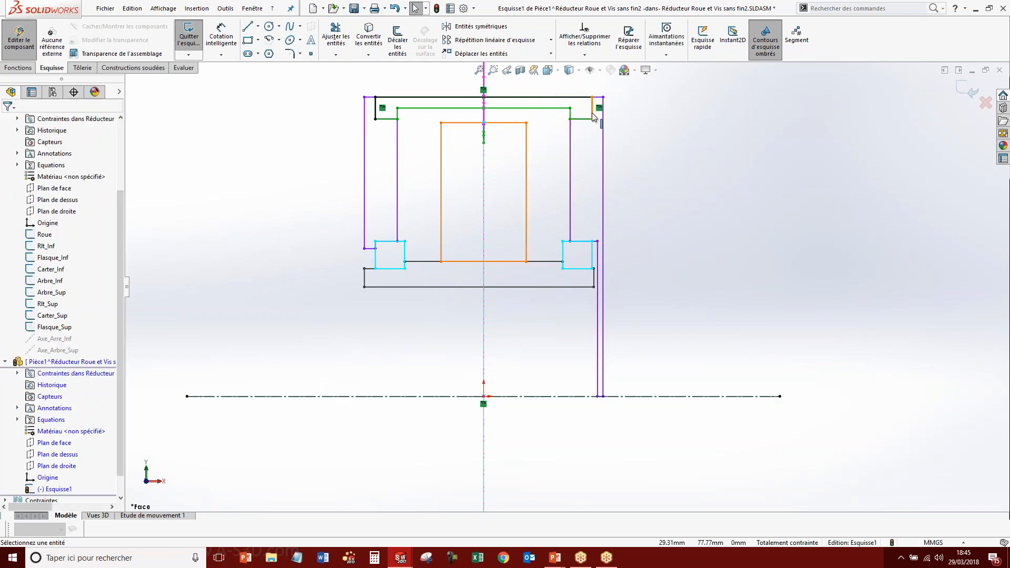
Extend both outer vertical lines down to the horizontal axis and close the profile with a line between their endpoints.
mouse_move(591, 119)
mouse_down()
mouse_move(553, 430)
mouse_move(570, 394)
mouse_move(565, 402)
mouse_up()
drag(375, 119, 386, 404)
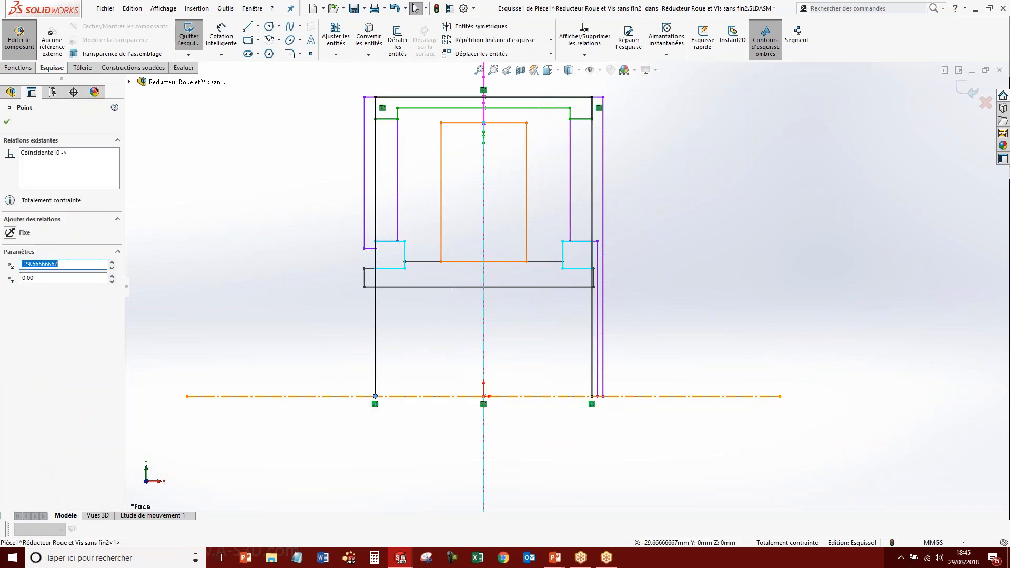
click(248, 26)
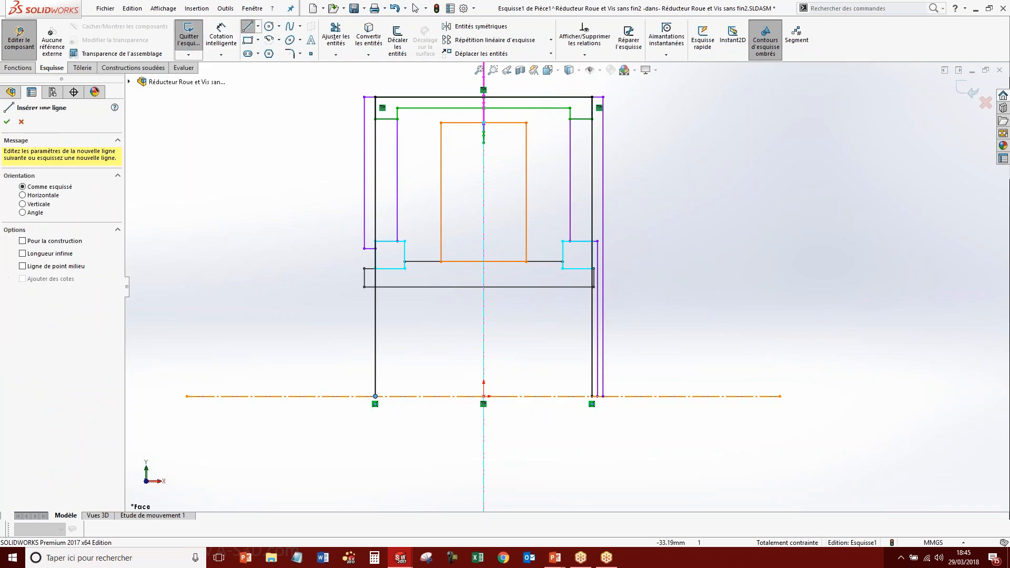
click(375, 396)
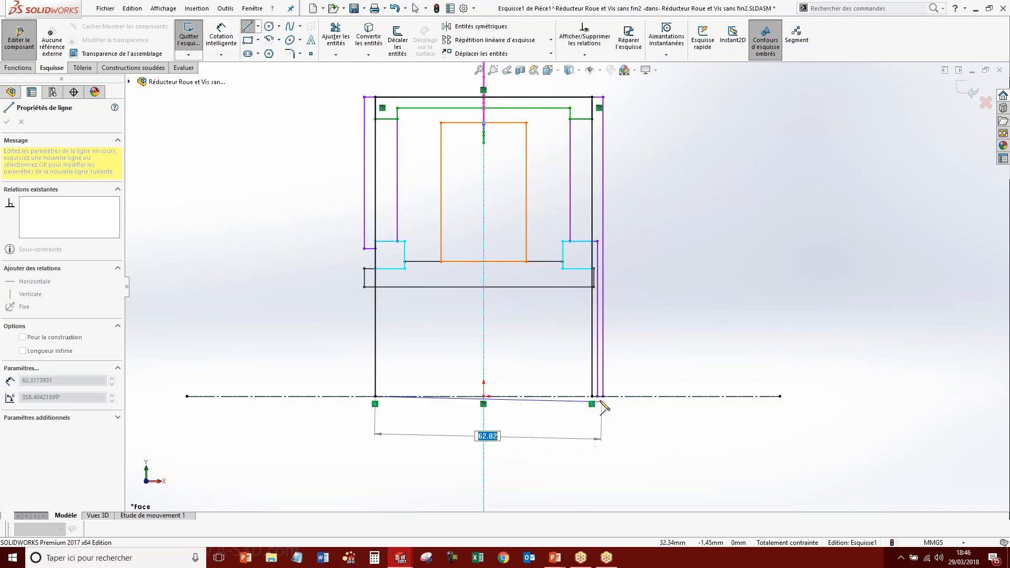
click(591, 396)
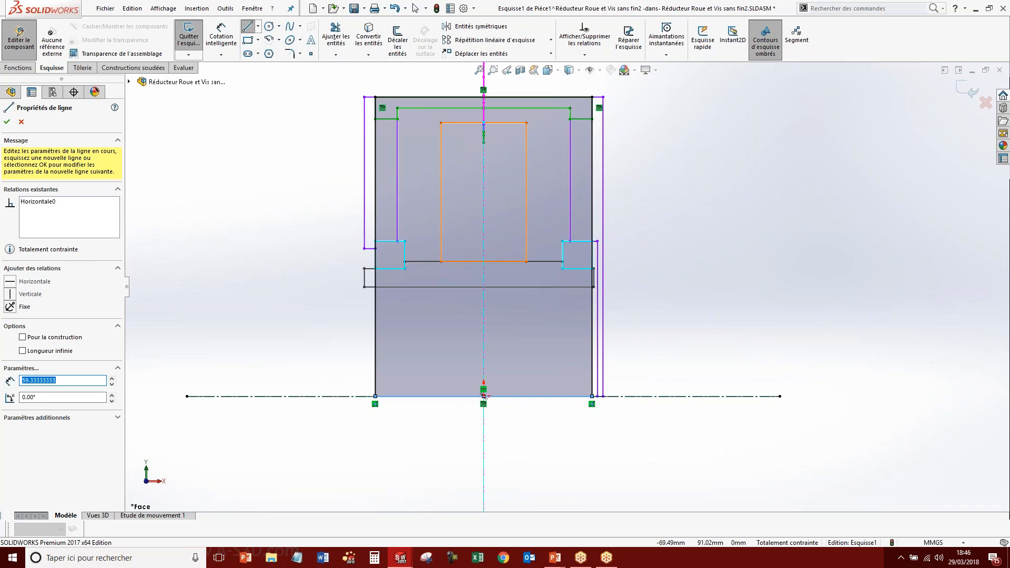
Revolve the closed profile 360° as a boss about its lower line on the horizontal axis.
click(18, 68)
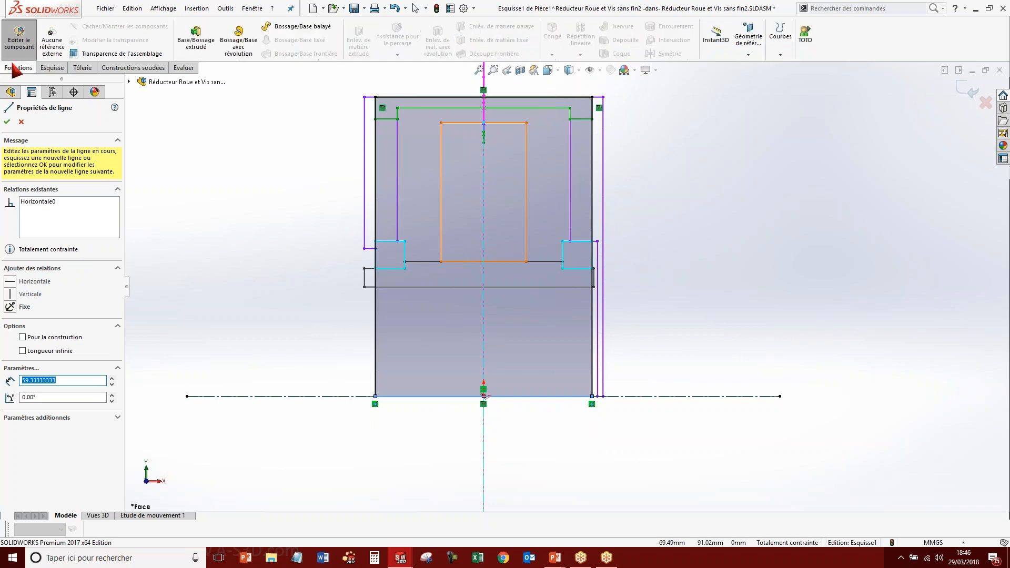
click(251, 39)
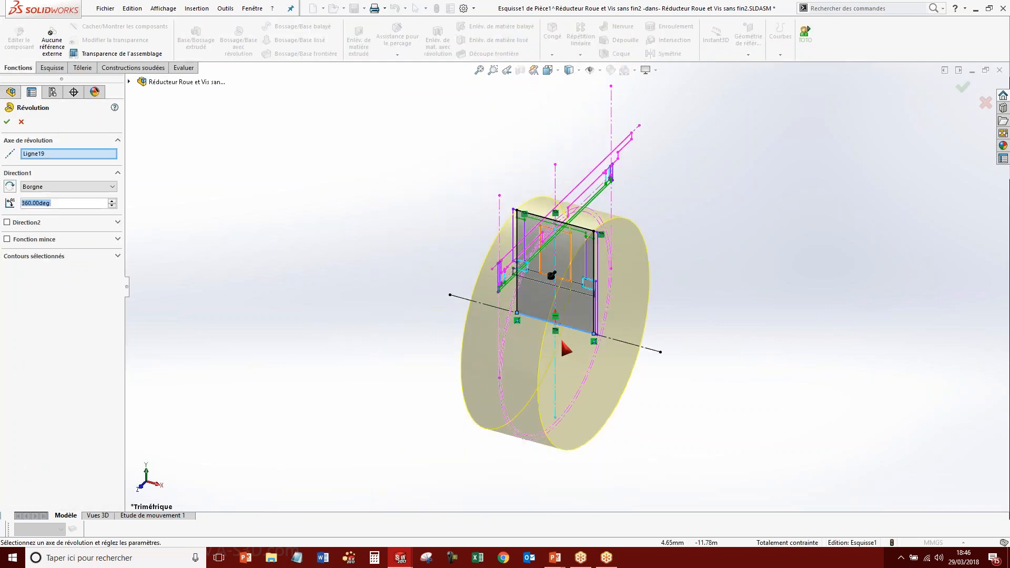
key(Return)
Start a new sketch on the right plane (Plan de droite) of the new housing part.
scroll(550, 305, up, 3)
mouse_move(546, 310)
middle_down()
mouse_move(641, 199)
mouse_move(641, 164)
middle_up()
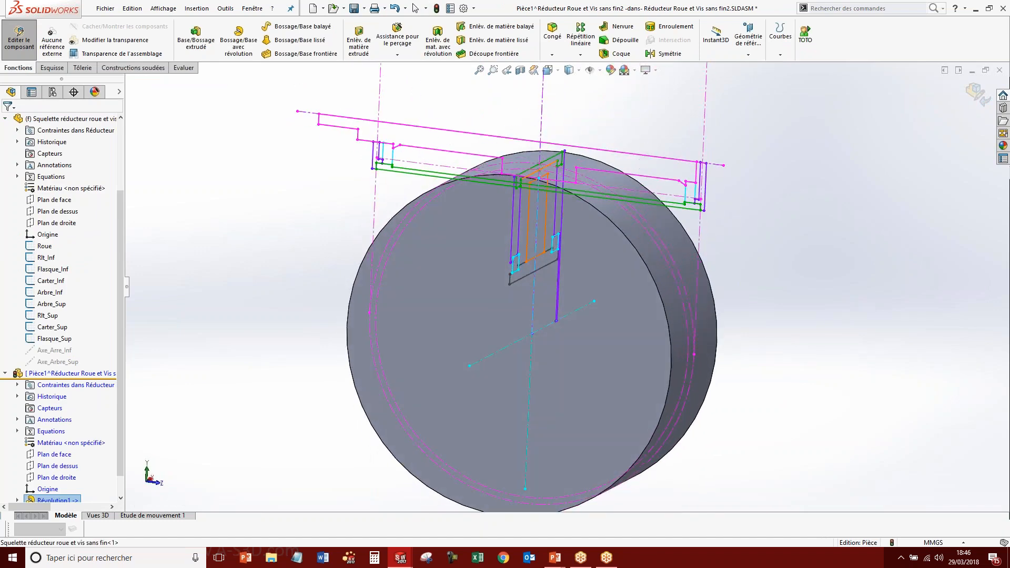
scroll(526, 166, up, 1)
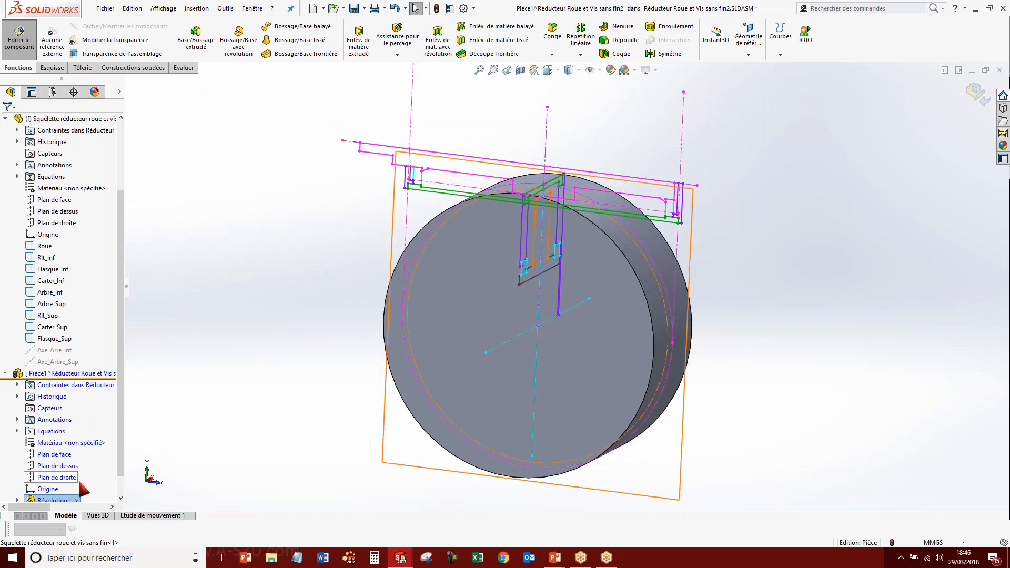
scroll(64, 463, down, 1)
click(66, 454)
click(75, 437)
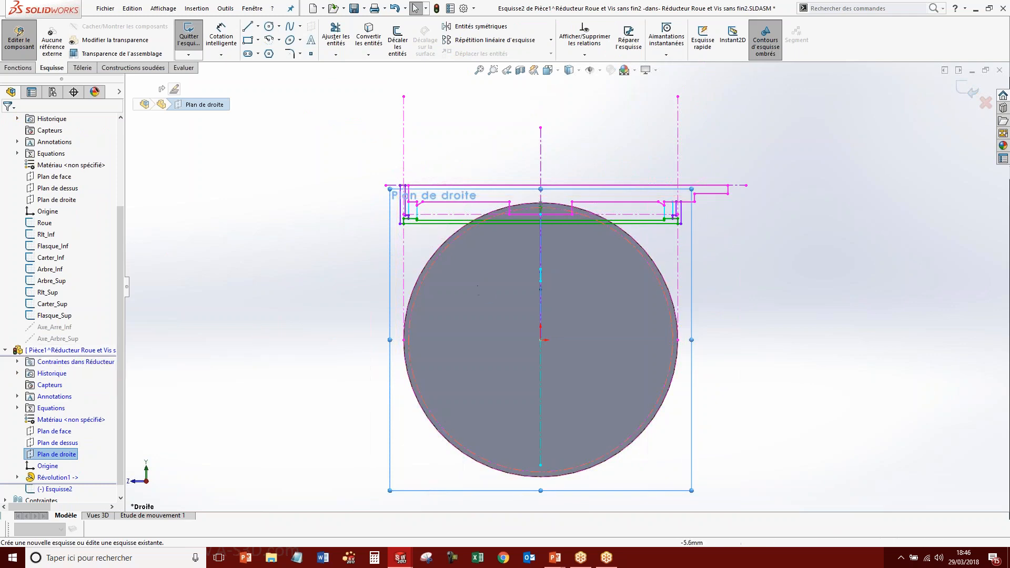
Convert only the long lower line and two short outer vertical sides of the skeleton's Carter_Sup profile into the sketch.
scroll(428, 169, down, 4)
scroll(380, 305, down, 3)
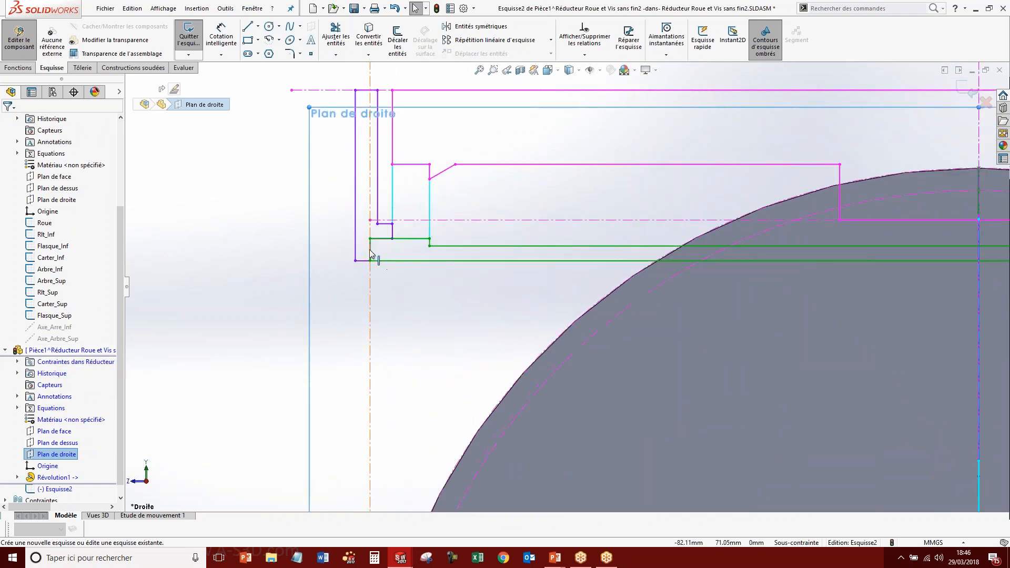
right_click(429, 260)
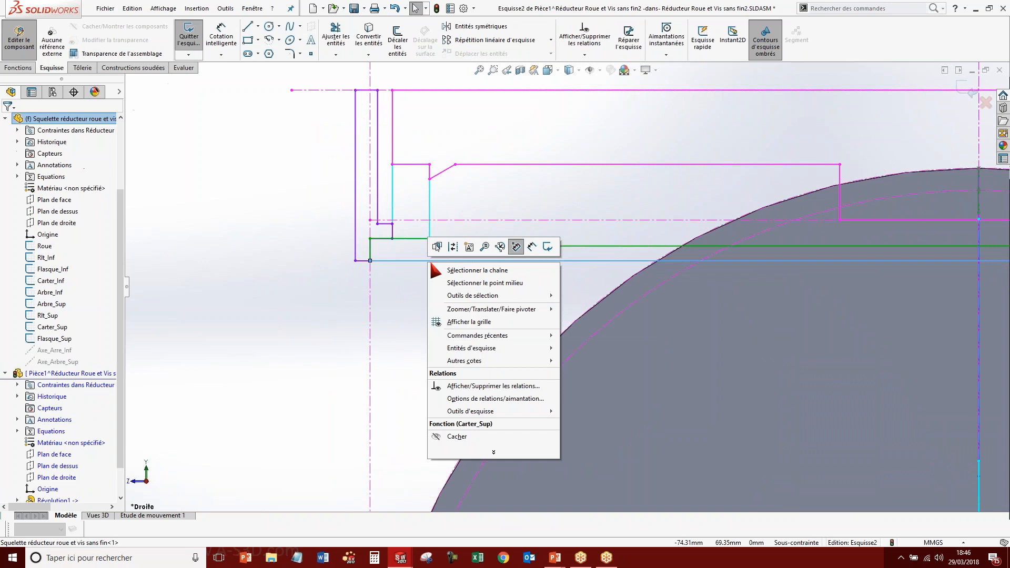
click(482, 274)
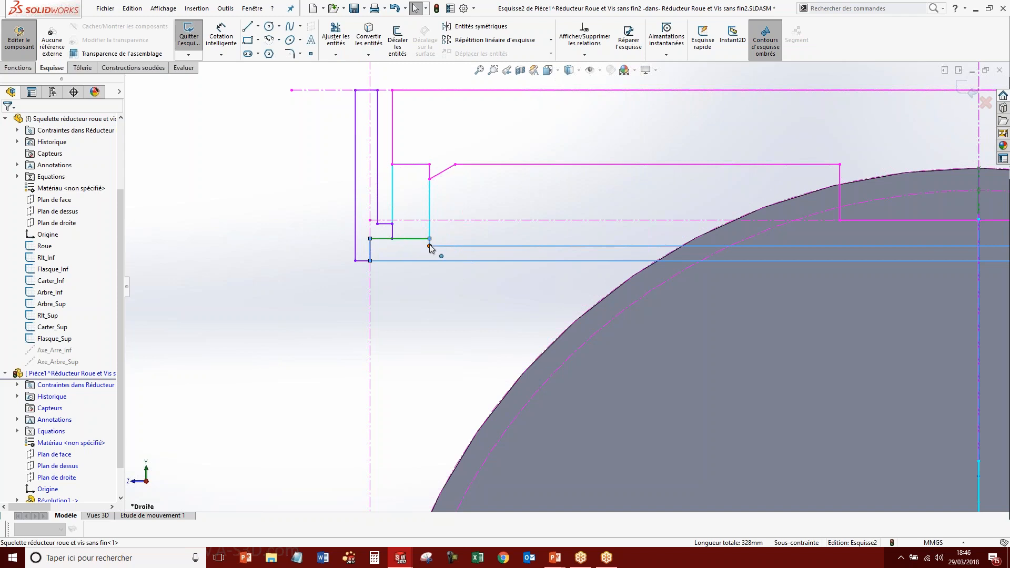
scroll(430, 247, down, 4)
ctrl+click(445, 257)
ctrl+click(479, 262)
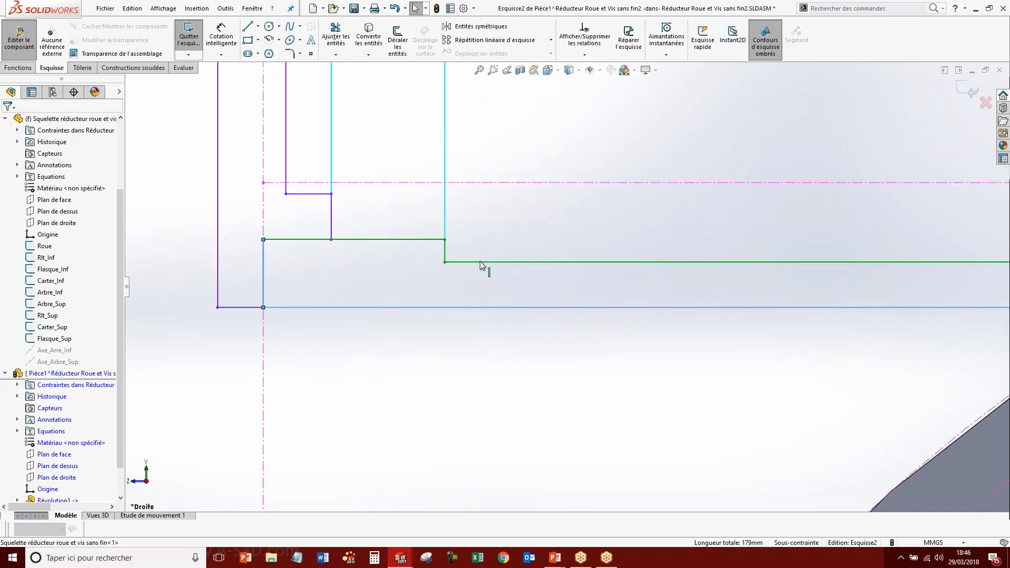
scroll(812, 285, up, 5)
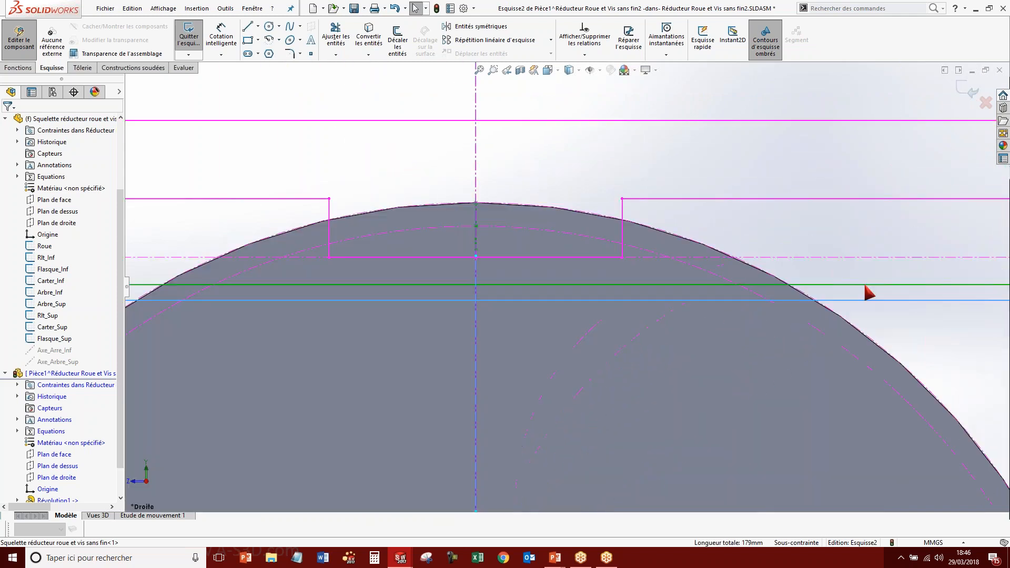
scroll(874, 279, down, 5)
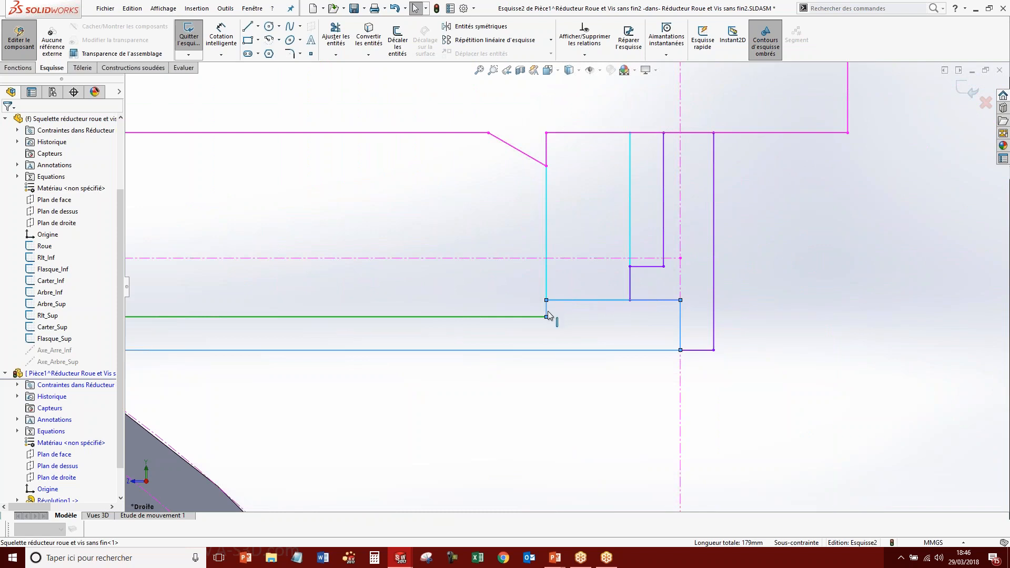
ctrl+click(657, 301)
scroll(657, 306, up, 5)
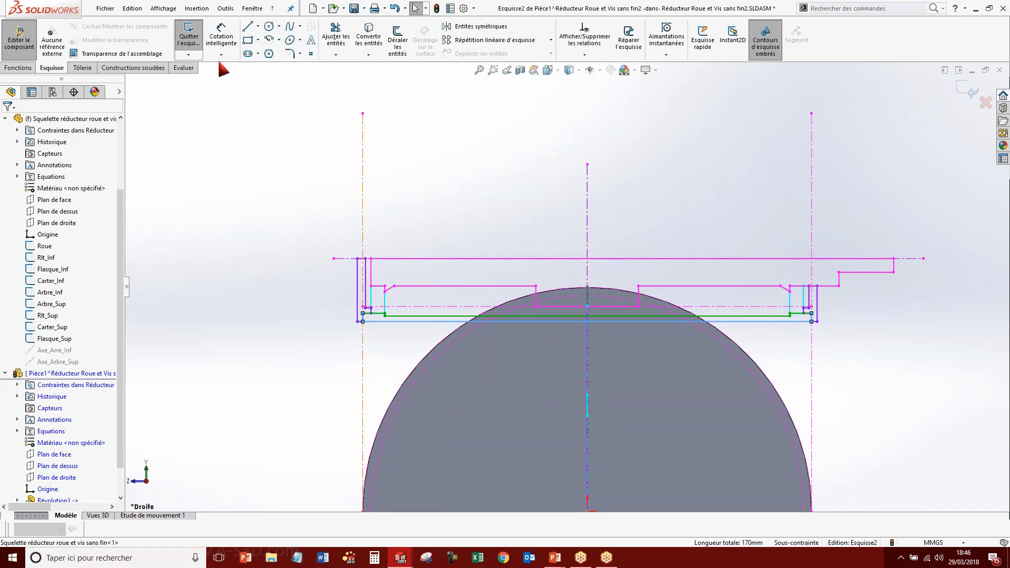
click(376, 46)
Convert the skeleton's upper horizontal axis line into the sketch and make it construction geometry.
scroll(442, 279, down, 1)
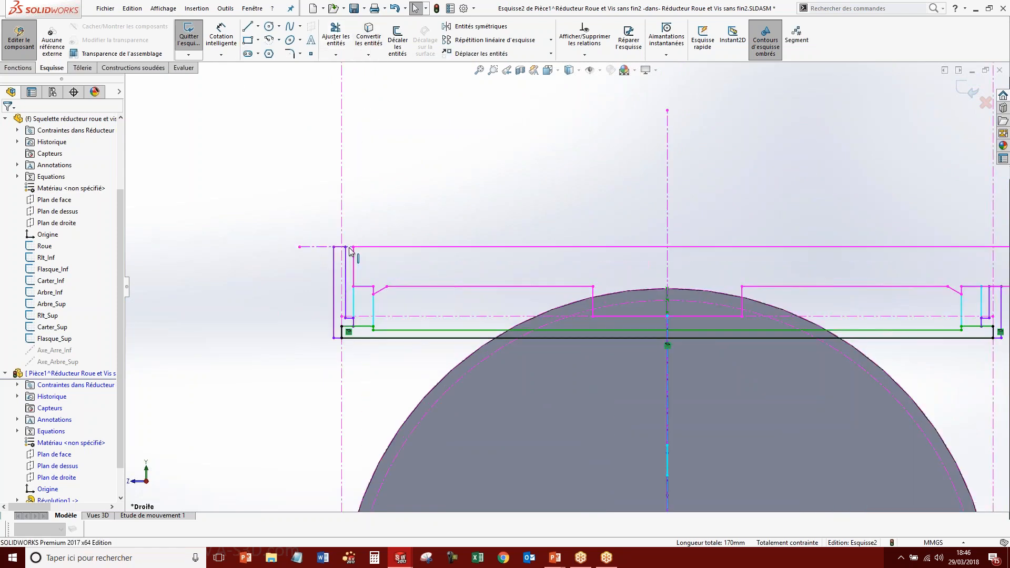
click(318, 246)
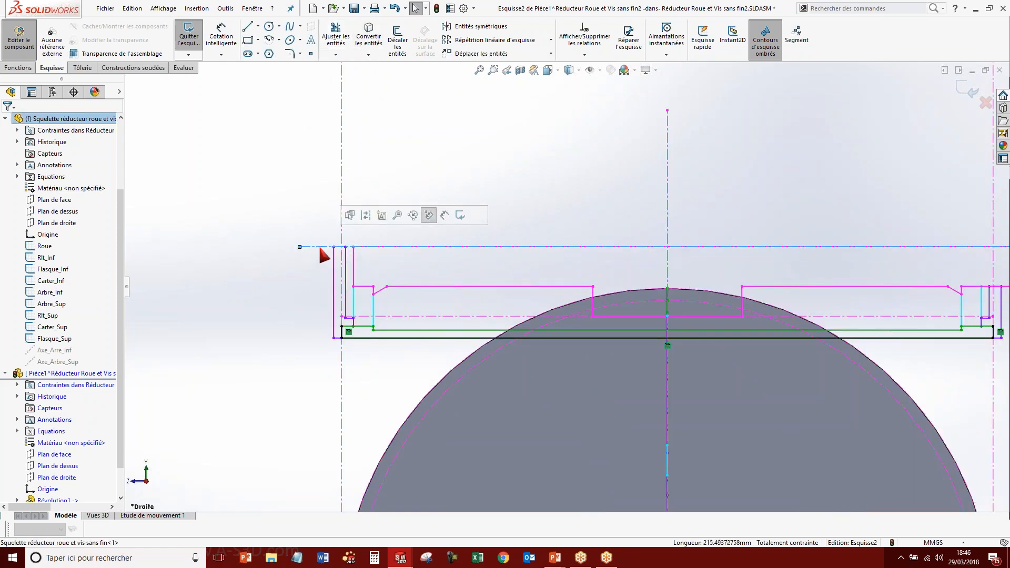
click(355, 40)
drag(329, 190, 300, 274)
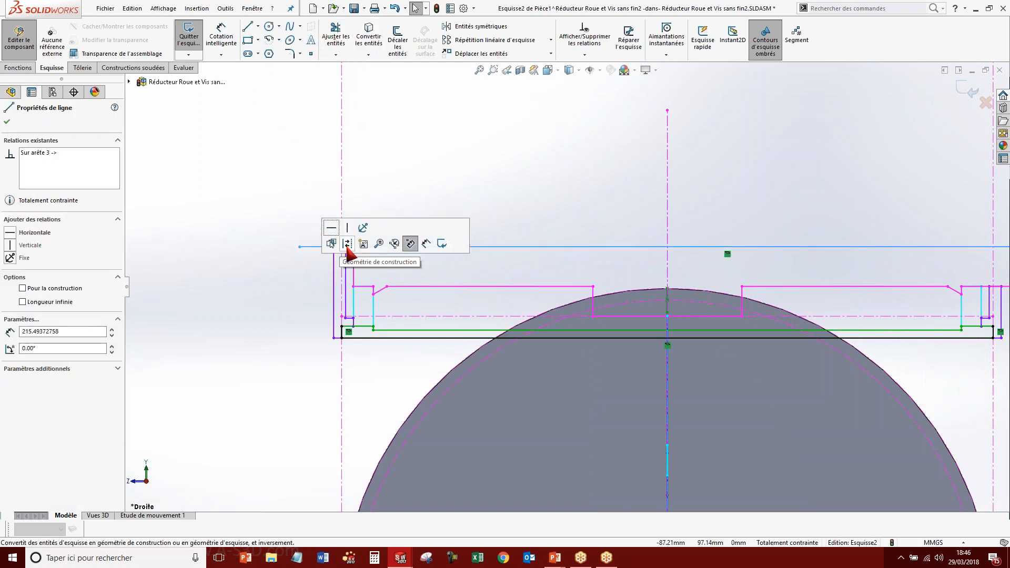
click(347, 244)
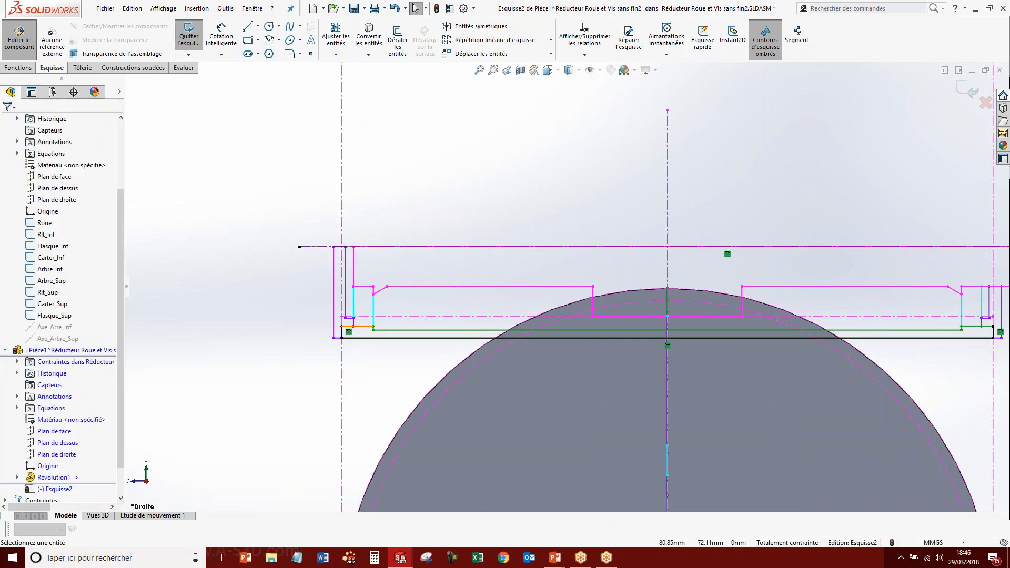
Extend both outer vertical lines up to the horizontal construction axis.
click(341, 247)
drag(356, 249, 358, 249)
scroll(510, 283, up, 5)
scroll(726, 313, down, 2)
scroll(728, 318, down, 5)
drag(659, 292, 659, 151)
scroll(583, 176, up, 2)
scroll(587, 183, up, 4)
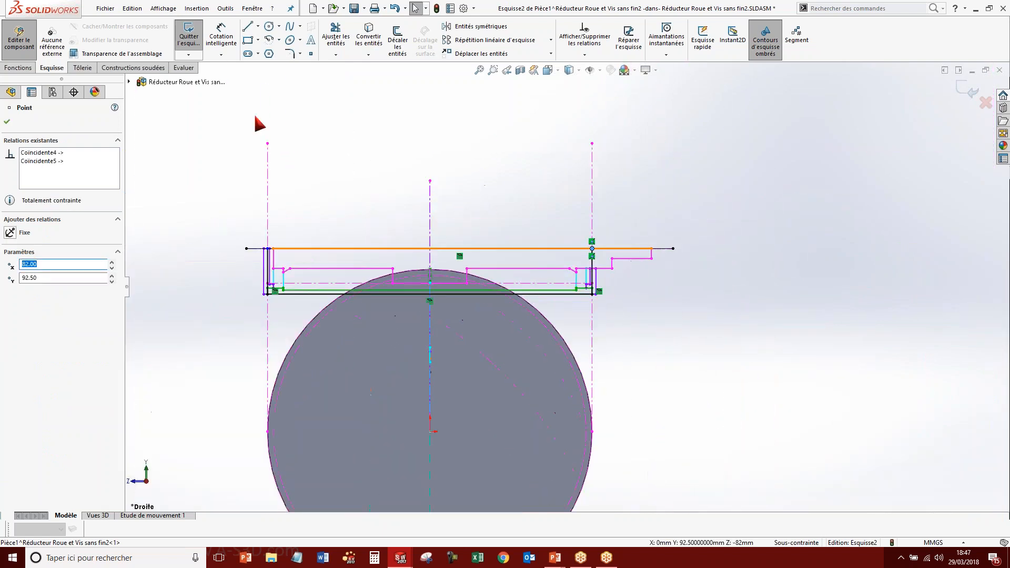
Close the profile with a line along the axis between the upper endpoints of the two vertical sides.
click(248, 27)
scroll(273, 250, down, 5)
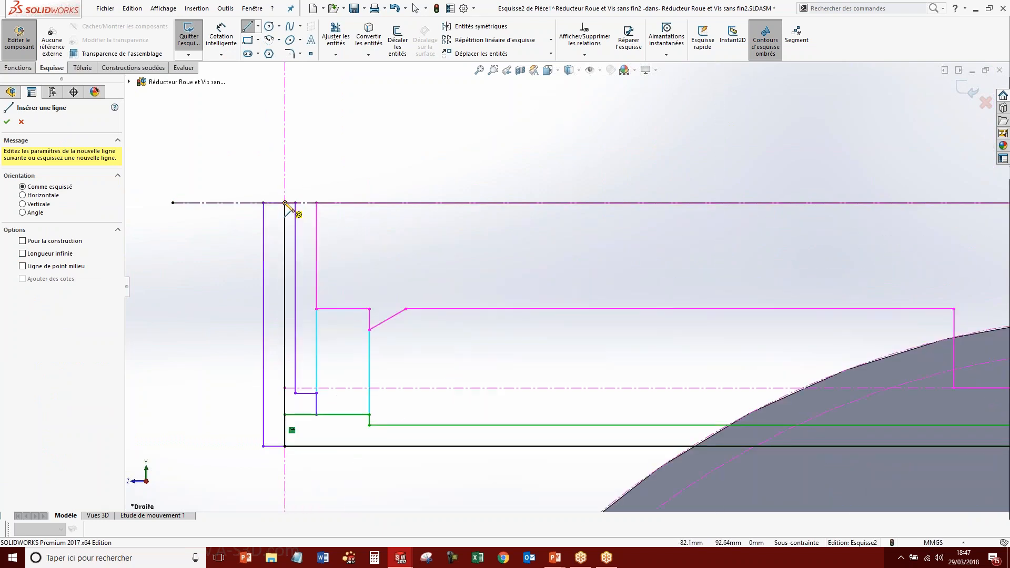
click(284, 203)
scroll(679, 235, up, 9)
scroll(828, 270, down, 8)
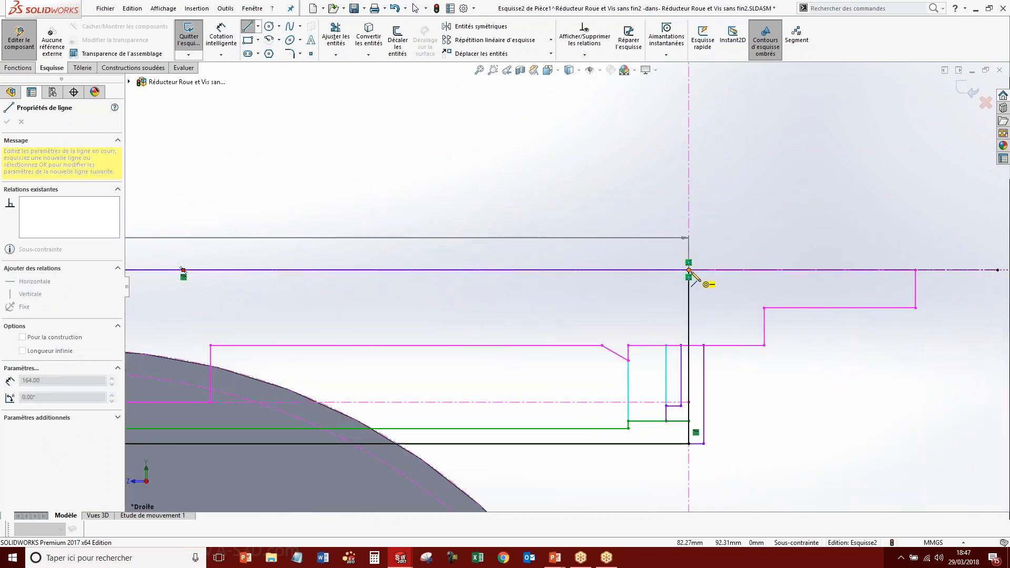
click(688, 270)
scroll(526, 265, up, 3)
scroll(620, 296, up, 6)
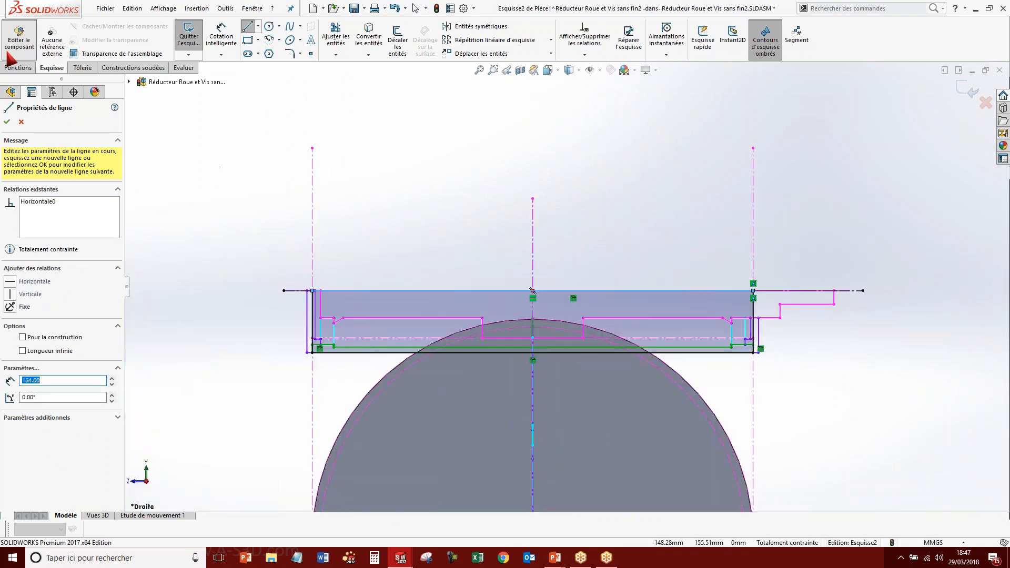
Revolve the closed profile 360° as a boss about its top line, merging the result.
click(22, 67)
click(238, 51)
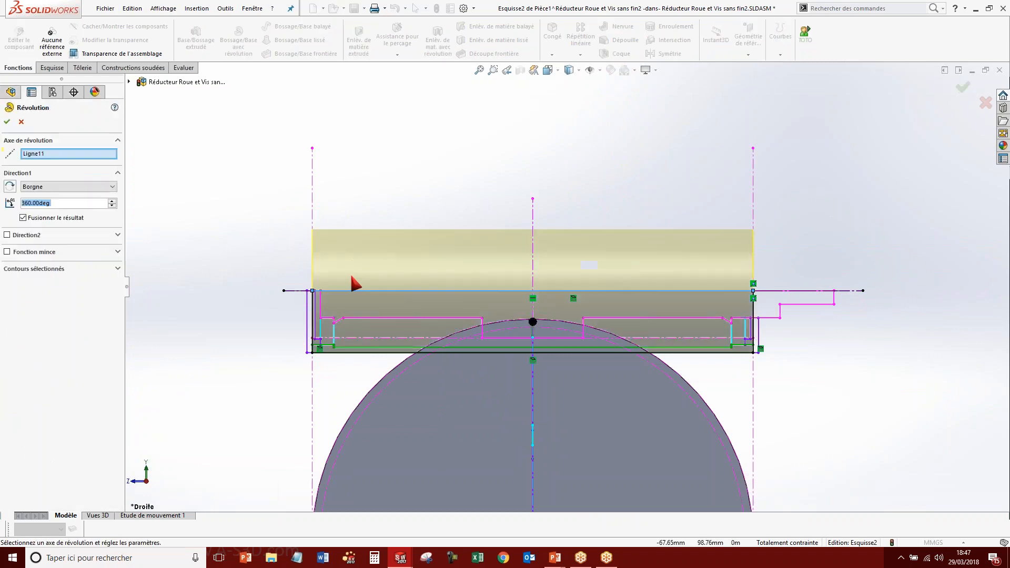
right_click(433, 305)
Begin a reference plane with the housing part's right plane (Plan de droite) as its first reference.
mouse_move(554, 336)
middle_down()
mouse_move(482, 352)
mouse_move(526, 369)
mouse_move(584, 341)
mouse_move(552, 335)
middle_up()
scroll(529, 371, up, 5)
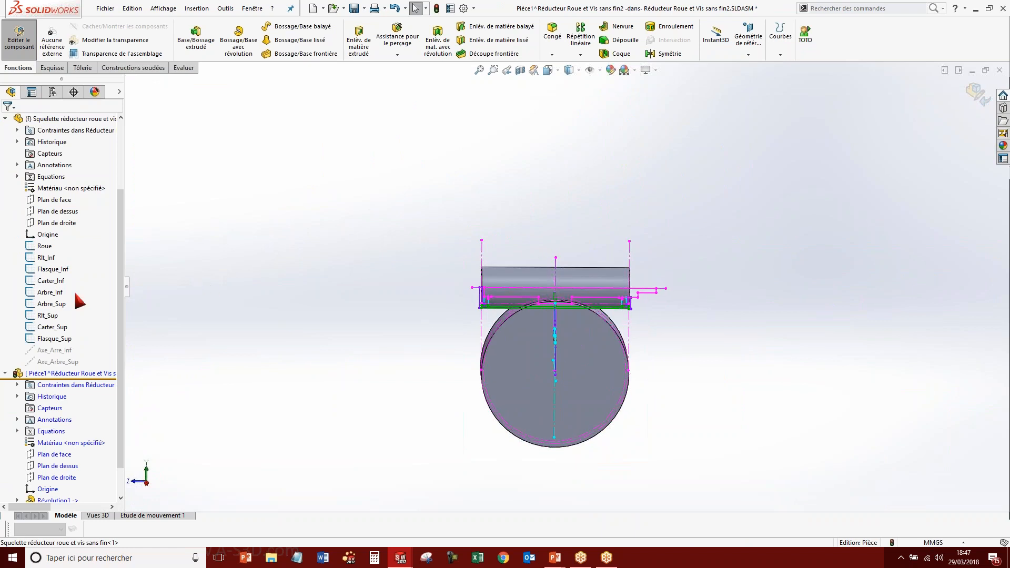
scroll(76, 438, down, 1)
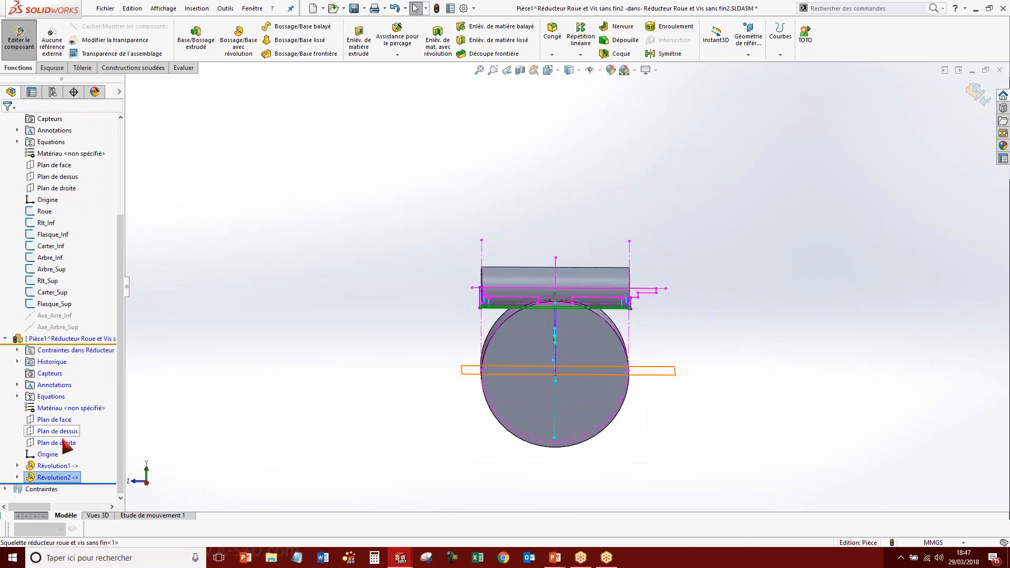
middle_drag(595, 306, 541, 311)
scroll(539, 318, down, 4)
click(757, 50)
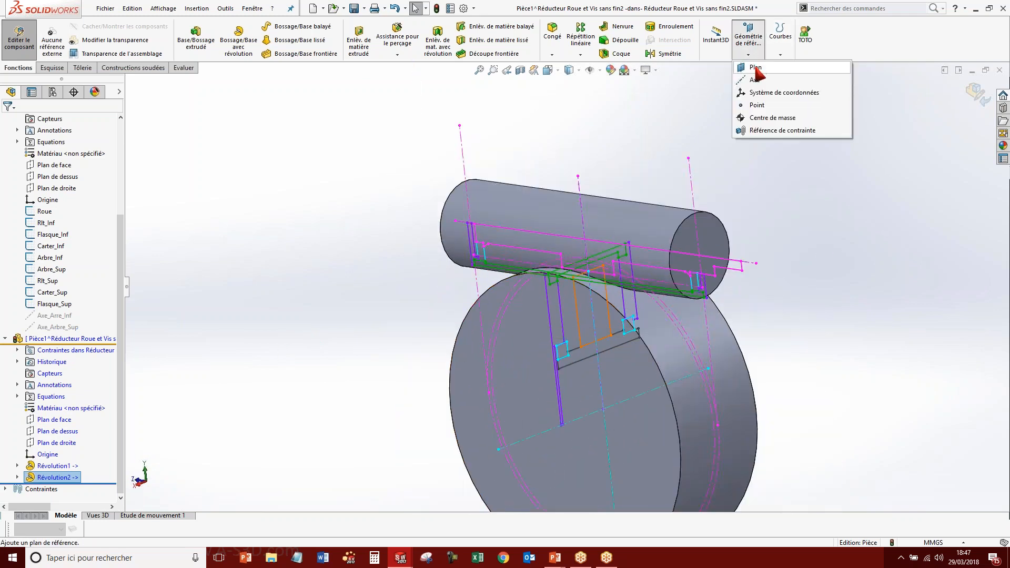
click(750, 68)
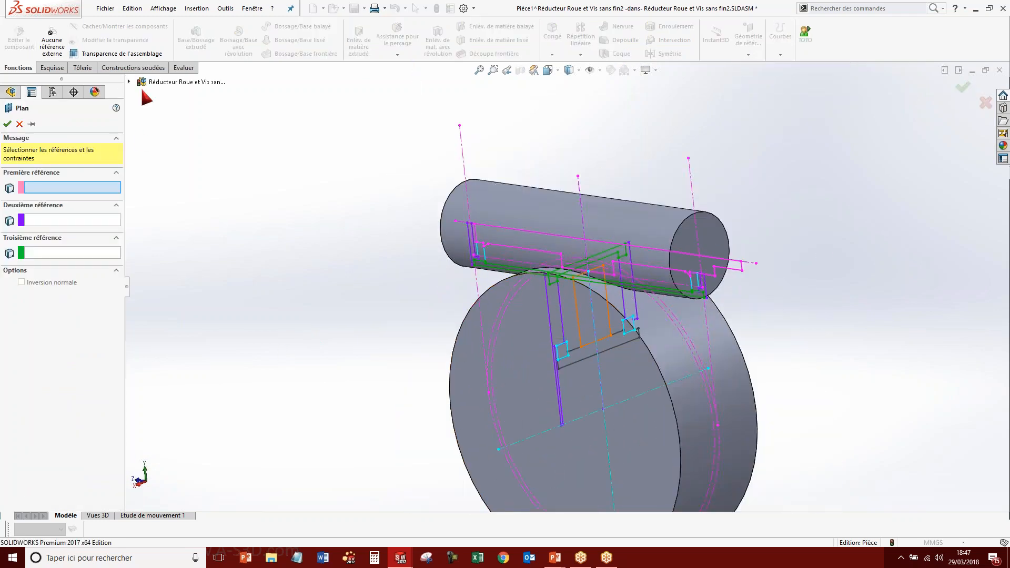
click(128, 82)
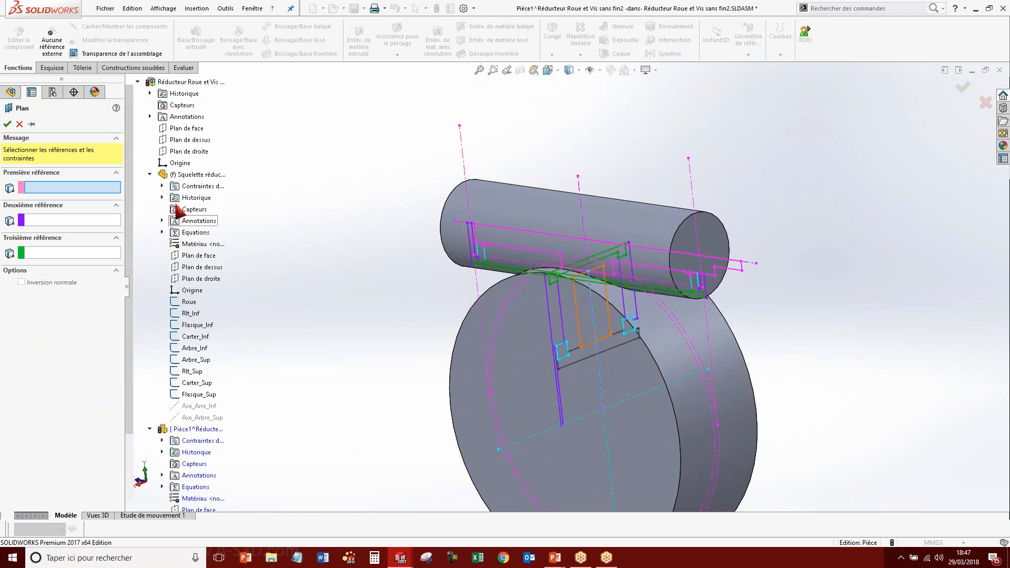
click(150, 174)
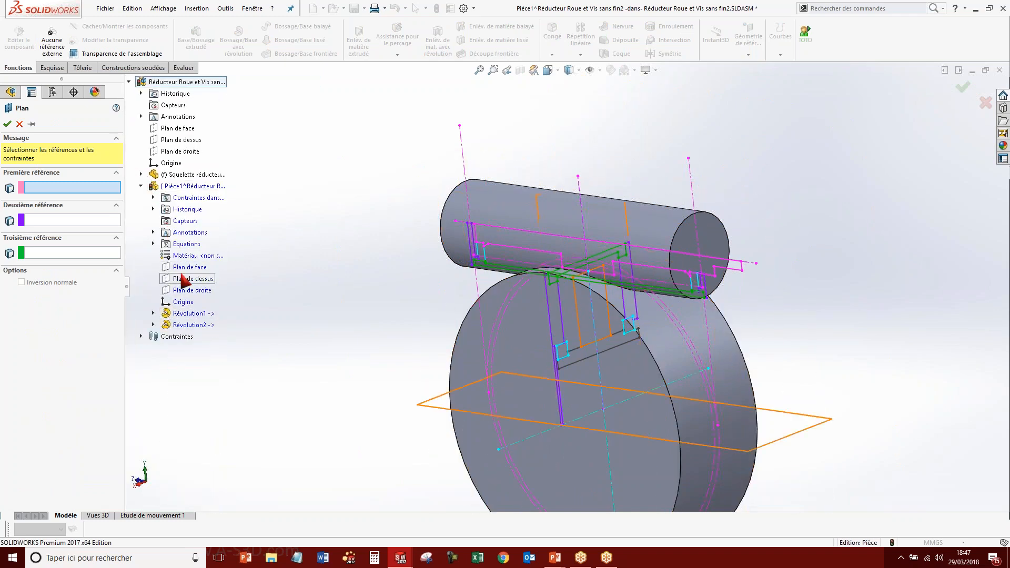
click(190, 290)
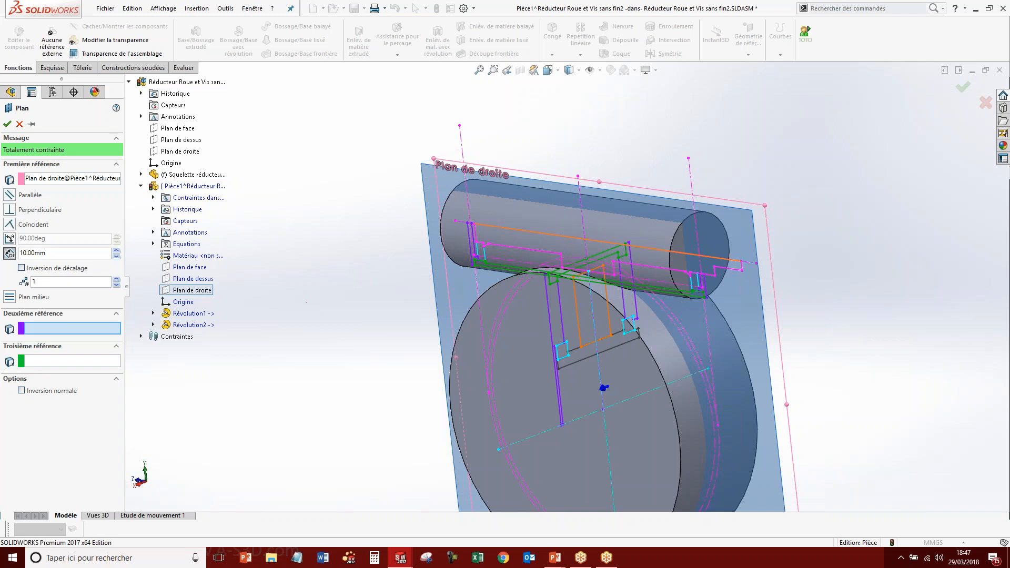
Make the plane tangent to the upper cylinder's face and parallel to the right plane, and create it without reversing the offset.
click(557, 221)
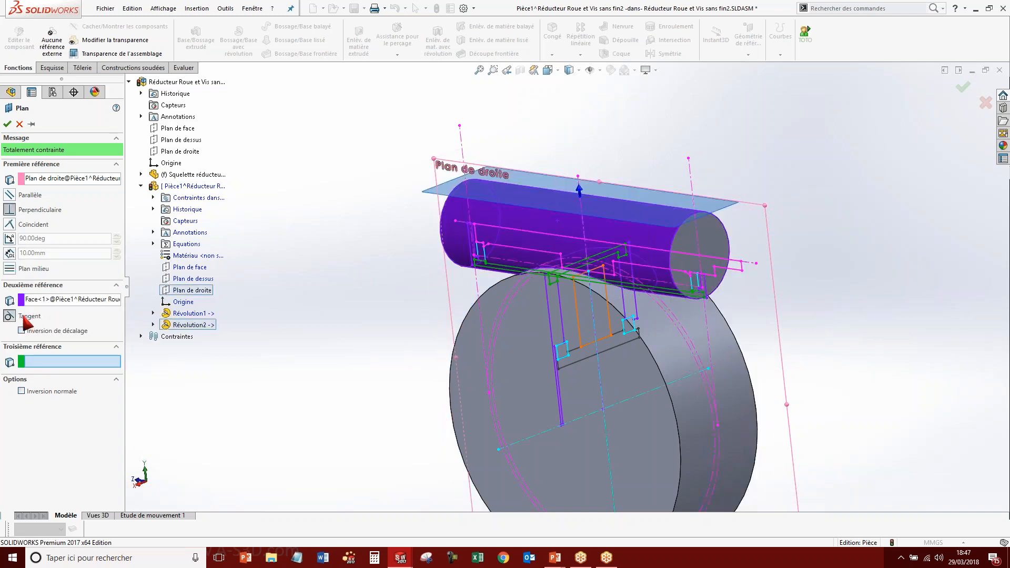
click(31, 332)
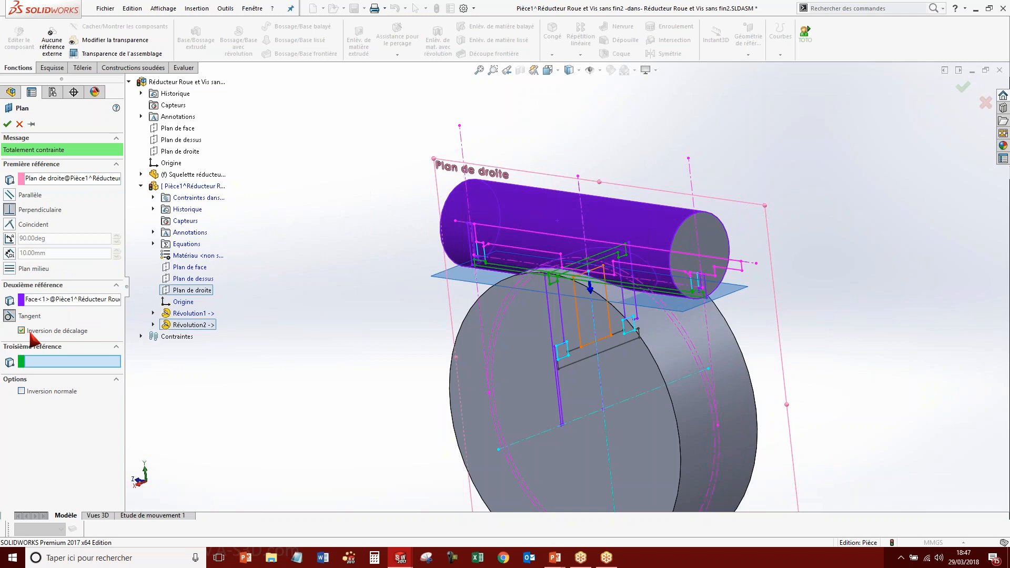
click(31, 332)
click(21, 200)
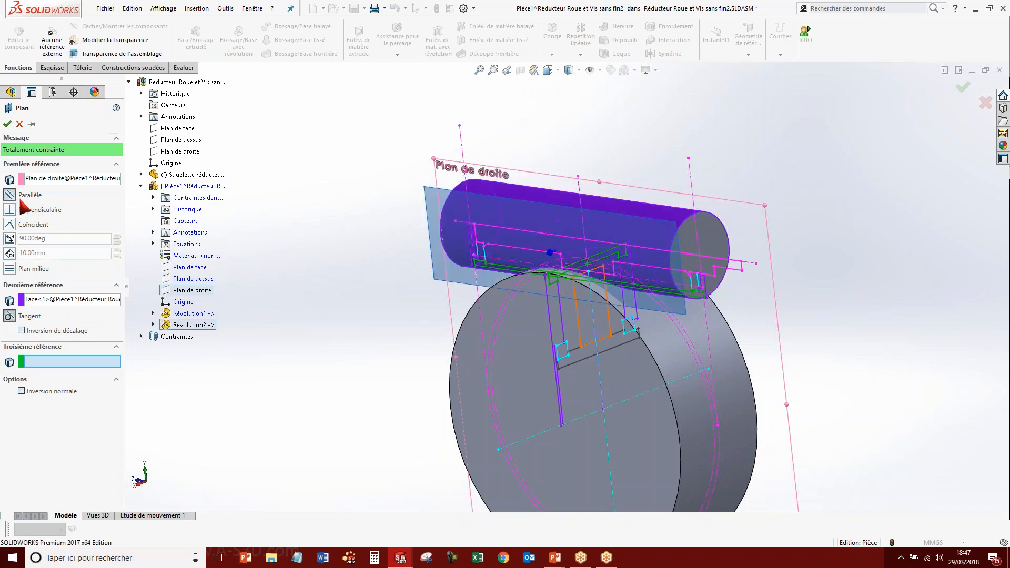
click(7, 124)
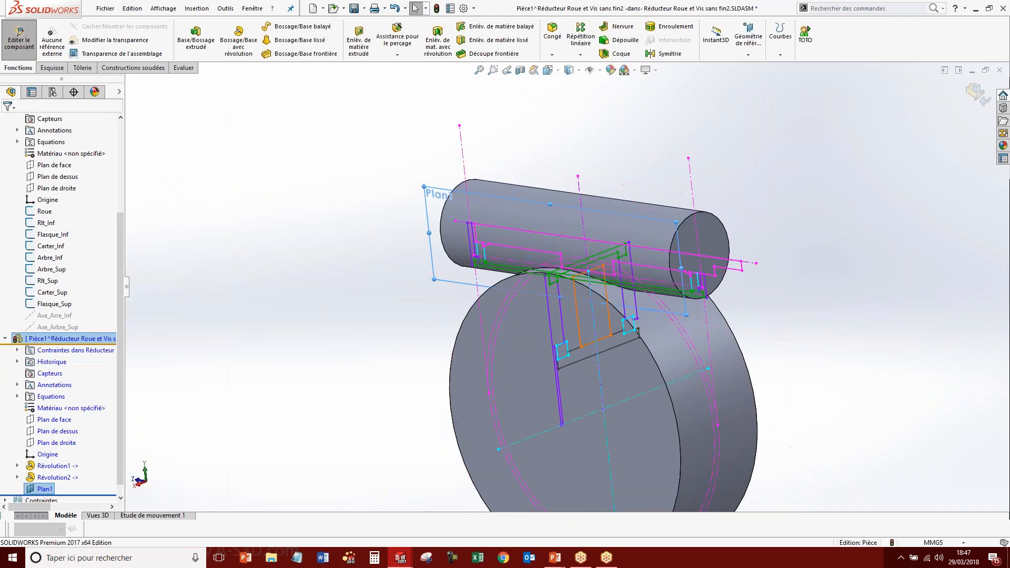
click(349, 271)
Begin a reference plane with the upper cylinder's face as first reference and the housing part's right plane (Plan de droite) as second.
click(747, 41)
click(744, 68)
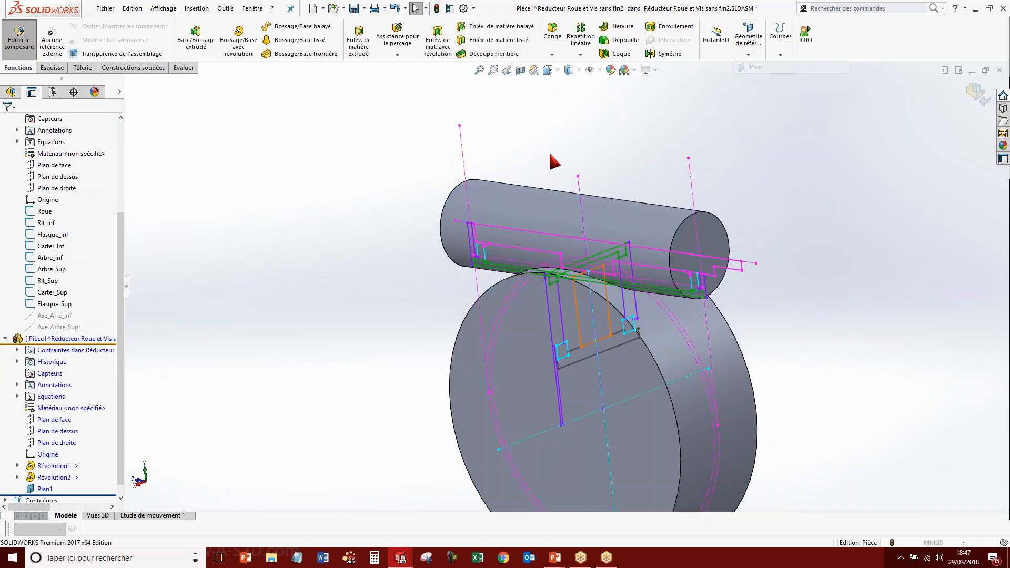
click(512, 211)
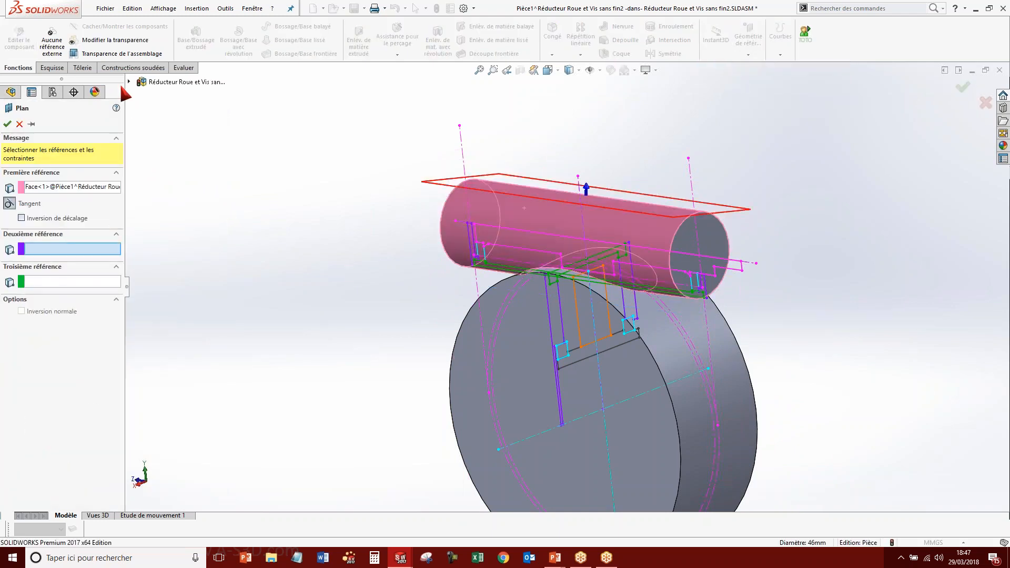
click(128, 82)
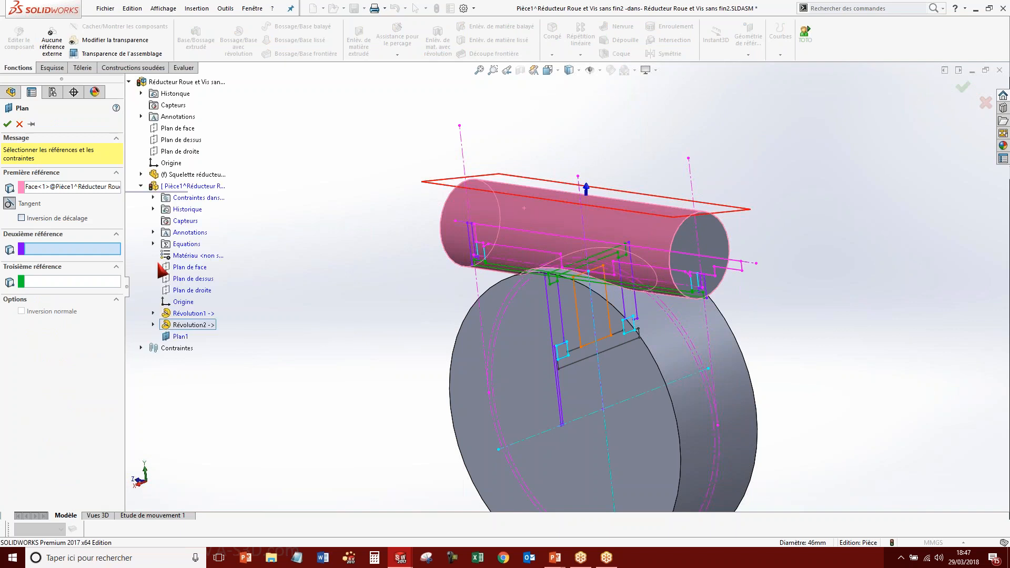
click(186, 289)
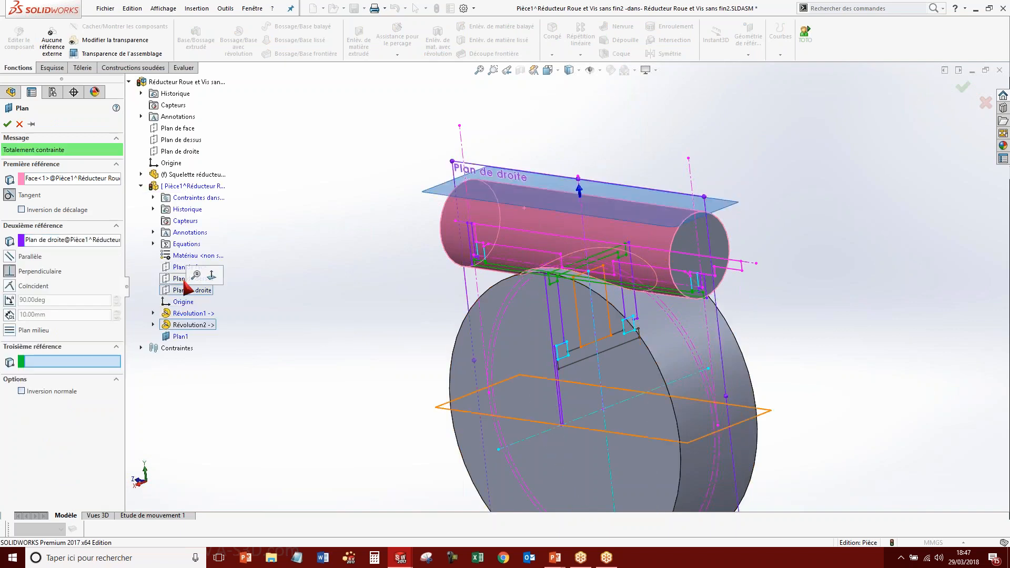
Make the plane parallel to the right plane, reverse its offset to the opposite side of the cylinder, and create it.
middle_drag(276, 311, 245, 308)
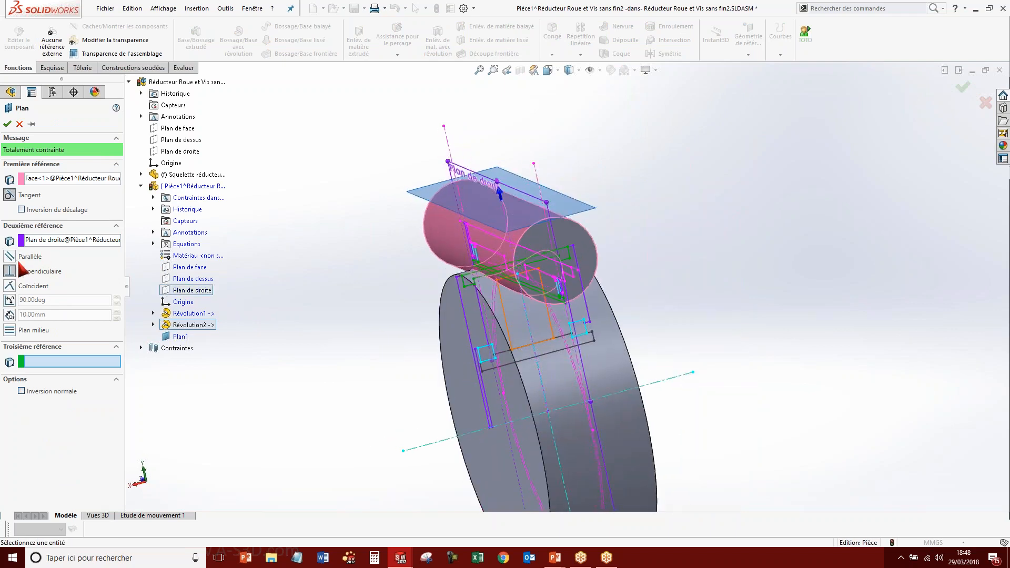
click(20, 256)
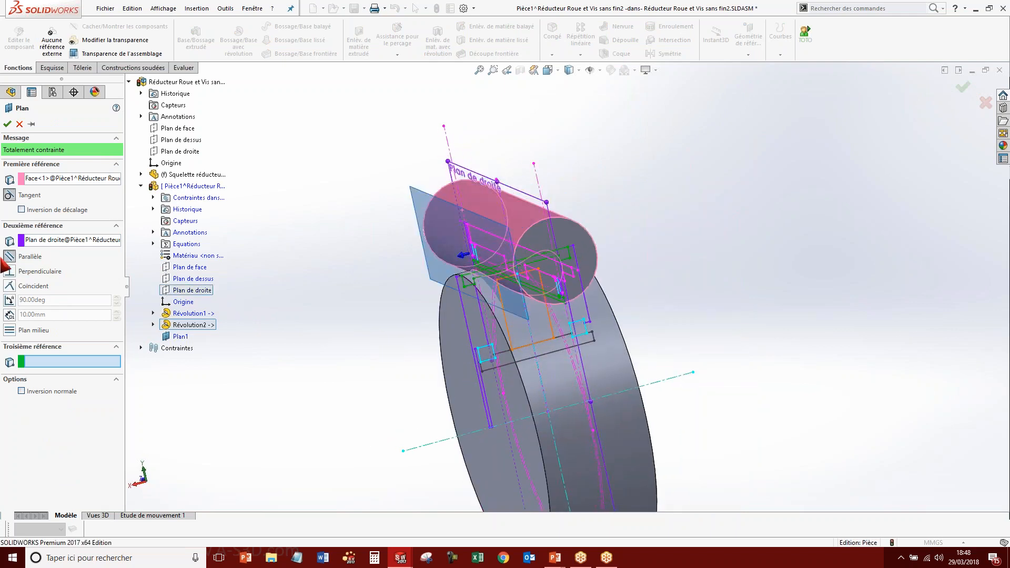
click(21, 209)
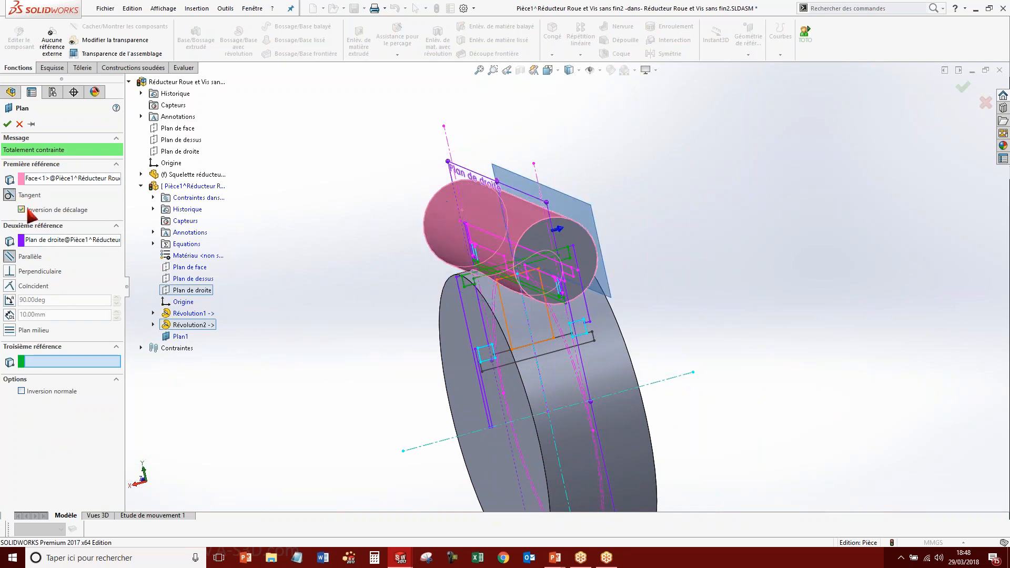
click(7, 124)
click(268, 215)
Open a new sketch on the housing part's right plane (Plan de droite).
scroll(62, 428, down, 1)
click(57, 420)
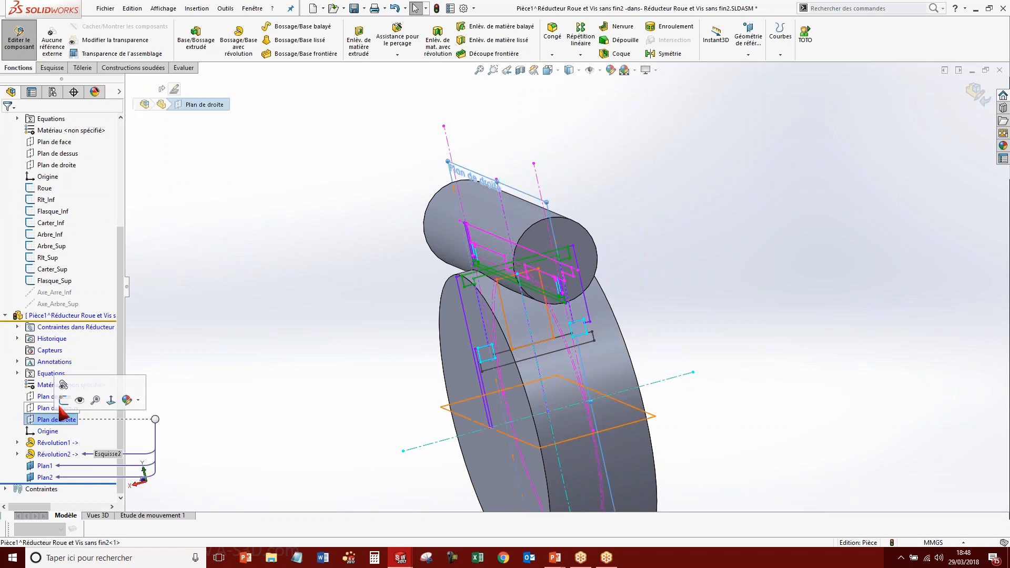
click(64, 400)
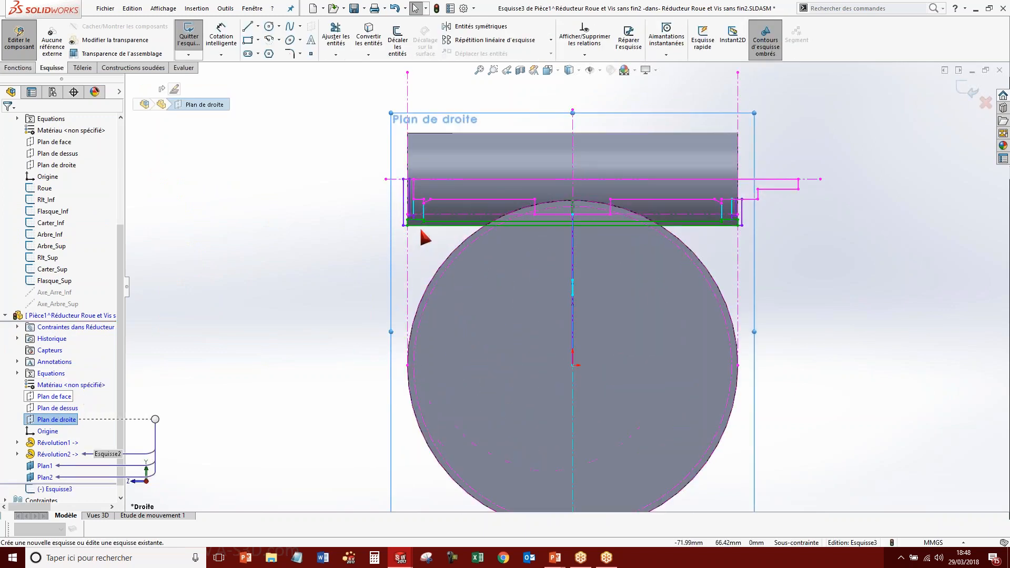
Convert the skeleton's short vertical Carter_Sup end line at the upper cylinder's left end into the sketch.
scroll(418, 242, down, 3)
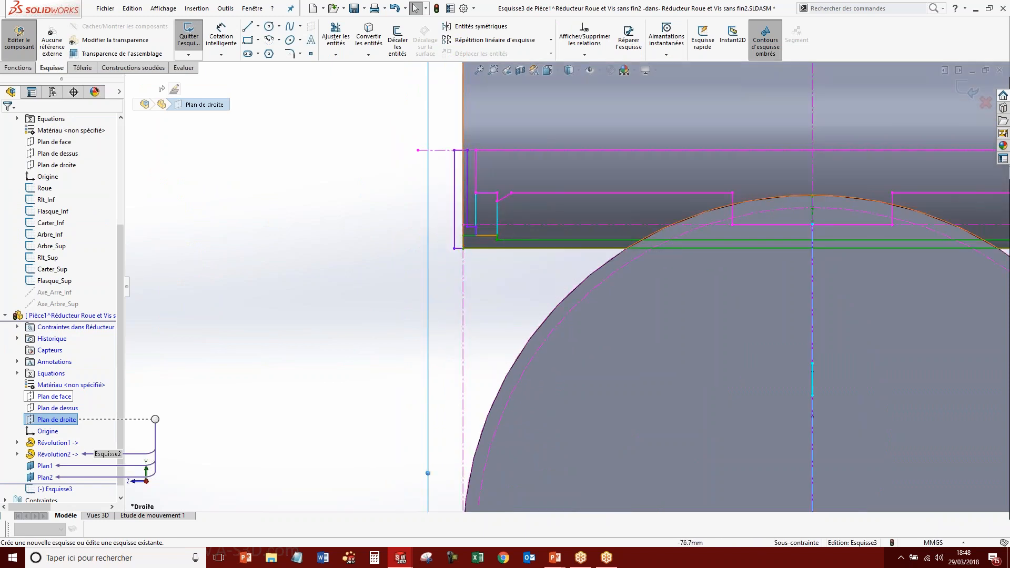
scroll(502, 247, down, 3)
click(501, 257)
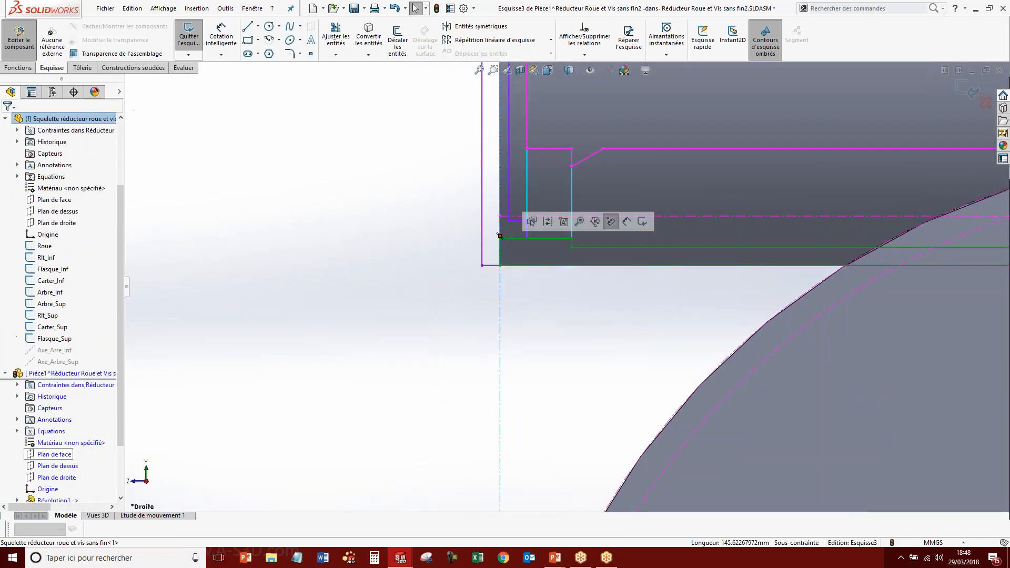
middle_drag(512, 279, 529, 280)
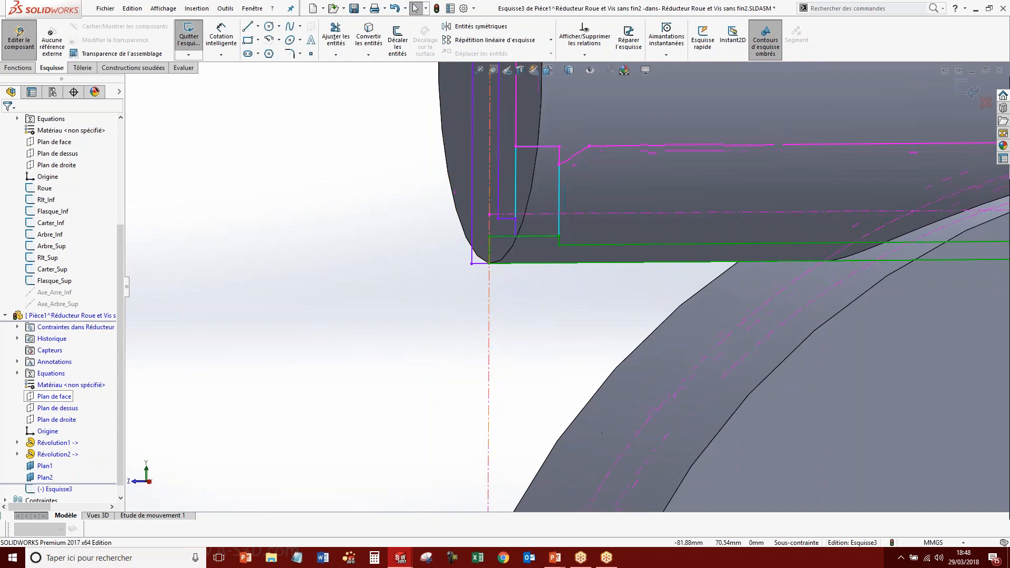
click(490, 253)
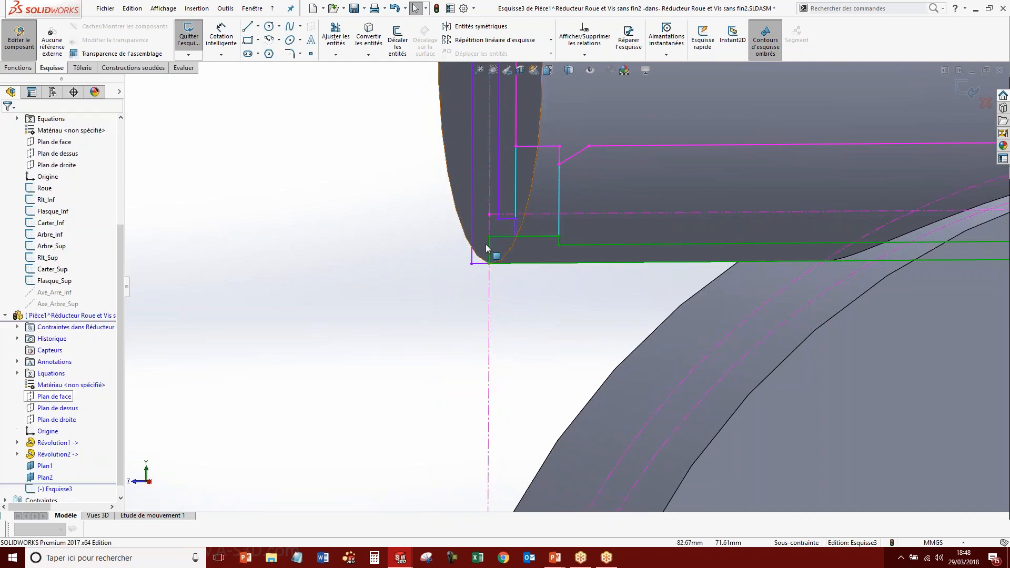
right_click(489, 243)
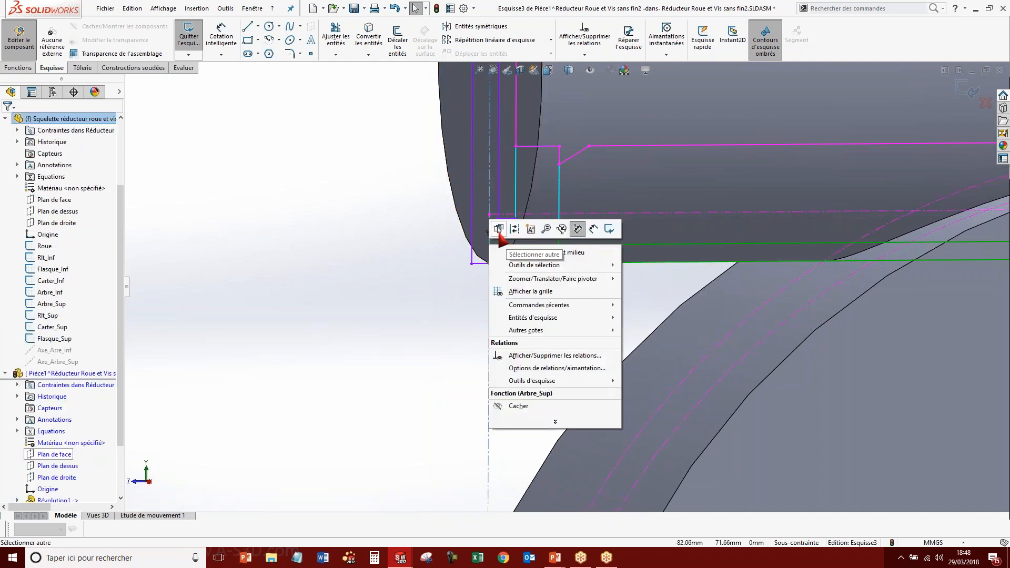
click(499, 229)
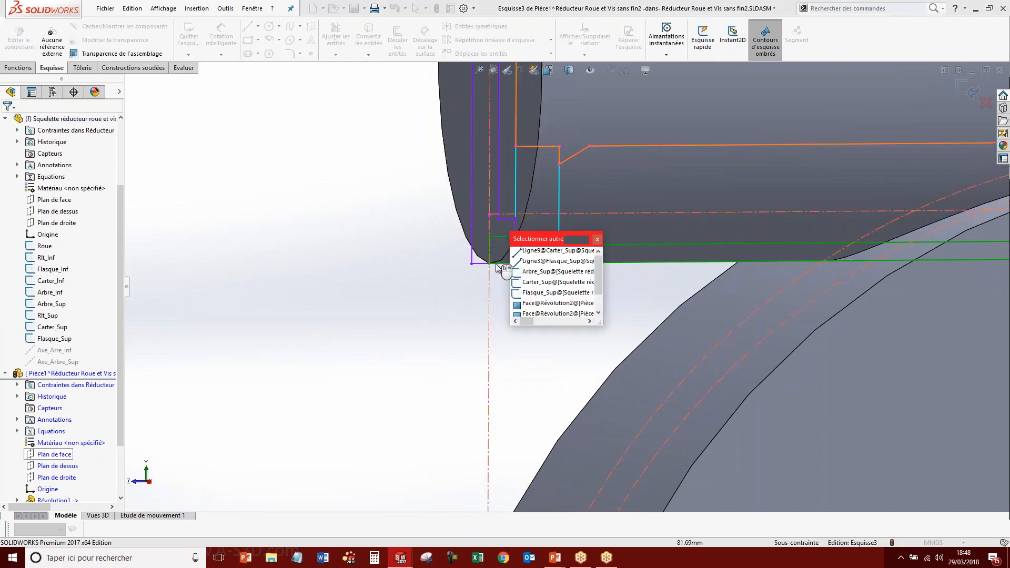
click(550, 251)
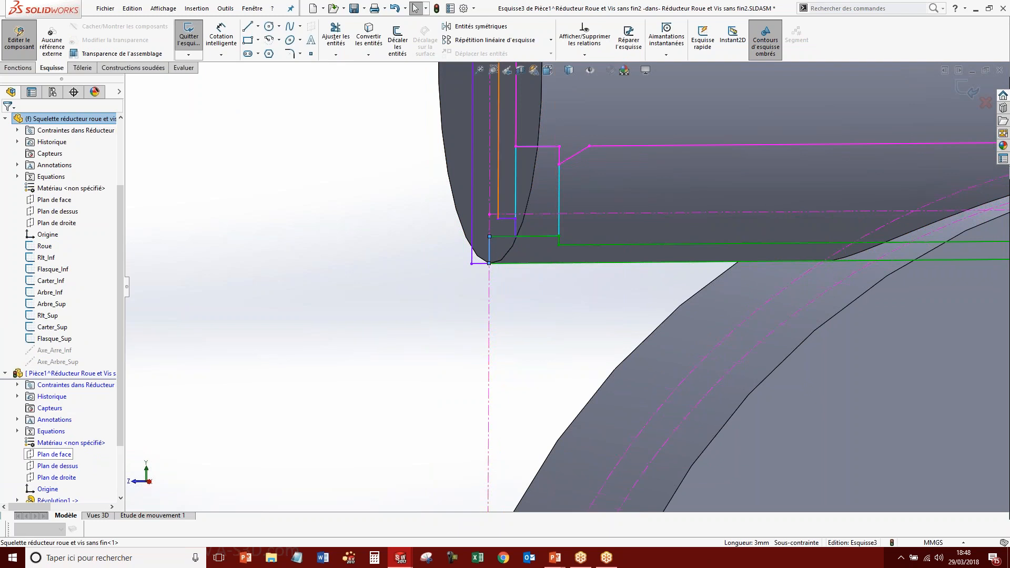
click(372, 47)
Convert the matching short vertical skeleton line at the upper cylinder's right end into the sketch.
scroll(567, 287, up, 7)
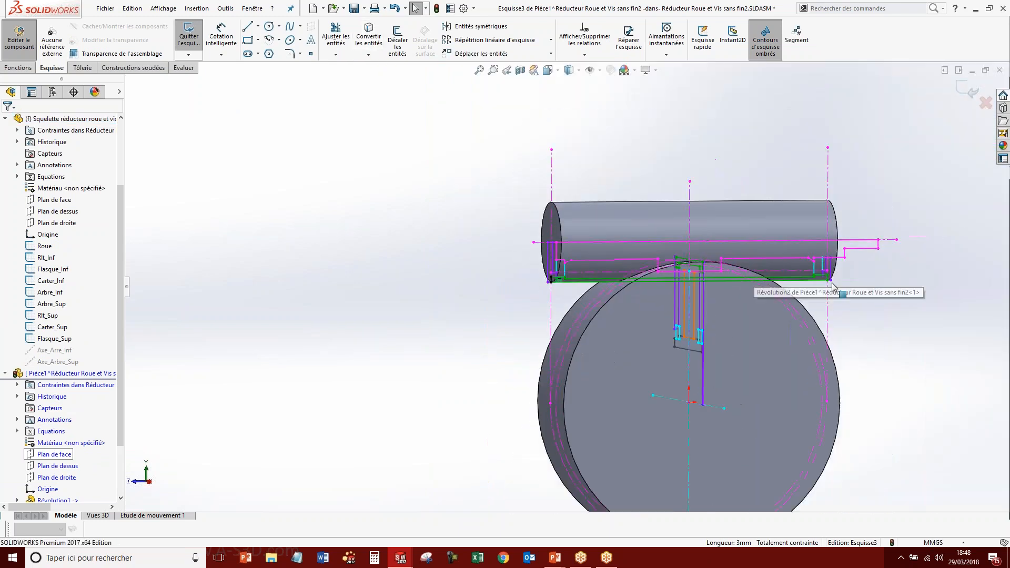
scroll(832, 285, down, 8)
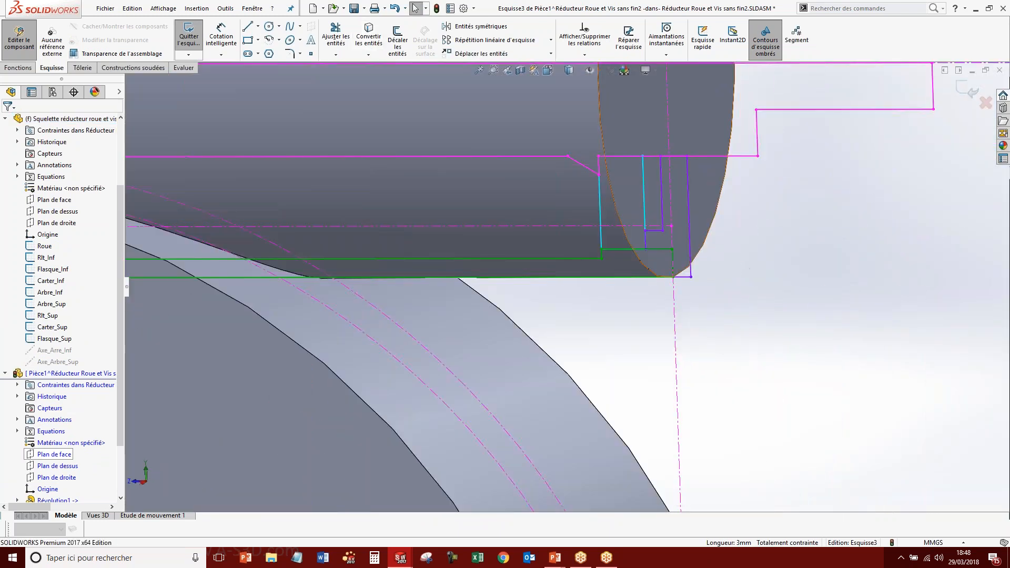
right_click(685, 263)
click(688, 267)
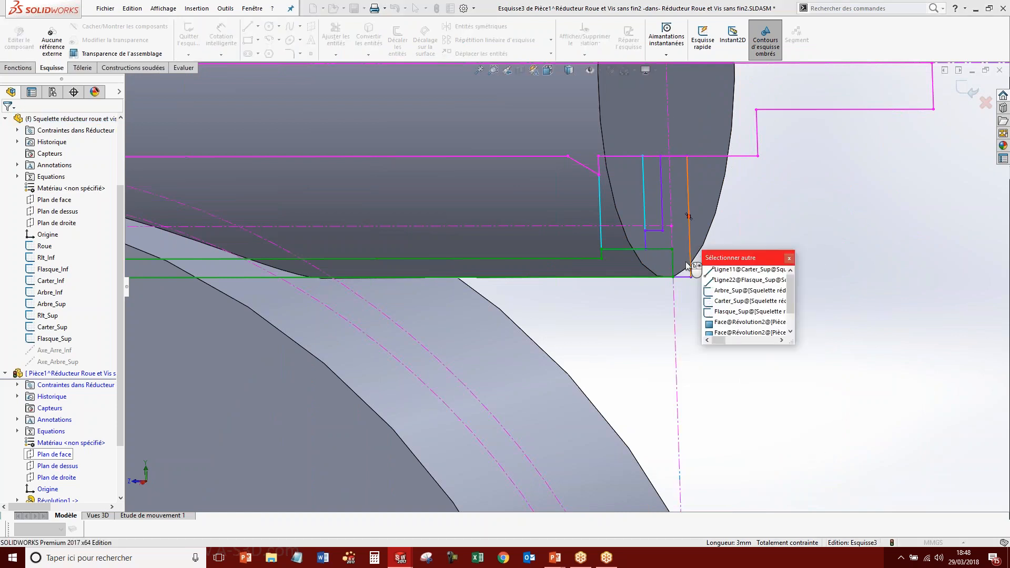
click(732, 284)
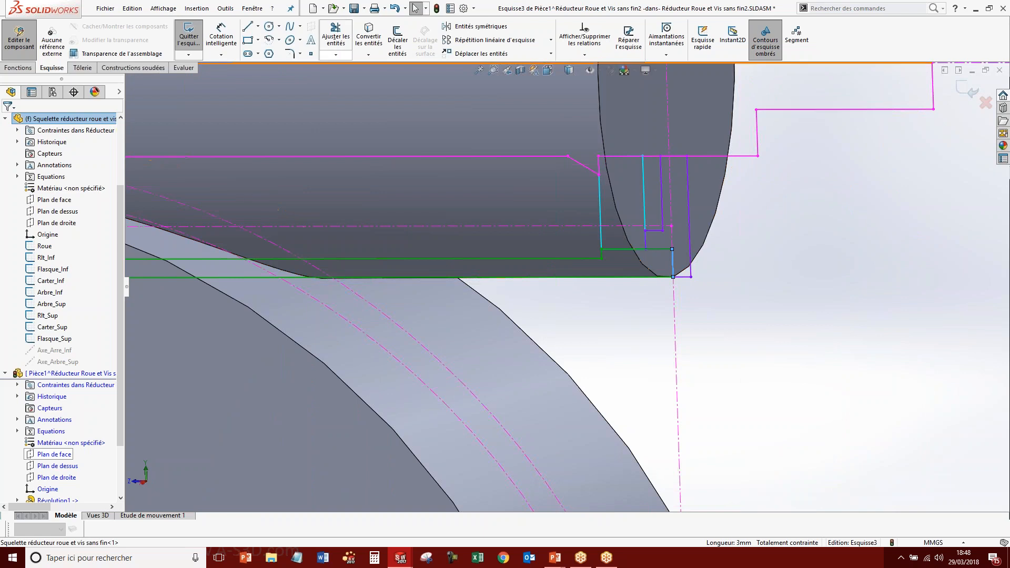
scroll(555, 301, up, 5)
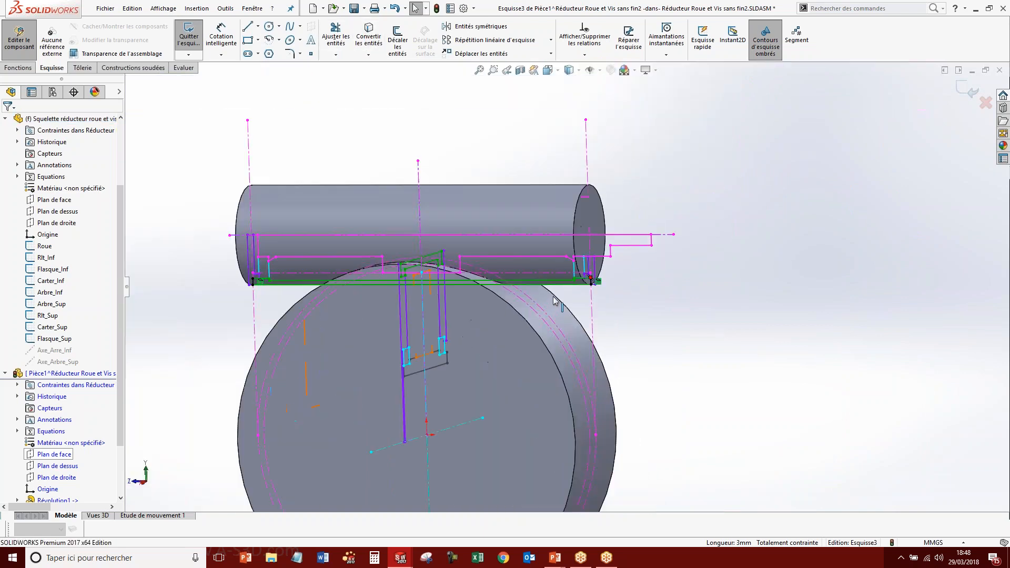
scroll(600, 297, down, 3)
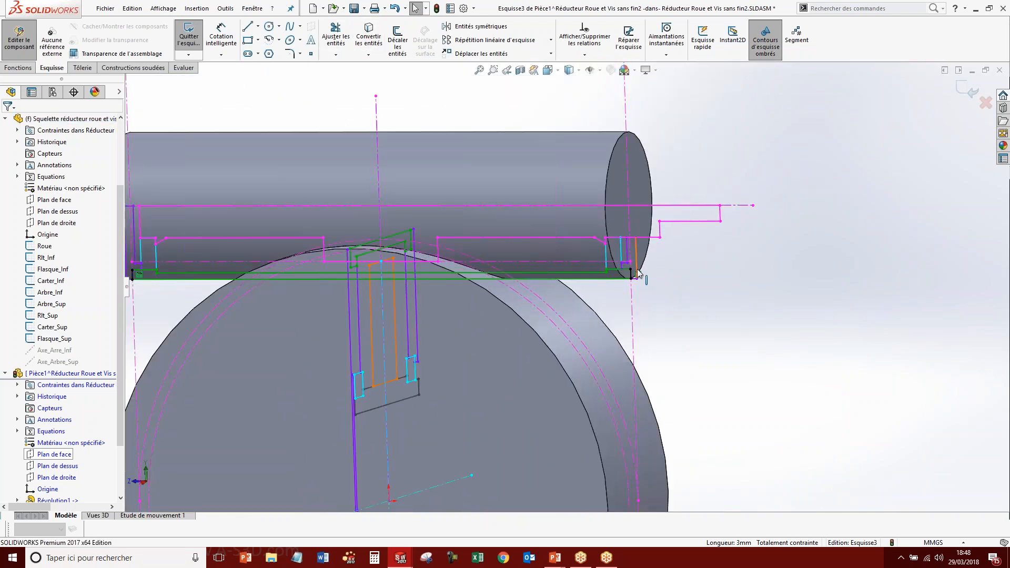
Convert the upper shaft's axis line into the sketch and bring the right vertical line's upper endpoint onto it.
click(650, 223)
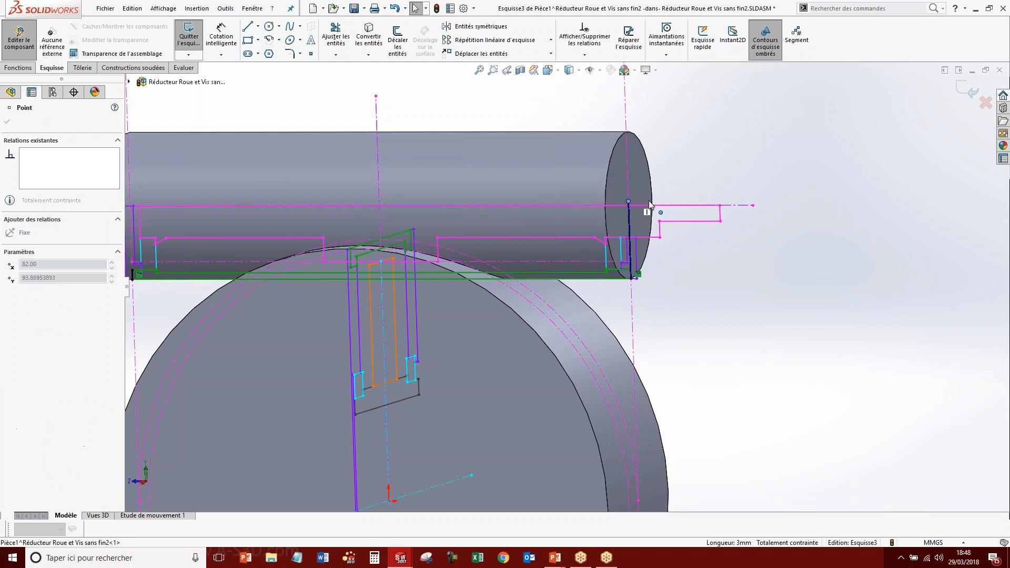
drag(652, 203, 686, 180)
click(739, 213)
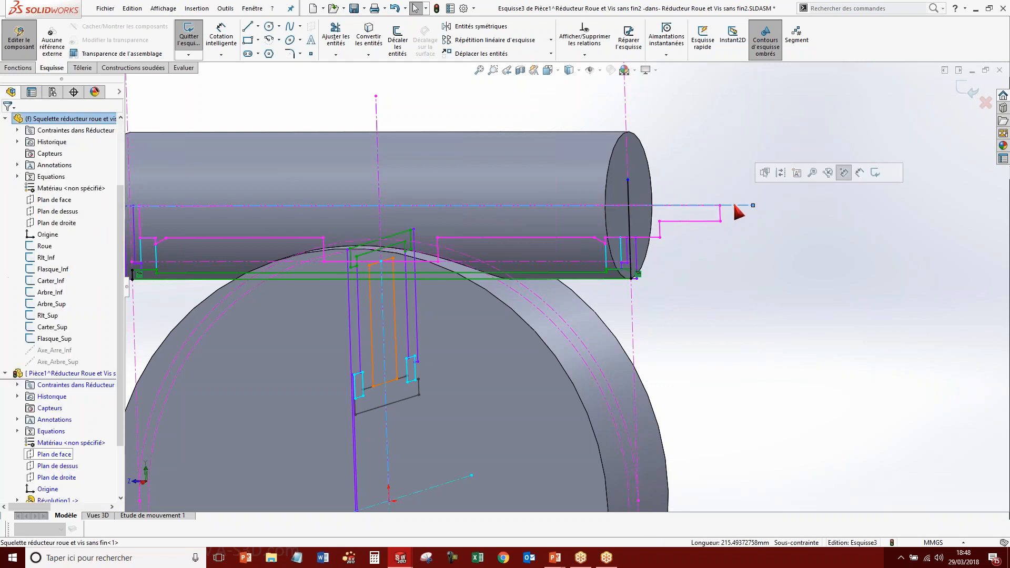
click(359, 36)
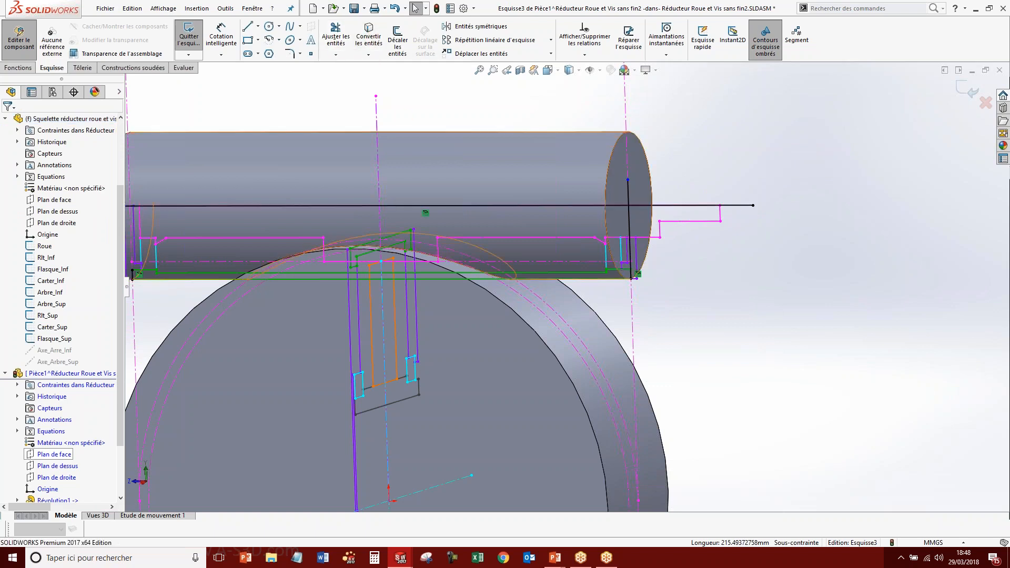
click(627, 180)
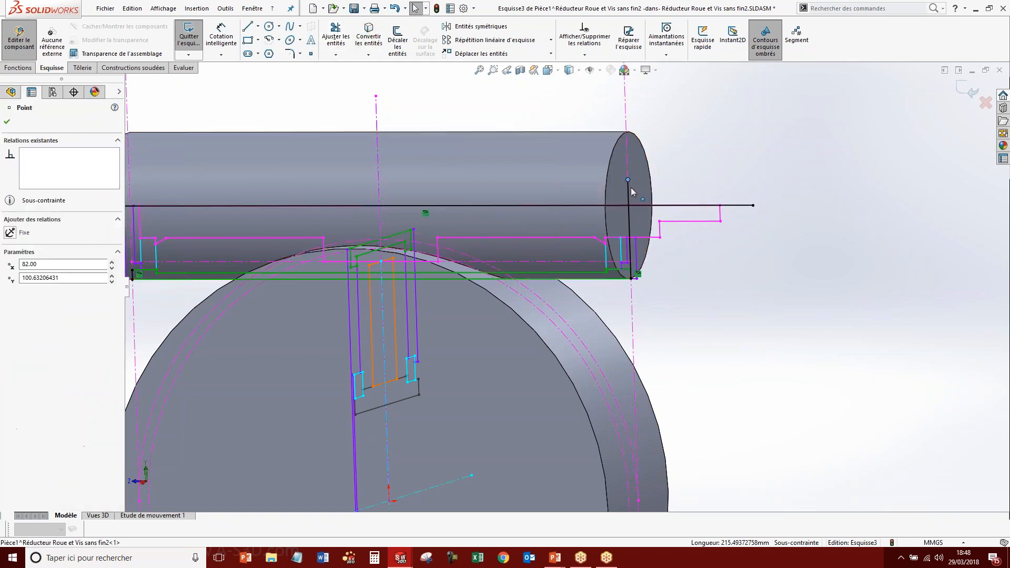
Extend the left vertical line up to the upper shaft axis and stretch its lower end down towards the wheel's centre height.
key(f)
scroll(399, 247, down, 5)
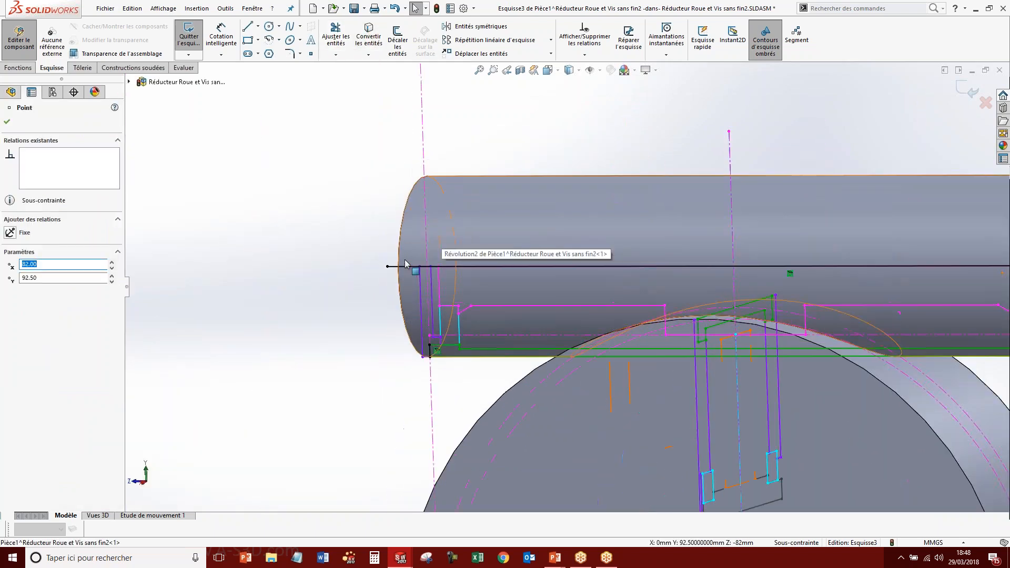
drag(431, 347, 433, 268)
scroll(495, 381, up, 7)
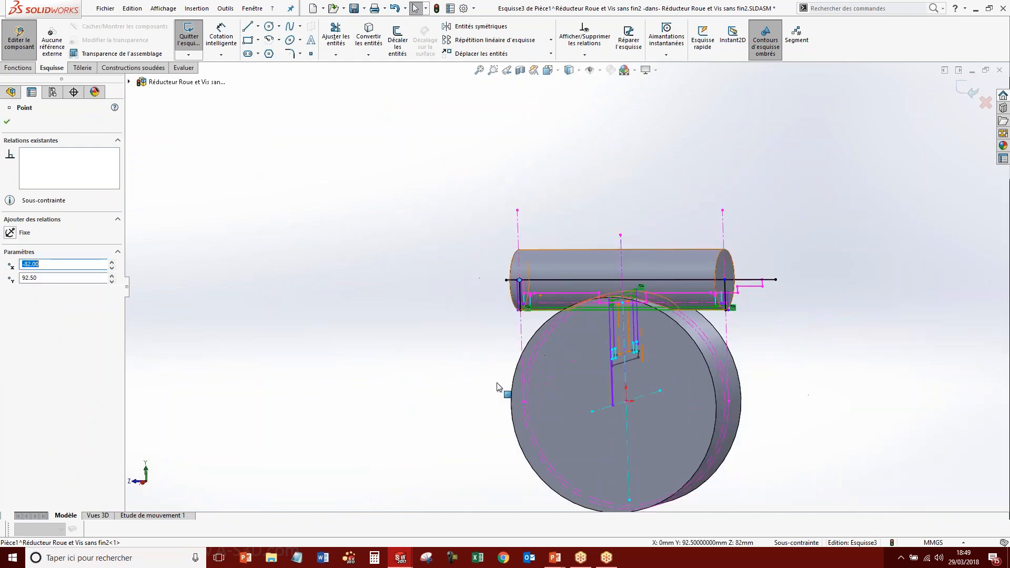
scroll(543, 383, down, 3)
drag(532, 194, 523, 306)
mouse_move(528, 342)
mouse_down()
mouse_move(528, 314)
mouse_move(513, 294)
mouse_up()
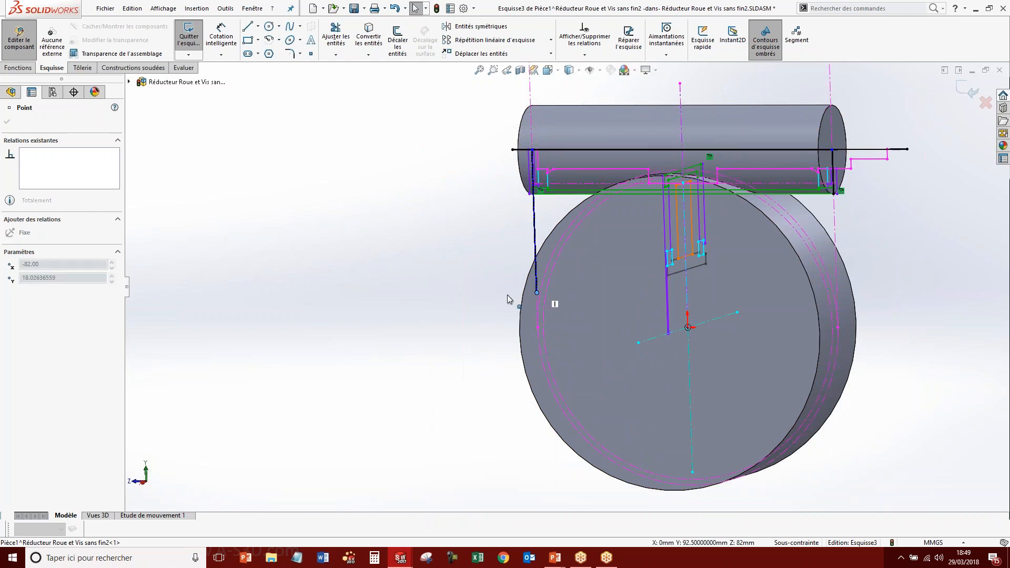
Draw a horizontal line through the origin across the wheel's full width and extend both vertical lines down to its endpoints.
click(247, 27)
click(538, 328)
click(687, 327)
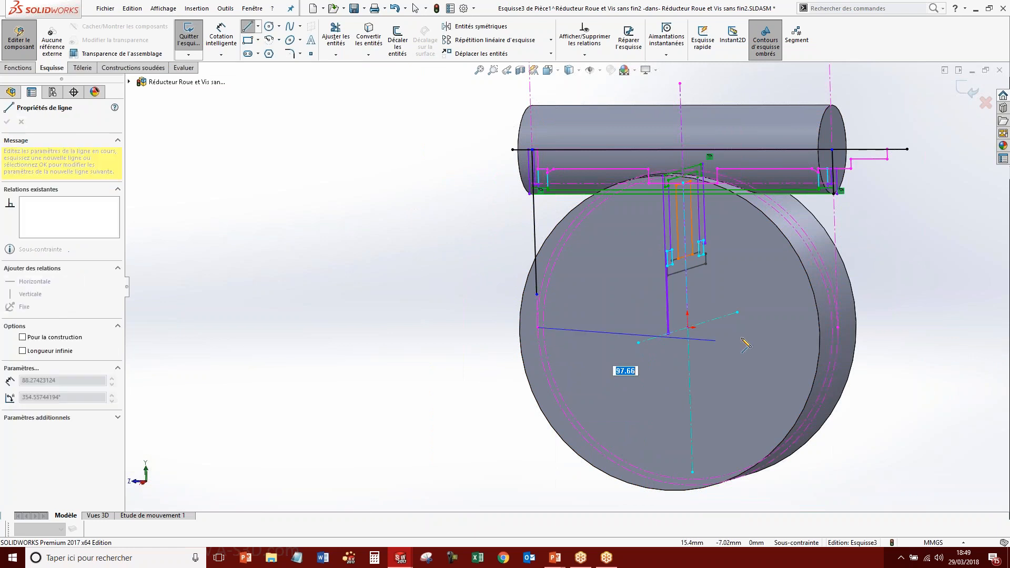
click(837, 328)
key(Escape)
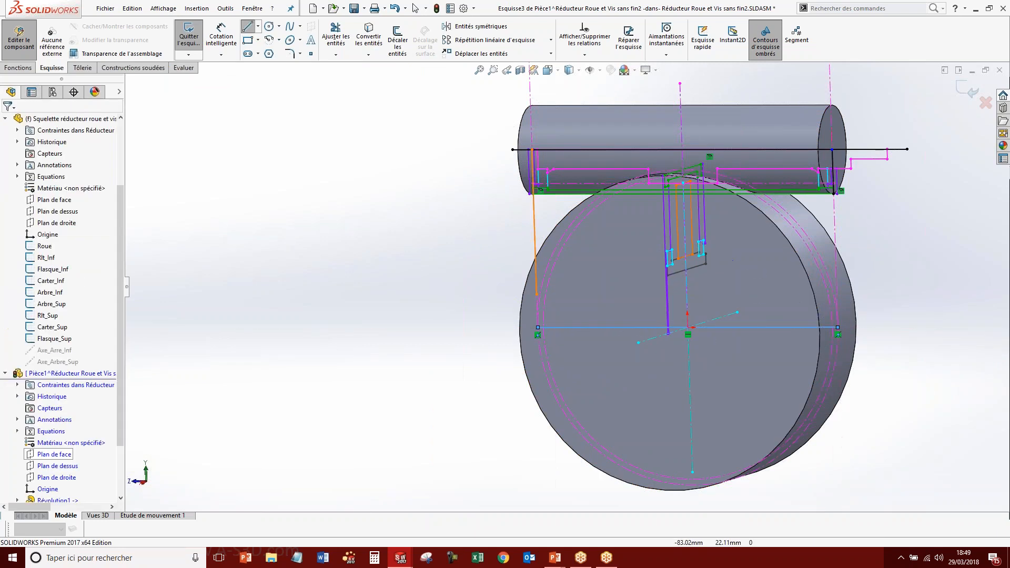
drag(536, 294, 537, 327)
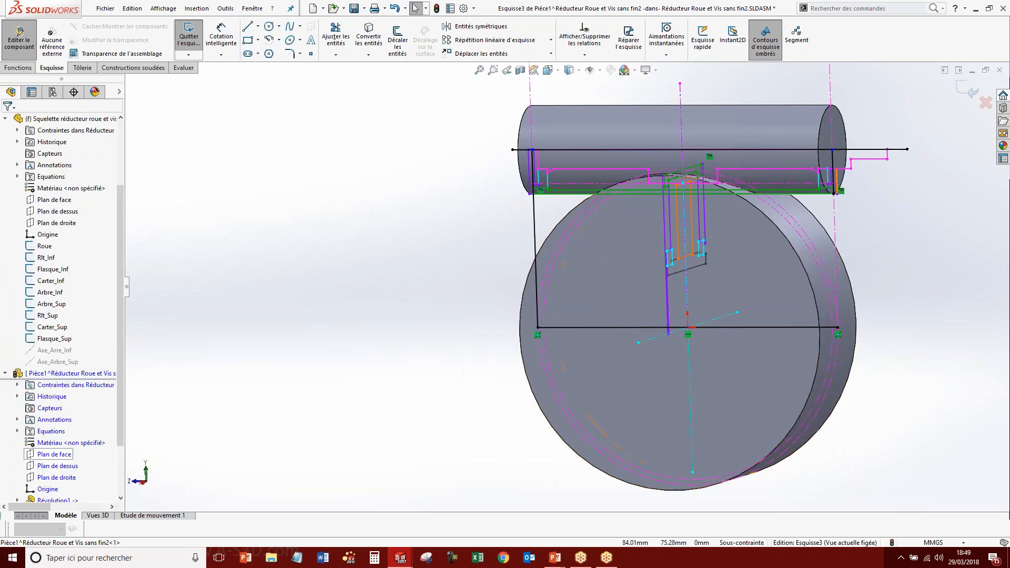
drag(833, 193, 838, 328)
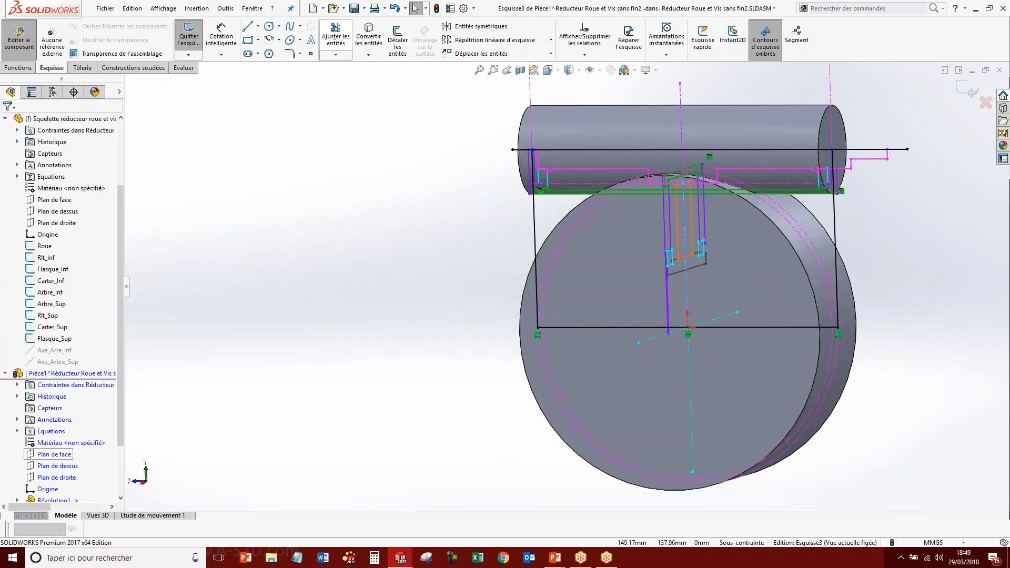
Try to trim the converted axis line at the left vertical side, and undo the trim.
click(336, 36)
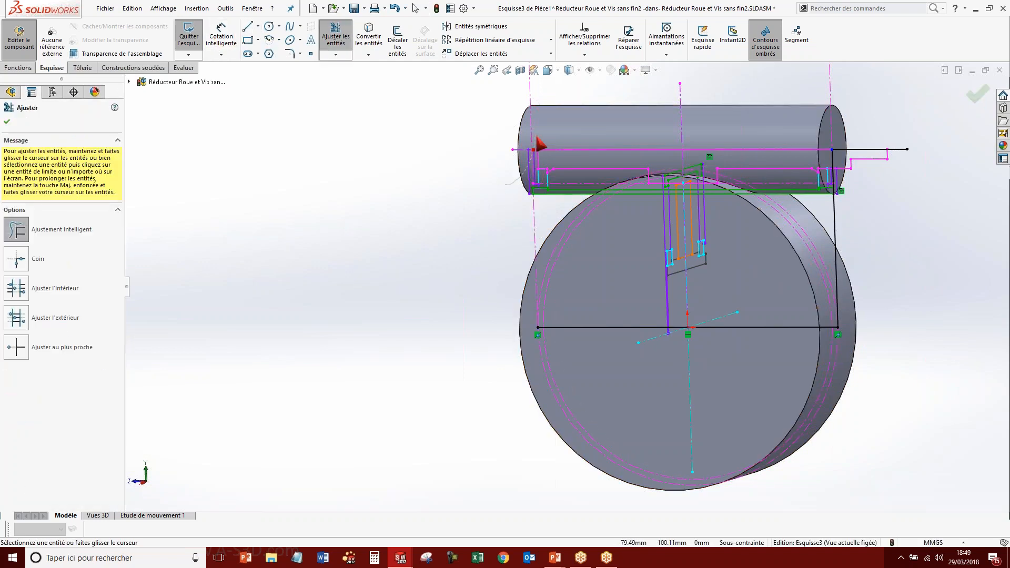
key(ctrl+z)
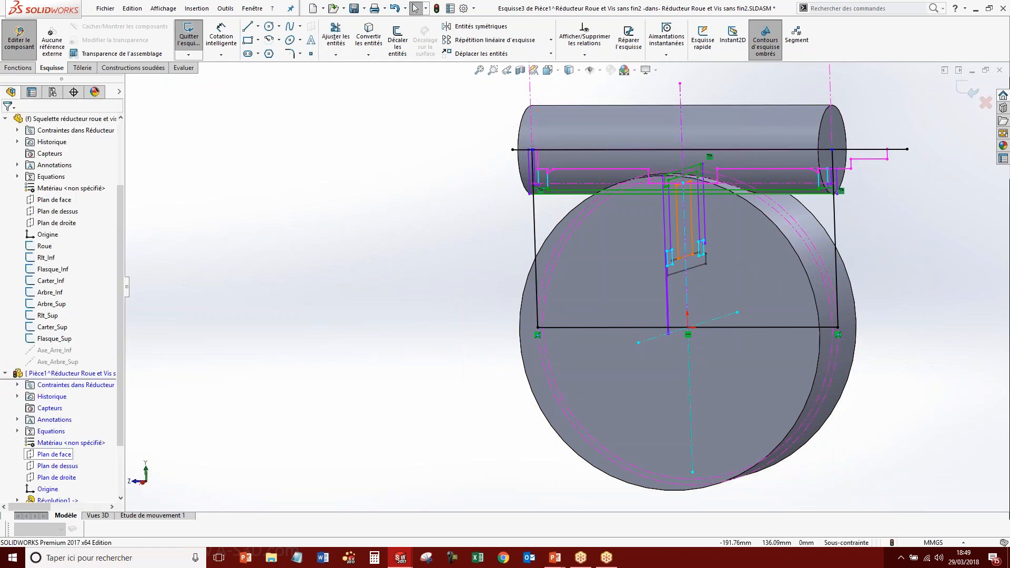
Trim the converted axis line's overhanging ends beyond the two vertical lines to close the connecting profile.
click(345, 35)
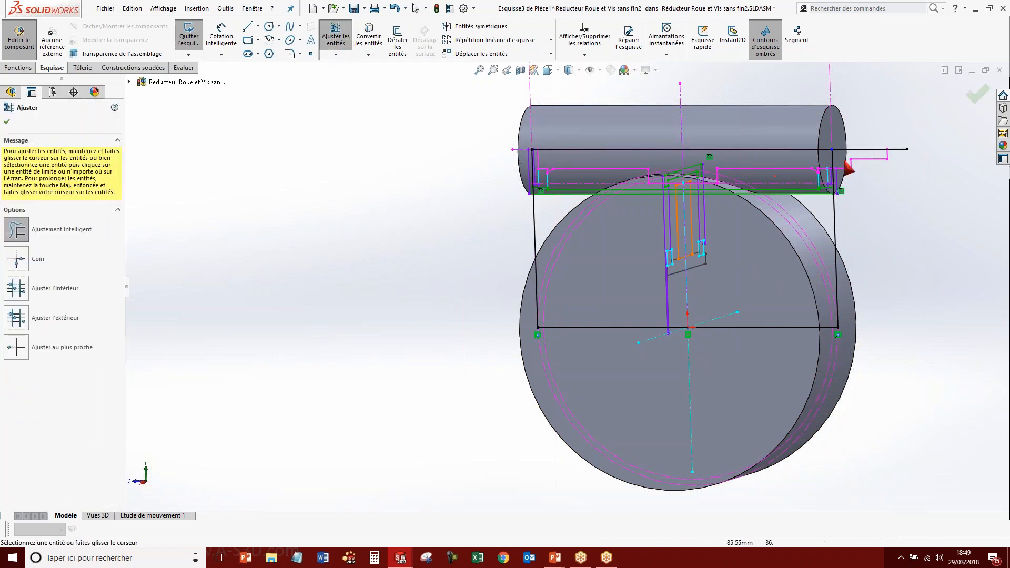
click(856, 149)
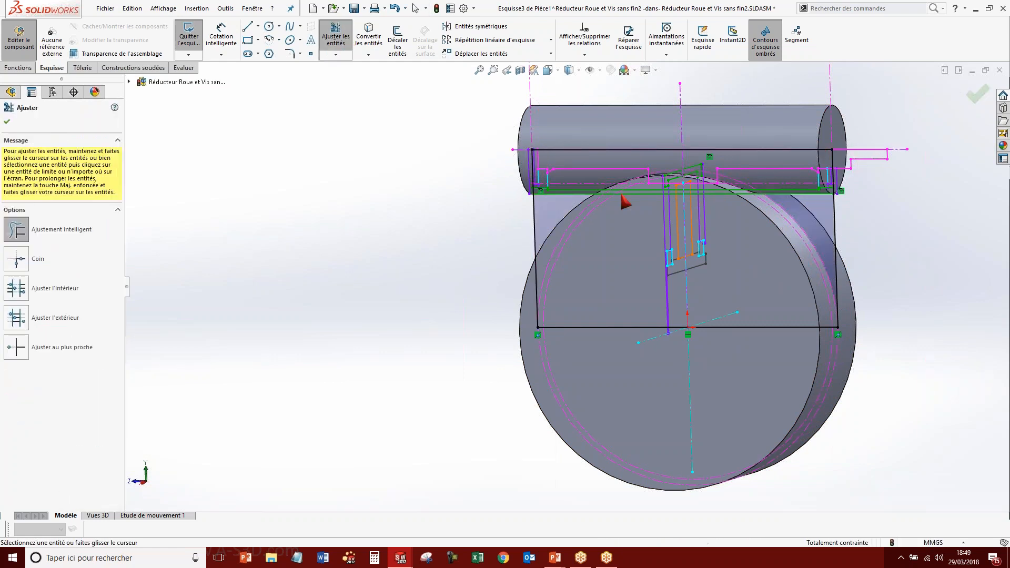
Extrude the closed connecting profile as a boss, with the first direction running up to the surface Plan1.
click(17, 68)
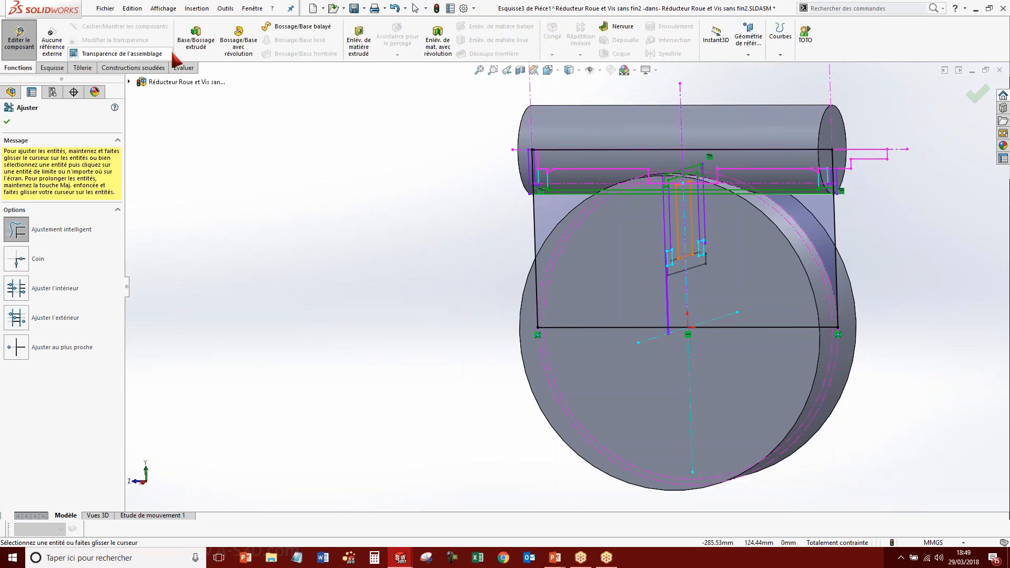
click(195, 37)
click(65, 185)
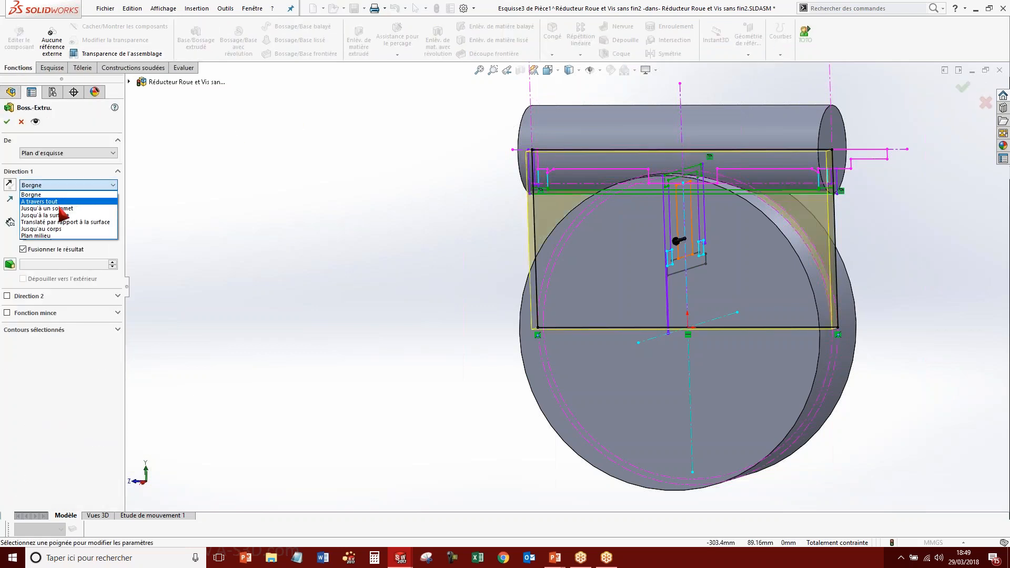
click(64, 216)
middle_drag(364, 237, 338, 264)
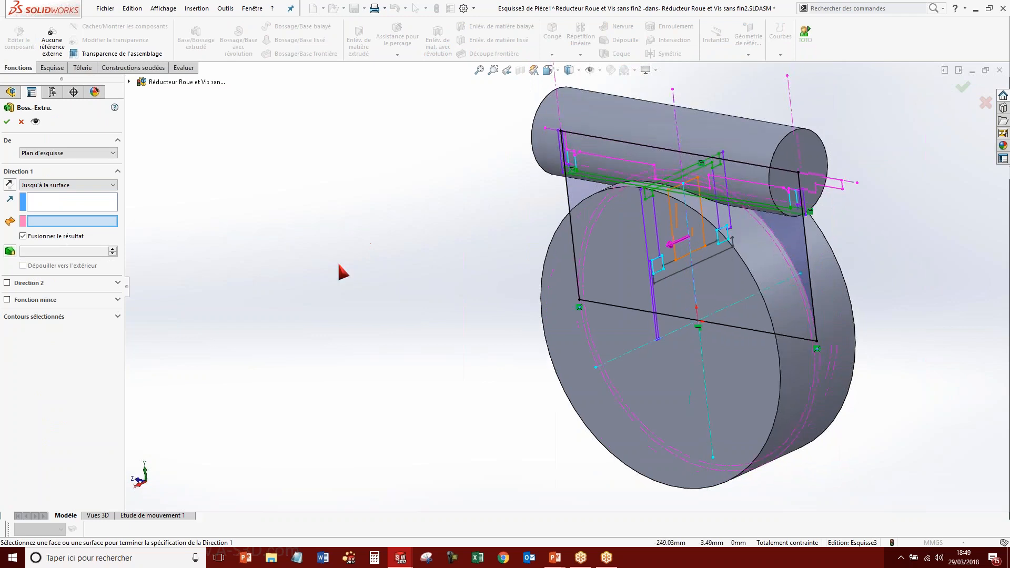
click(129, 81)
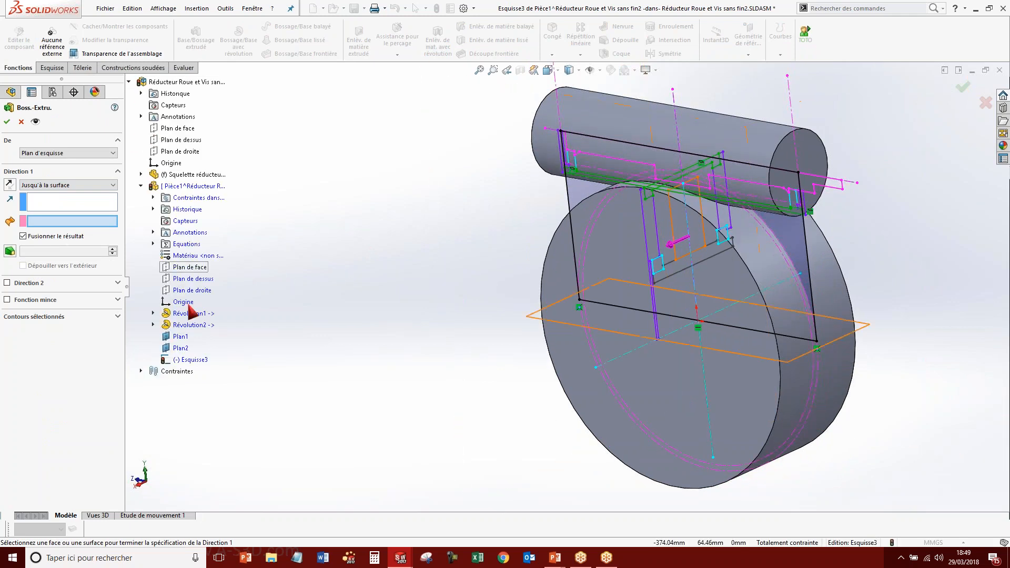
click(181, 337)
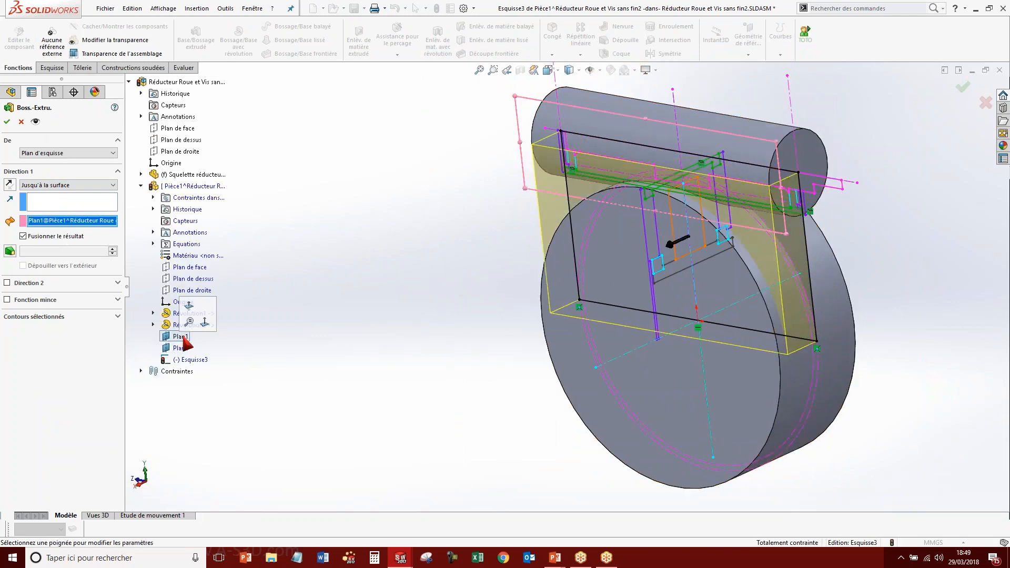
Add a second extrusion direction up to the surface Plan2 and complete the boss.
click(7, 283)
click(65, 295)
click(68, 330)
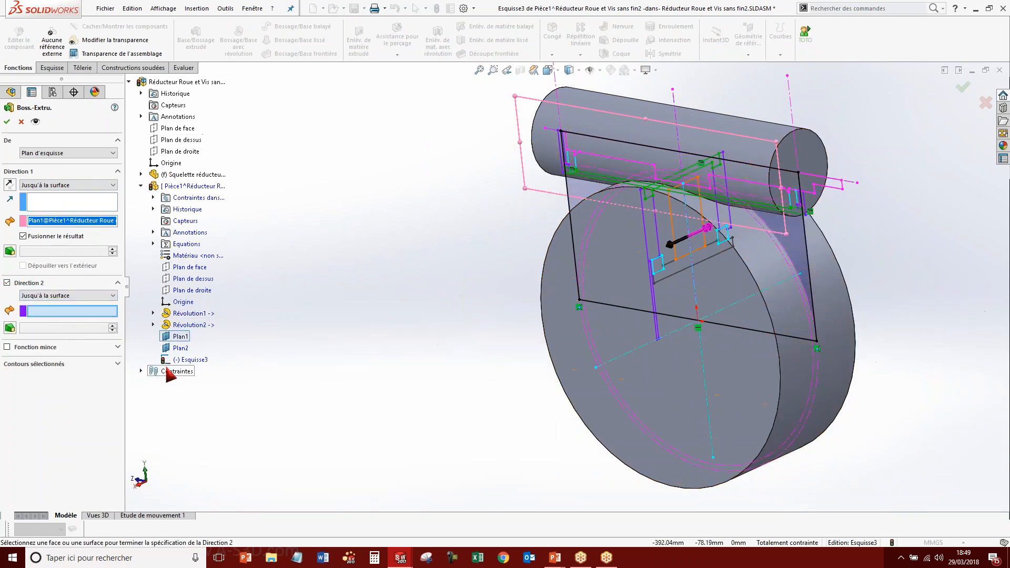
click(176, 350)
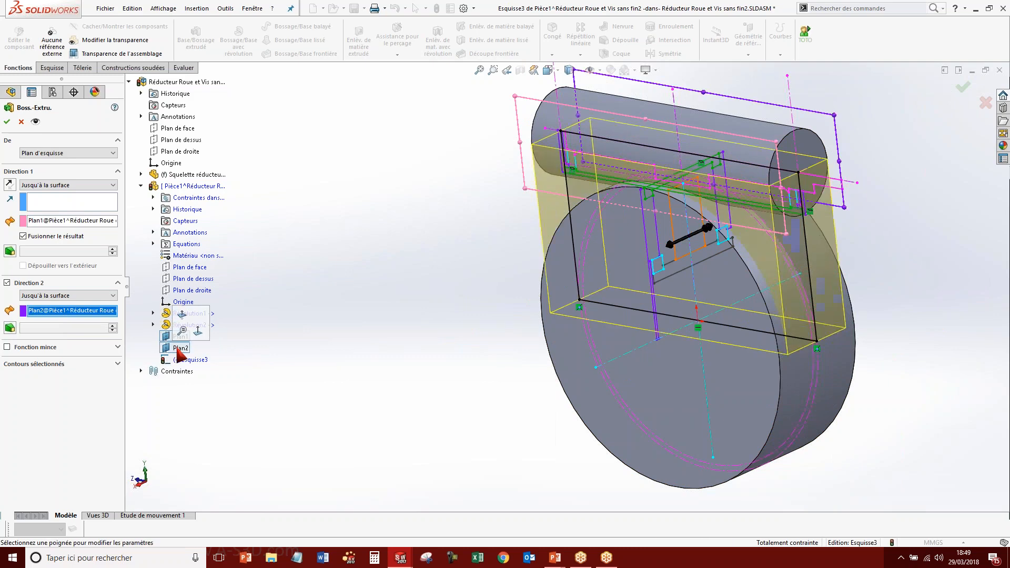
click(7, 121)
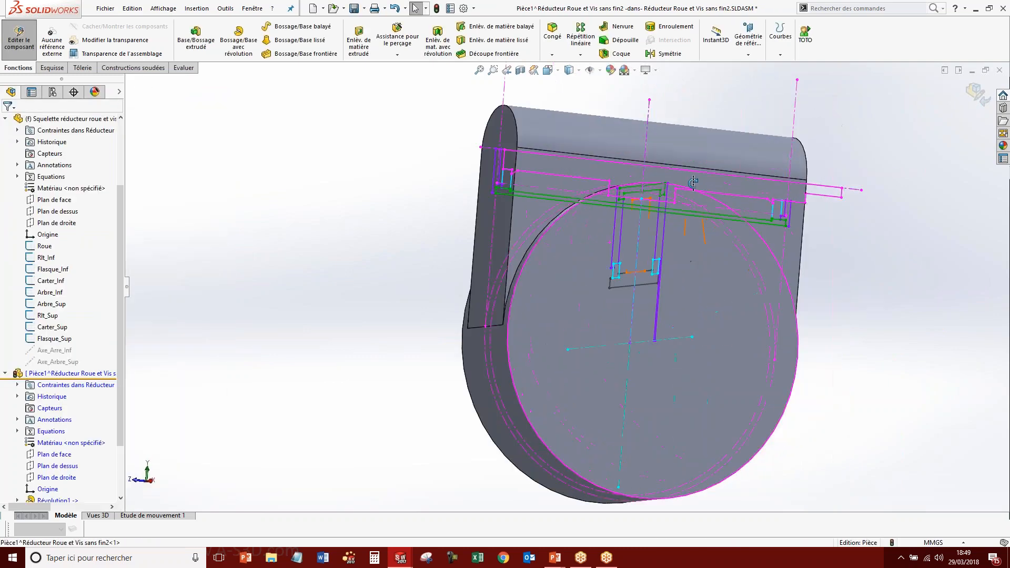
Examine the extruded housing block from several angles and the skeleton profile lines around the upper shaft.
middle_drag(724, 210, 800, 265)
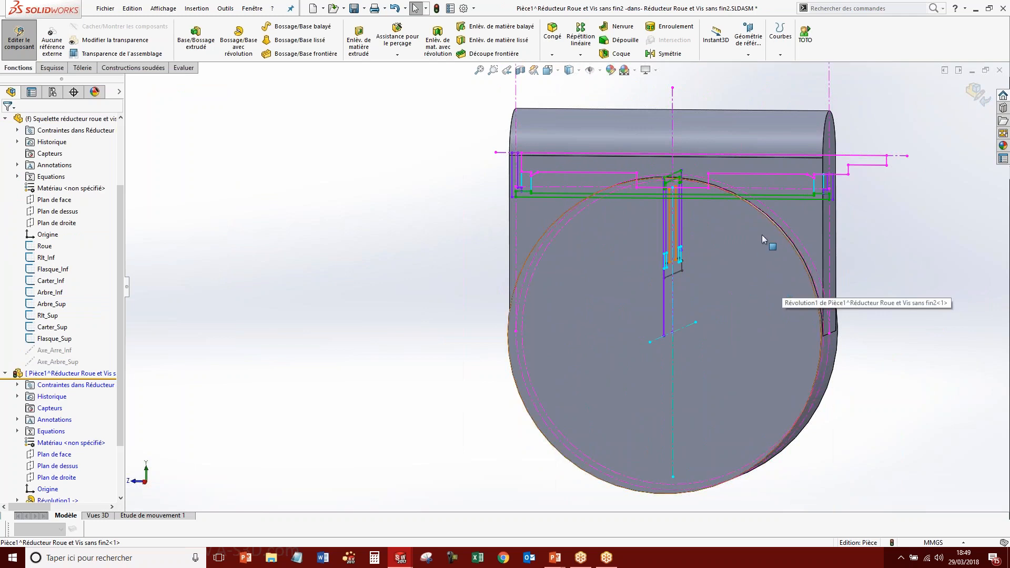
mouse_move(764, 228)
middle_down()
mouse_move(789, 219)
mouse_move(781, 221)
middle_up()
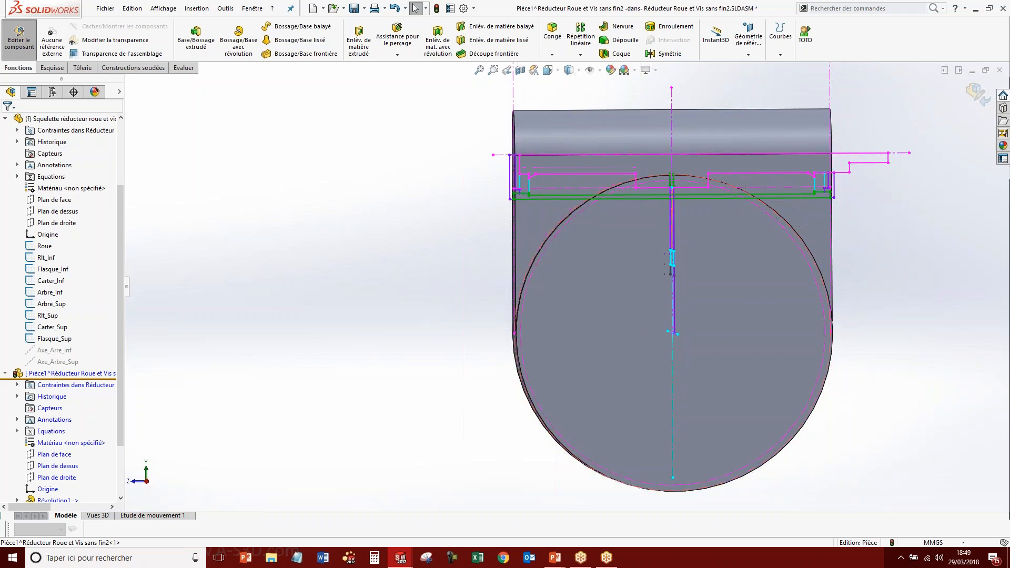
middle_drag(672, 269, 663, 271)
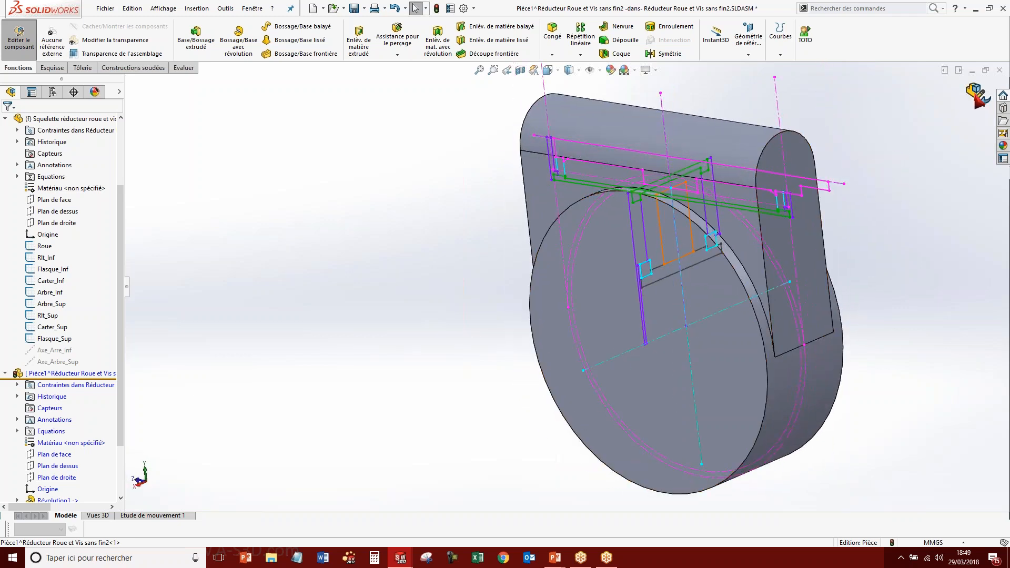
middle_drag(611, 193, 621, 182)
scroll(506, 176, down, 3)
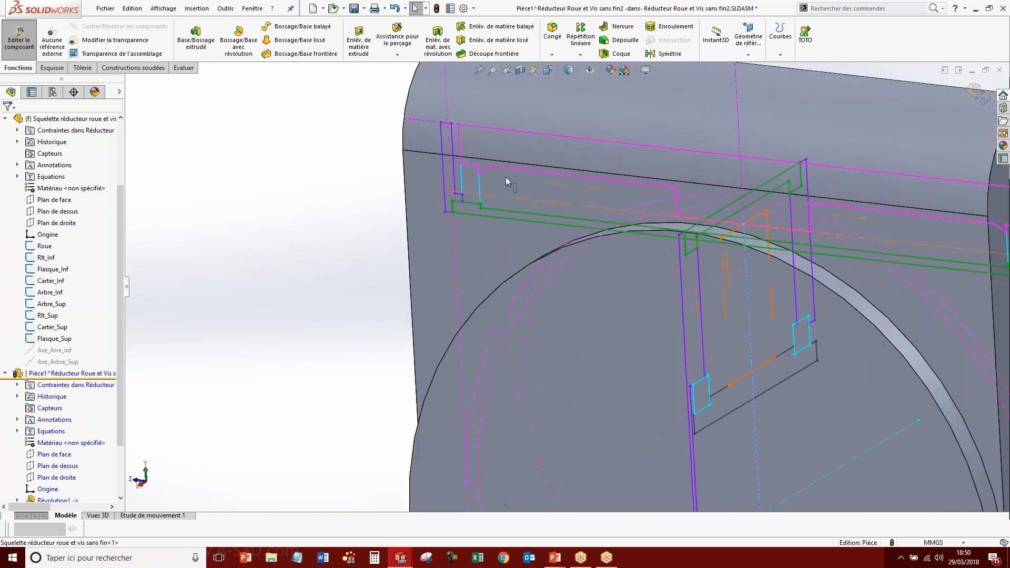
scroll(840, 209, up, 2)
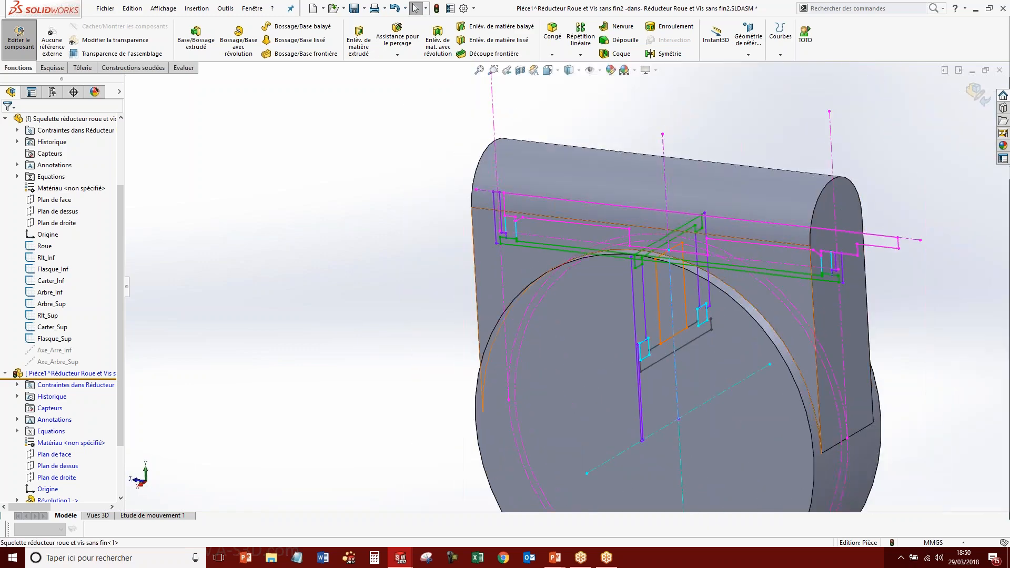
scroll(518, 226, down, 2)
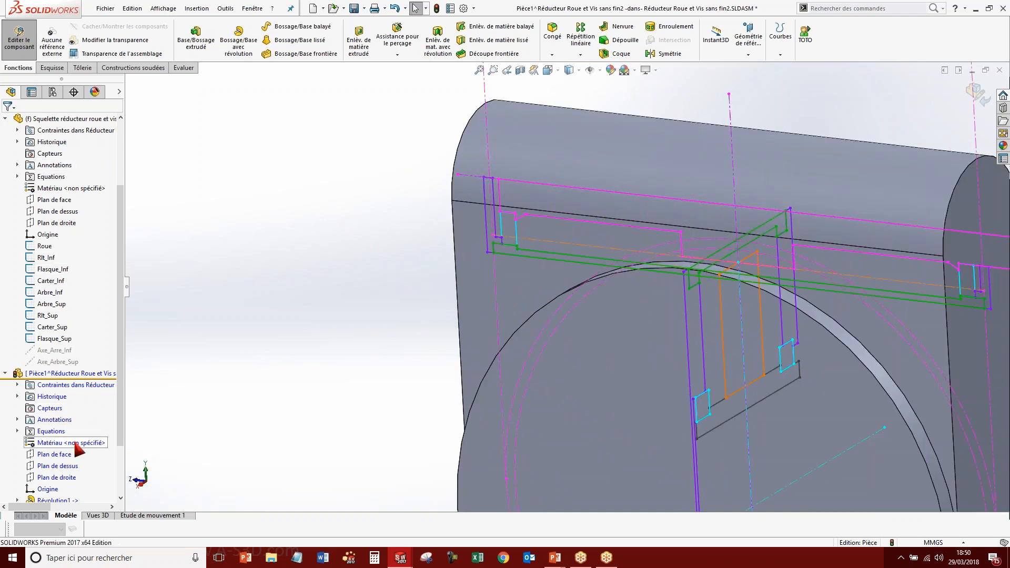
Start a new sketch on the housing part's Plan de droite, viewed normal to the plane.
scroll(63, 394, down, 2)
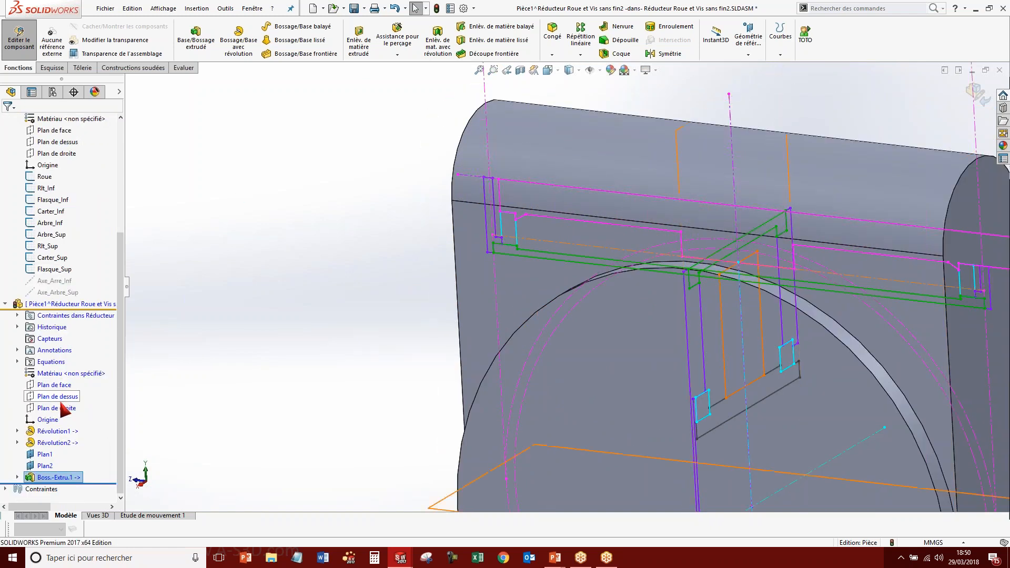
click(57, 407)
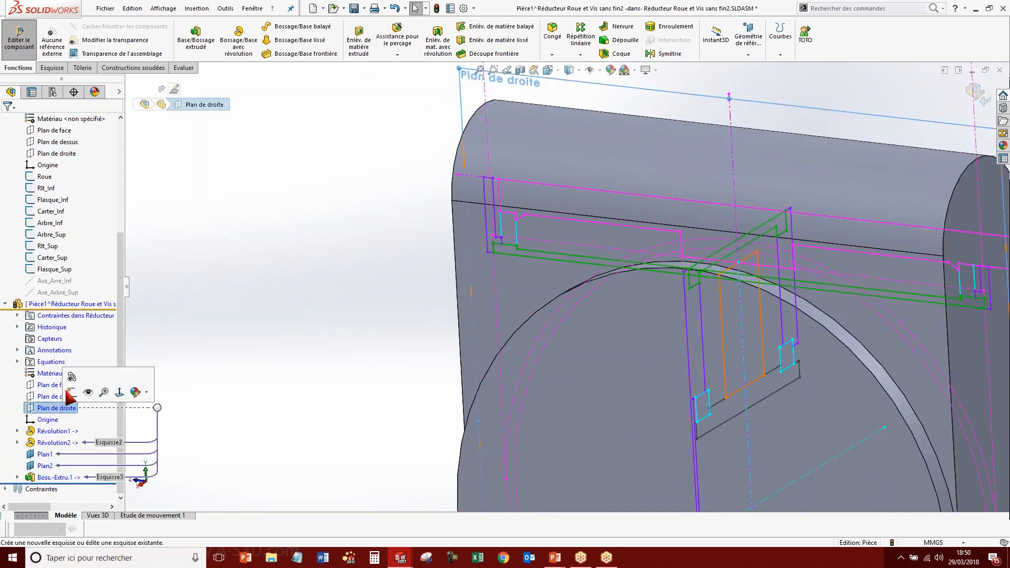
key(ctrl+8)
scroll(445, 234, down, 6)
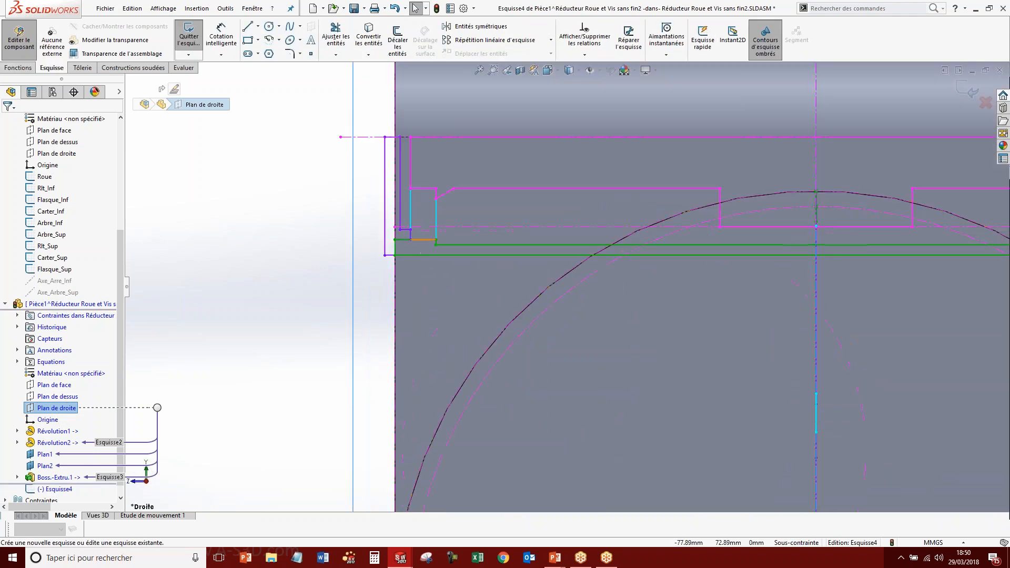
Convert the skeleton's stepped upper bore outline into the sketch: the long inner edge plus the shoulder and bearing seat edges at both ends.
click(418, 240)
scroll(439, 244, down, 4)
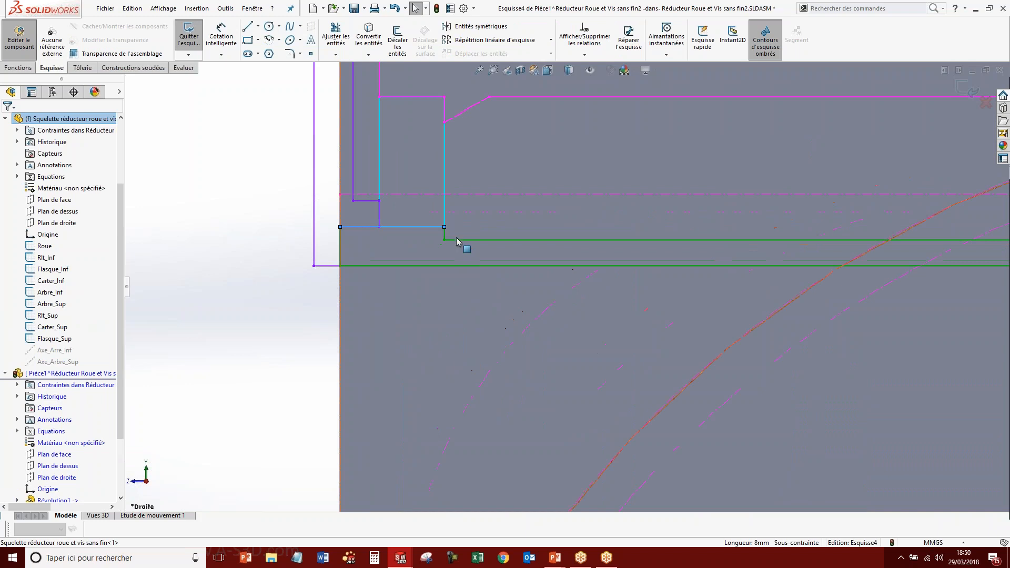
ctrl+click(448, 238)
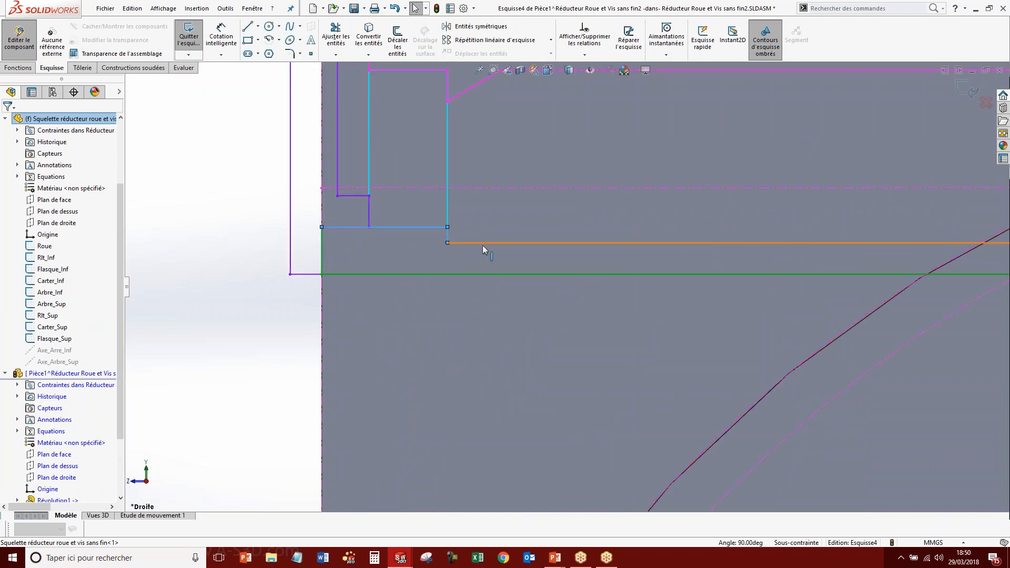
ctrl+click(481, 244)
scroll(489, 247, up, 10)
scroll(924, 292, down, 6)
scroll(585, 239, down, 5)
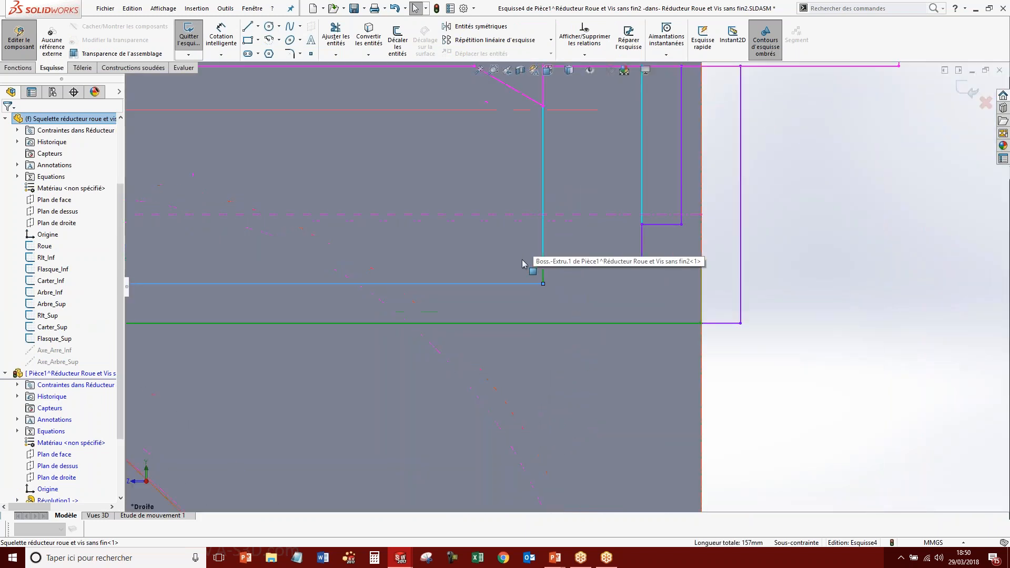
ctrl+click(558, 284)
ctrl+click(746, 269)
click(368, 32)
scroll(529, 238, up, 6)
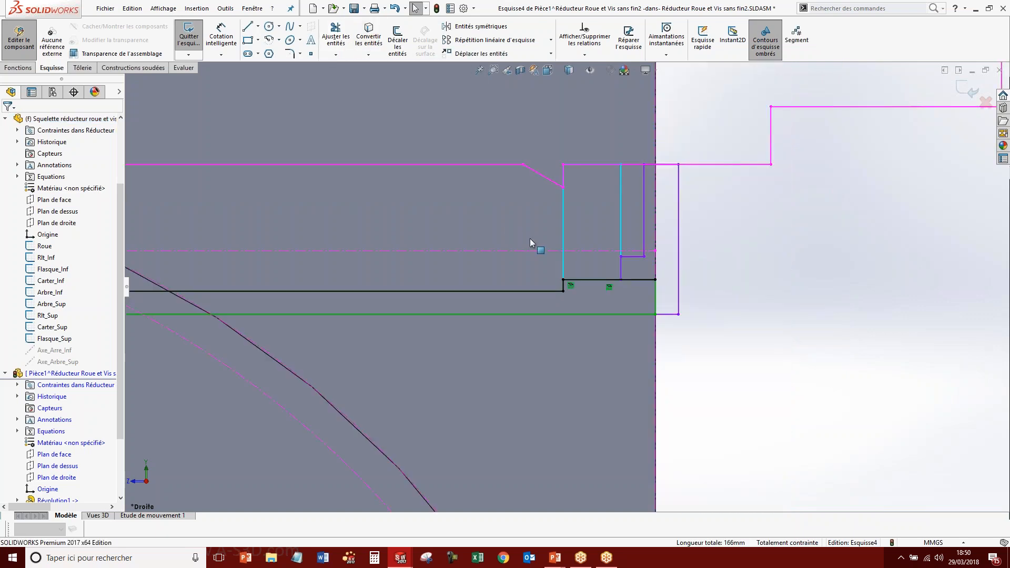
scroll(352, 224, down, 5)
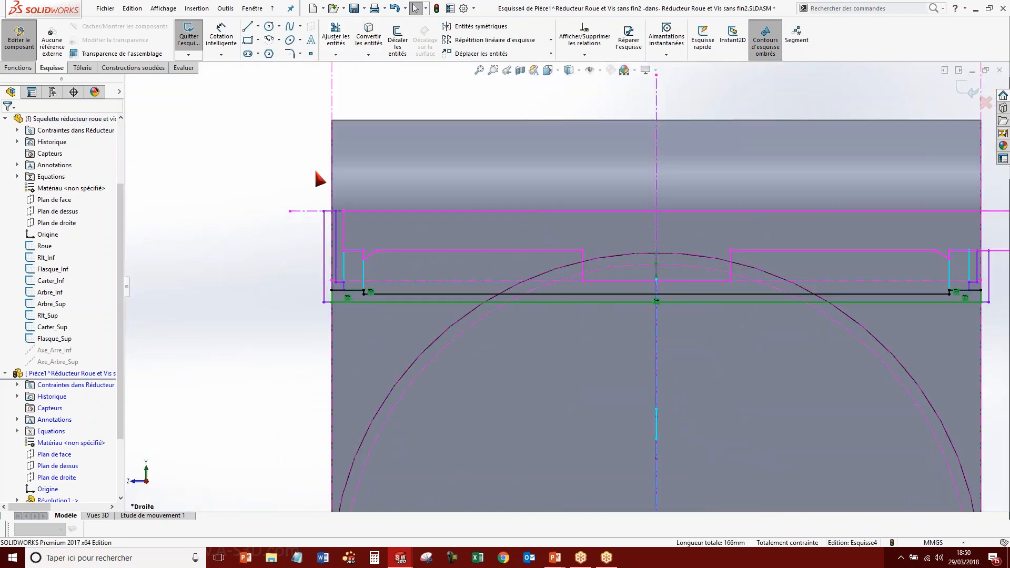
Convert the upper shaft's axis line into the sketch and make it construction geometry.
click(315, 211)
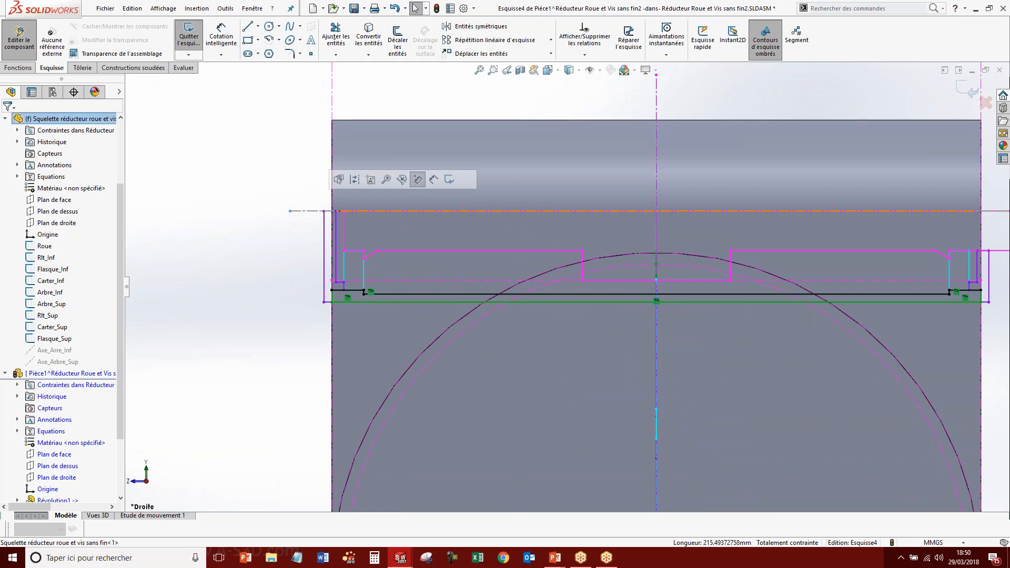
click(368, 32)
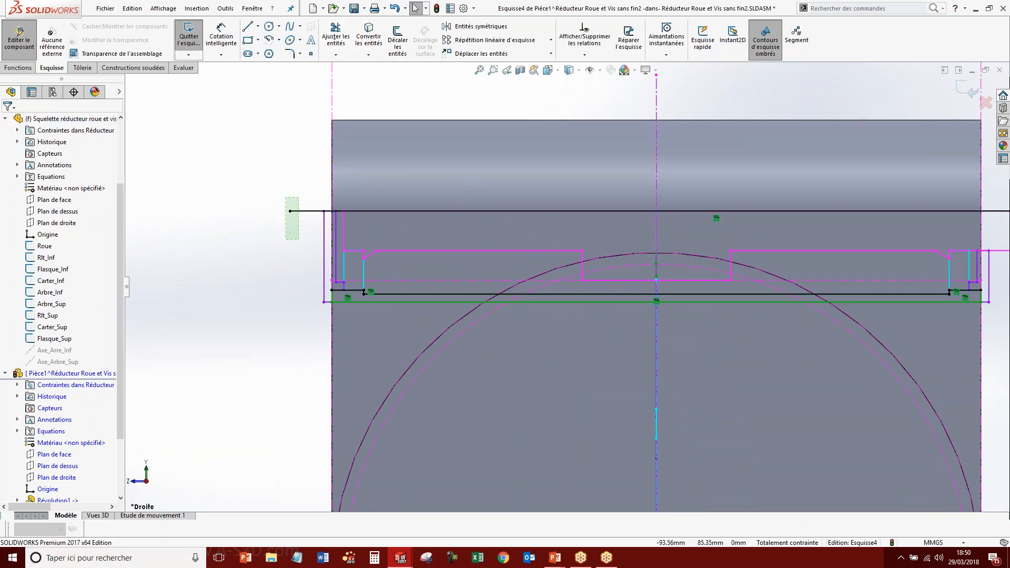
click(295, 211)
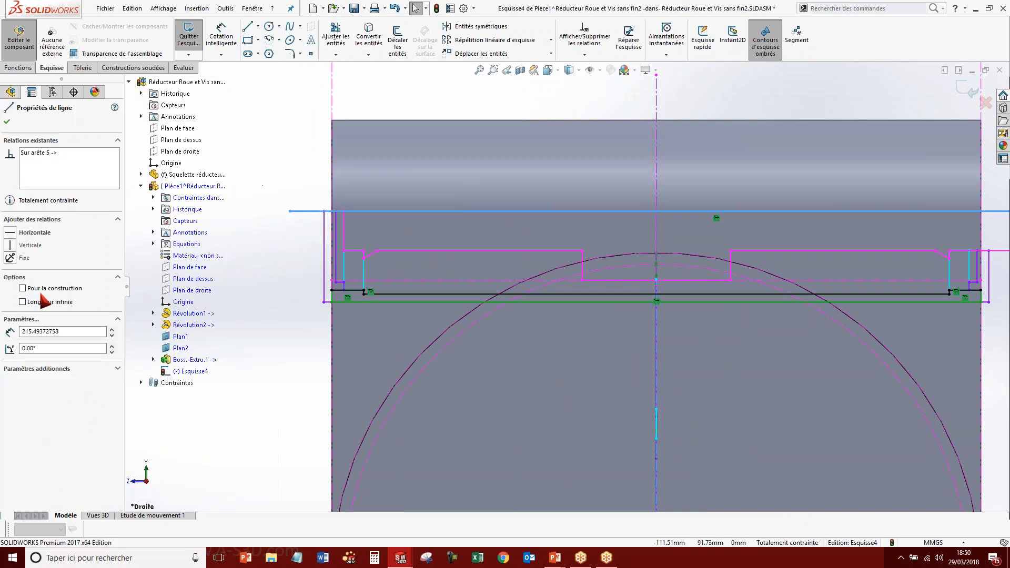
click(53, 288)
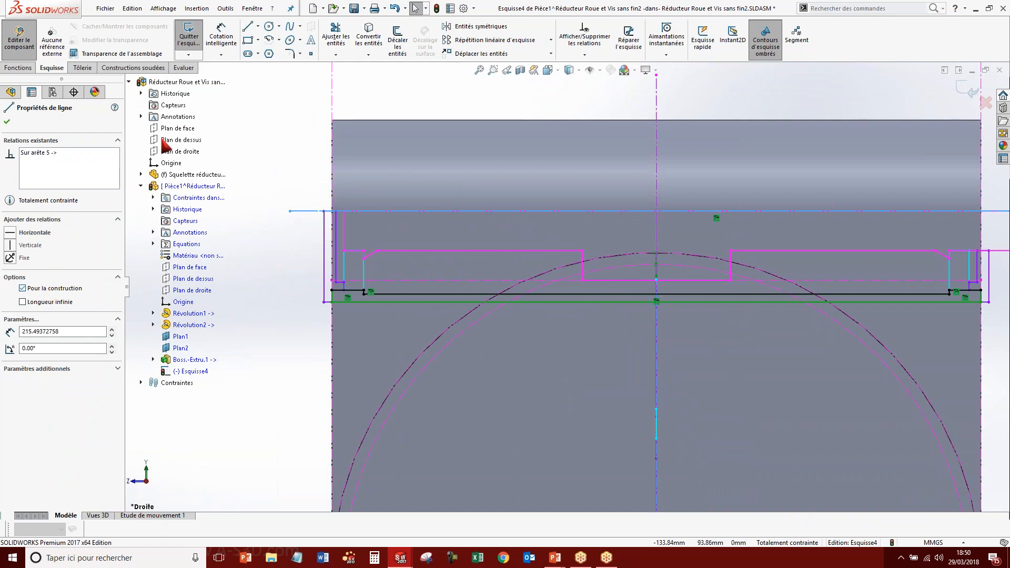
Close the bore profile with a 20 mm vertical line at each end and a 164 mm horizontal line along the shaft axis.
click(247, 27)
click(332, 289)
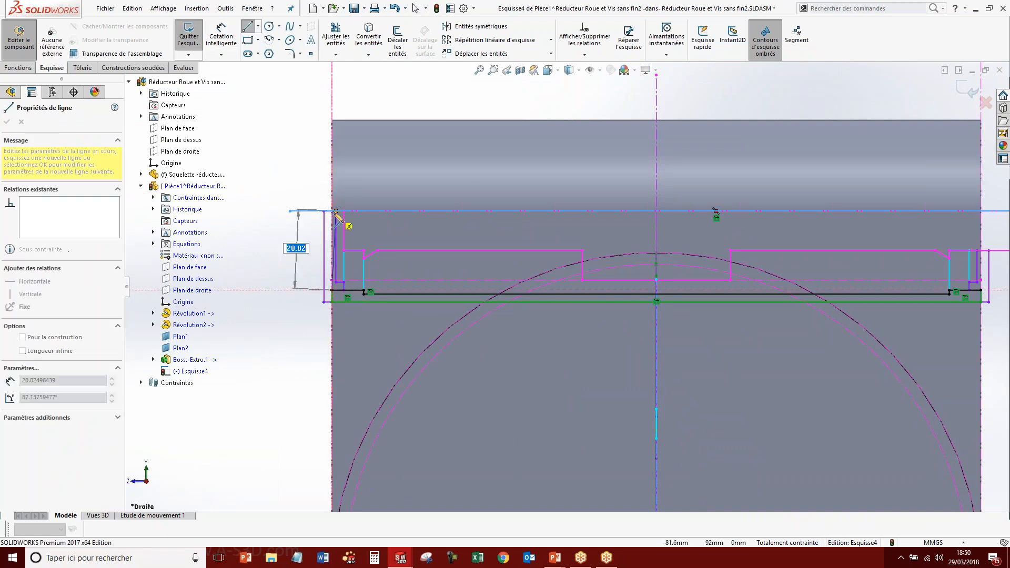
click(332, 210)
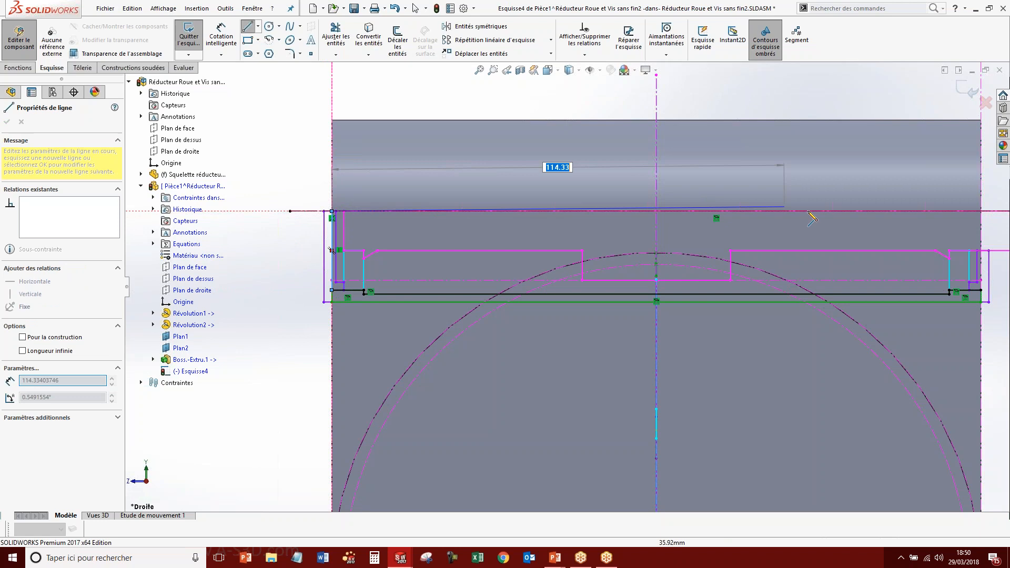
scroll(814, 214, up, 3)
scroll(762, 232, down, 5)
click(582, 273)
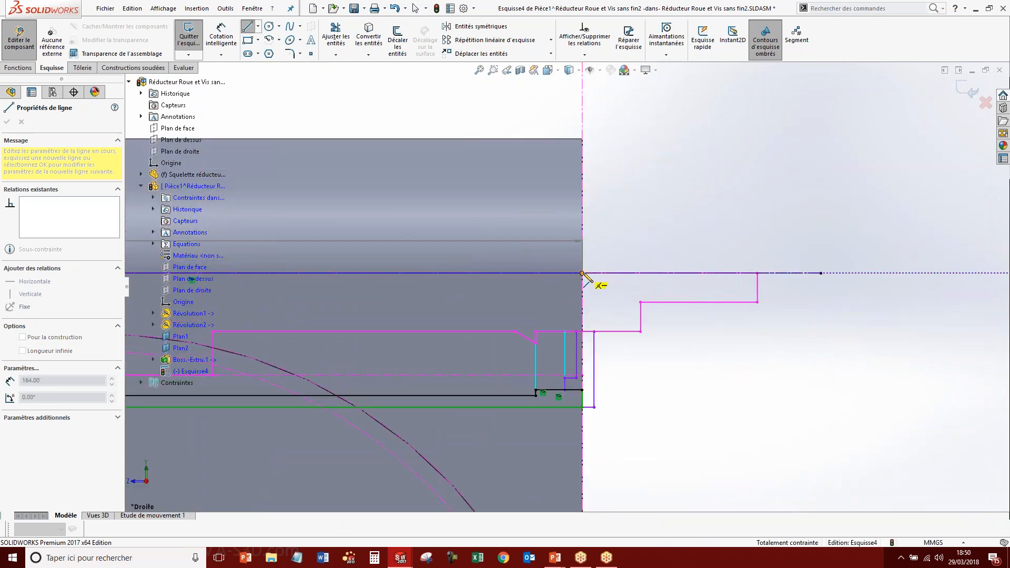
click(582, 389)
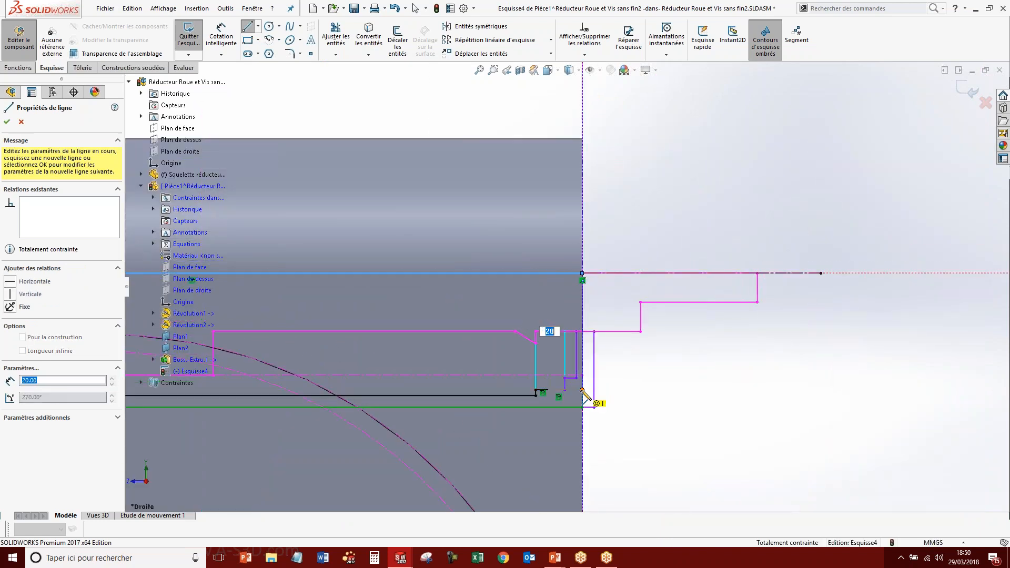
scroll(581, 389, down, 7)
key(Escape)
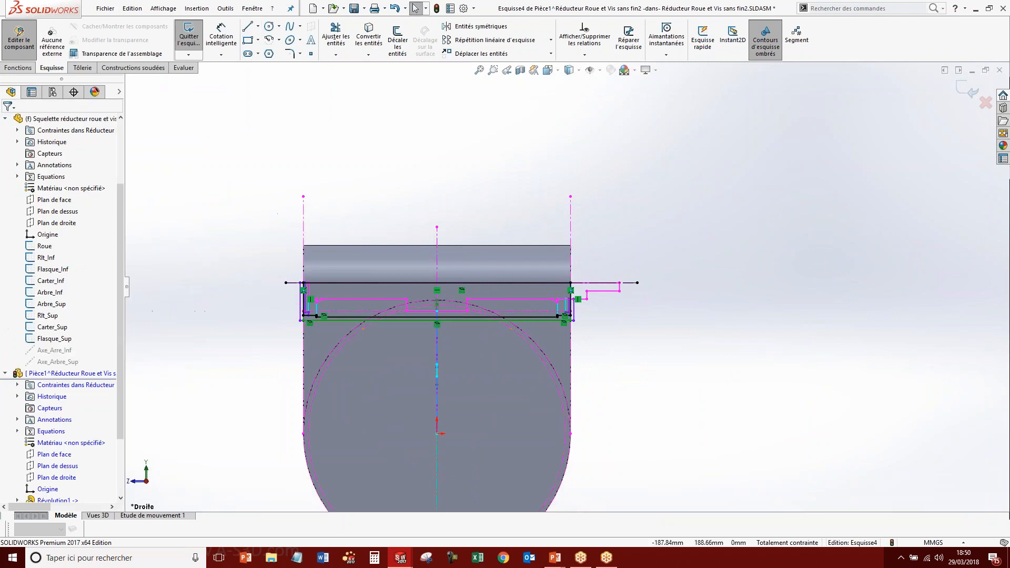
Cut the stepped upper shaft bore through the housing by revolving the closed profile 360° about the construction axis.
click(18, 68)
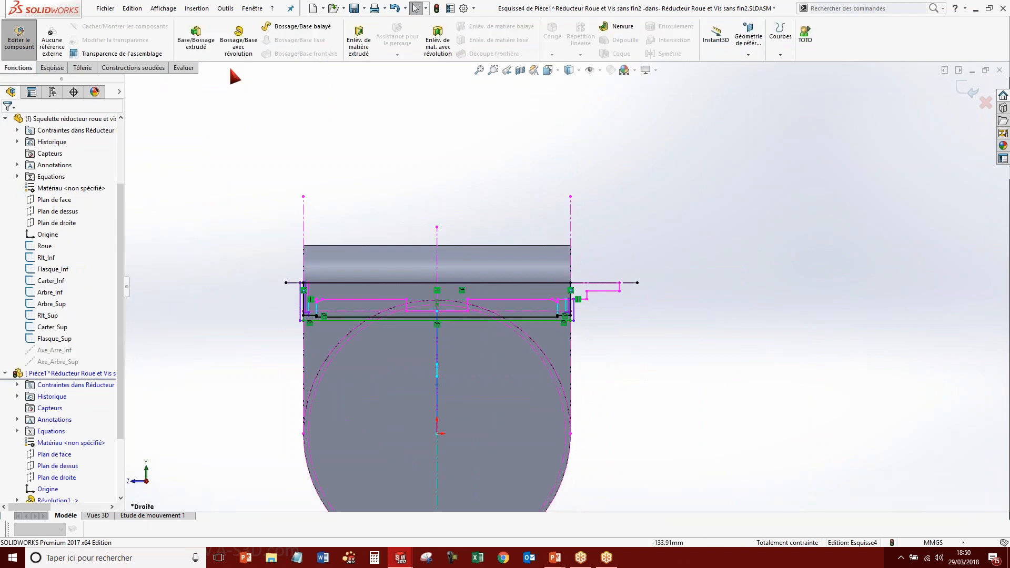
click(446, 46)
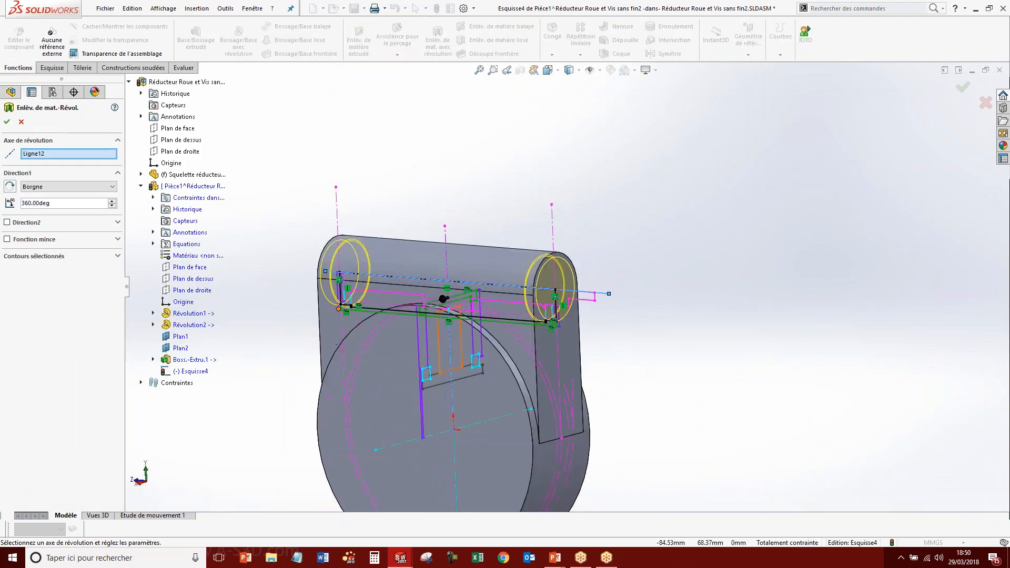
key(Return)
mouse_move(557, 294)
middle_down()
mouse_move(430, 317)
mouse_move(515, 265)
mouse_move(565, 290)
middle_up()
scroll(468, 367, up, 4)
scroll(532, 350, down, 7)
scroll(544, 295, up, 1)
scroll(565, 290, up, 3)
scroll(72, 436, down, 2)
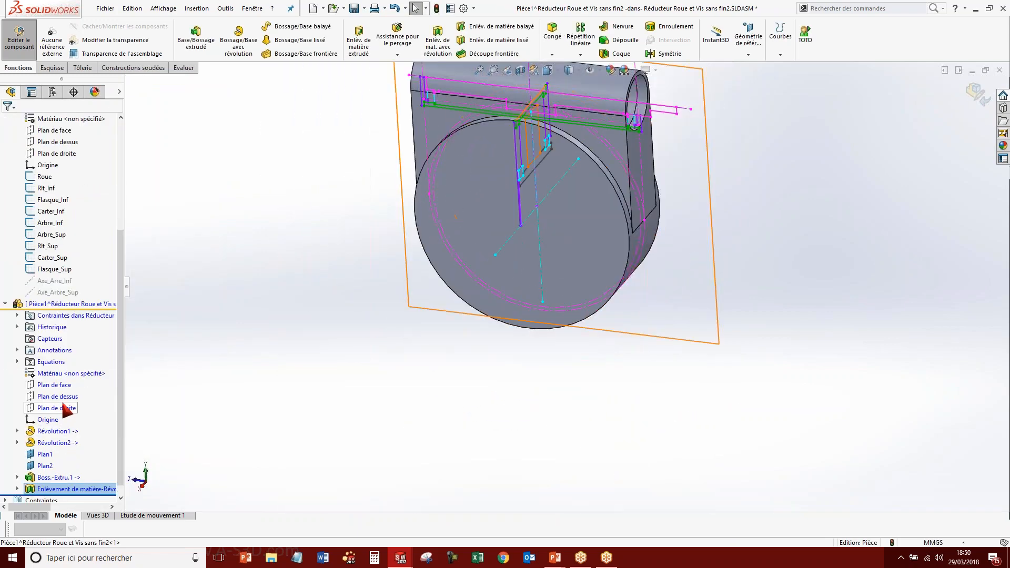
click(64, 413)
click(74, 388)
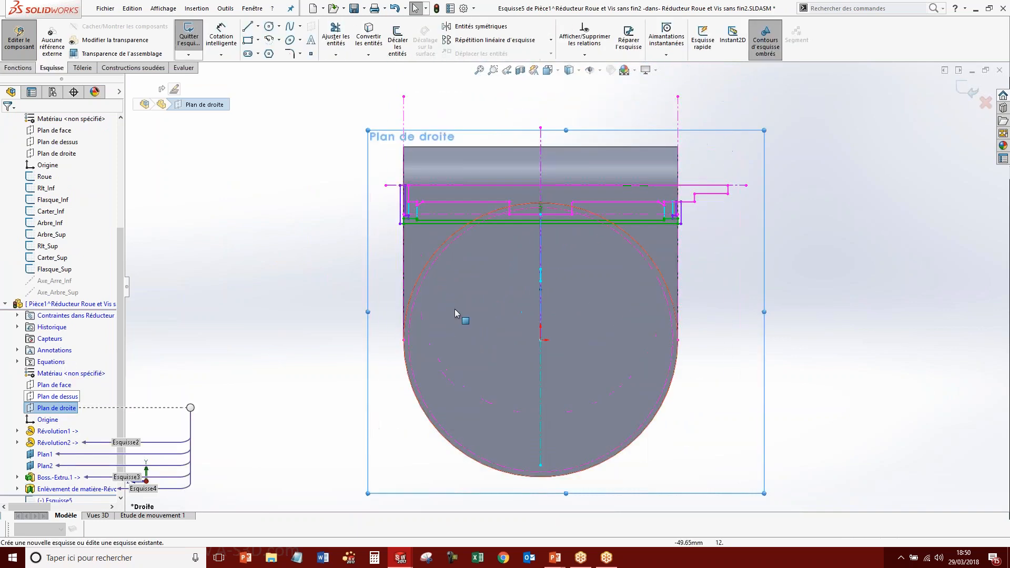
scroll(458, 274, down, 2)
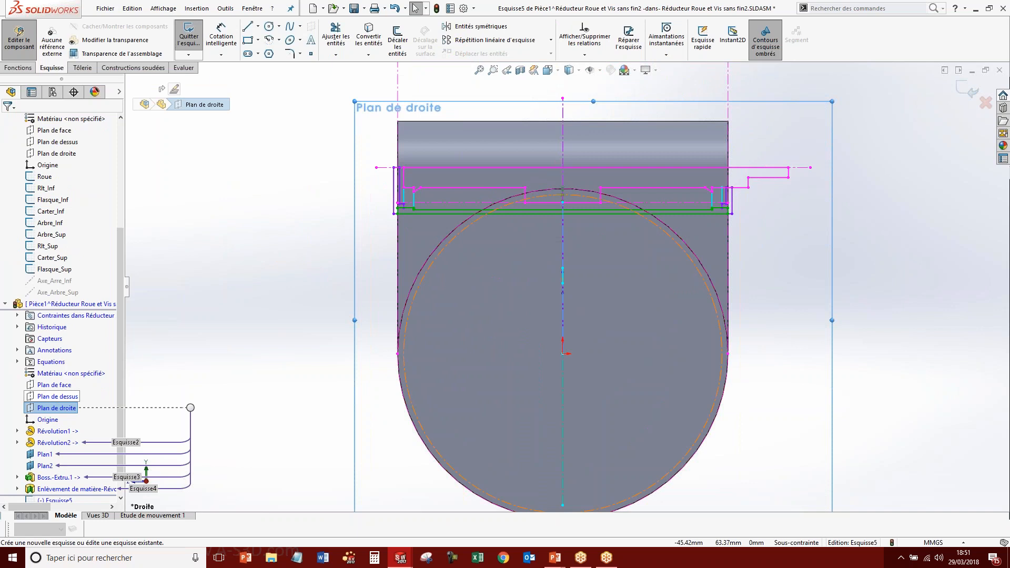
click(968, 90)
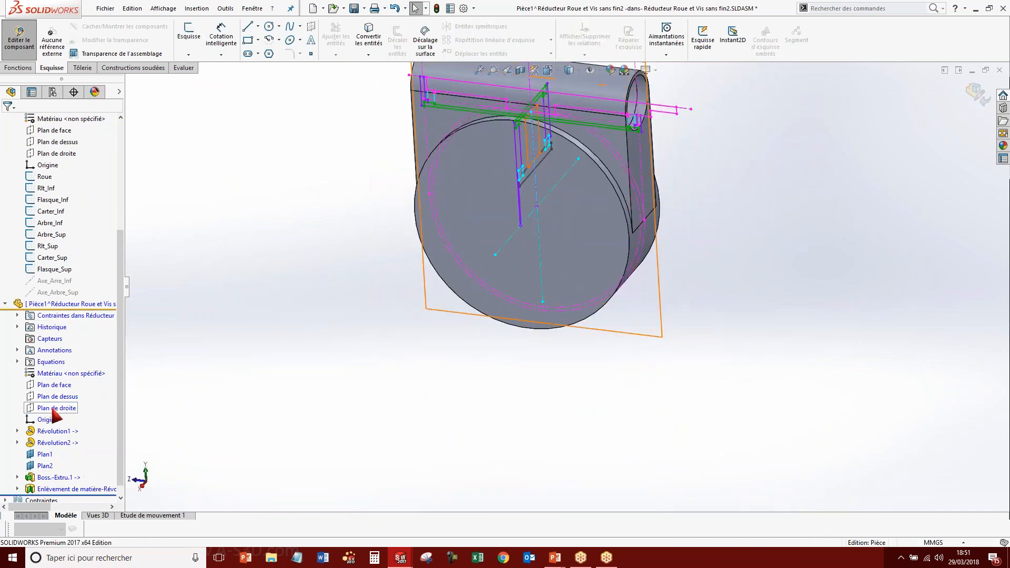
Start a sketch on the housing part's Plan de face and convert the skeleton's stepped lower bore outline: inner edge, shoulders and end edges.
click(59, 390)
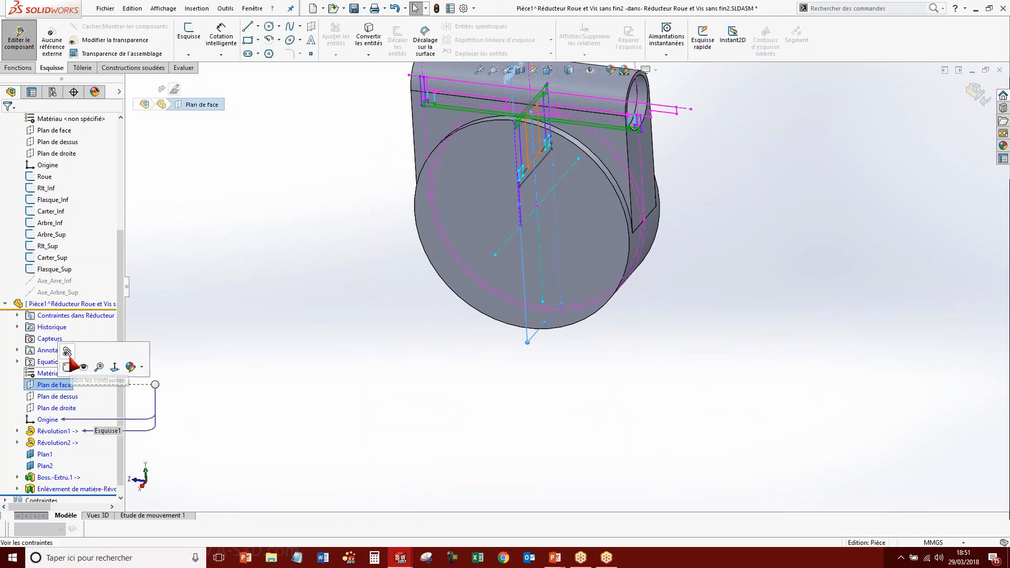
click(67, 363)
scroll(556, 210, down, 5)
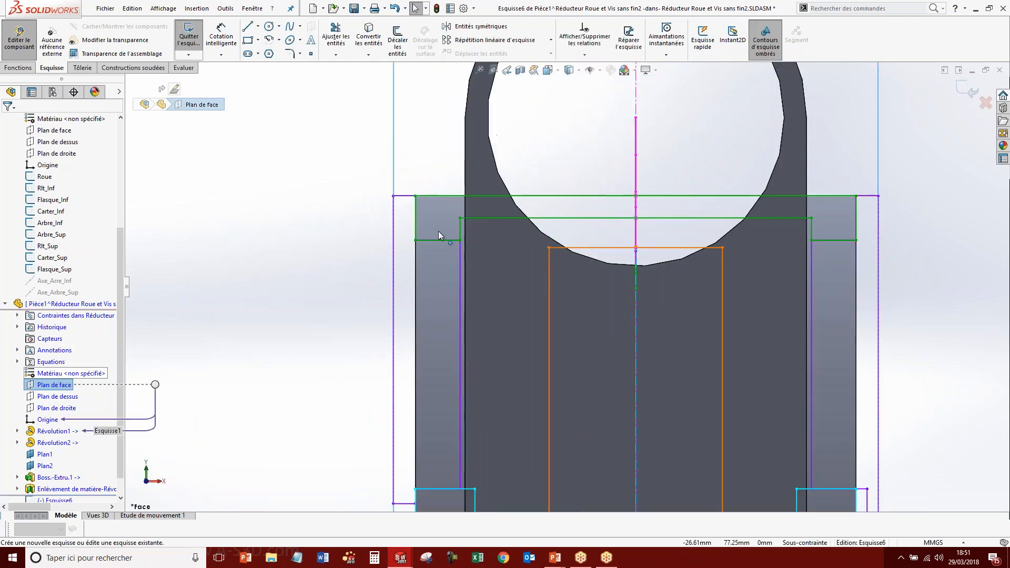
ctrl+click(490, 218)
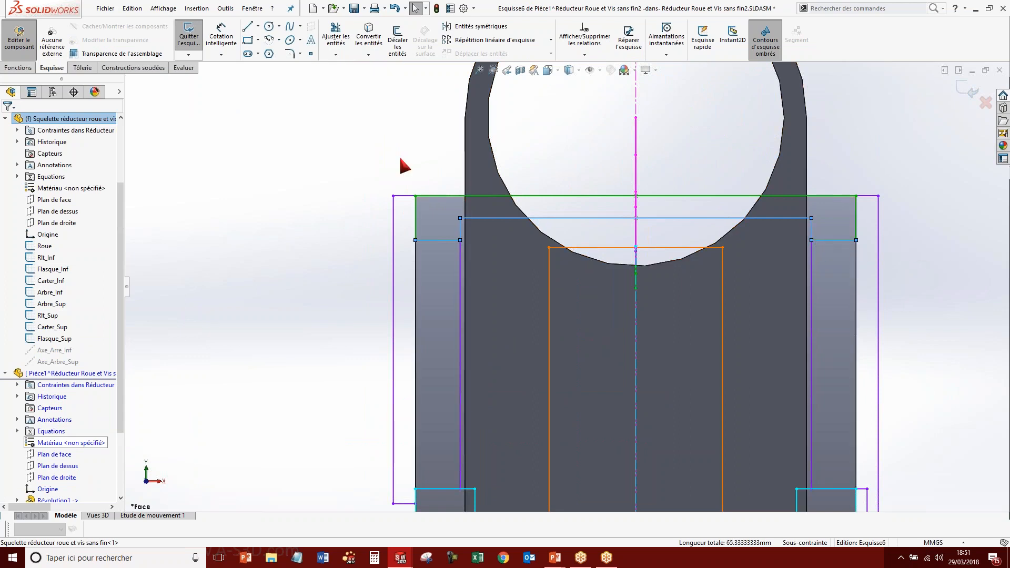
click(368, 37)
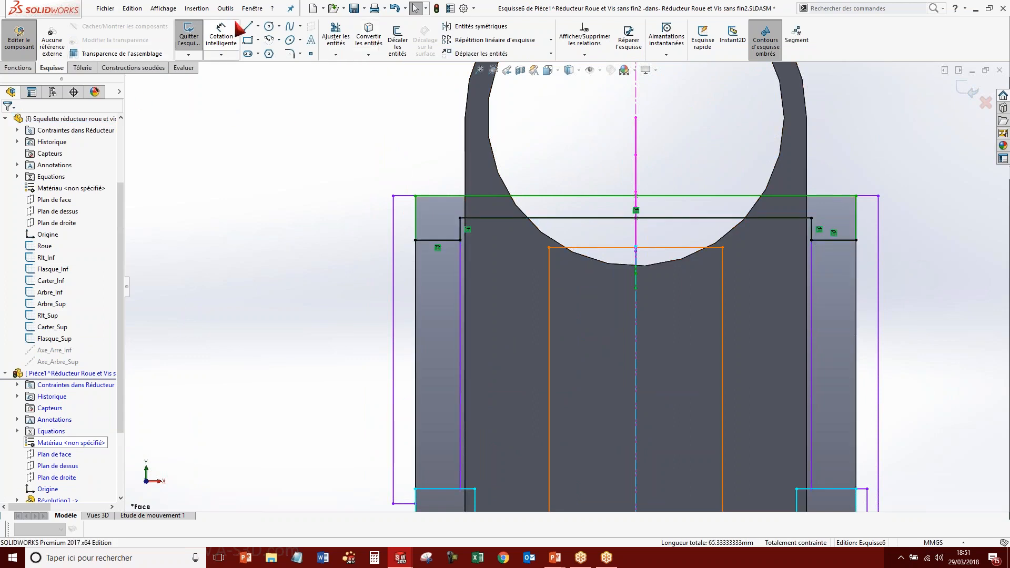
Convert the lower shaft's horizontal axis line through the origin into the sketch and make it construction geometry.
click(246, 25)
scroll(545, 352, up, 4)
scroll(544, 353, down, 2)
scroll(544, 354, up, 3)
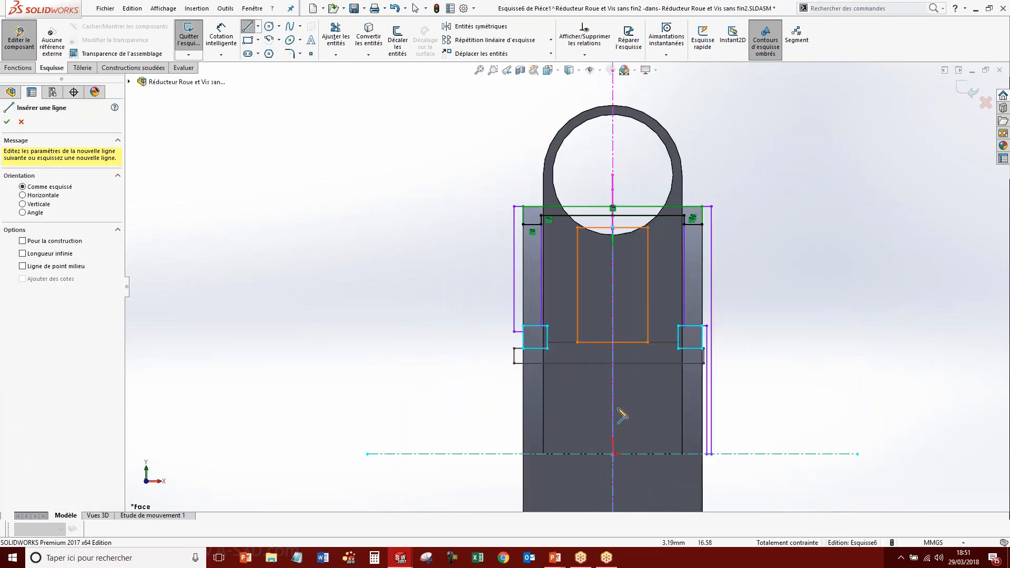
key(Escape)
click(541, 453)
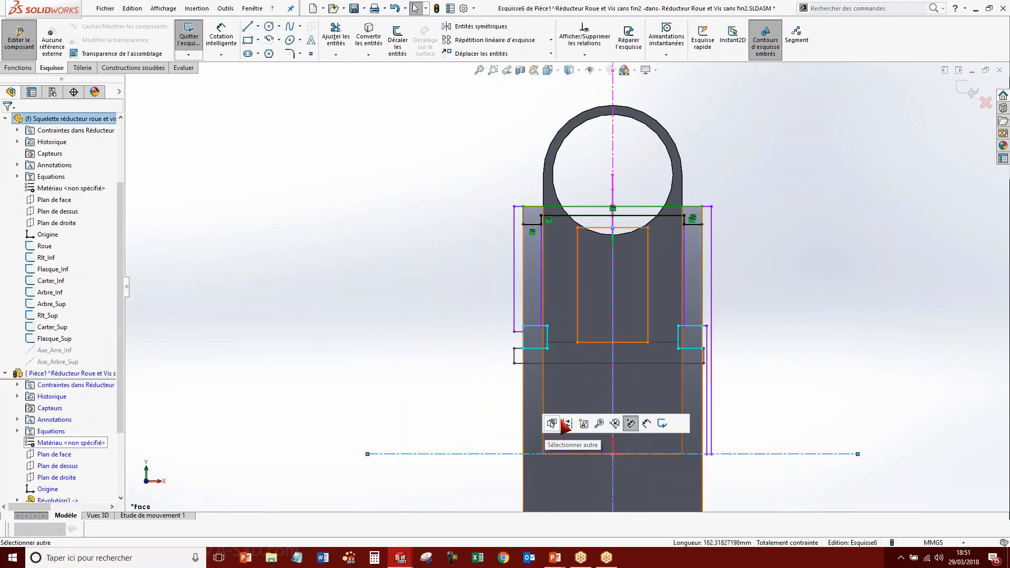
click(368, 35)
drag(476, 403, 416, 467)
click(461, 441)
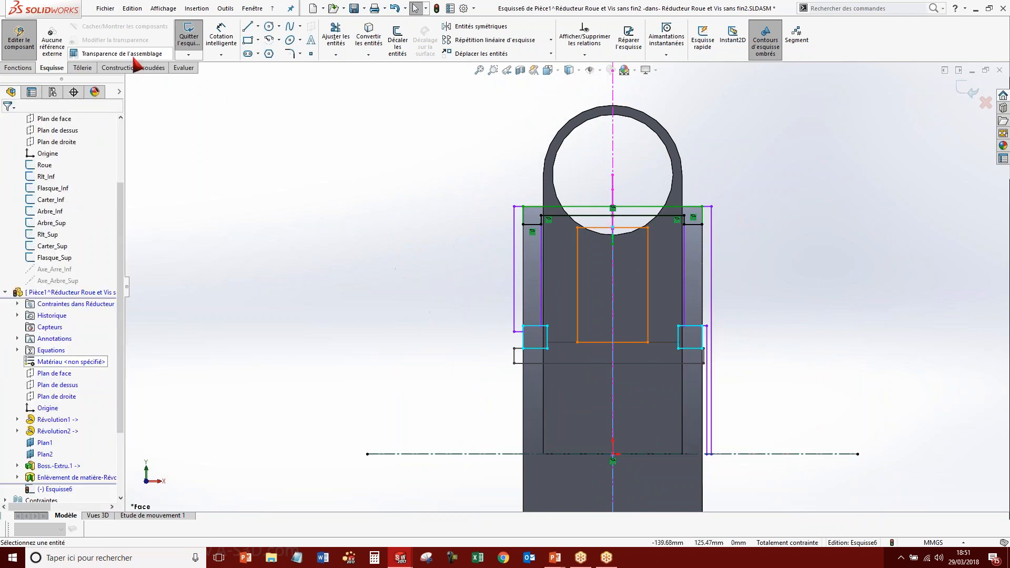
Close the lower bore profile with a 76 mm vertical line at each end and a 59.33 mm horizontal line along the shaft axis.
click(248, 28)
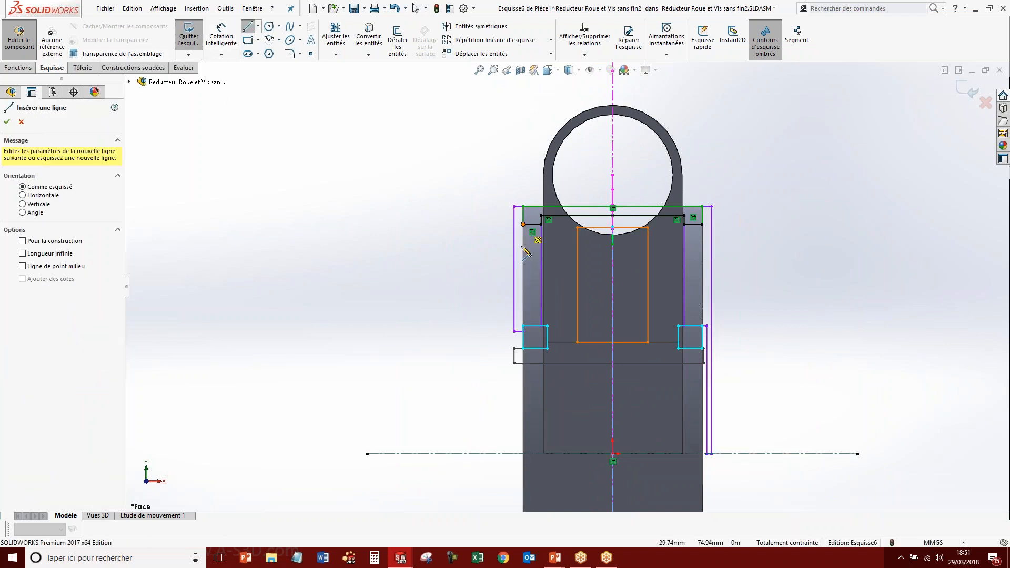
click(523, 224)
click(523, 454)
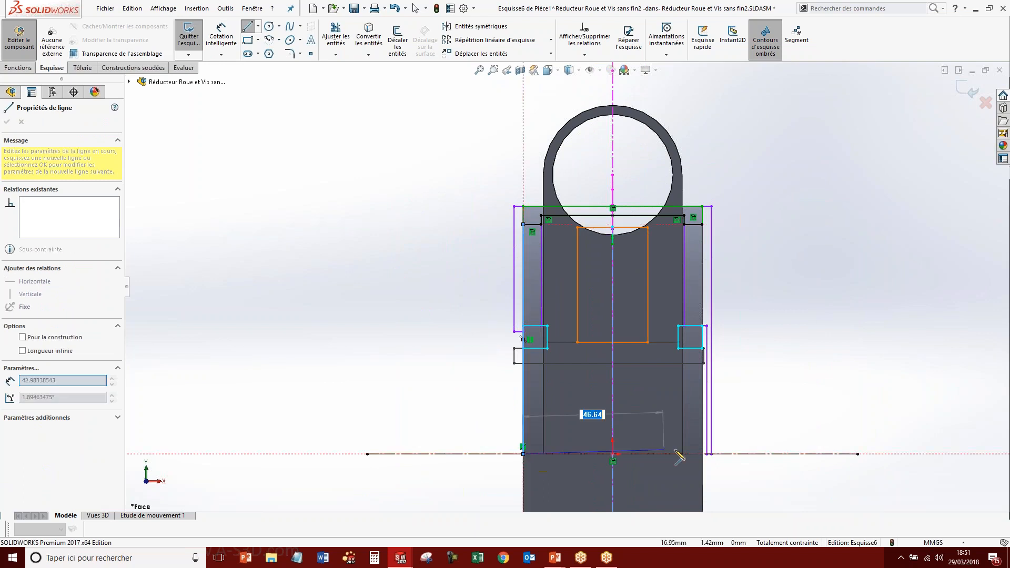
click(702, 454)
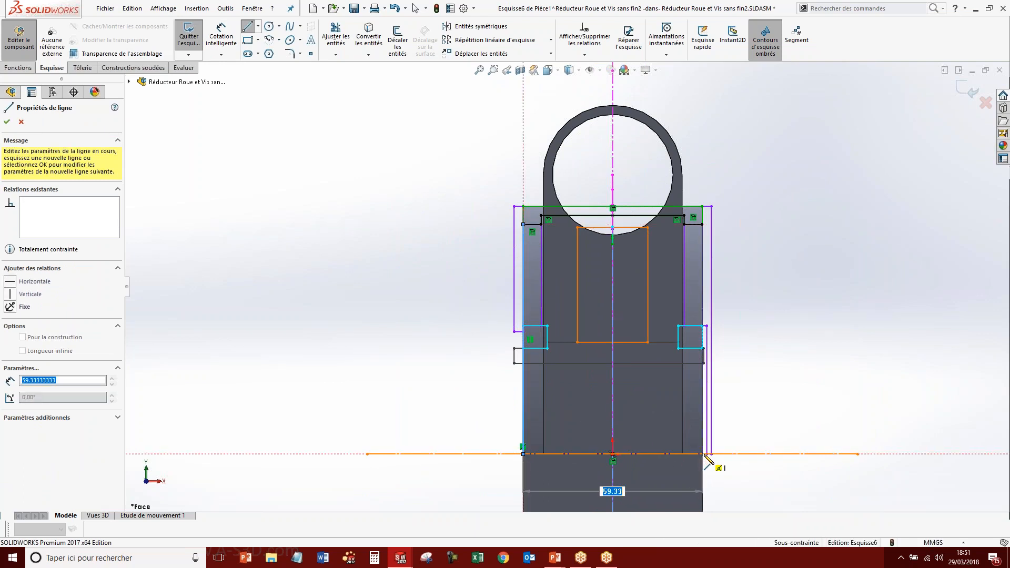
click(701, 224)
key(Escape)
click(702, 292)
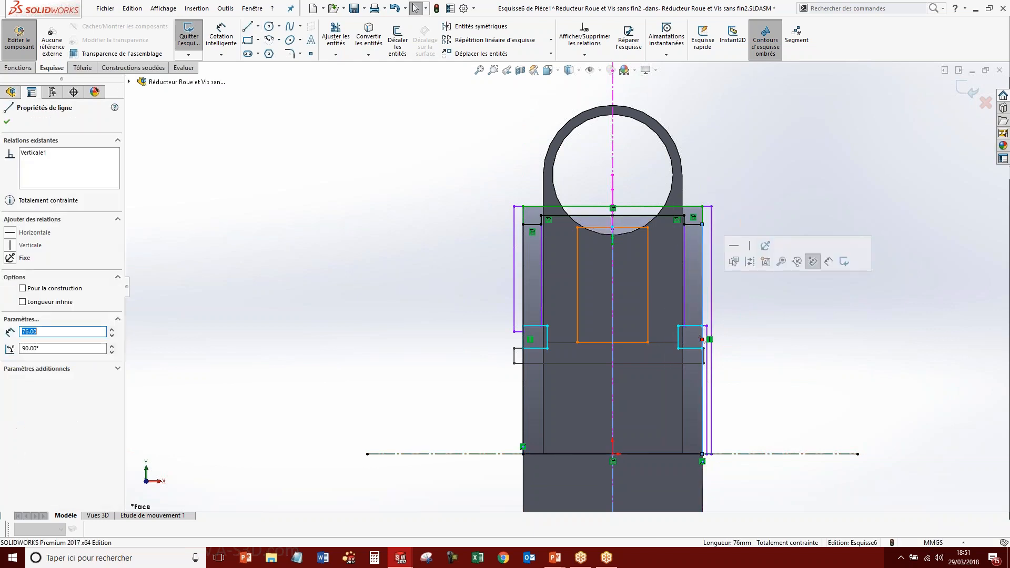
click(801, 411)
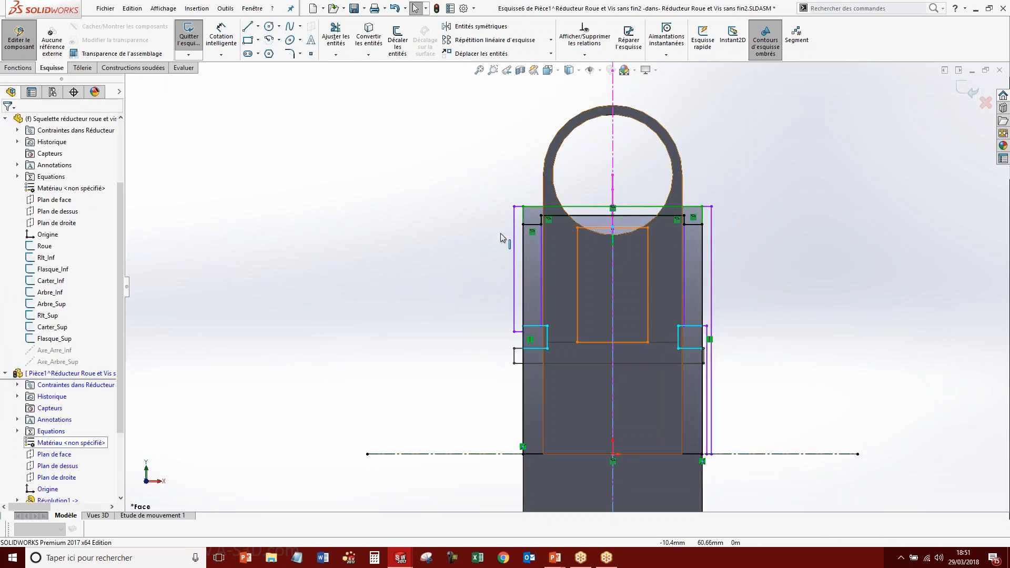
Cut the stepped lower bore through the housing by revolving the closed profile 360° about the lower shaft axis.
click(19, 69)
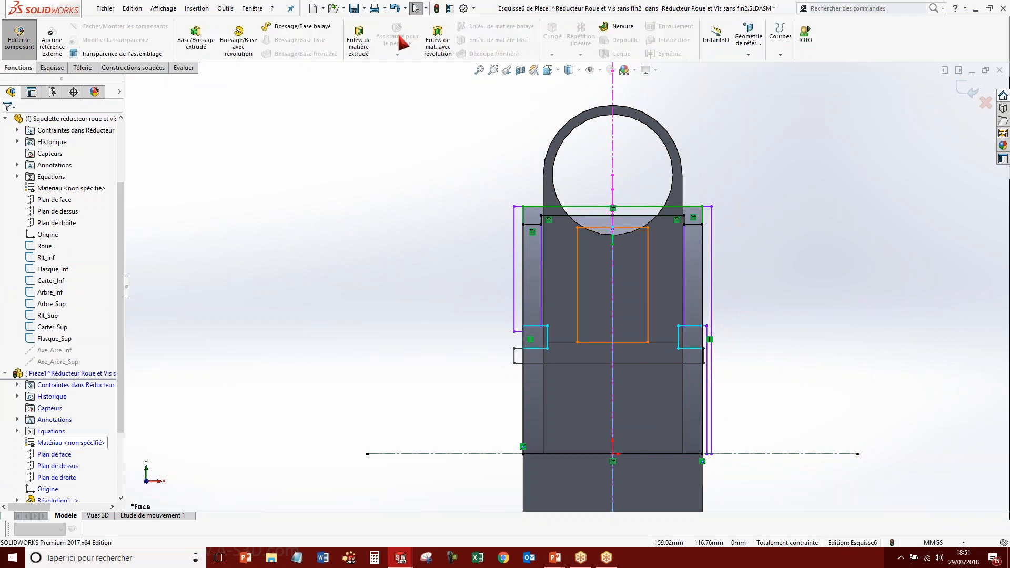
click(437, 39)
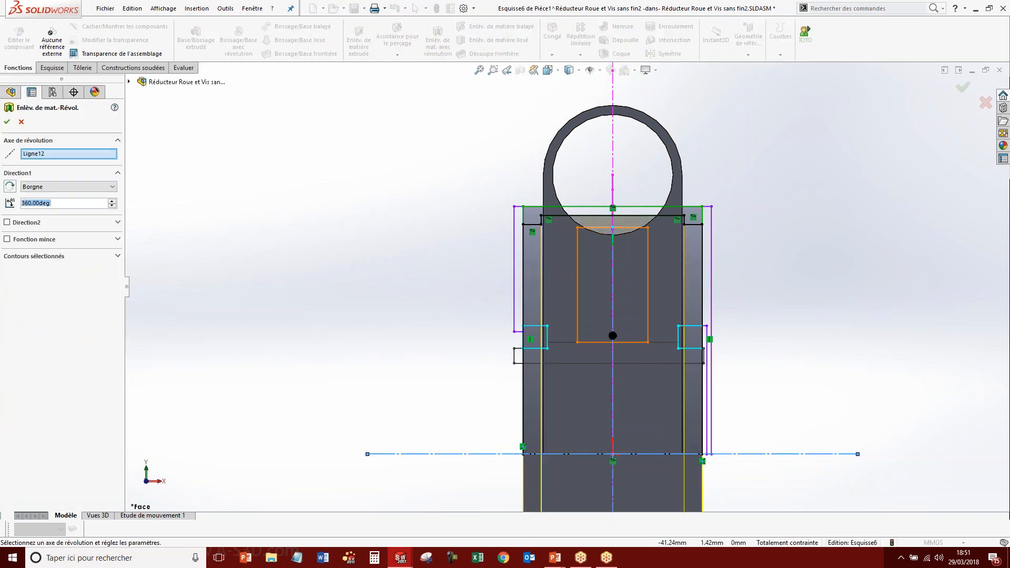
key(Return)
middle_drag(637, 388, 551, 342)
scroll(784, 356, up, 5)
middle_drag(757, 366, 688, 380)
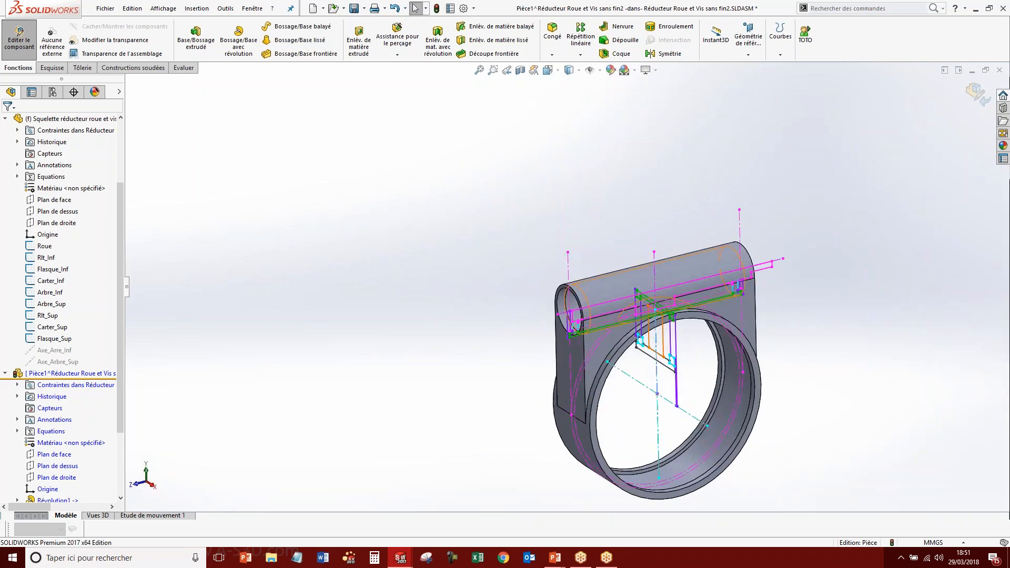
Leave part editing for the assembly, collapse both components in the tree and widen it enough to show their full names.
click(976, 93)
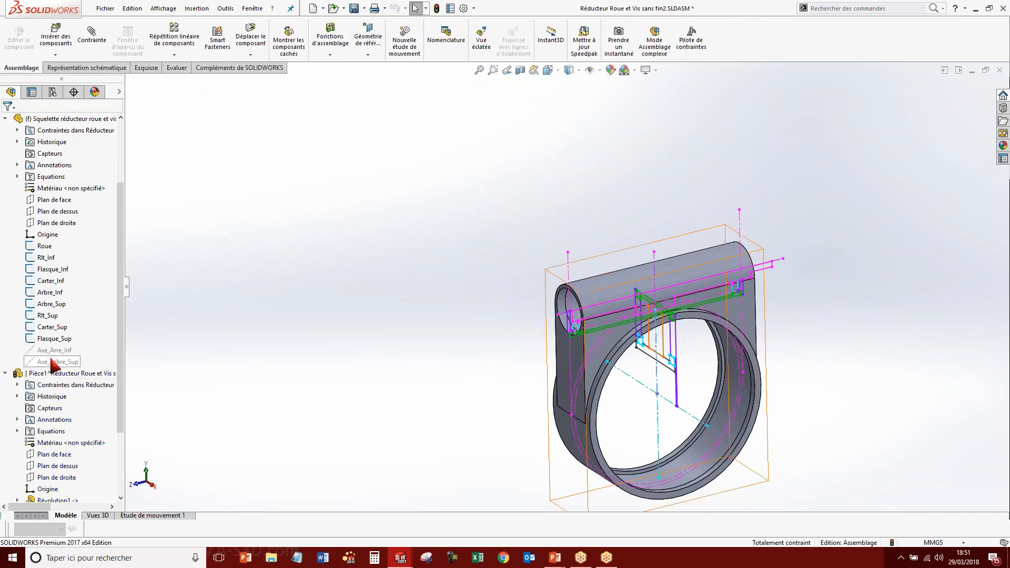
scroll(33, 198, up, 2)
click(6, 188)
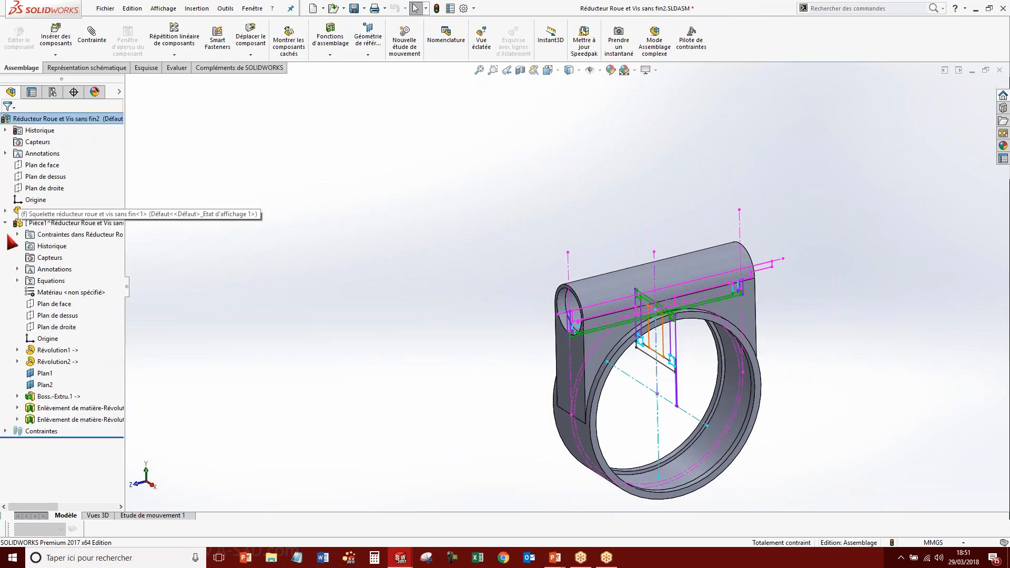
click(6, 222)
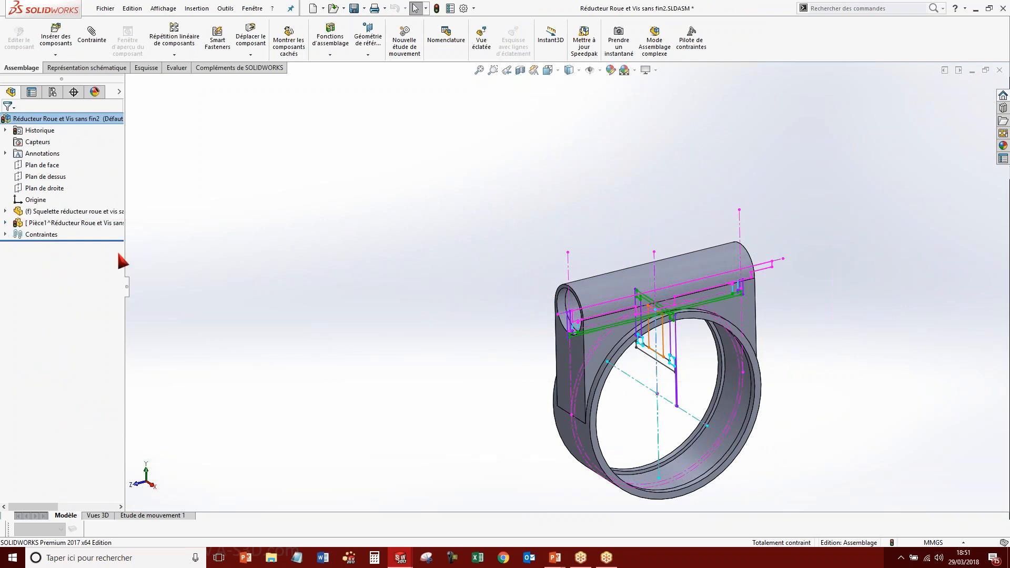
drag(129, 254, 275, 254)
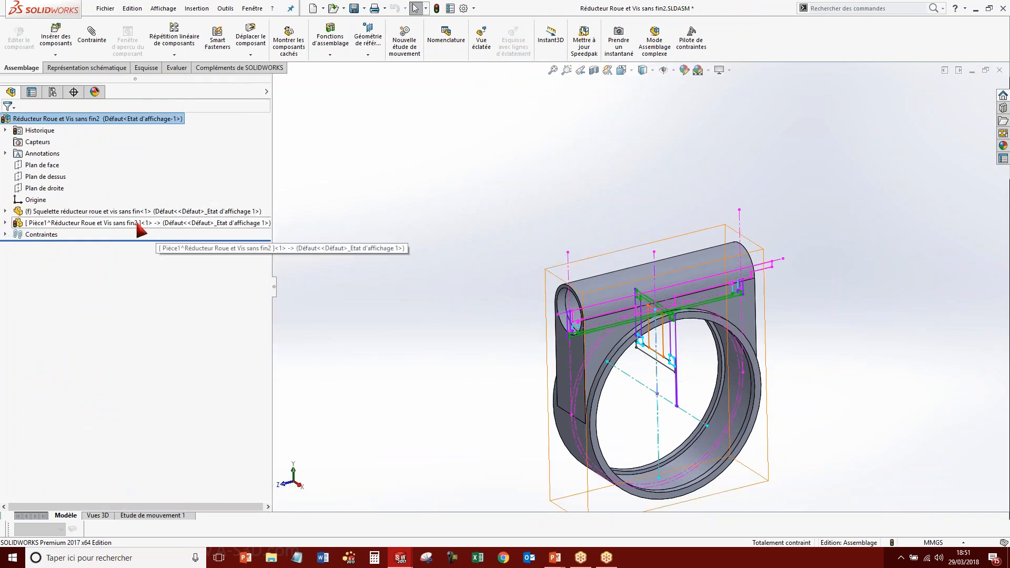
mouse_move(157, 224)
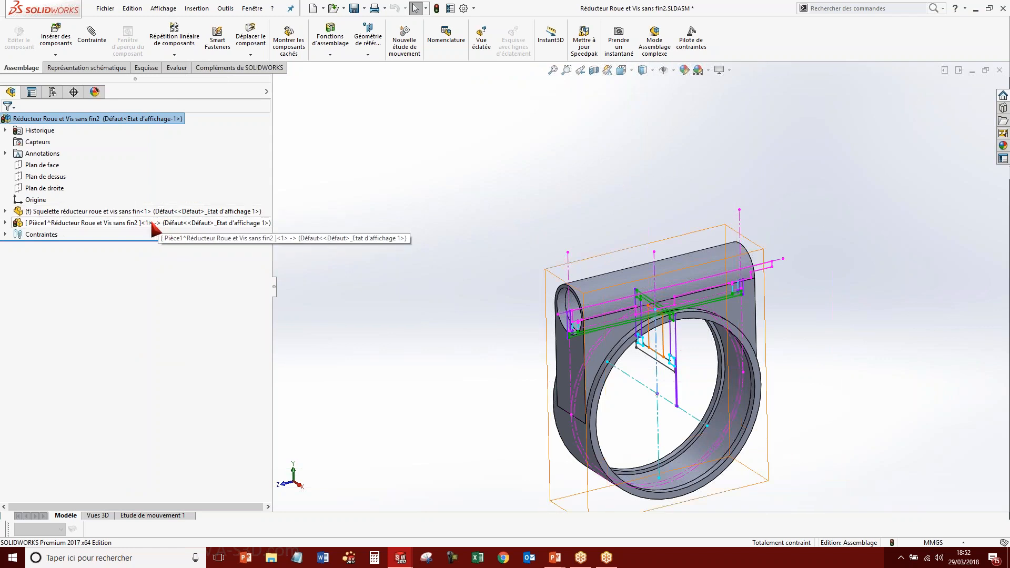
click(159, 225)
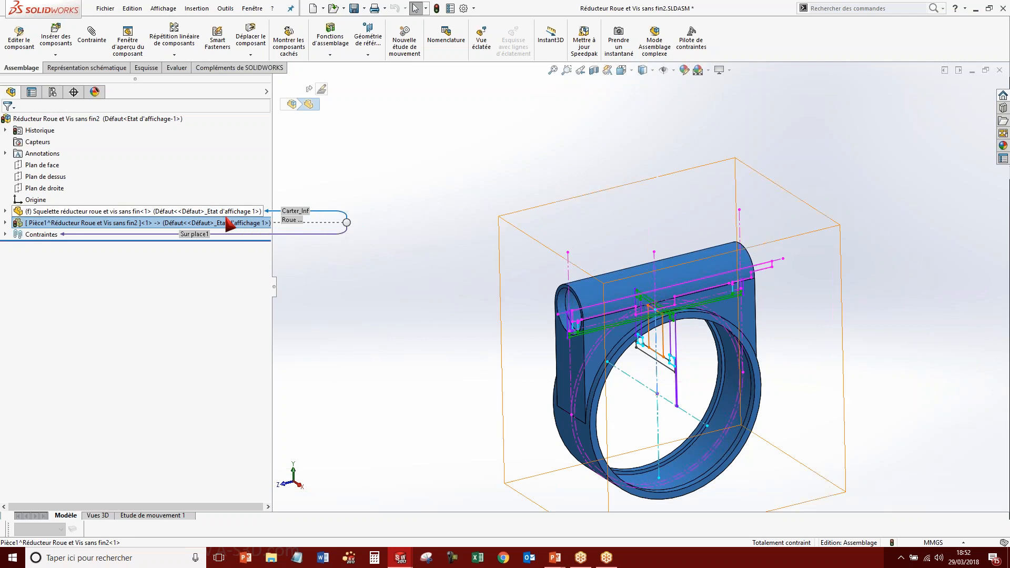
key(Escape)
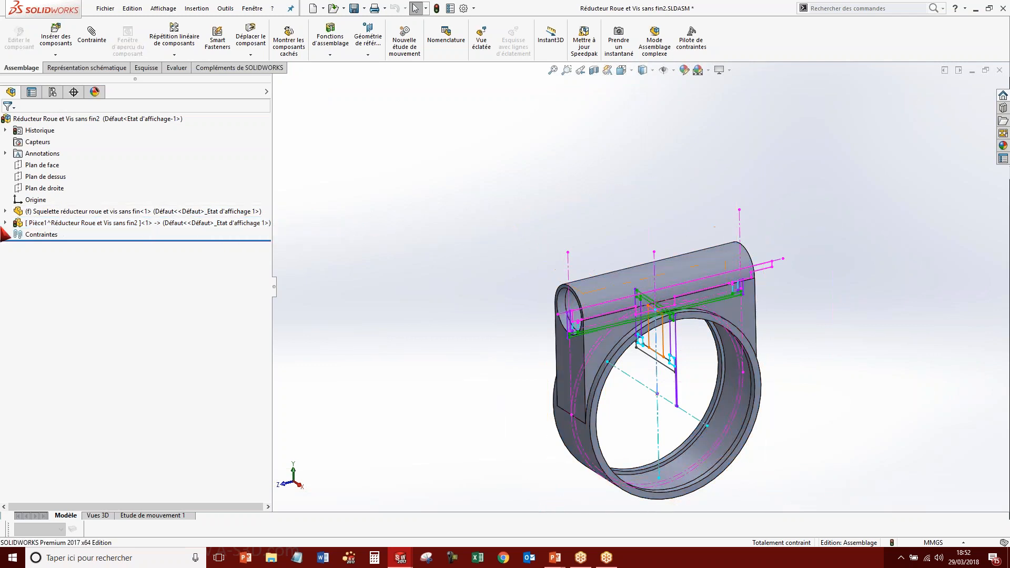
click(44, 225)
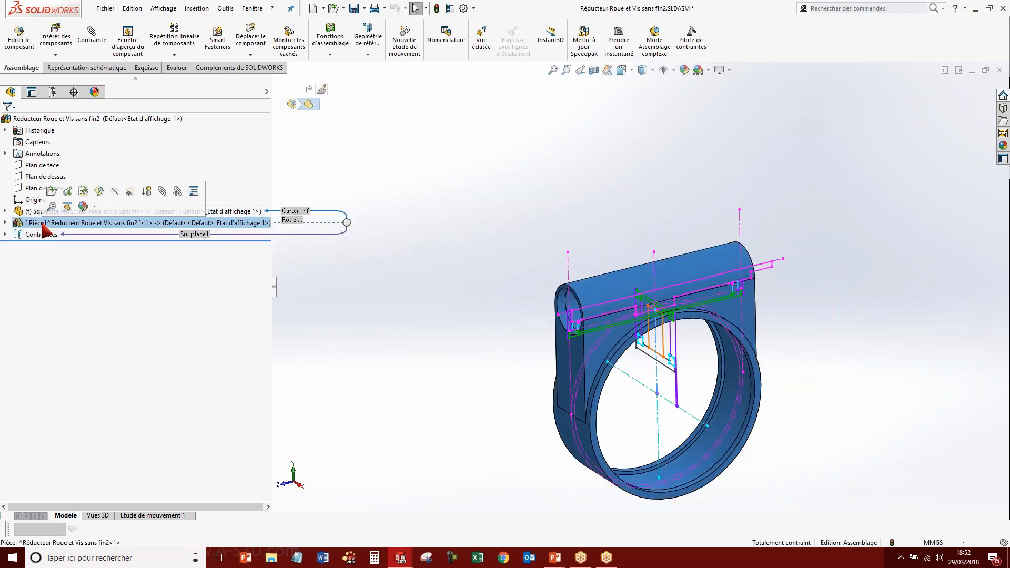
right_click(43, 223)
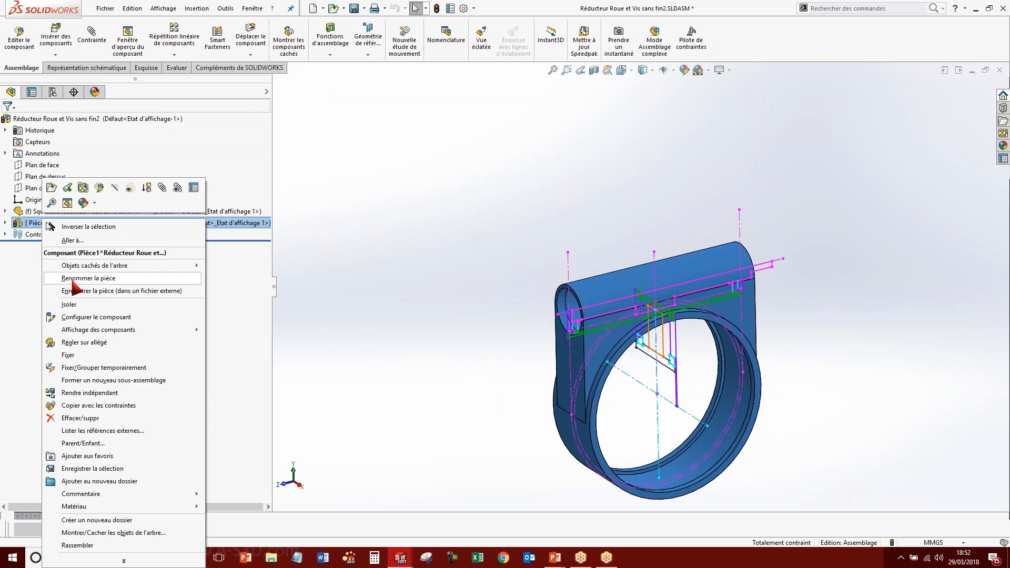
right_click(32, 211)
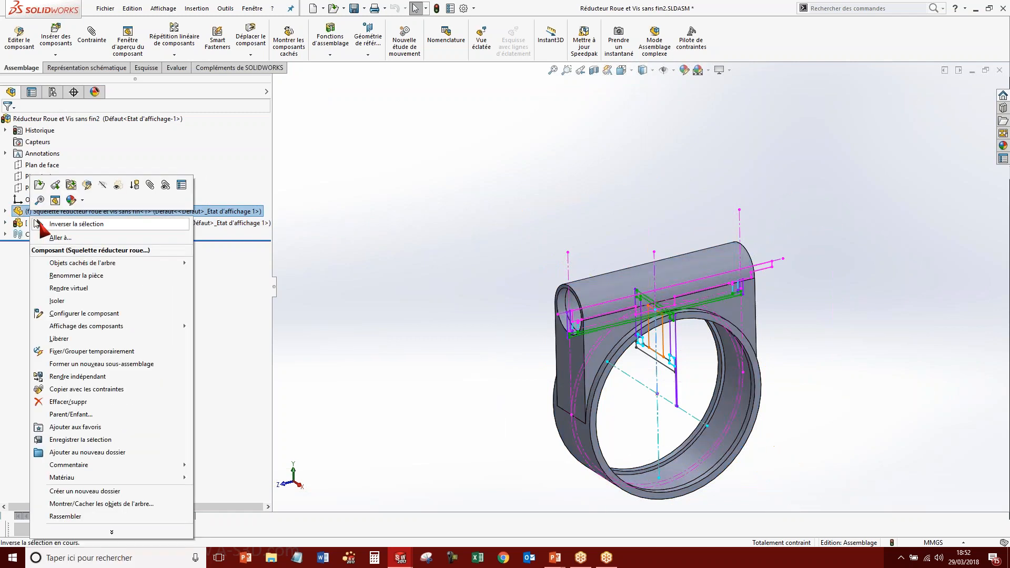
click(218, 248)
Save the virtual housing part to an external file named Carter 2.
click(136, 223)
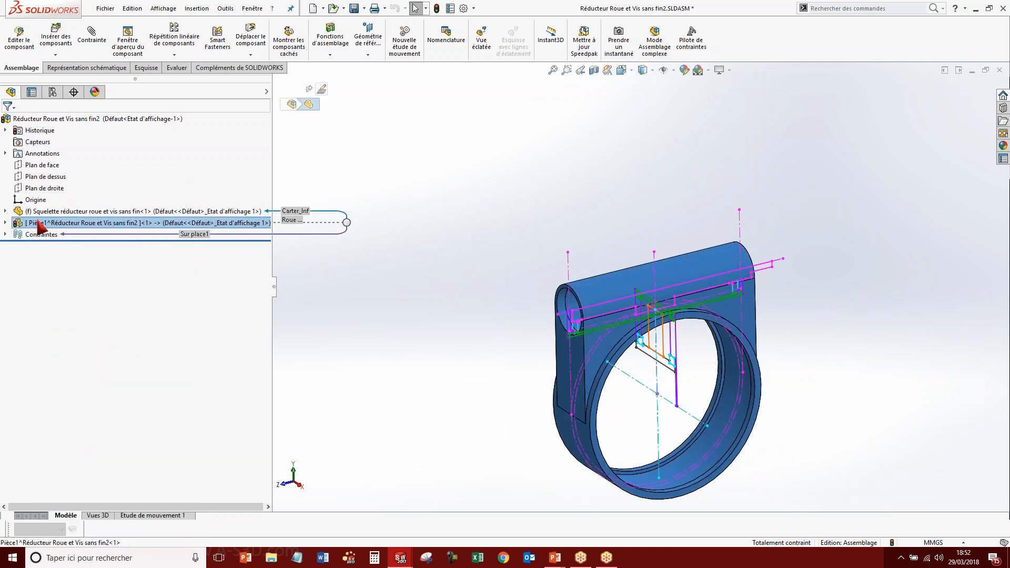
right_click(140, 226)
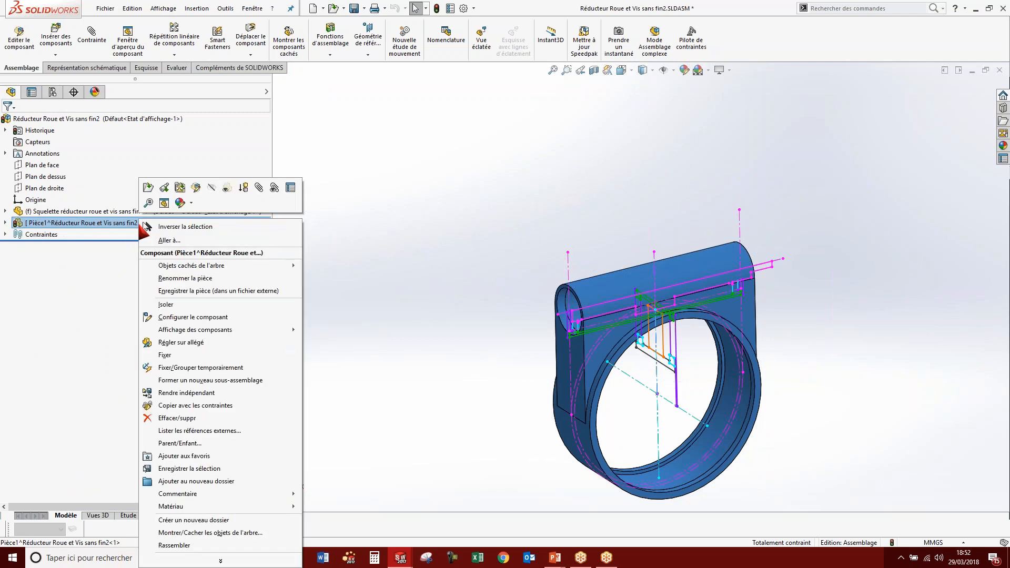
click(186, 291)
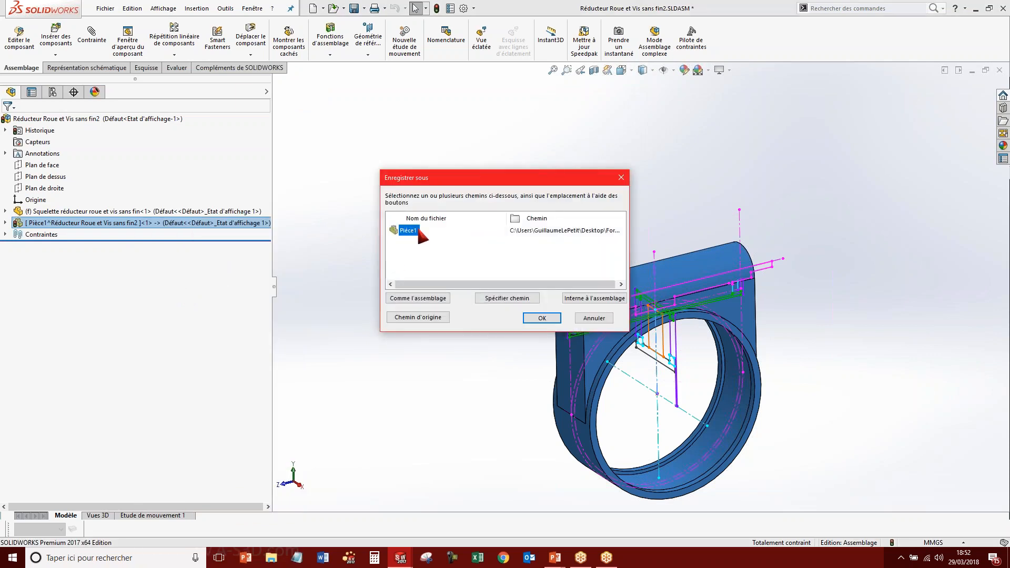
double_click(418, 229)
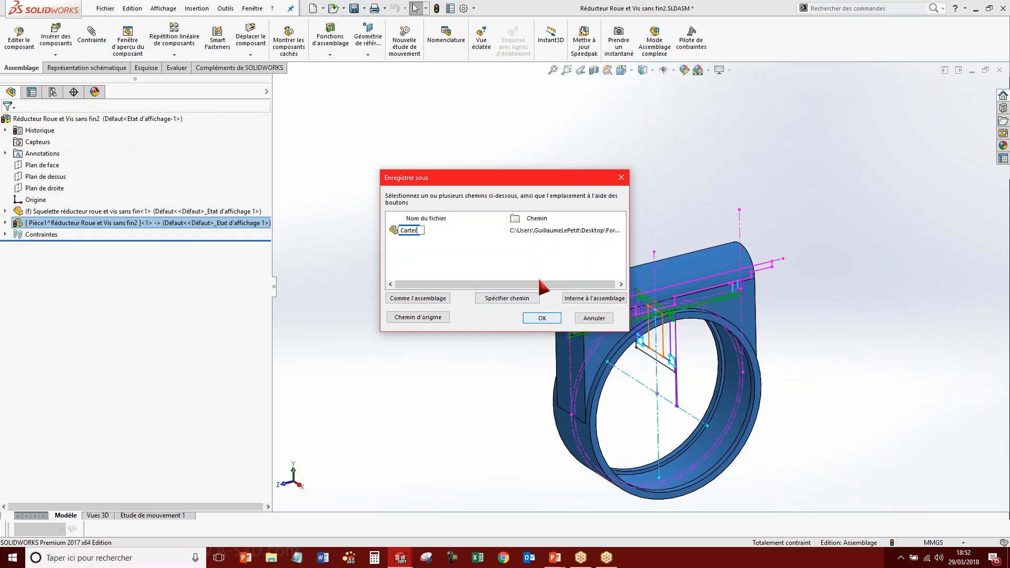
click(542, 318)
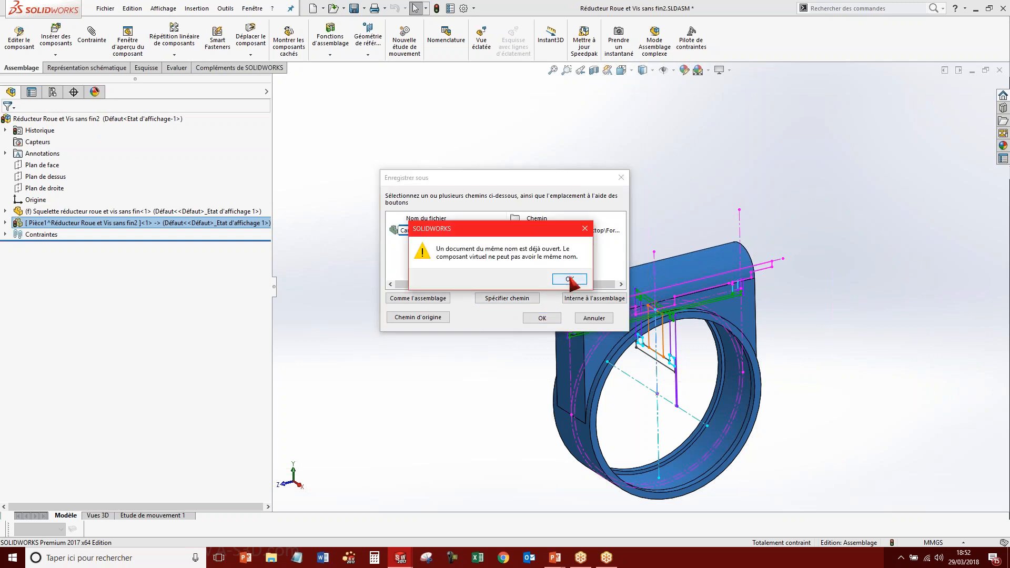
click(570, 279)
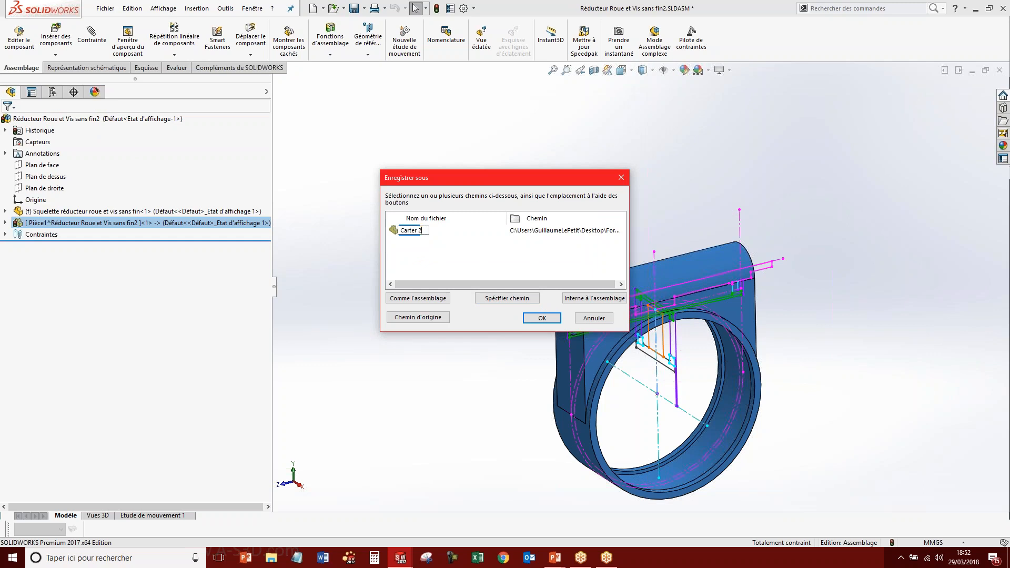
click(542, 318)
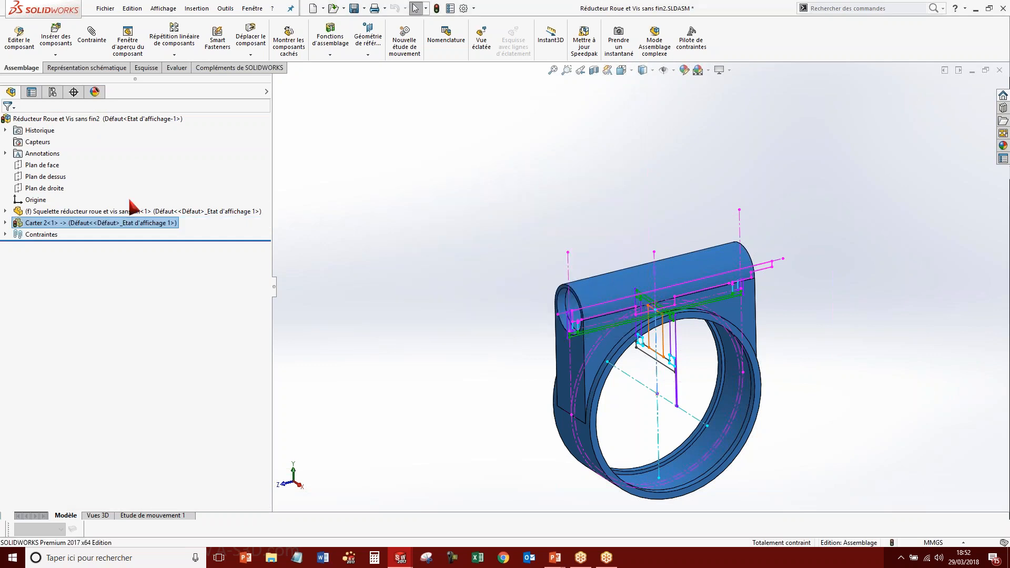
click(287, 243)
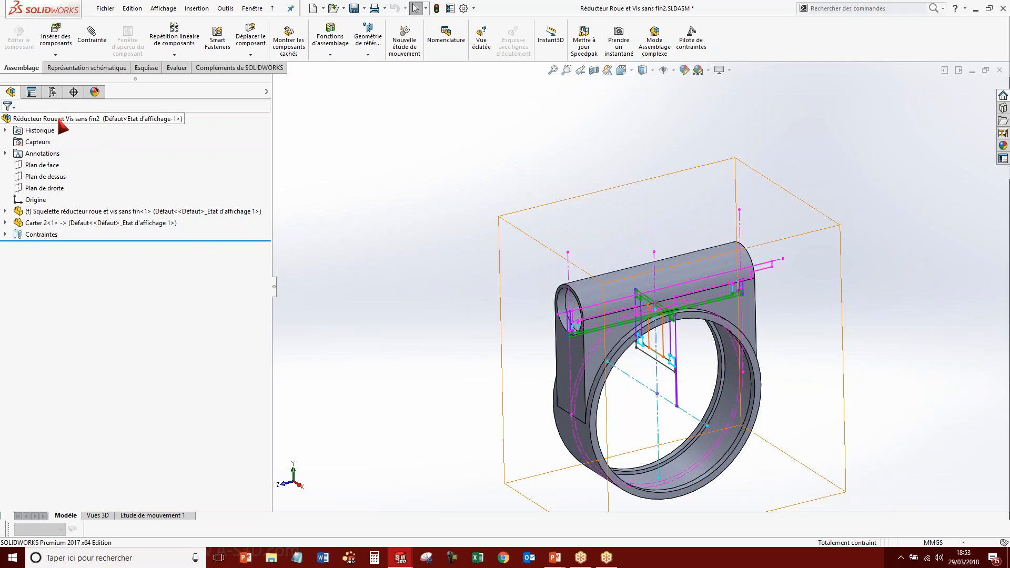
Examine the skeleton's shaft, bearing and flange profiles inside the housing from several zoom levels and angles.
mouse_move(78, 226)
scroll(773, 397, down, 4)
scroll(608, 313, up, 3)
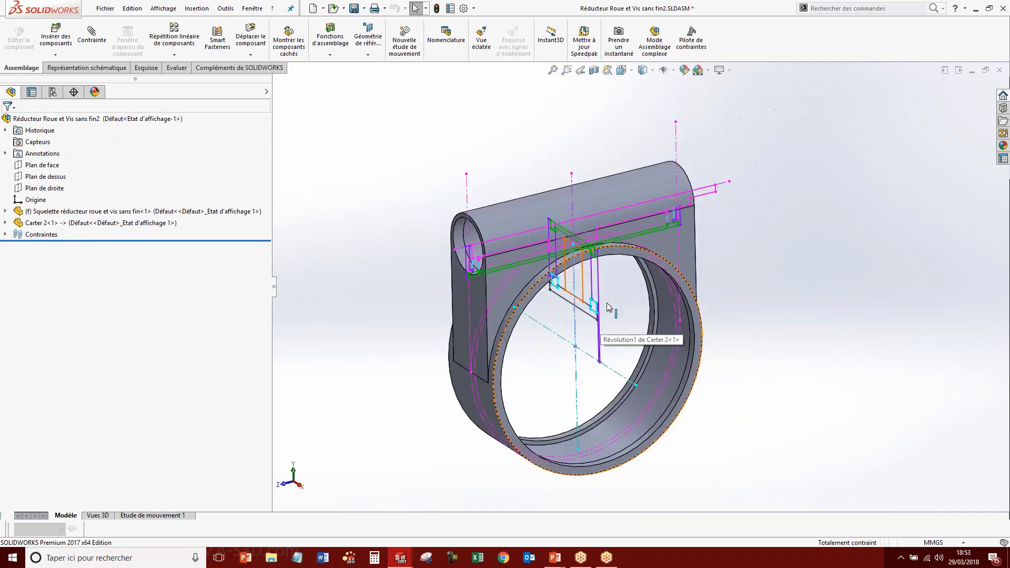
scroll(600, 308, down, 3)
scroll(584, 279, up, 3)
scroll(649, 289, down, 5)
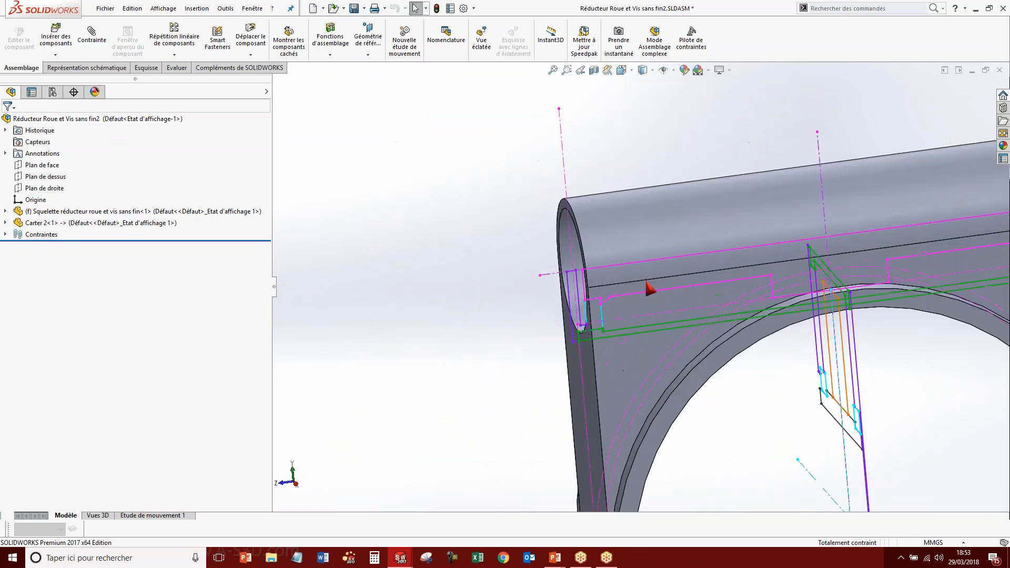
scroll(814, 299, up, 4)
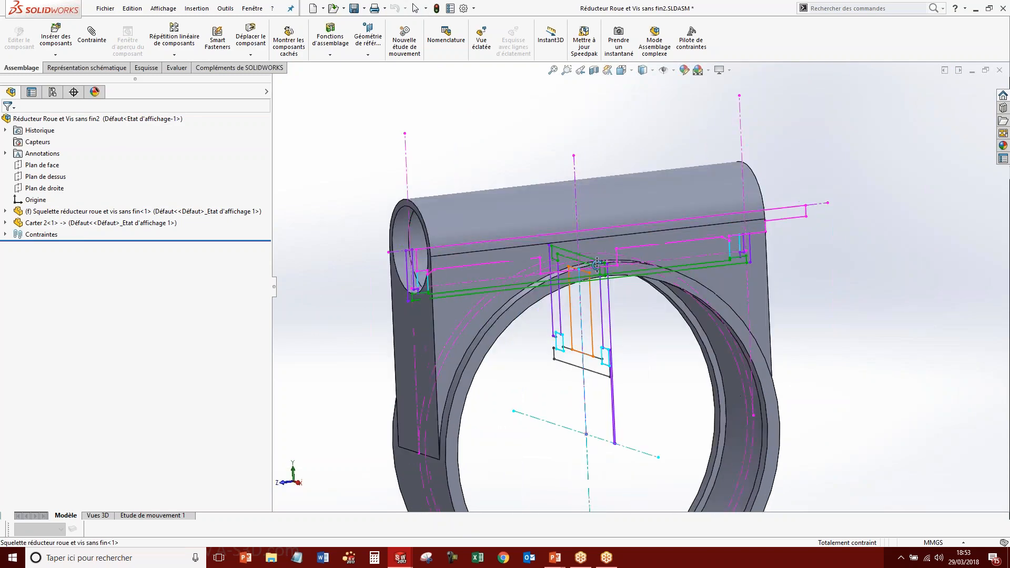
middle_drag(621, 340, 661, 333)
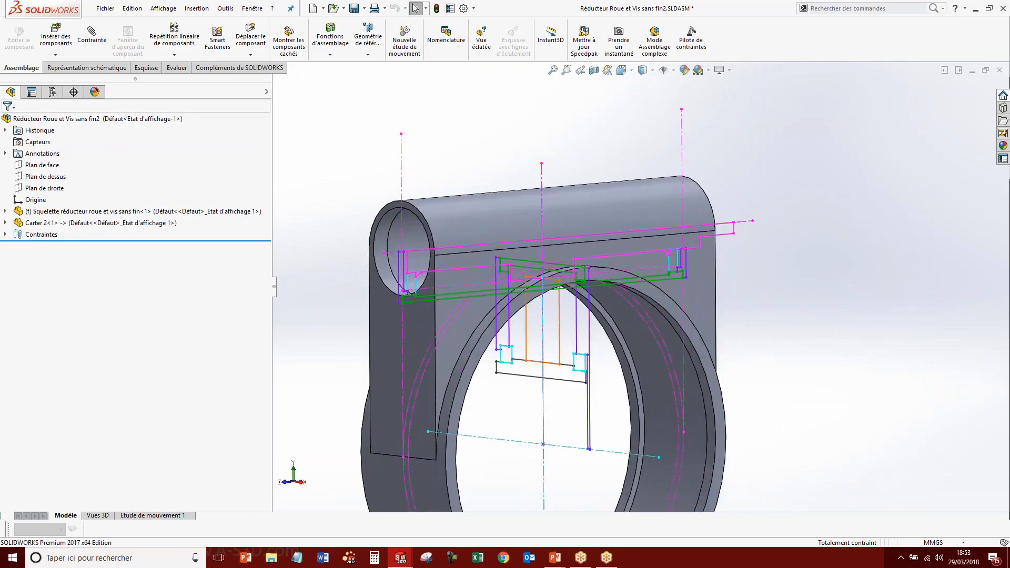
scroll(486, 374, down, 4)
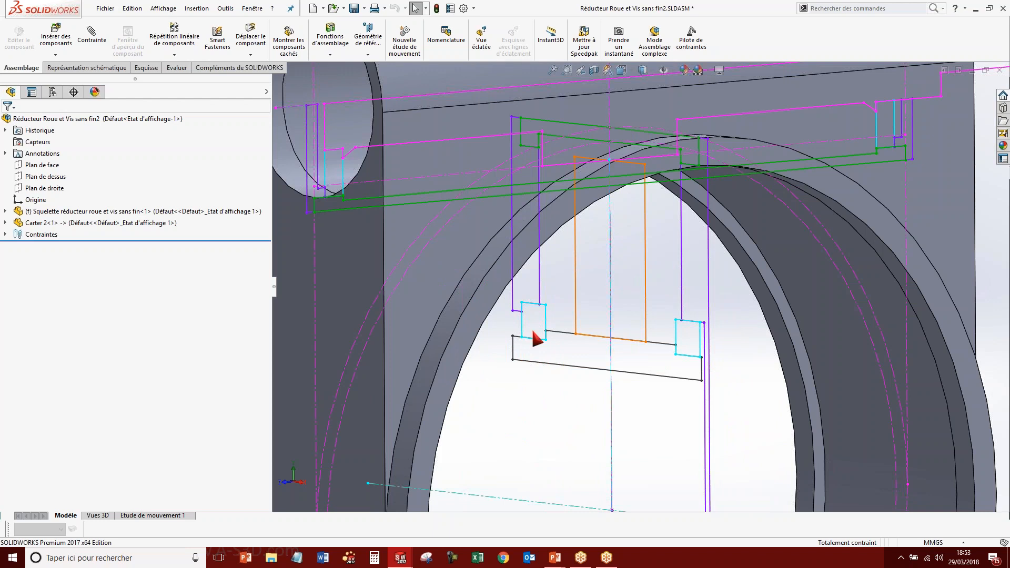
scroll(538, 338, up, 3)
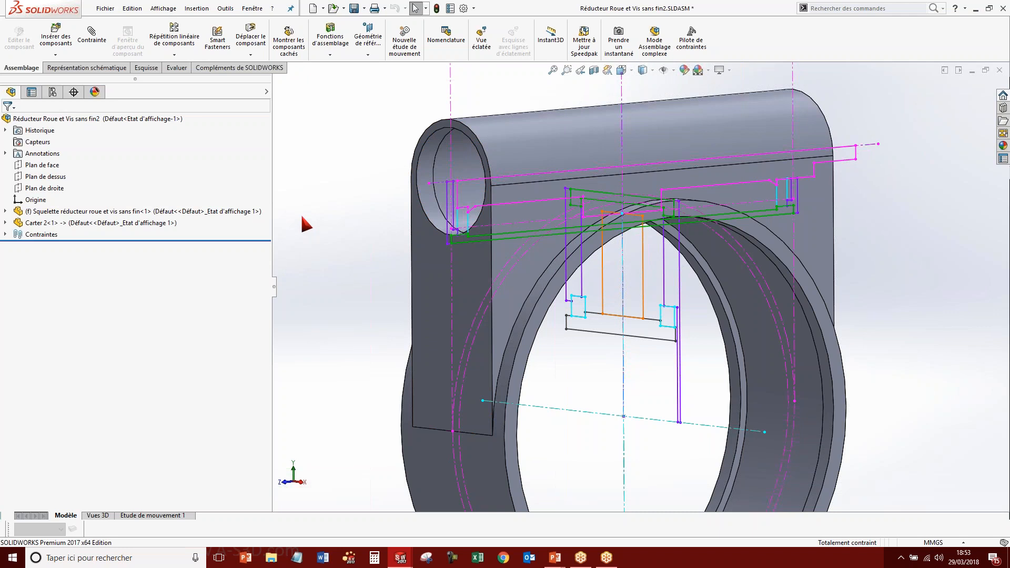
Create a new assembly document and place the open skeleton part (Squelette réducteur roue et vis sans fin) at its origin.
click(105, 8)
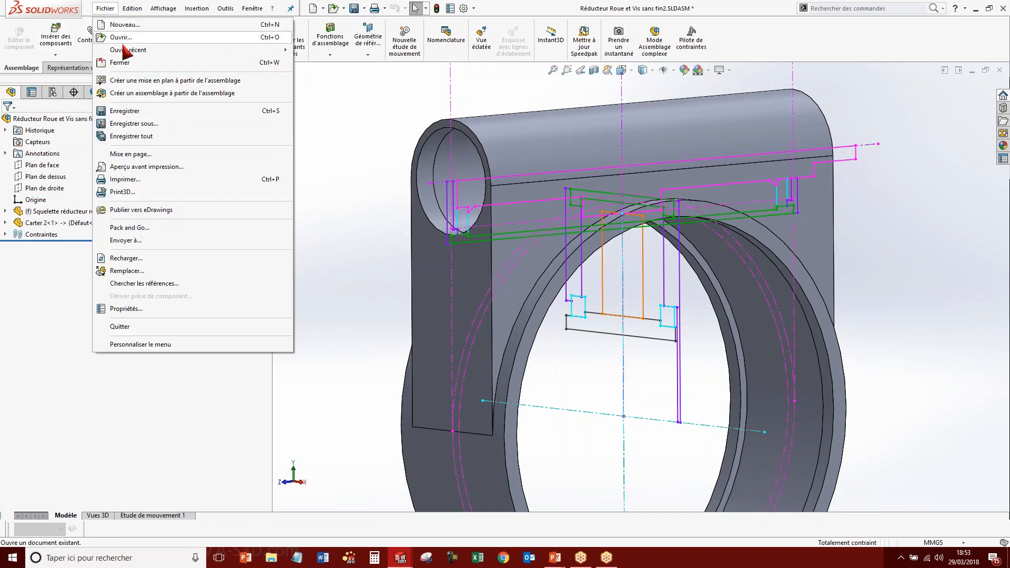
click(121, 25)
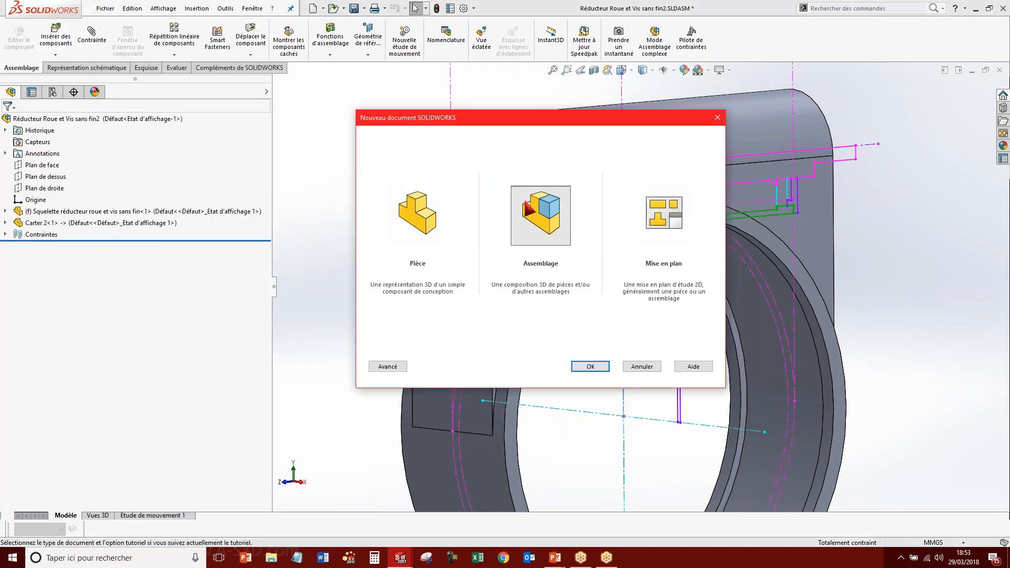
double_click(540, 215)
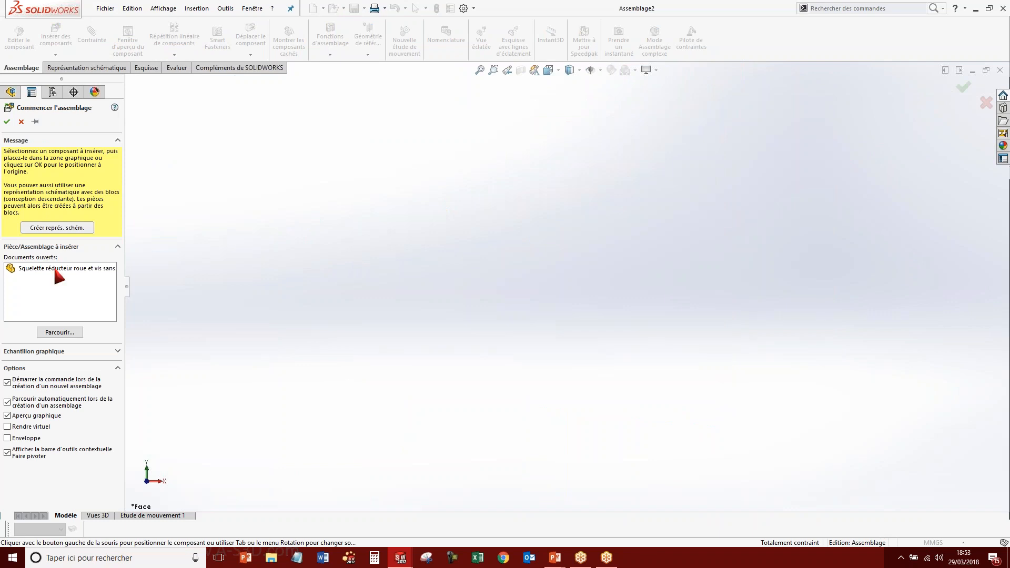
click(54, 270)
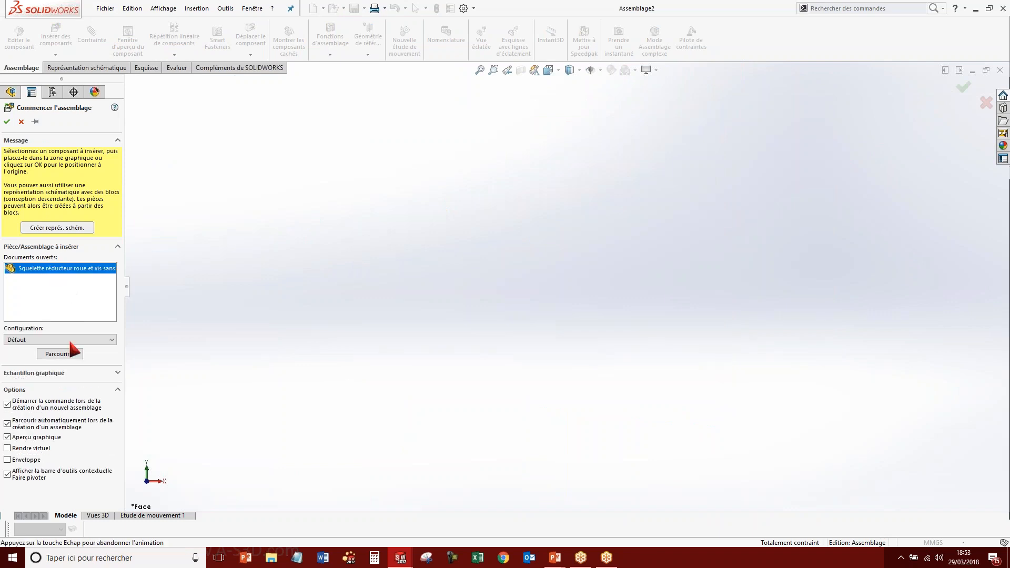
click(7, 122)
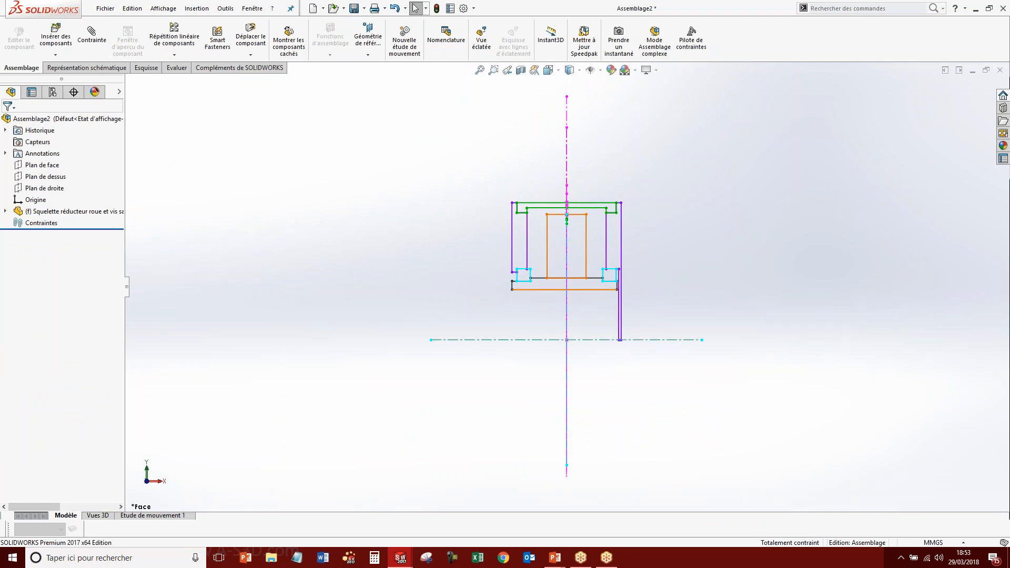
Insert a new part in the assembly, positioned on the skeleton's front plane (Plan de face).
click(55, 54)
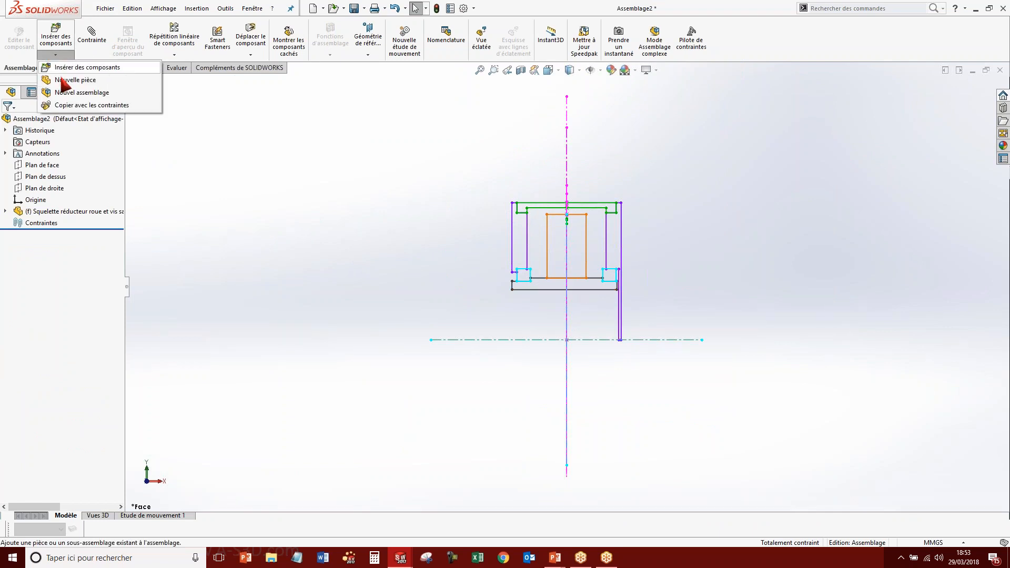
click(58, 80)
scroll(613, 332, down, 3)
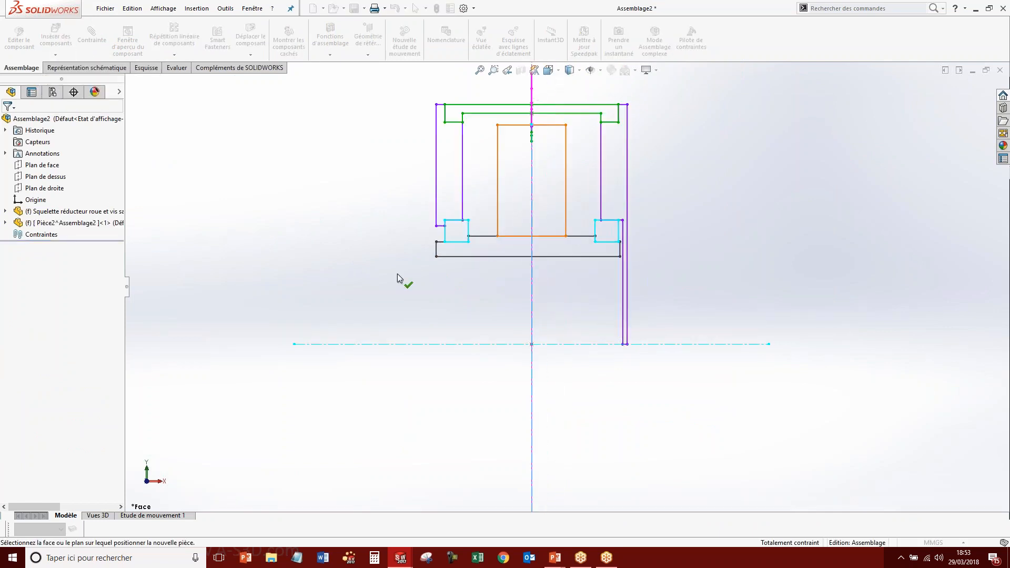
click(5, 211)
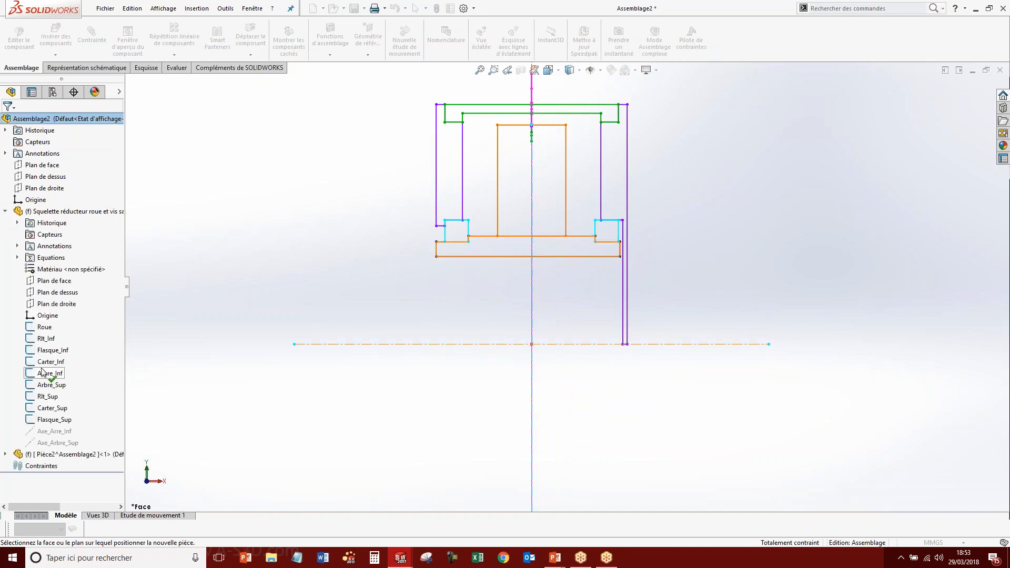
click(46, 280)
scroll(599, 276, up, 2)
scroll(599, 268, down, 2)
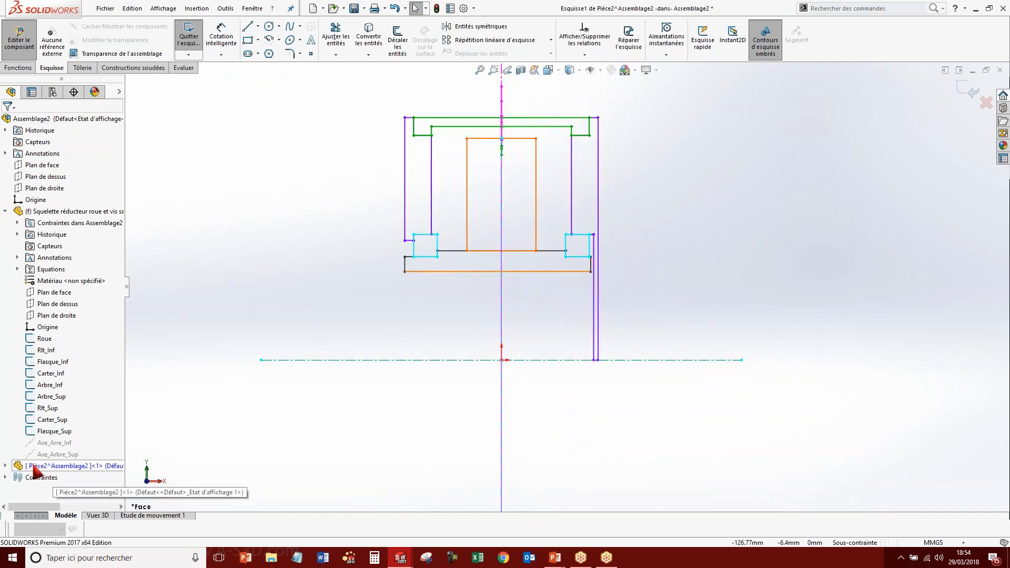
Convert the whole closed Arbre_Inf profile chain from the skeleton into the new part's sketch.
scroll(593, 298, down, 3)
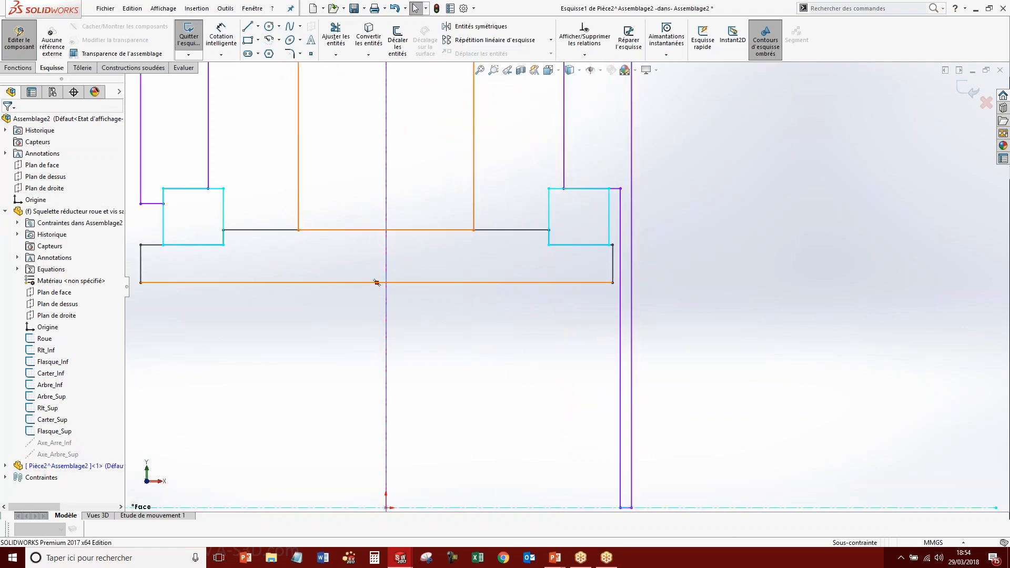
scroll(312, 283, up, 1)
right_click(311, 283)
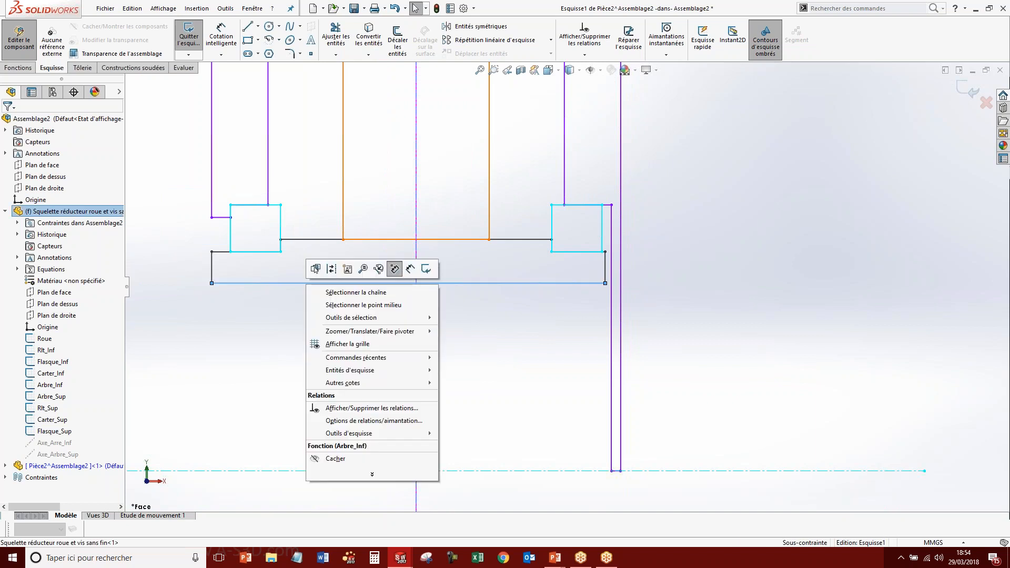
click(361, 294)
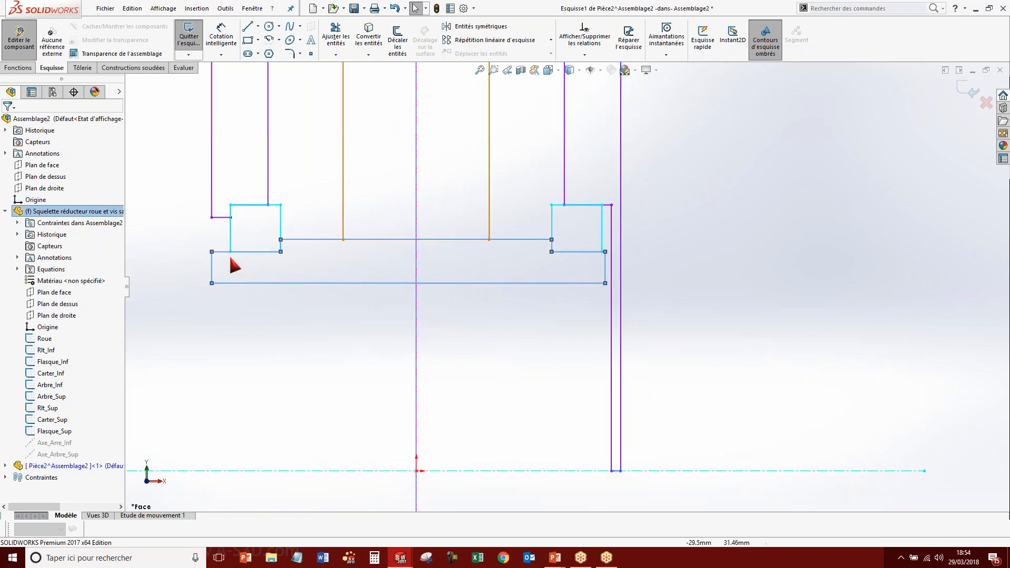
click(383, 49)
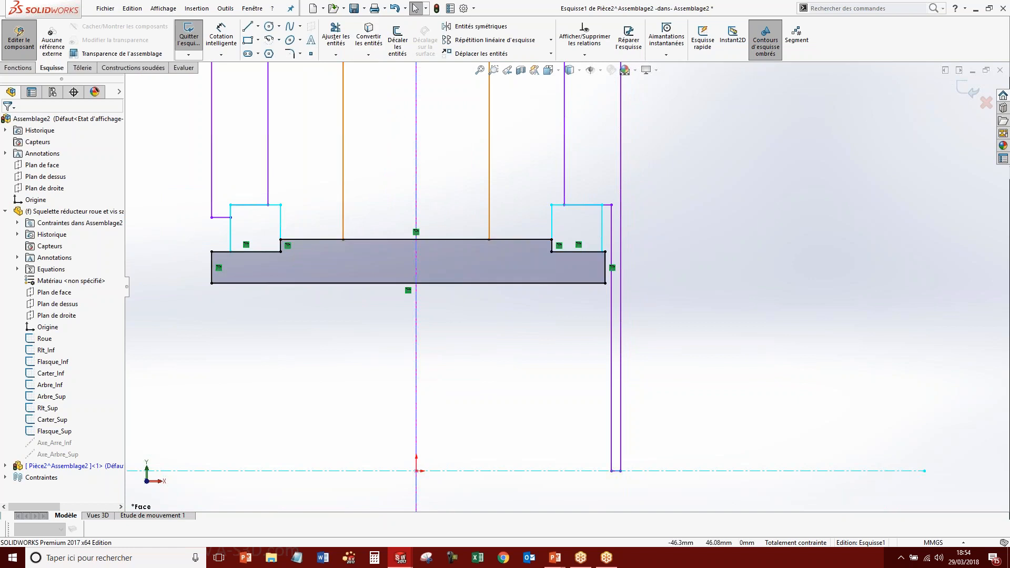
Convert the lower shaft's horizontal axis line through the origin into the shaft sketch and make it construction geometry.
scroll(379, 294, up, 3)
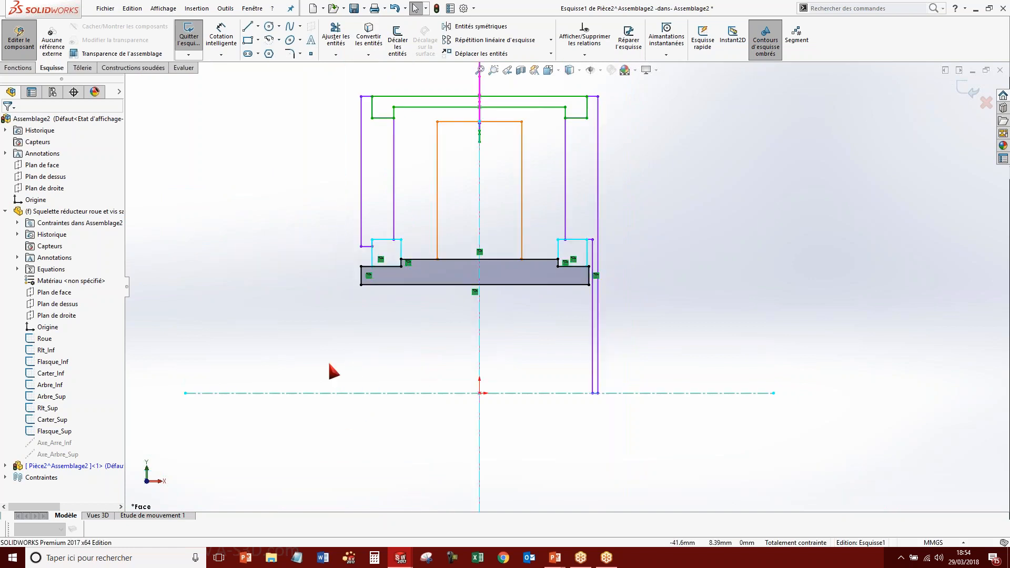
click(331, 393)
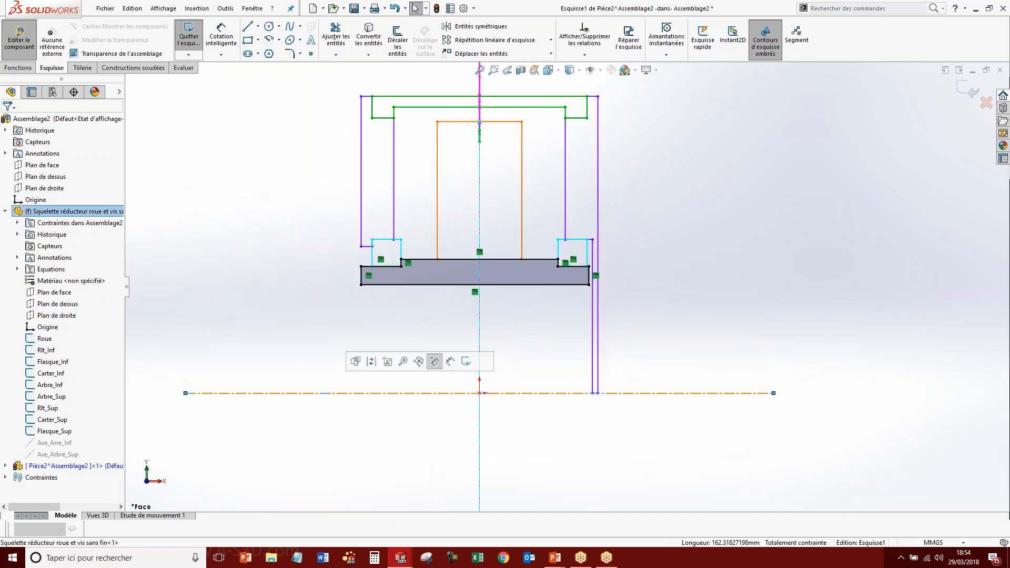
click(358, 44)
drag(361, 345, 309, 448)
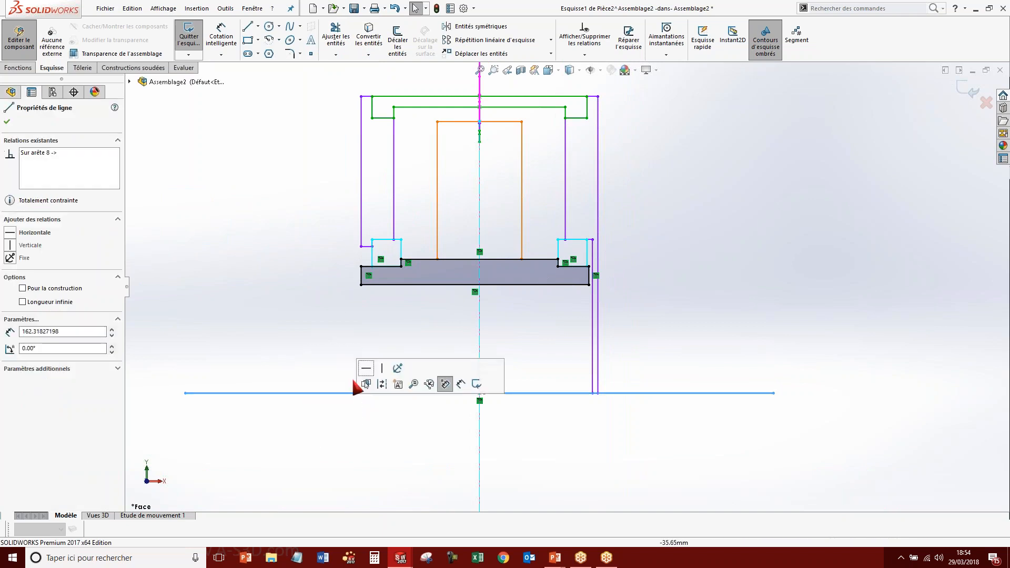
click(382, 386)
Revolve the lower shaft profile 360° about its axis, return to the assembly and collapse the skeleton in the tree.
click(18, 68)
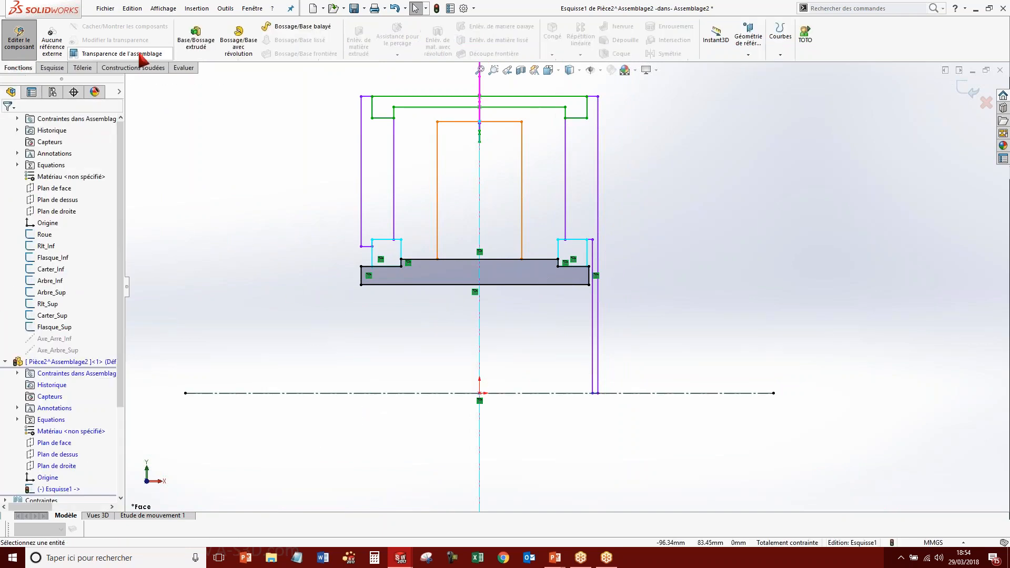
click(237, 39)
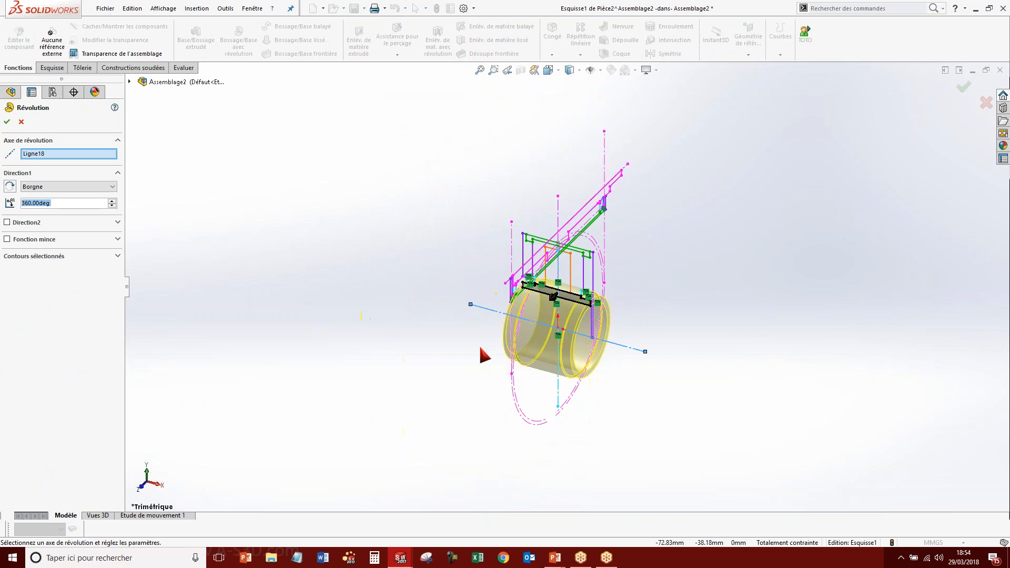
scroll(622, 353, down, 2)
key(Return)
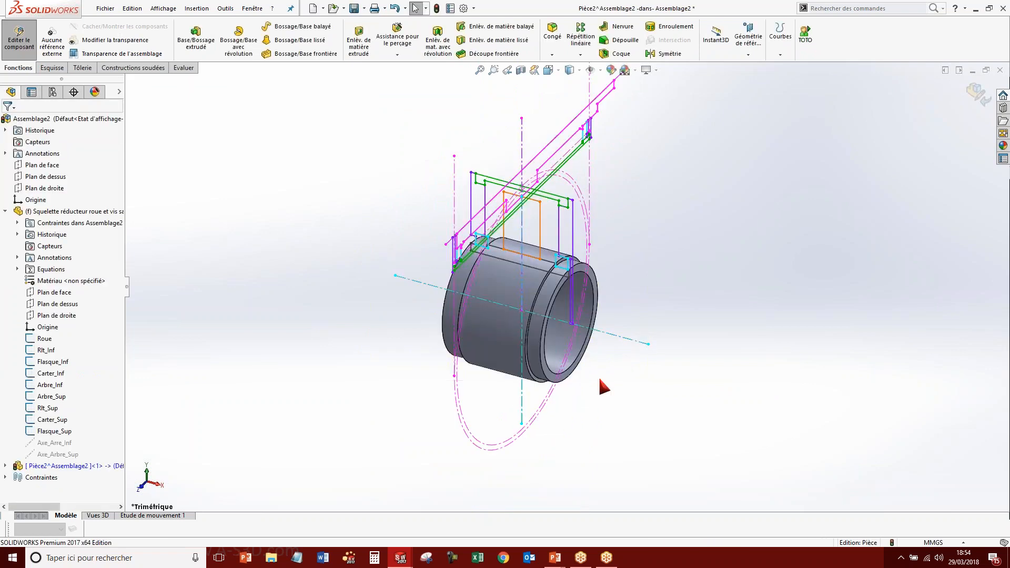
click(972, 89)
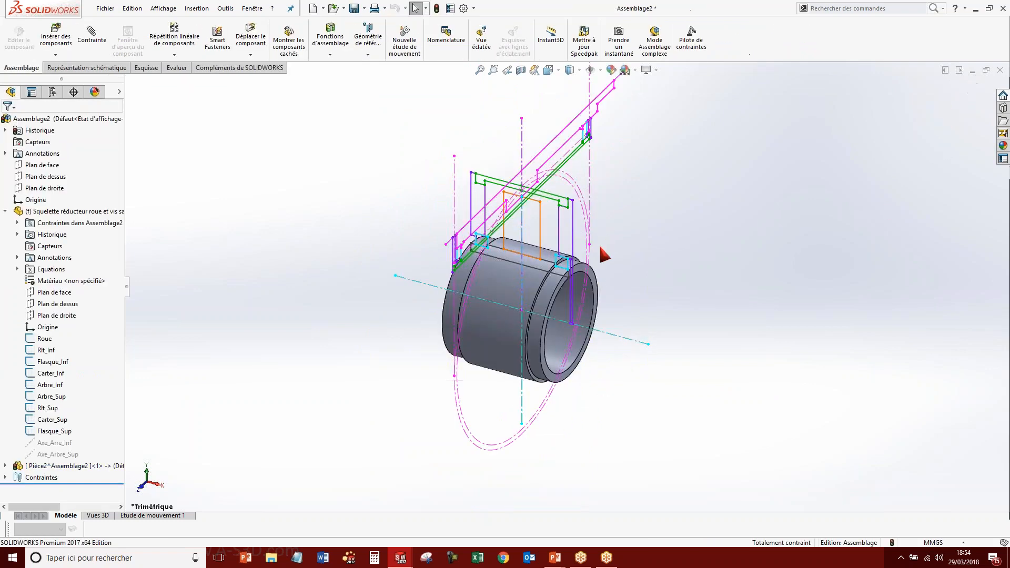
click(5, 211)
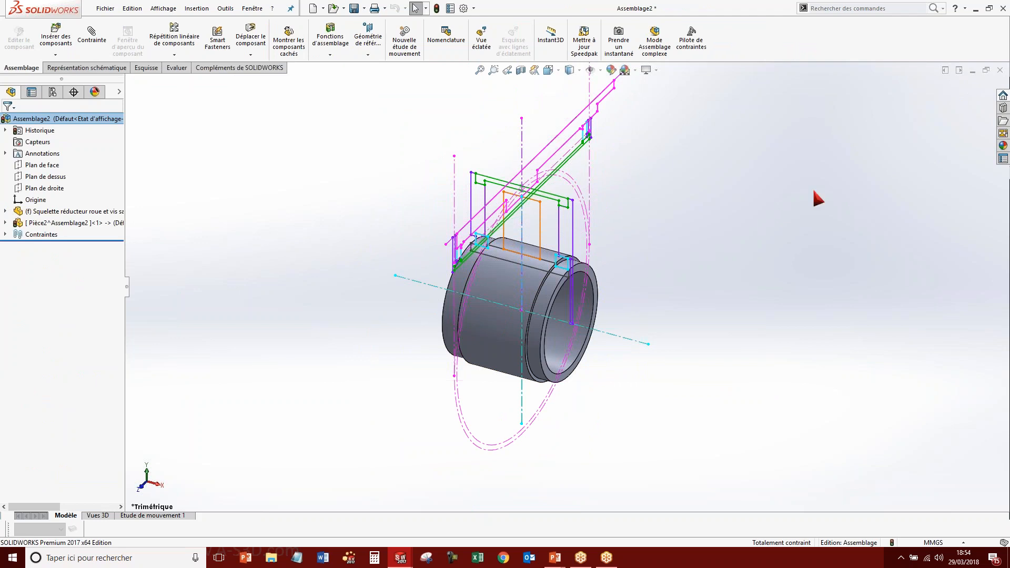
Insert a new part for the lower bearing, positioned on the skeleton's front plane (Plan de face).
click(55, 55)
click(77, 80)
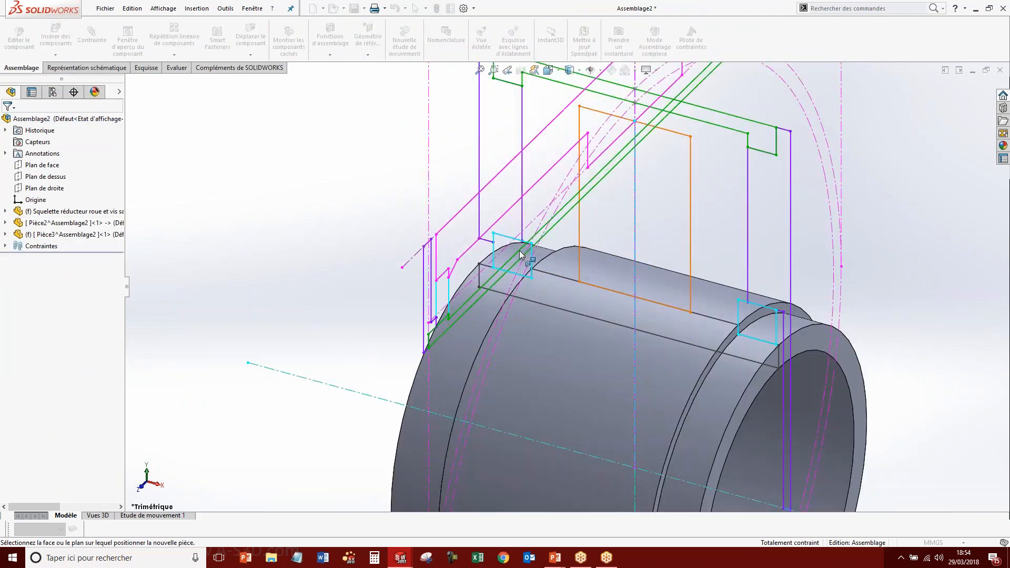
click(5, 211)
scroll(244, 358, up, 6)
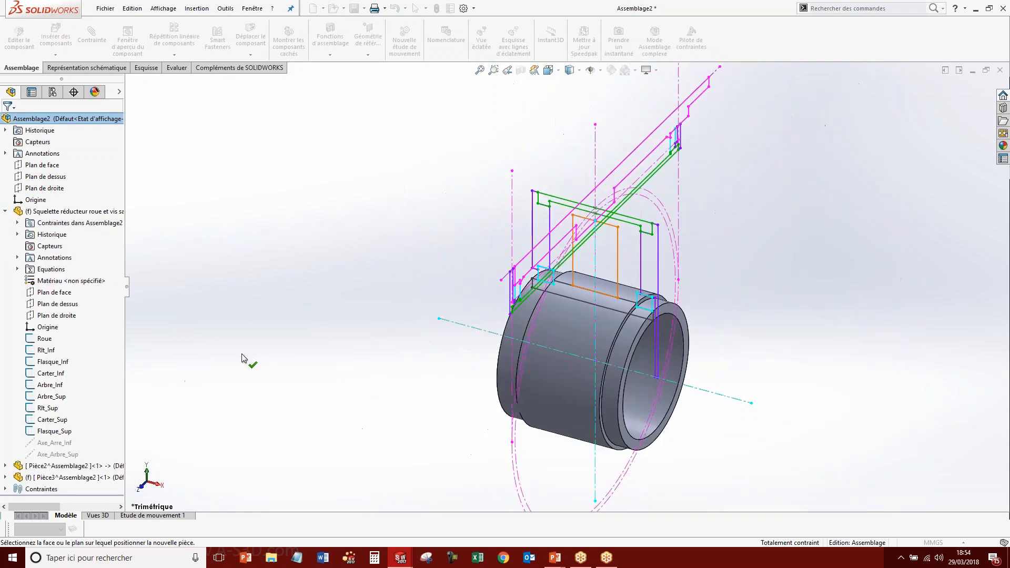
click(51, 292)
Convert the closed lower bearing rectangle at the shaft's rear-side shoulder from the skeleton into the new part's sketch.
scroll(589, 269, down, 5)
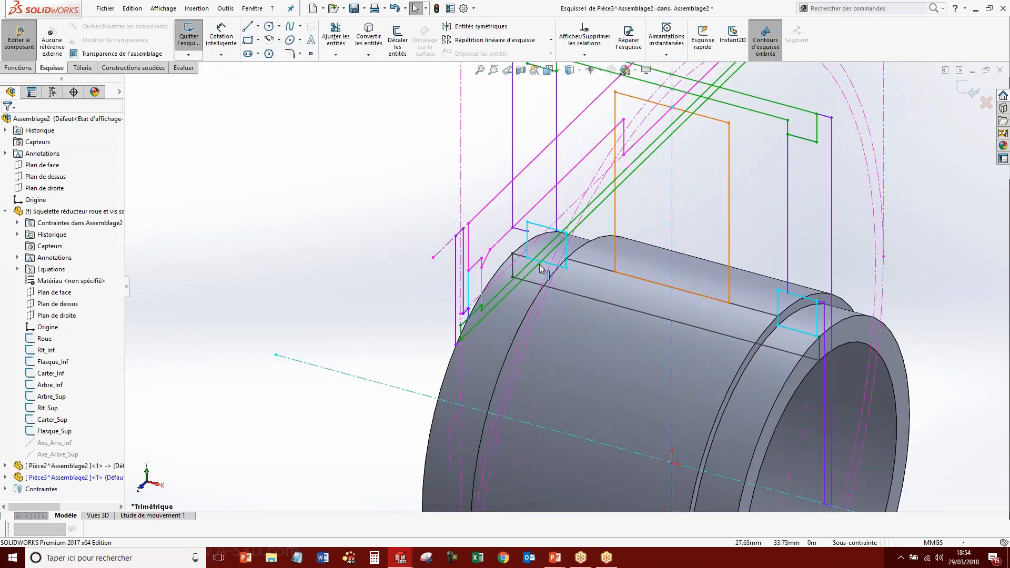
right_click(589, 257)
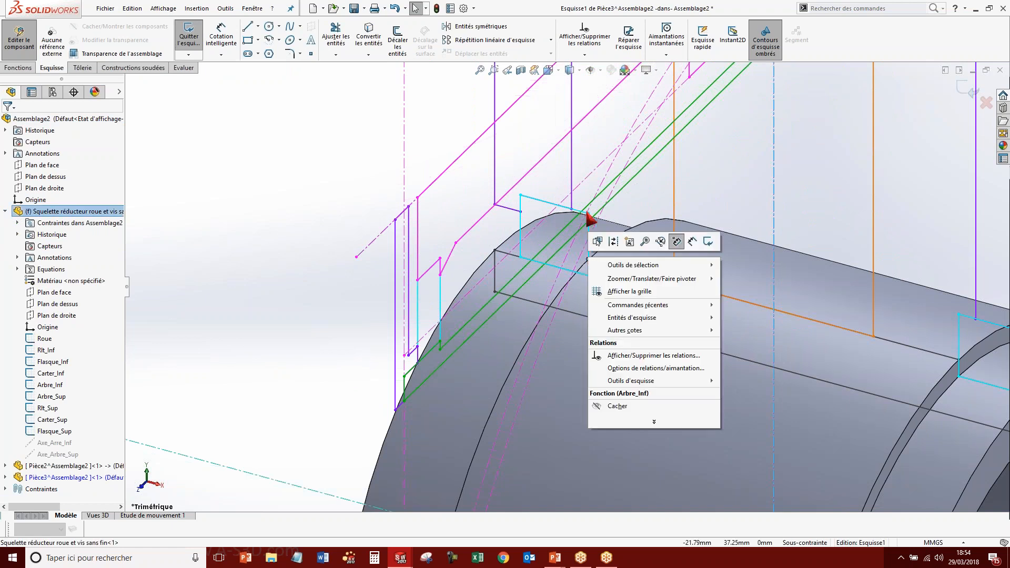
right_click(587, 222)
click(636, 229)
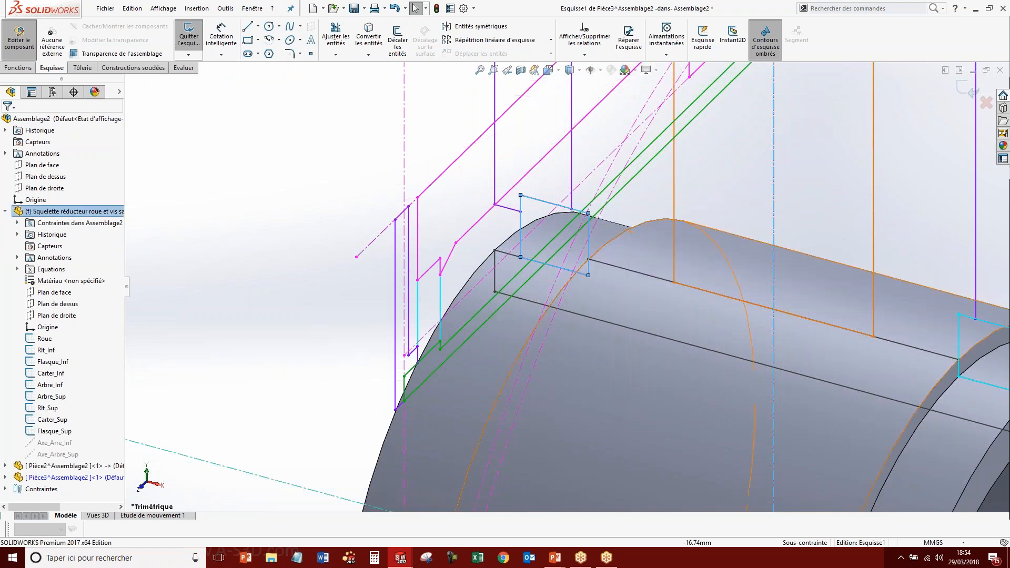
click(369, 45)
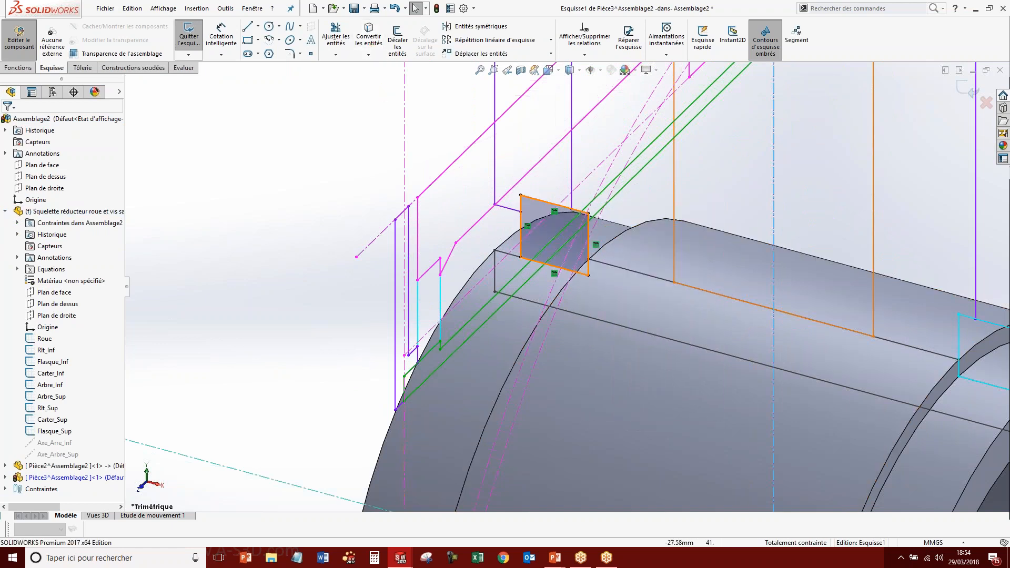
Convert the skeleton's horizontal lower shaft axis into the bearing sketch and make it construction geometry.
key(f)
drag(435, 388, 435, 387)
drag(448, 342, 428, 369)
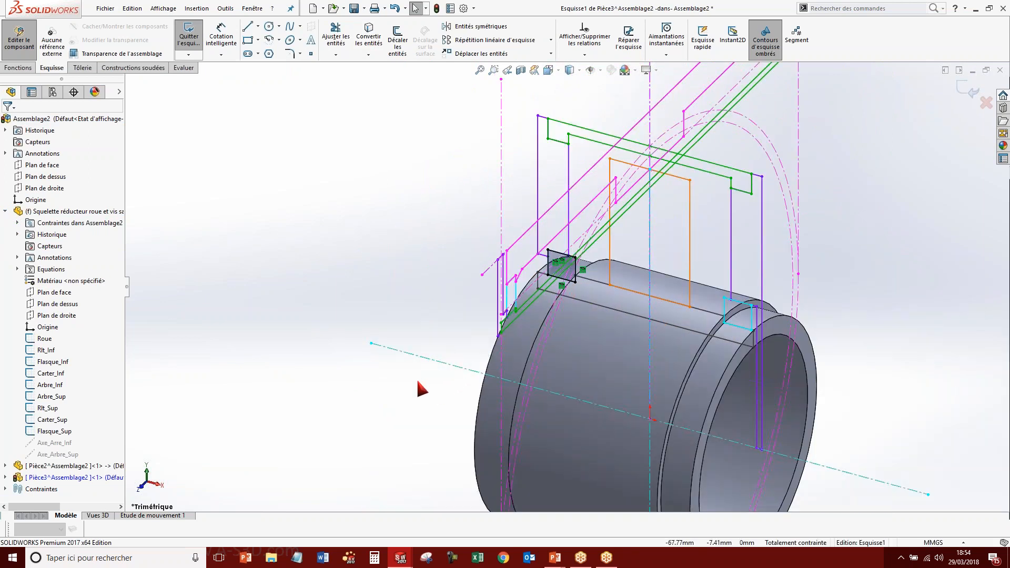
click(437, 361)
click(368, 41)
drag(448, 315, 442, 347)
click(463, 353)
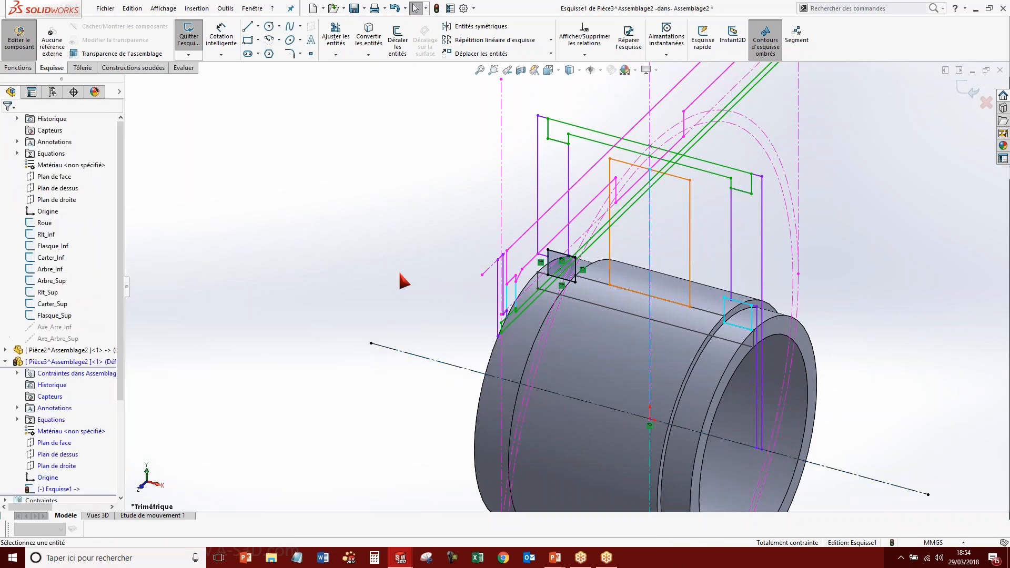
Revolve the bearing rectangle 360° about the shaft axis, collapse the skeleton in the tree and return to the assembly.
click(18, 67)
click(240, 36)
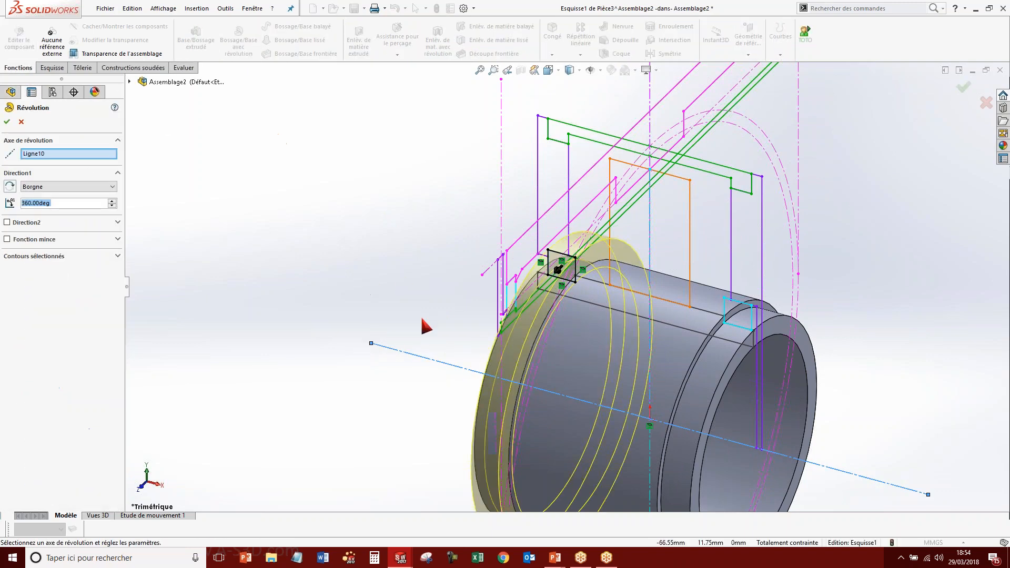
key(Return)
scroll(773, 326, up, 3)
scroll(750, 315, down, 3)
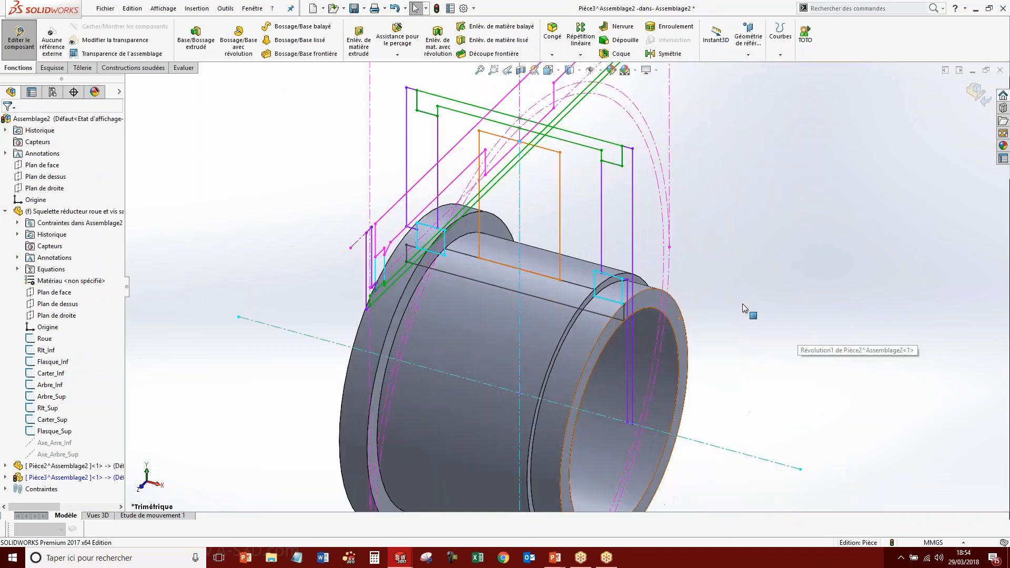
scroll(742, 304, up, 2)
scroll(610, 285, down, 2)
scroll(581, 301, up, 2)
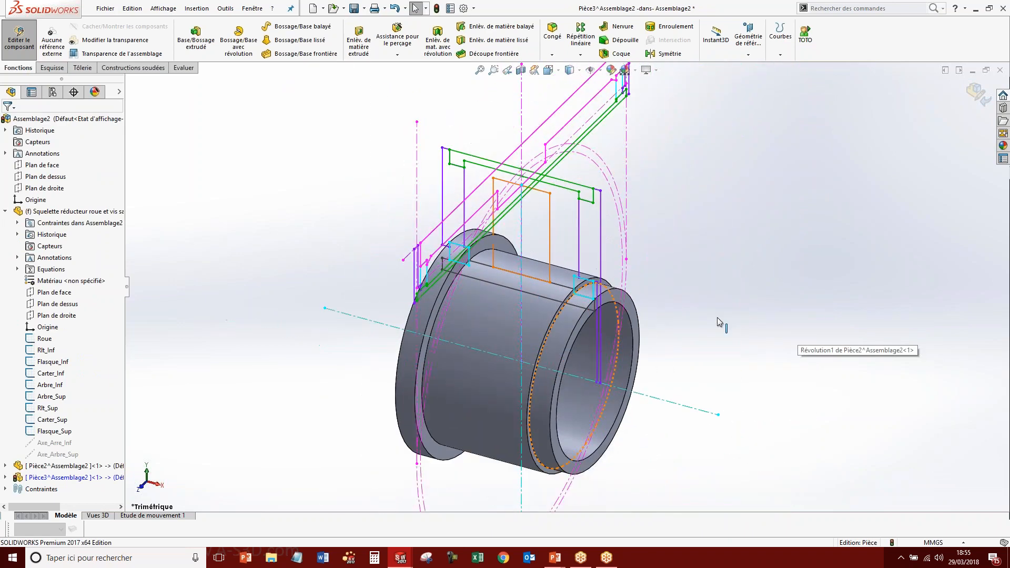
click(6, 212)
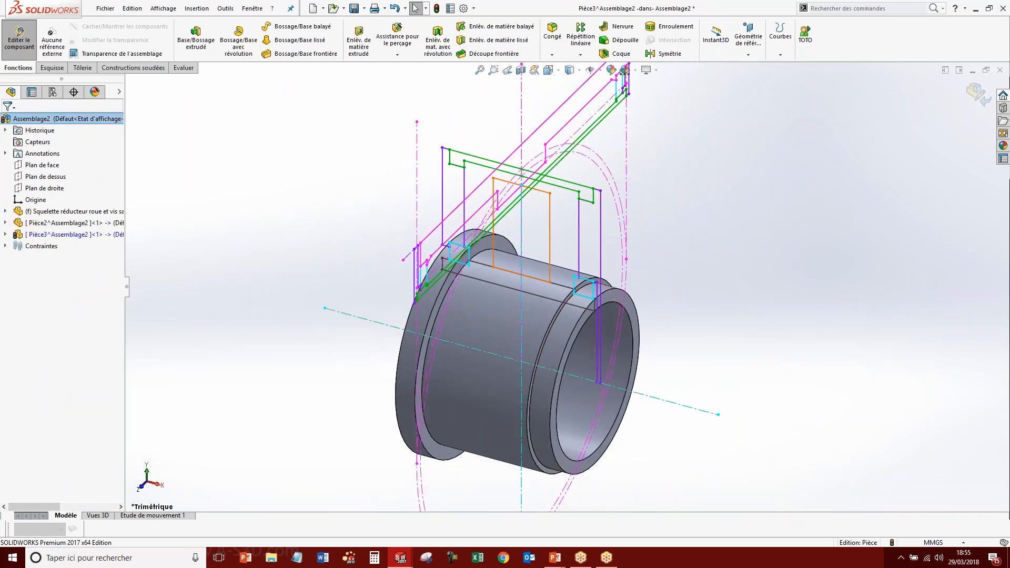
click(967, 99)
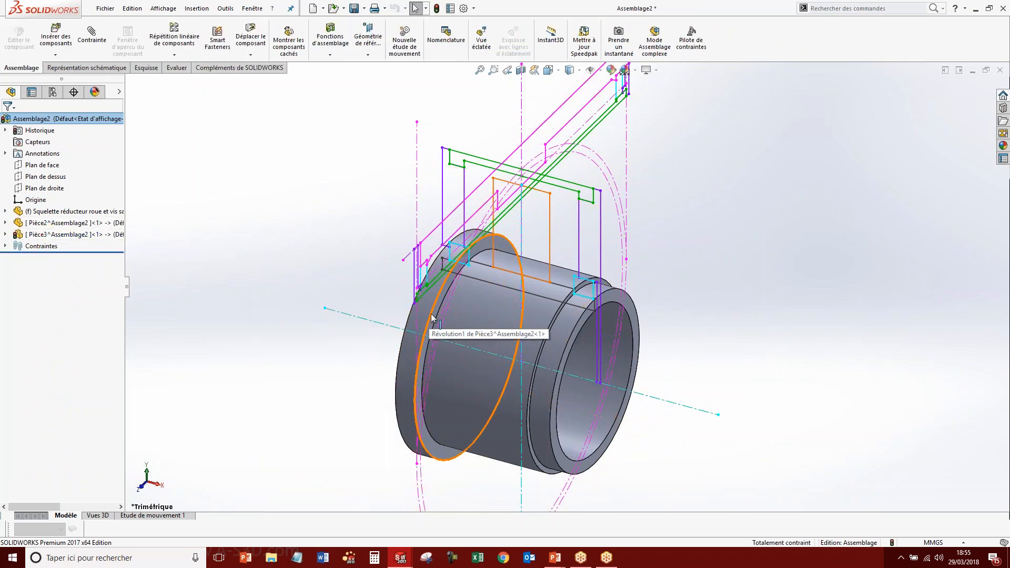
Copy the bearing ring by its inner-facing circular edge and mate the copy onto the shoulder at the shaft's opposite end.
drag(431, 315, 549, 348)
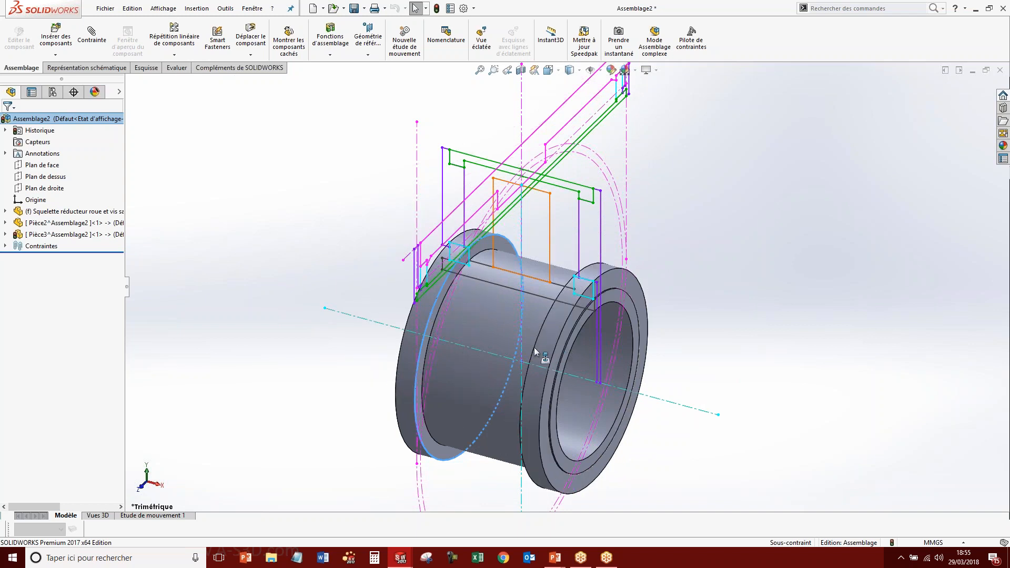
drag(537, 351, 536, 351)
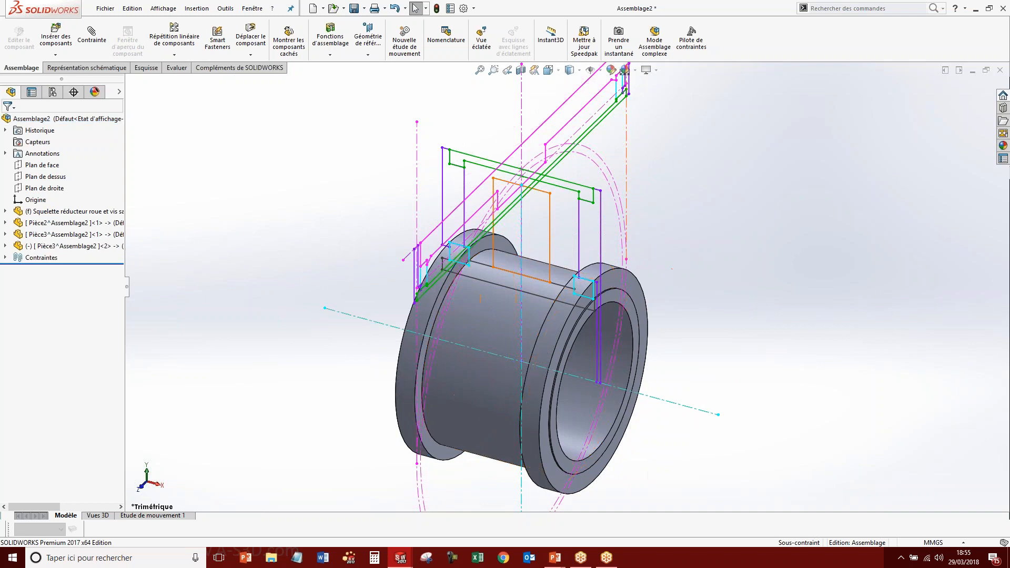
right_click(52, 234)
ctrl+click(40, 223)
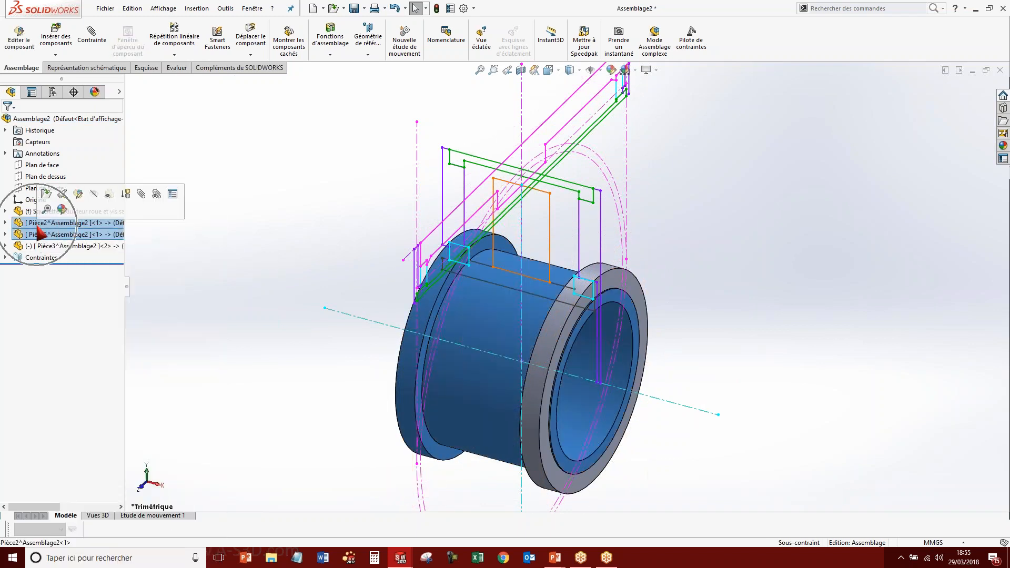
right_click(39, 226)
click(367, 194)
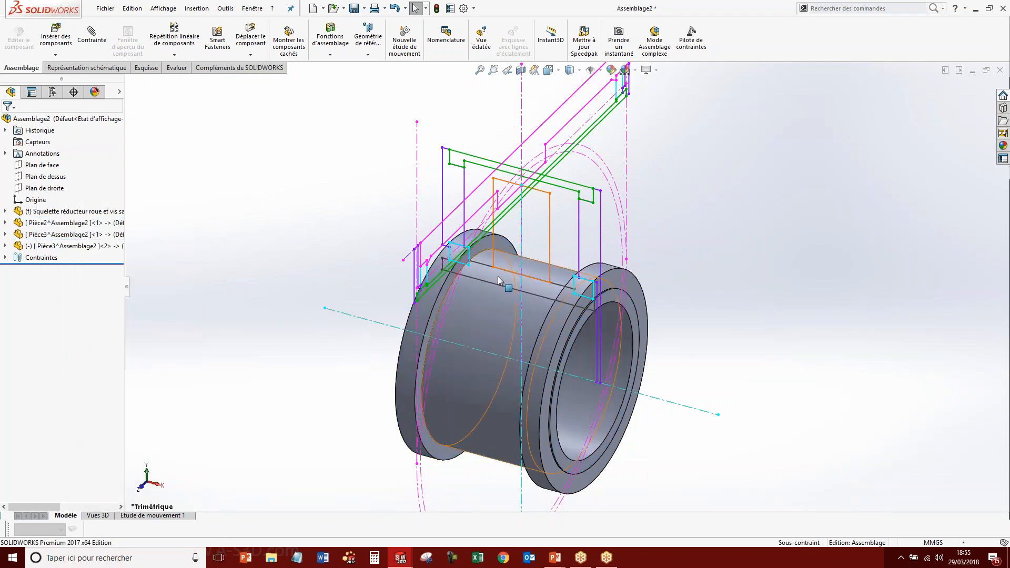
Insert another new part for the wheel, positioned on the skeleton's front plane (Plan de face).
click(5, 212)
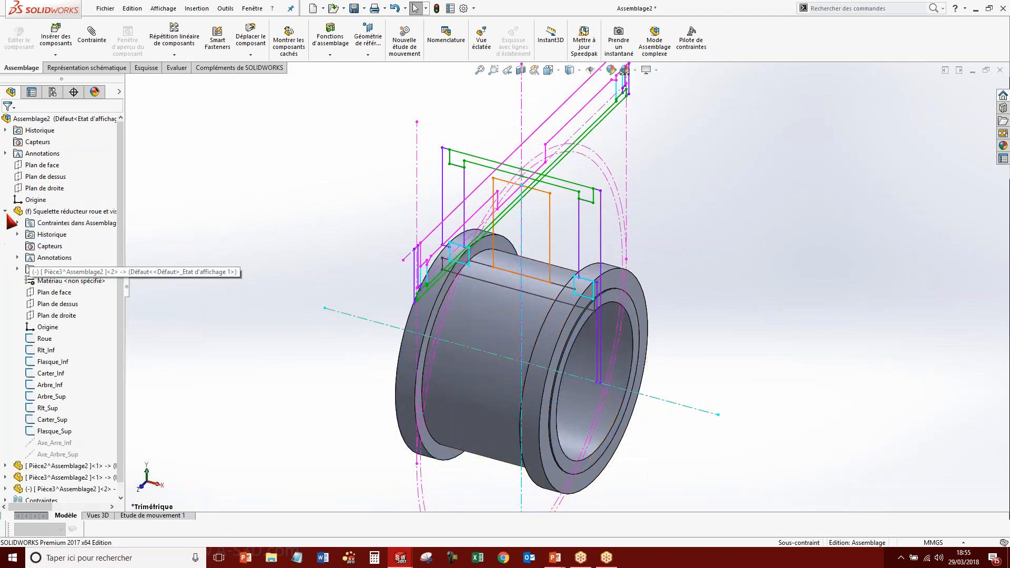
click(55, 54)
click(66, 79)
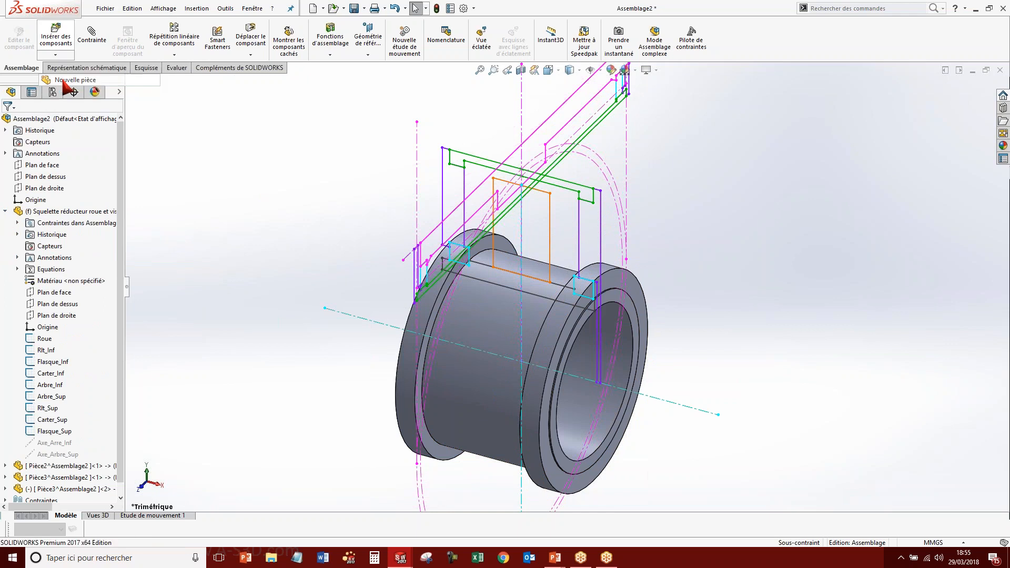
click(49, 293)
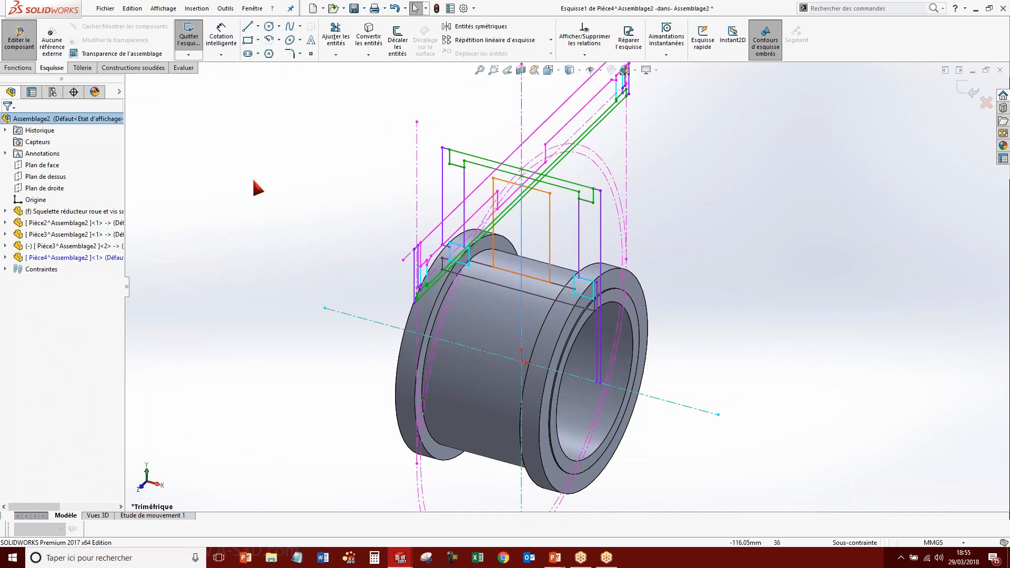
Convert the skeleton's wheel rectangle and horizontal shaft axis into the wheel sketch, making the axis construction geometry.
right_click(549, 198)
click(601, 212)
click(361, 36)
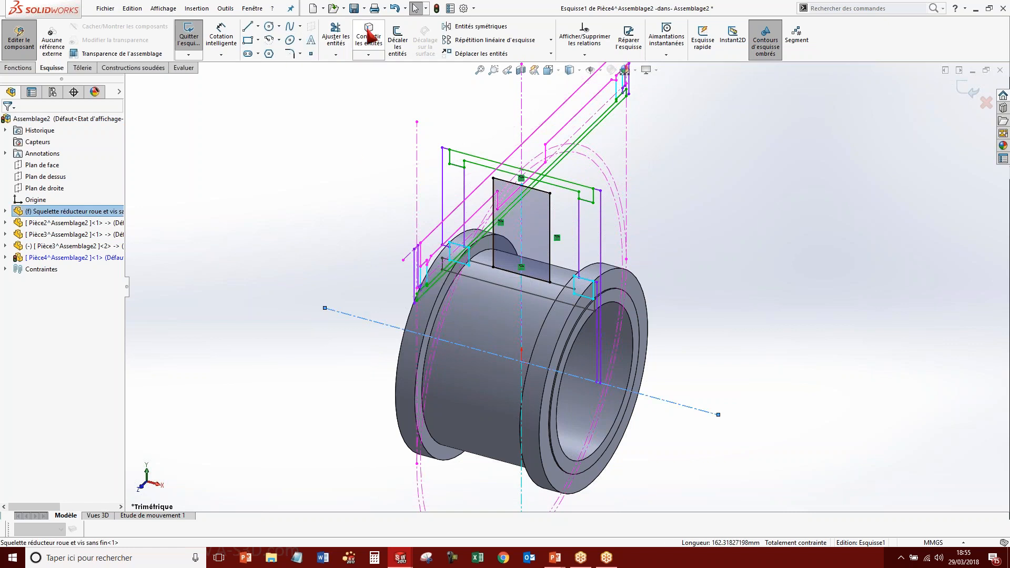
click(339, 126)
click(359, 317)
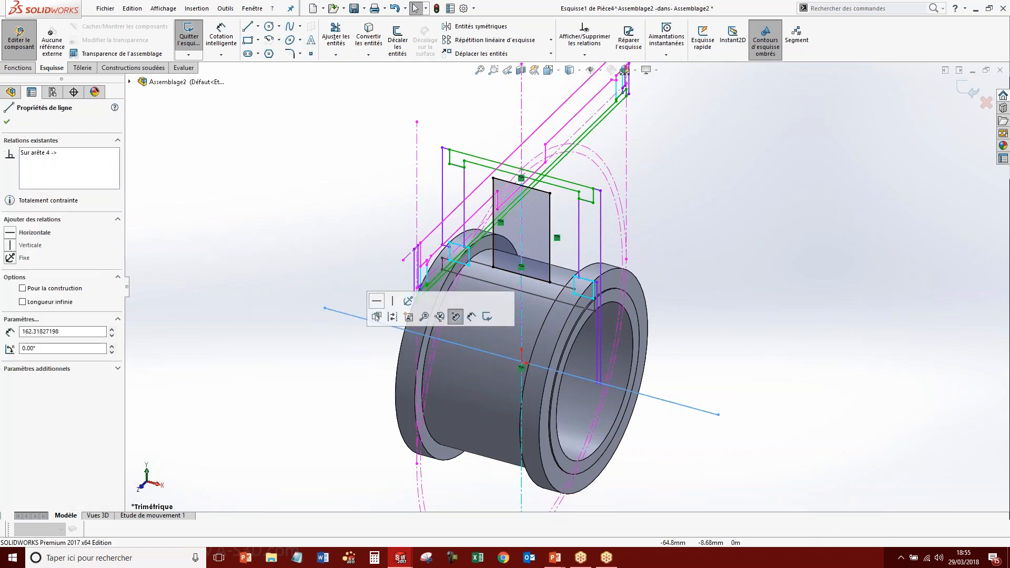
click(393, 315)
Revolve the wheel rectangle 360° about the shaft axis and return to the assembly.
click(17, 67)
click(238, 40)
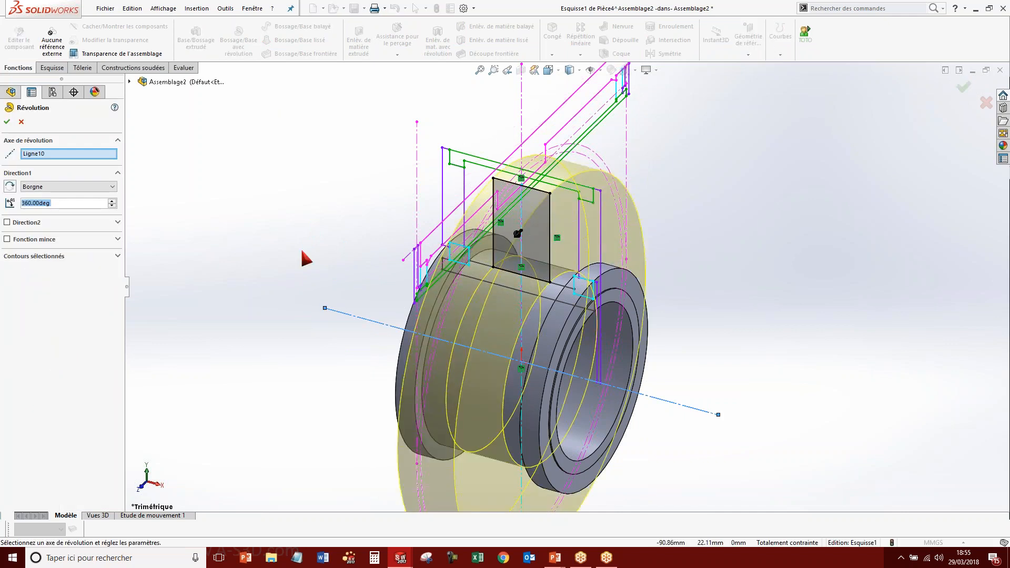
click(963, 87)
click(968, 91)
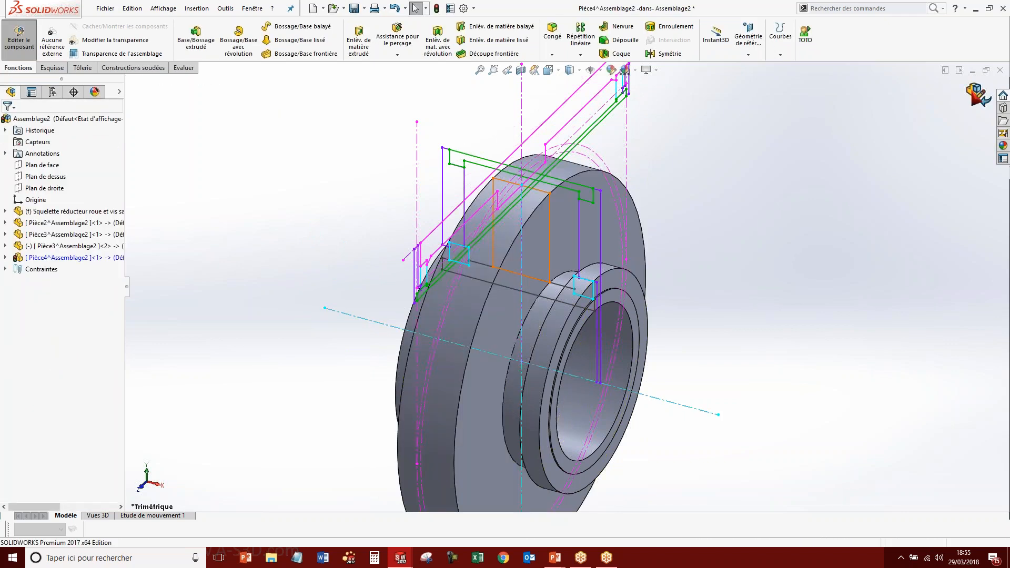
scroll(564, 307, up, 5)
middle_drag(534, 305, 557, 228)
scroll(621, 284, down, 3)
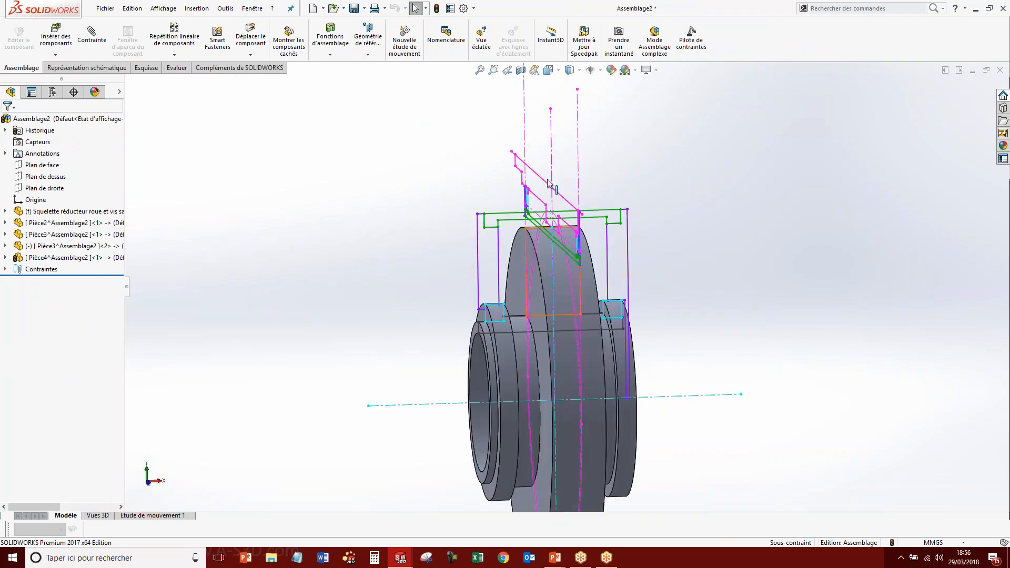
click(55, 226)
shift+click(45, 259)
right_click(46, 259)
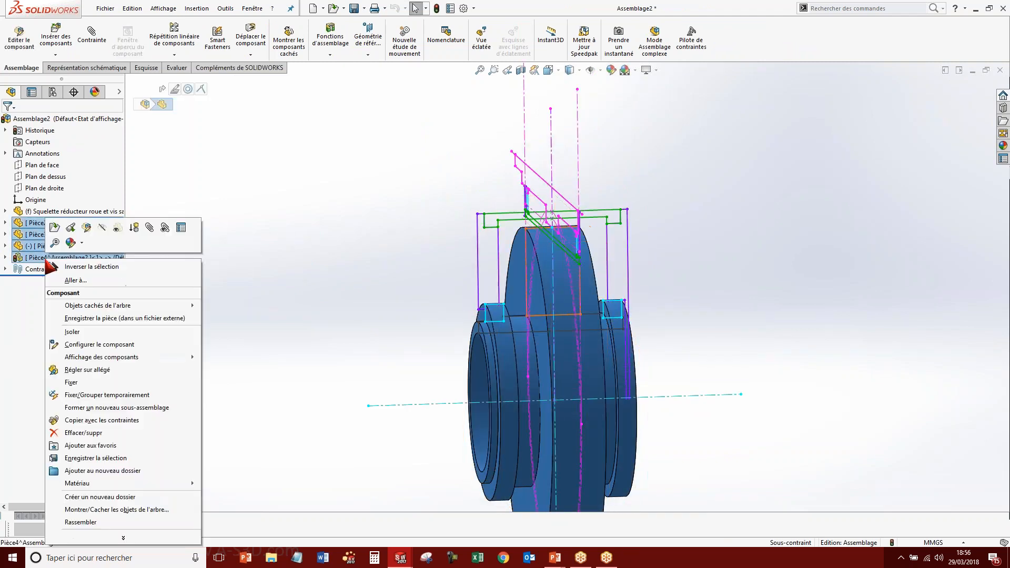
click(104, 318)
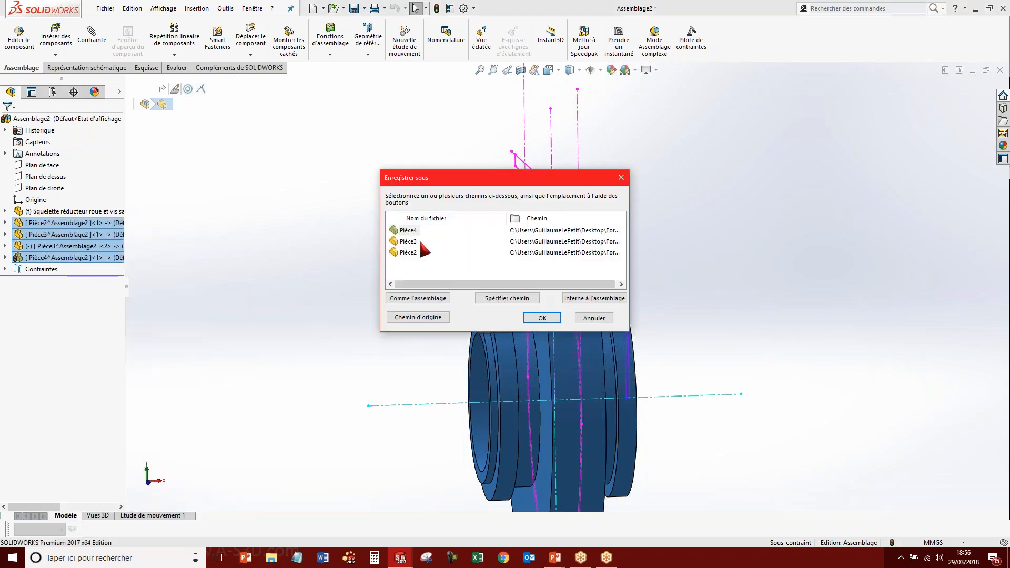
click(587, 319)
Save the lower shaft part to an external file named Arbre inf.
click(58, 225)
right_click(58, 225)
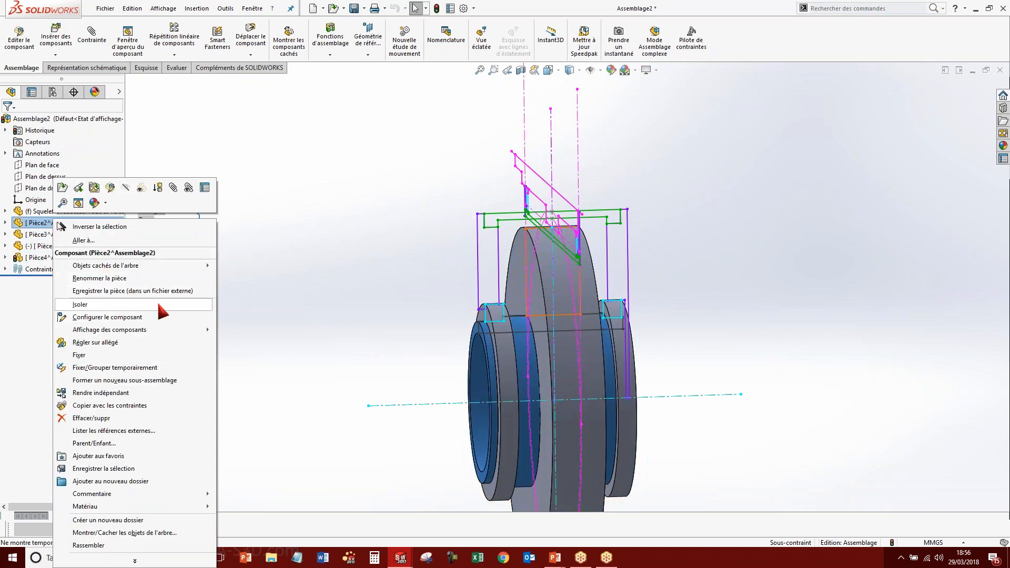
click(143, 290)
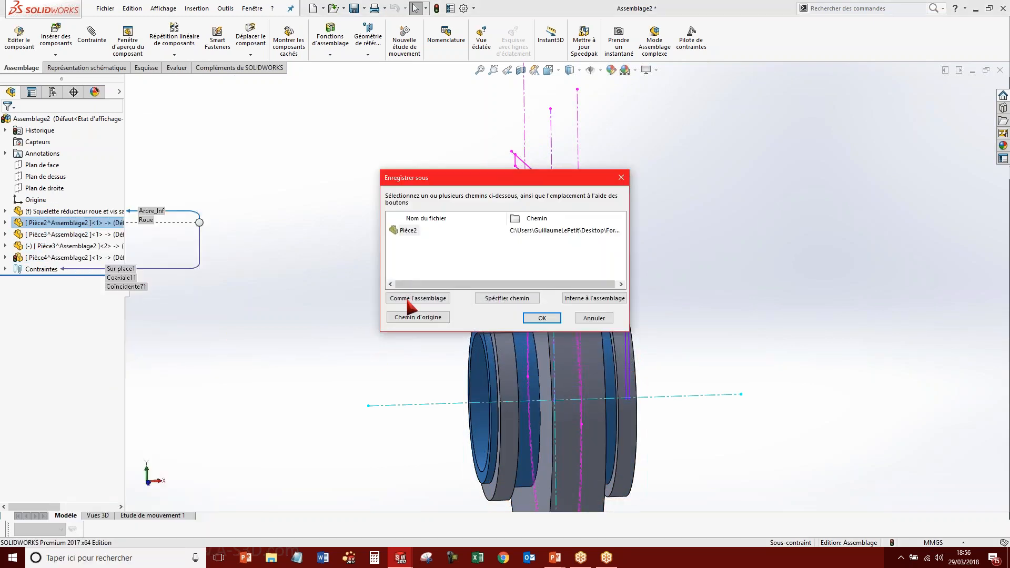
click(414, 232)
key(Return)
Save the lower bearing part to an external file named rlt inf.
click(66, 234)
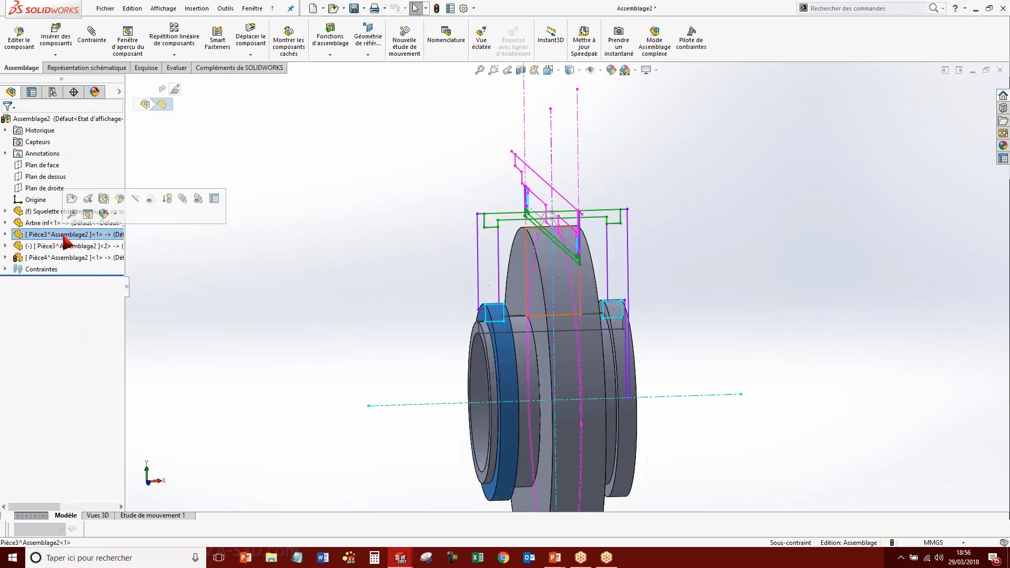
right_click(64, 236)
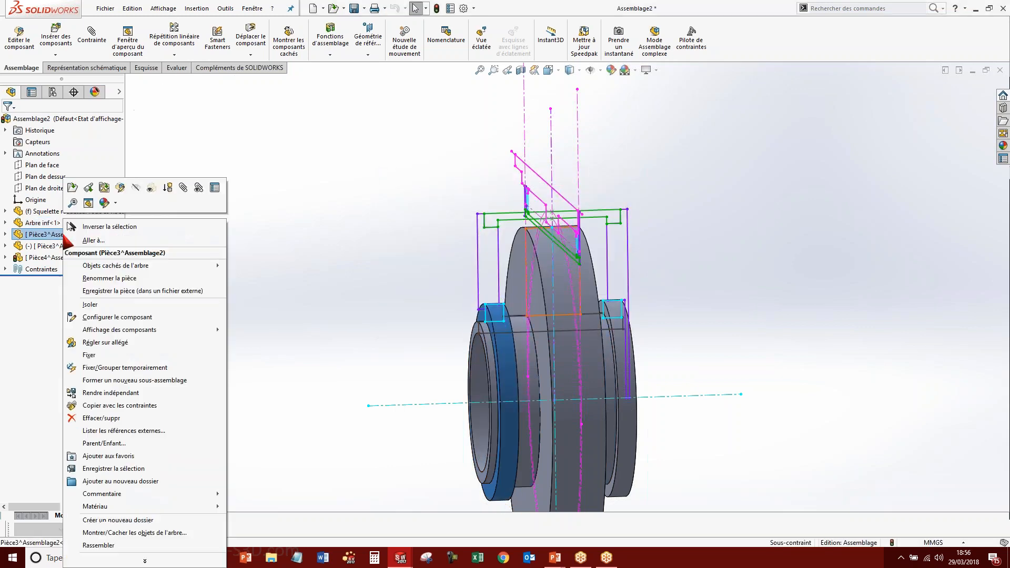
click(110, 291)
click(415, 235)
click(411, 233)
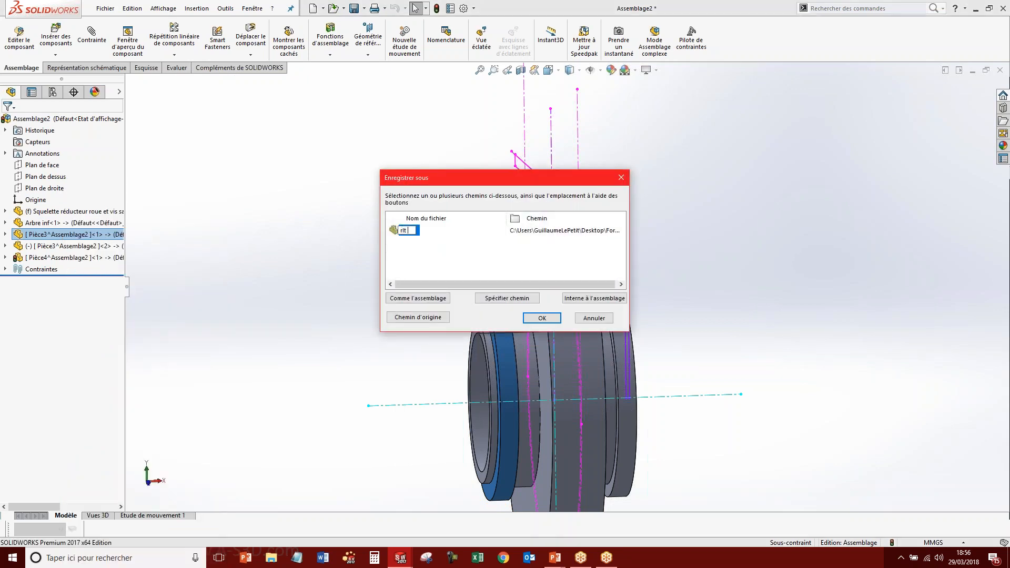
text(rlt inf)
click(541, 317)
Save the wheel part to an external file named Roue 2.
click(58, 257)
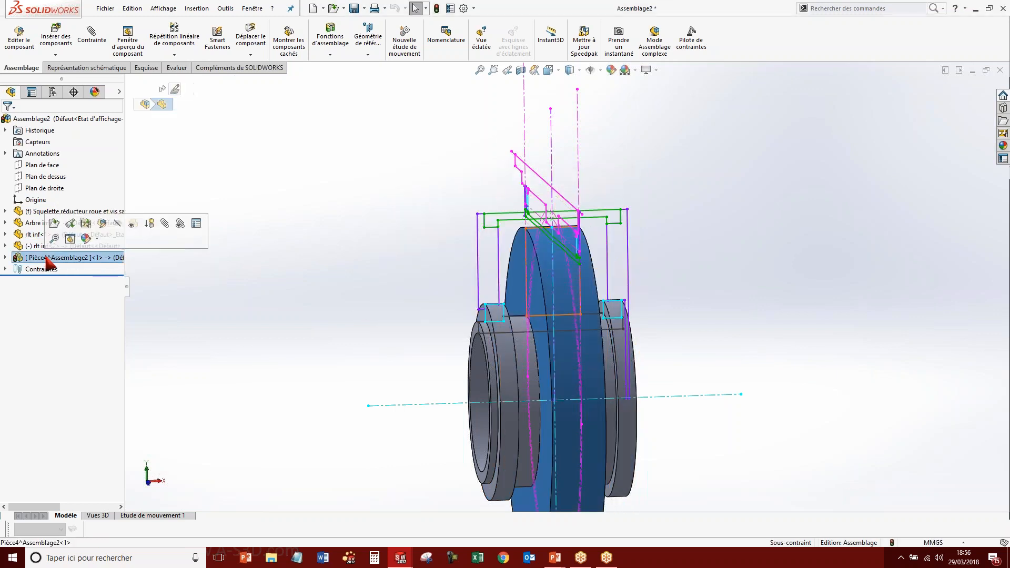
right_click(58, 257)
click(74, 292)
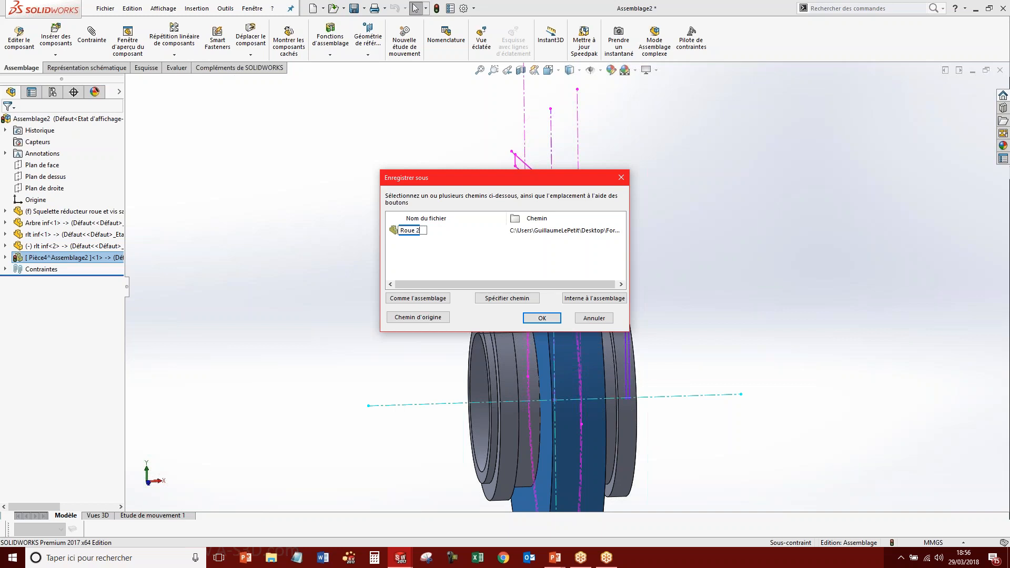
click(524, 316)
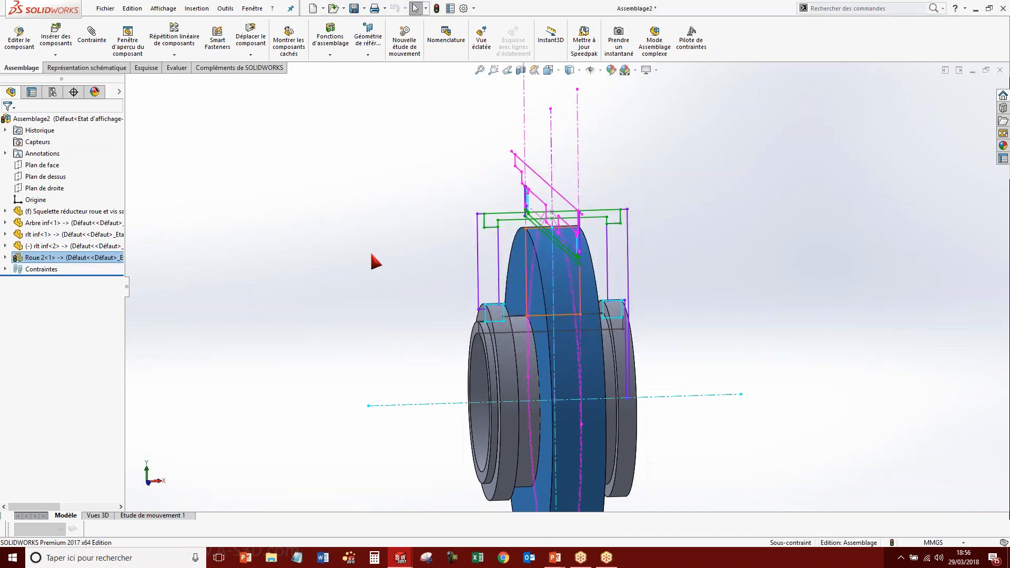
Save the assembly as Assemblage2.SLDASM in the Fichiers SW folder.
click(335, 256)
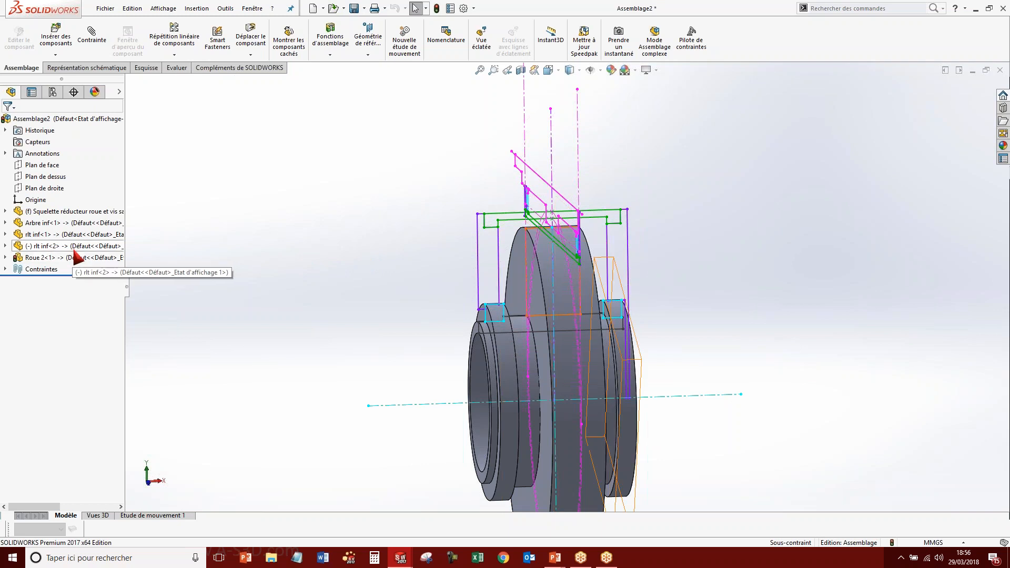
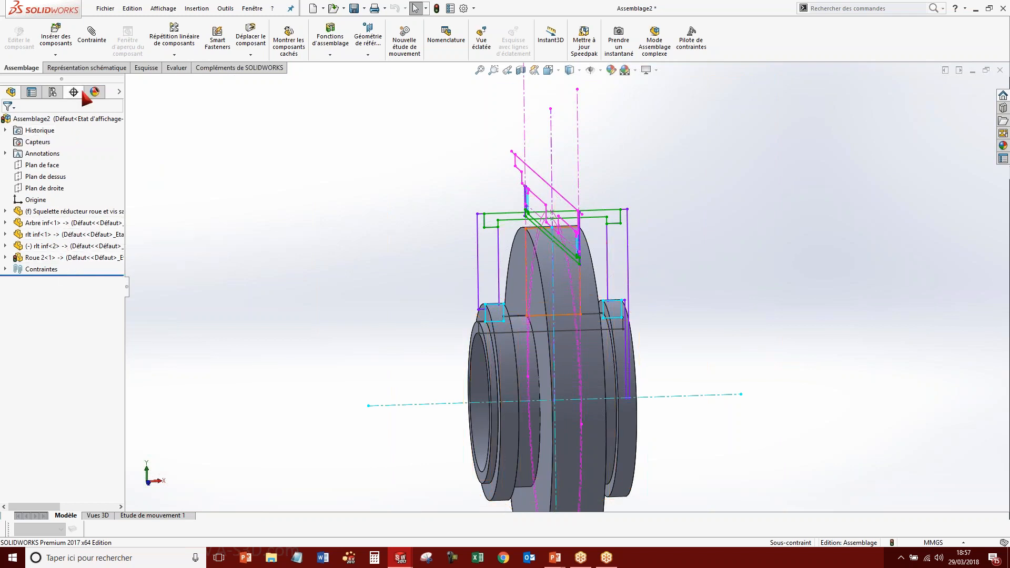
click(106, 8)
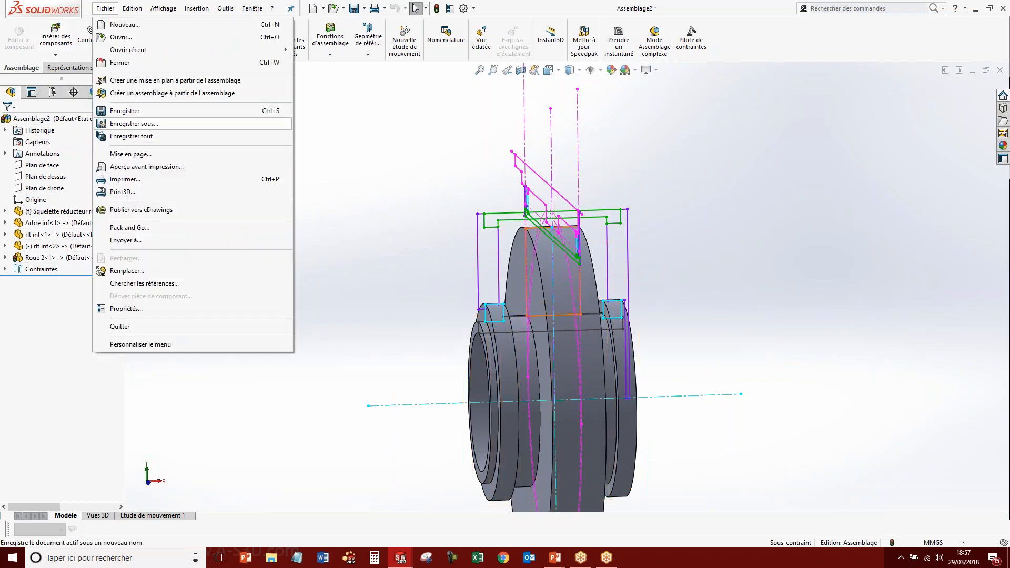
click(134, 123)
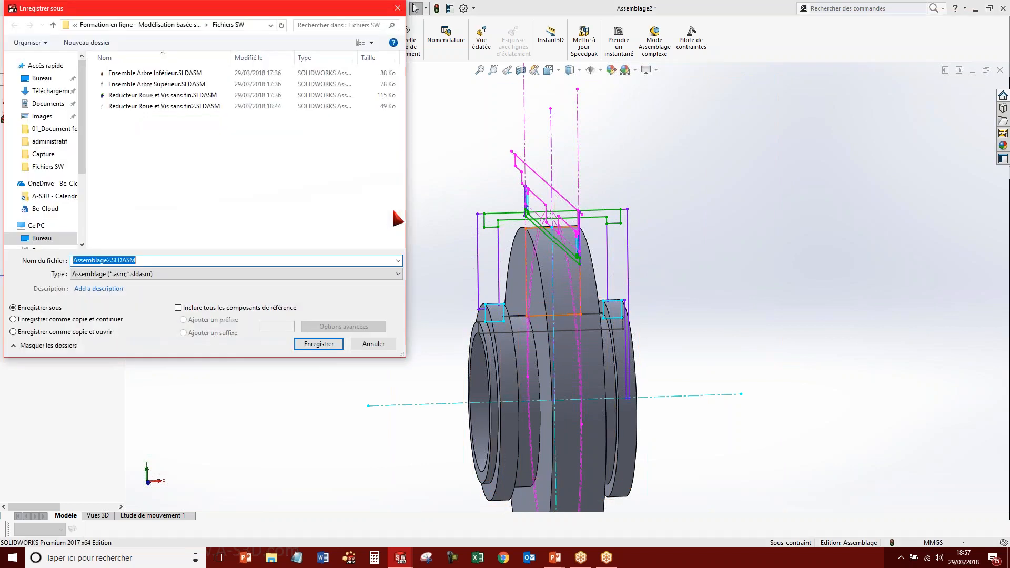
click(320, 342)
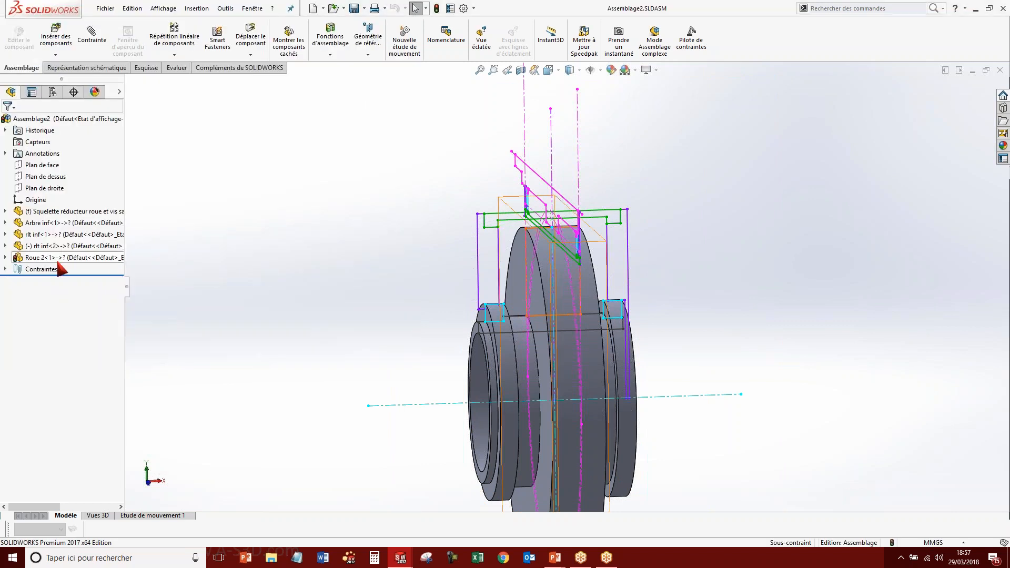
Lock the rotation on the concentric mate between the second lower bearing (rlt inf<2>) and the shaft.
click(55, 259)
click(39, 248)
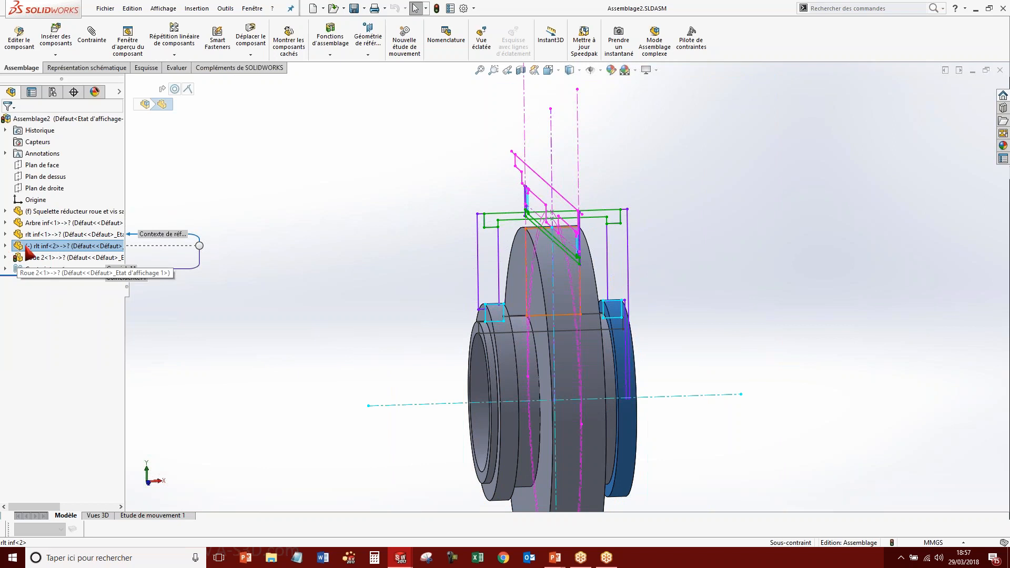
click(6, 247)
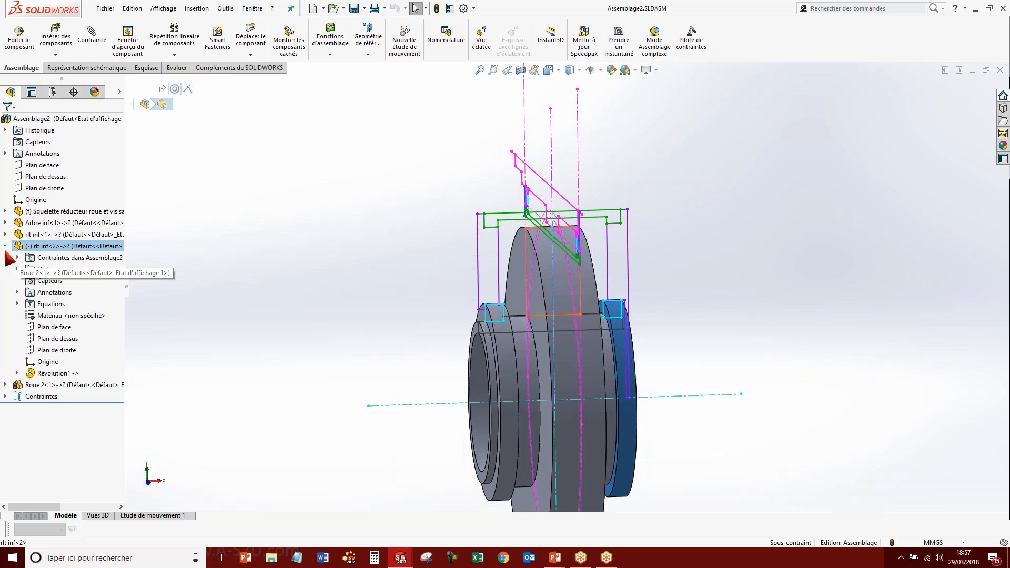
click(17, 257)
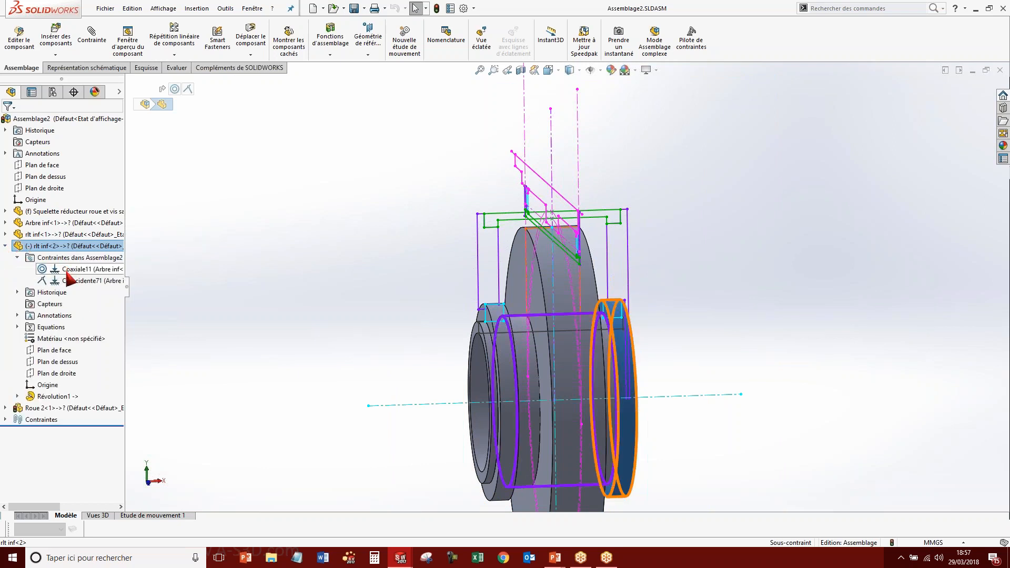
click(73, 270)
mouse_move(73, 273)
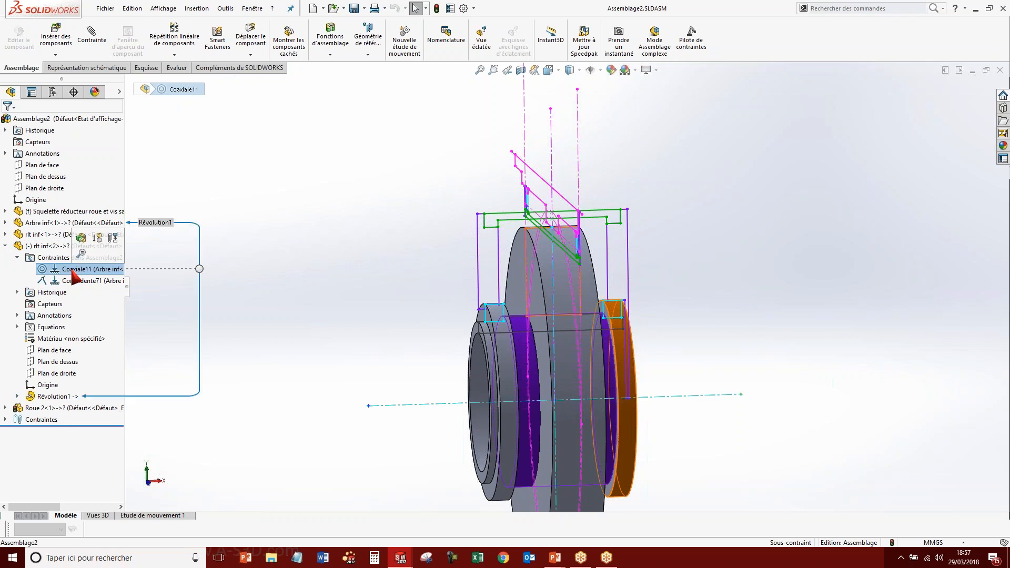
middle_drag(626, 358, 562, 358)
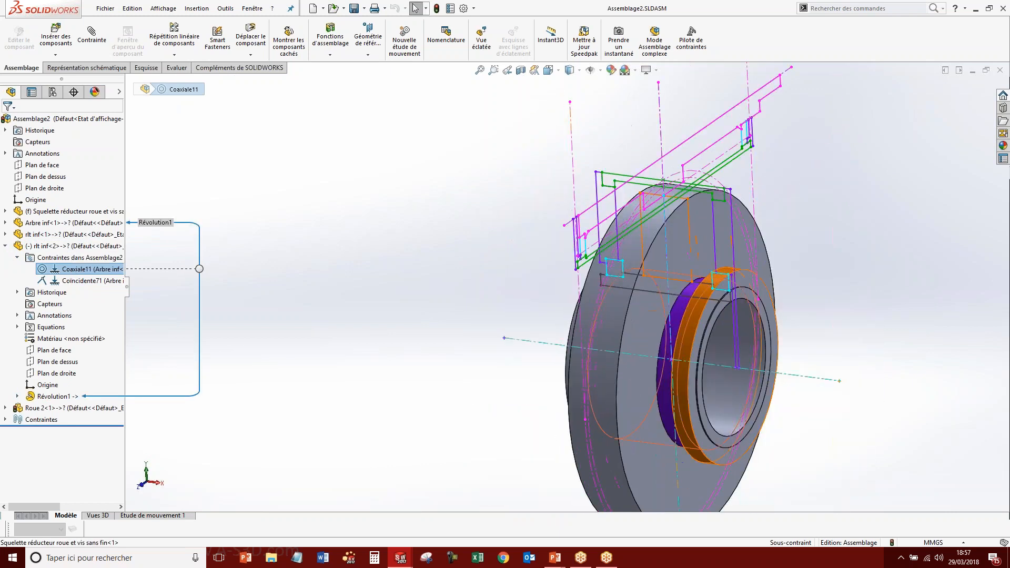
right_click(84, 273)
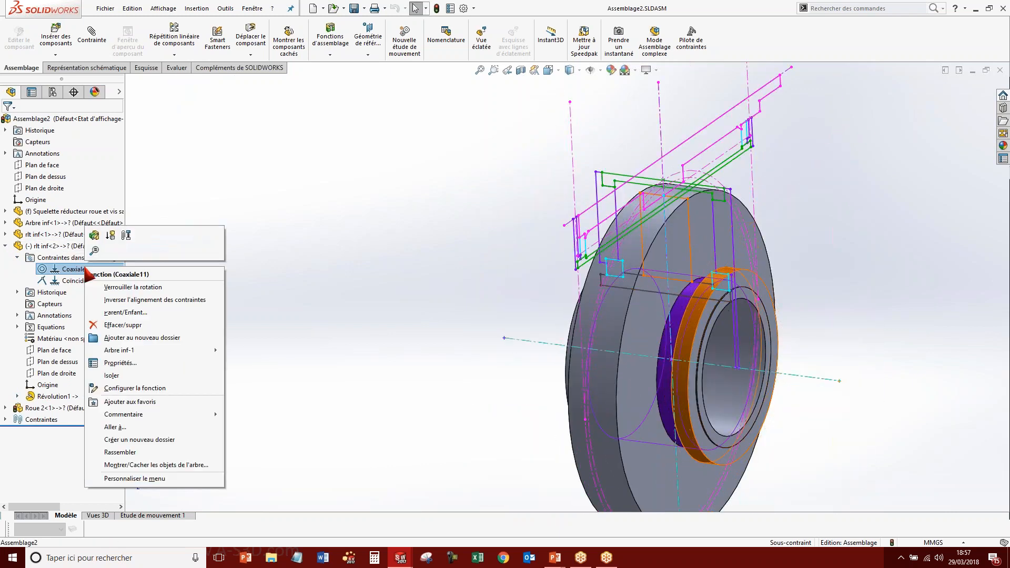
click(126, 286)
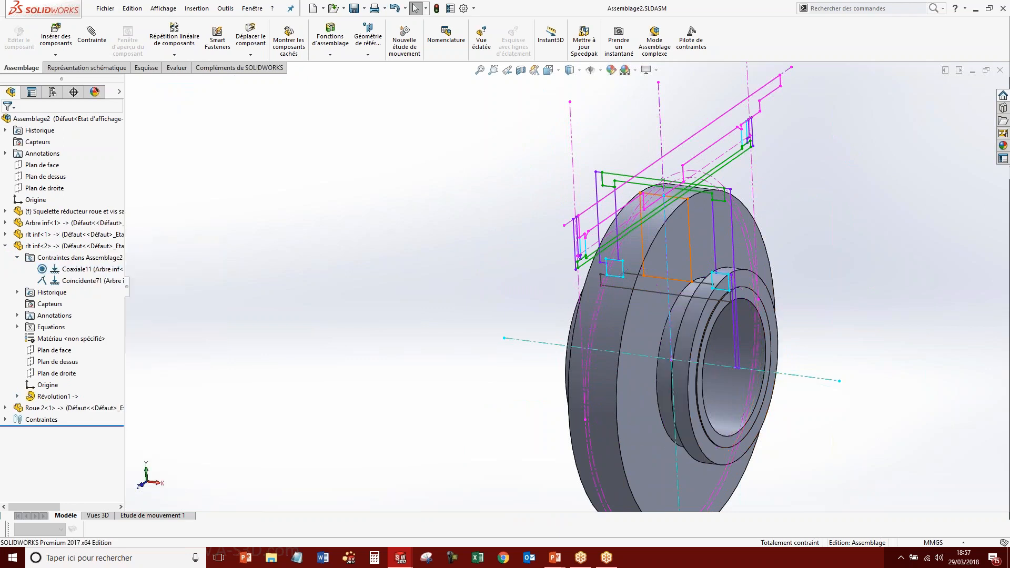
click(7, 247)
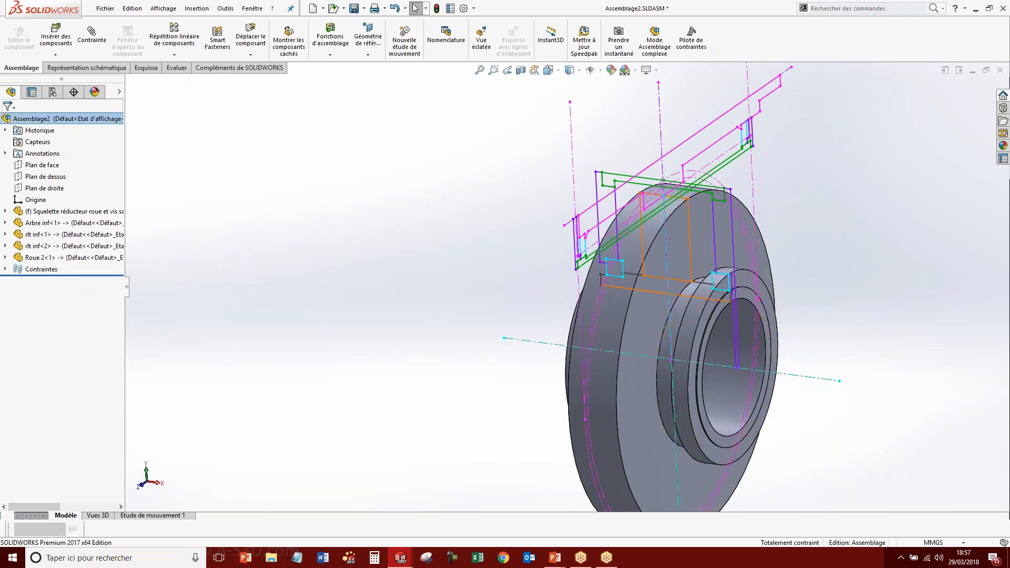
Suppress the in-place mate of the first lower bearing (rlt inf<1>) and pull the bearing off the shaft.
middle_drag(588, 333, 663, 316)
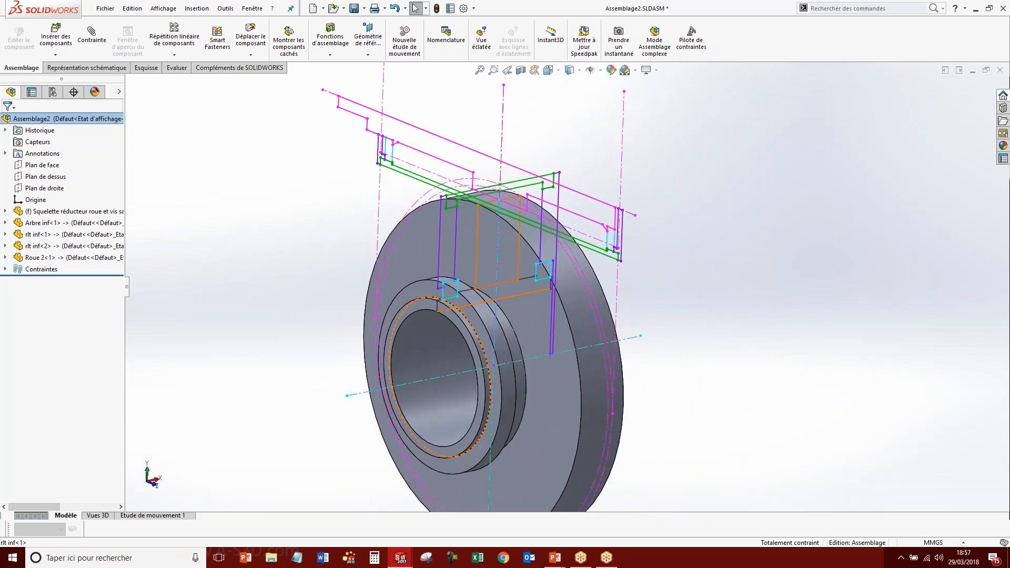
click(6, 234)
mouse_move(76, 258)
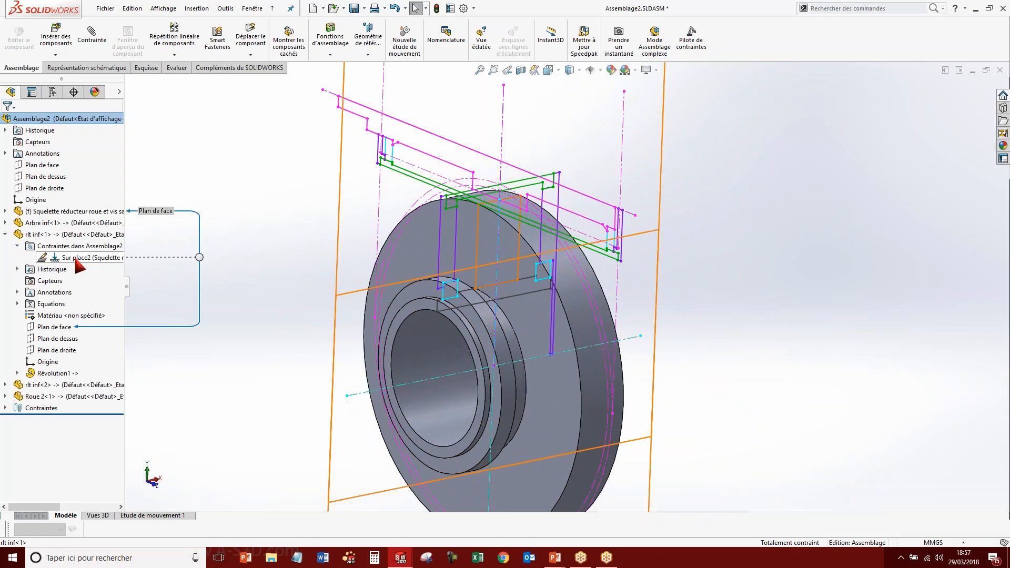
click(76, 258)
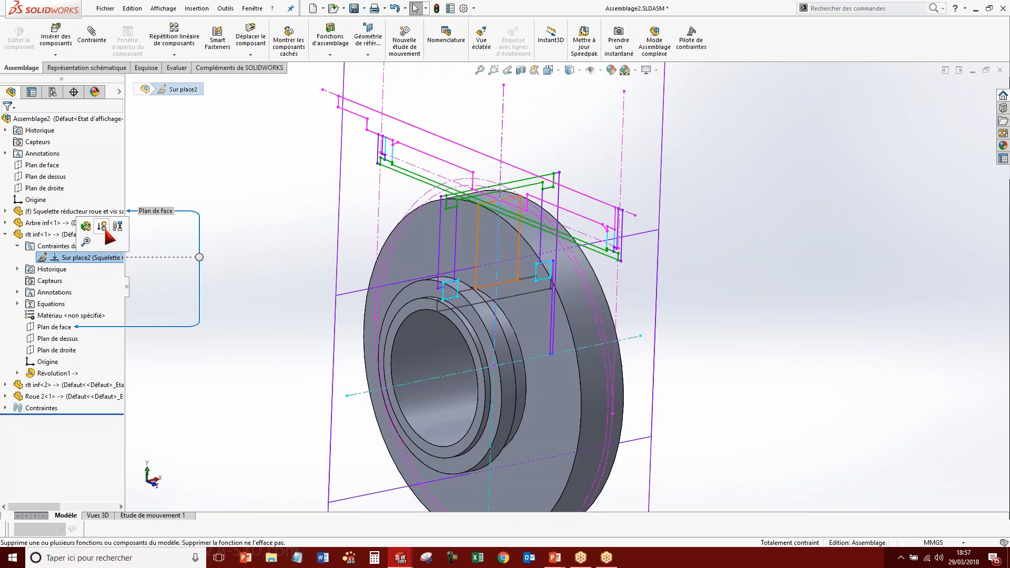
click(103, 229)
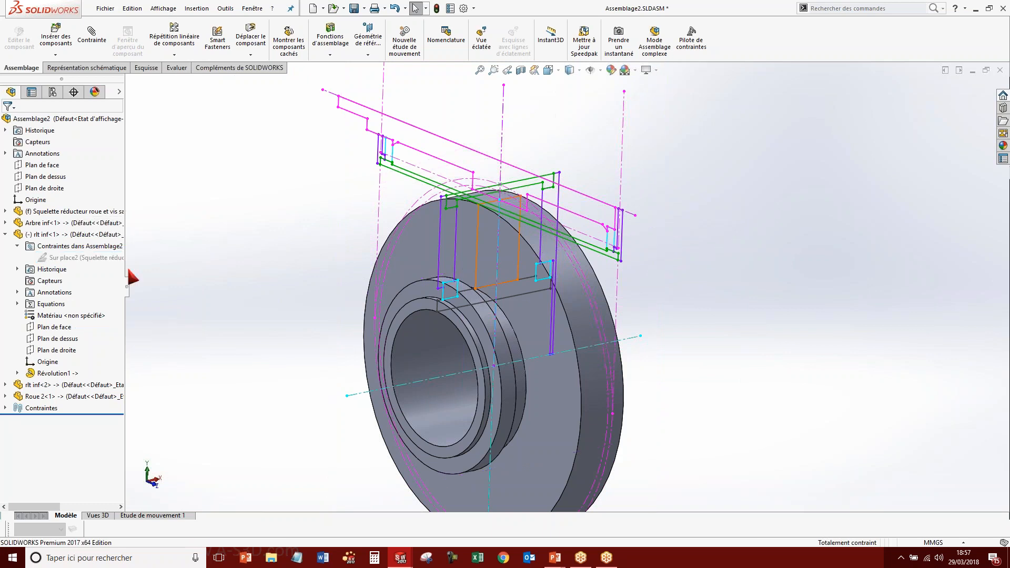
drag(389, 294, 270, 284)
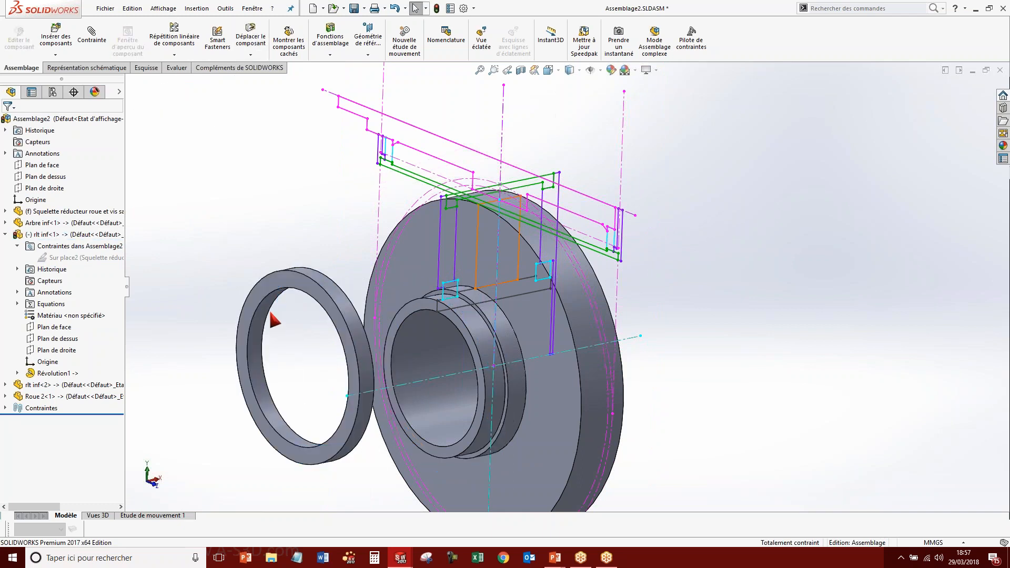
Mate the first bearing's bore concentric with the shaft's cylindrical seat and slide the bearing along the axis.
click(270, 313)
ctrl+click(471, 316)
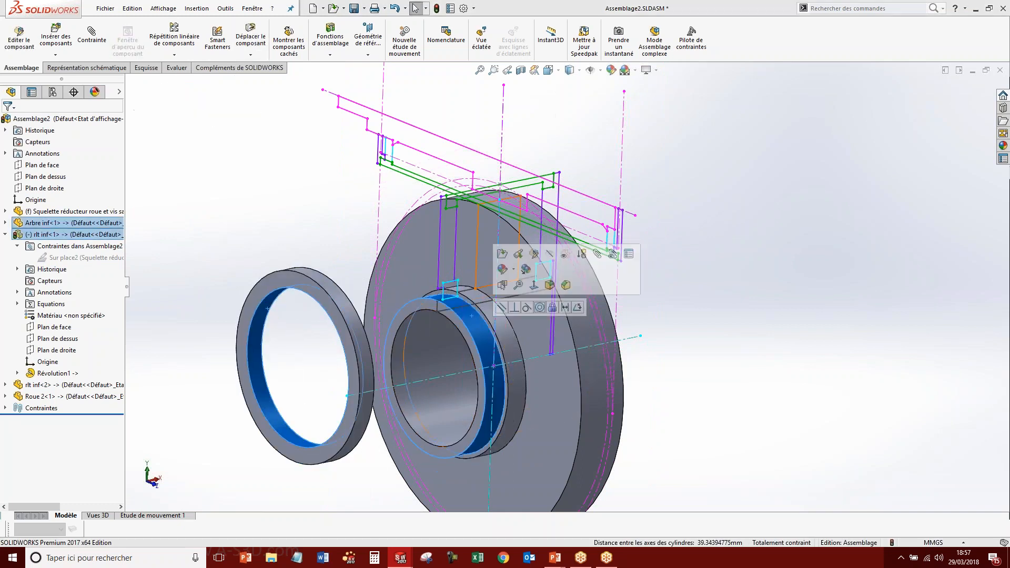
click(539, 307)
middle_drag(519, 331, 482, 323)
drag(482, 323, 450, 328)
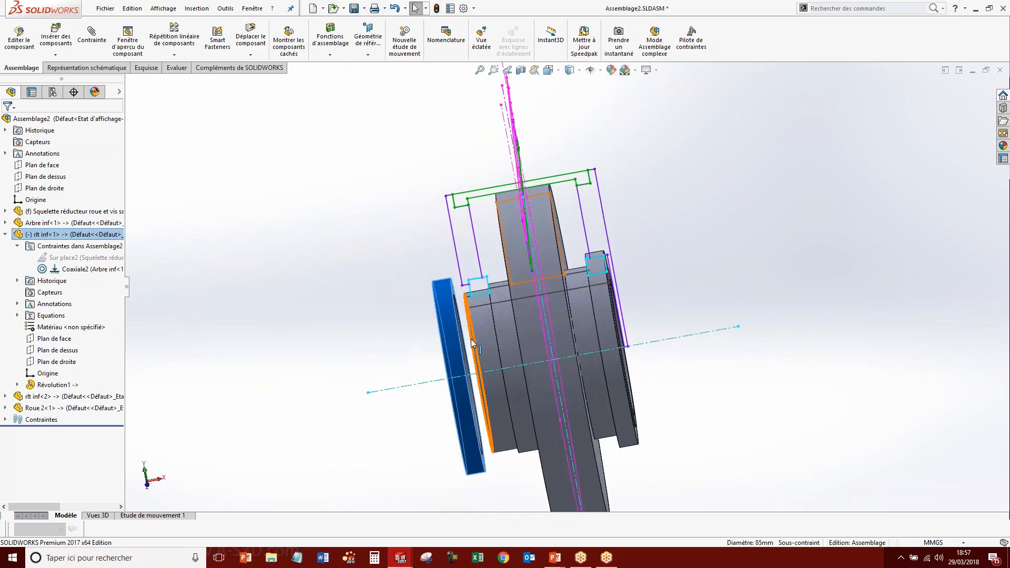
Add a coincident mate between the first bearing's side face and the shaft's shoulder face.
middle_drag(471, 342, 450, 327)
scroll(479, 311, down, 4)
click(480, 284)
middle_drag(481, 284, 543, 305)
ctrl+click(544, 305)
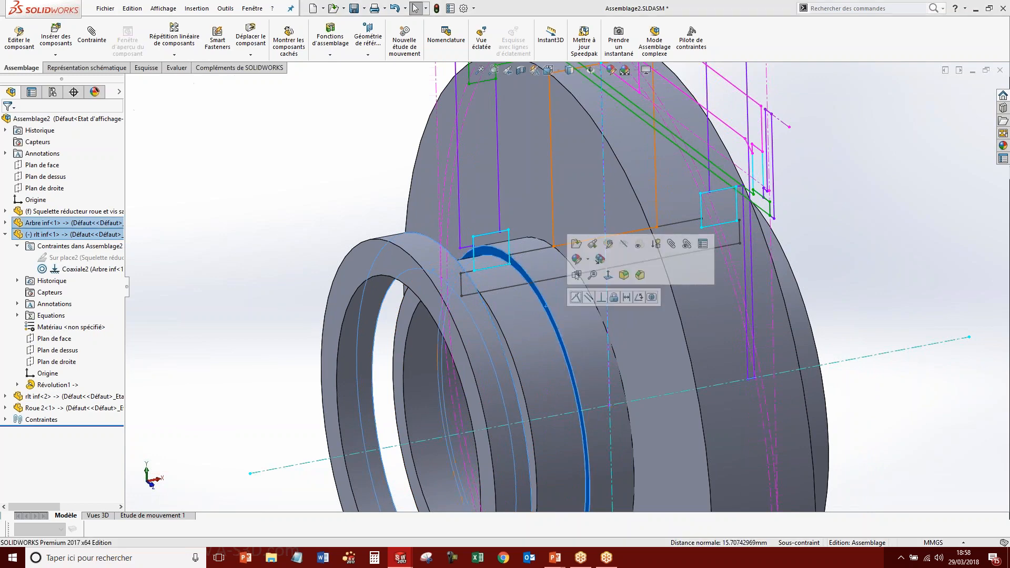
click(575, 297)
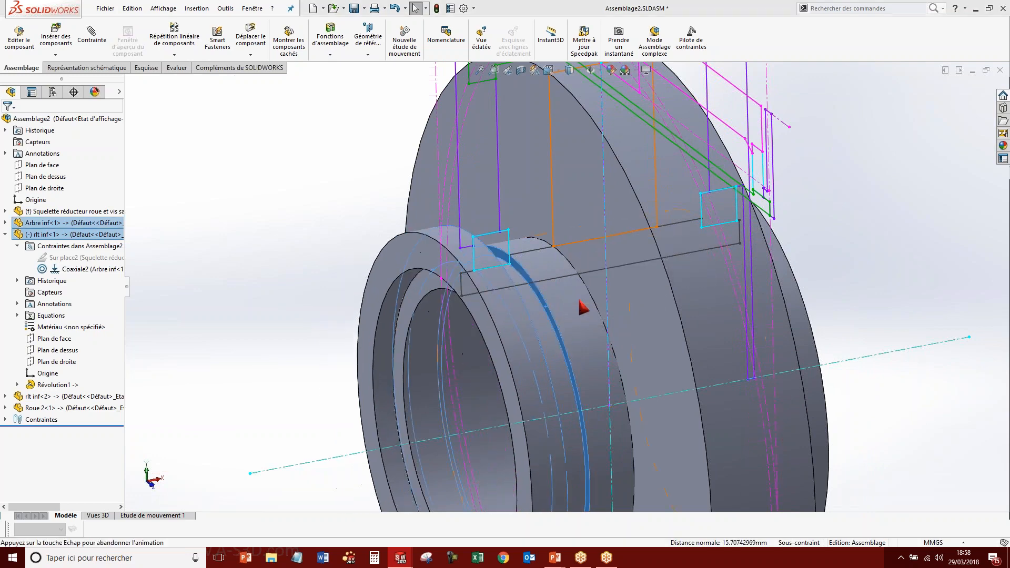
key(f)
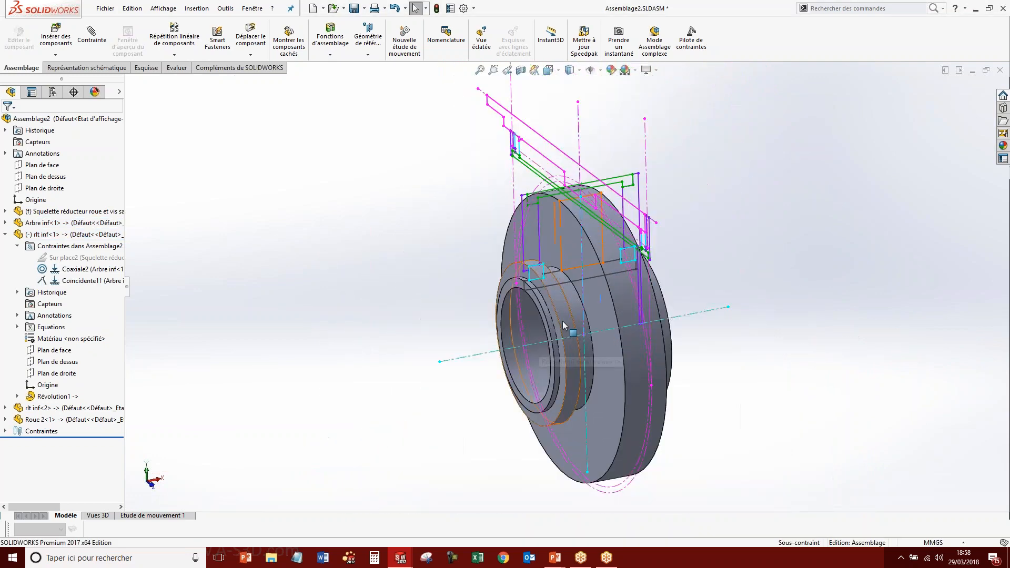
click(69, 258)
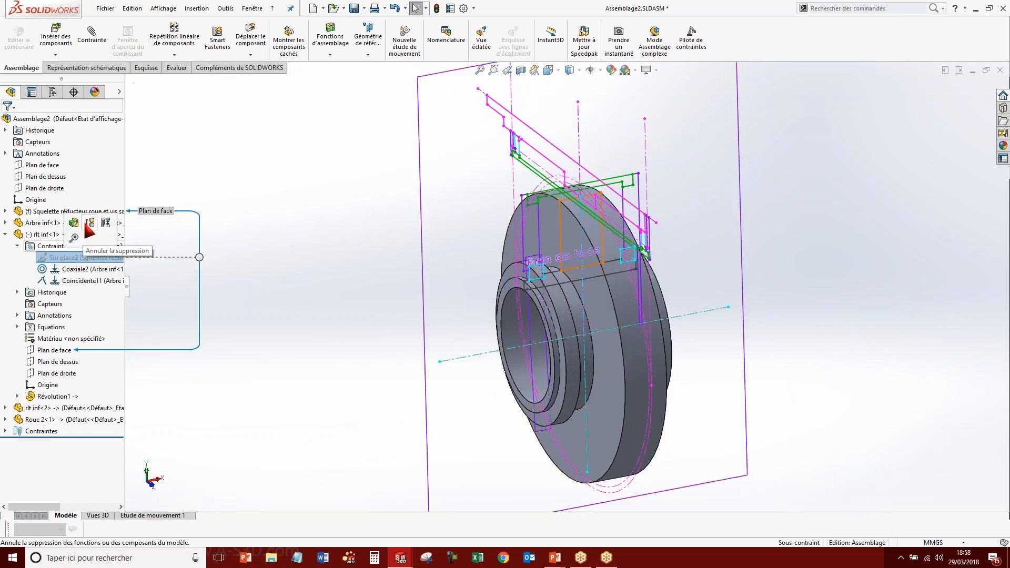
click(58, 257)
click(218, 271)
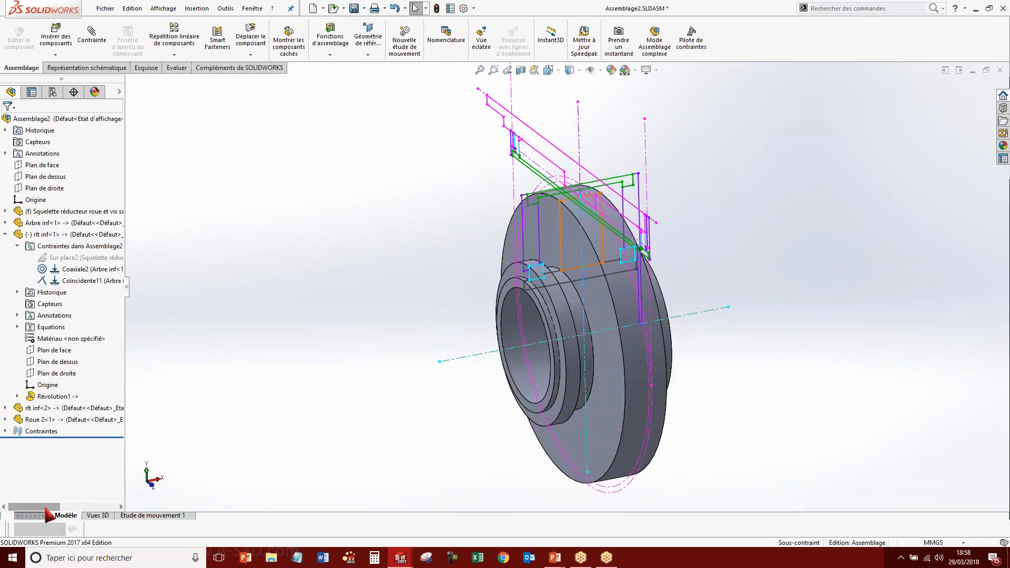
Collapse the first bearing's tree entries and close Assemblage2, saving all modified documents.
click(17, 246)
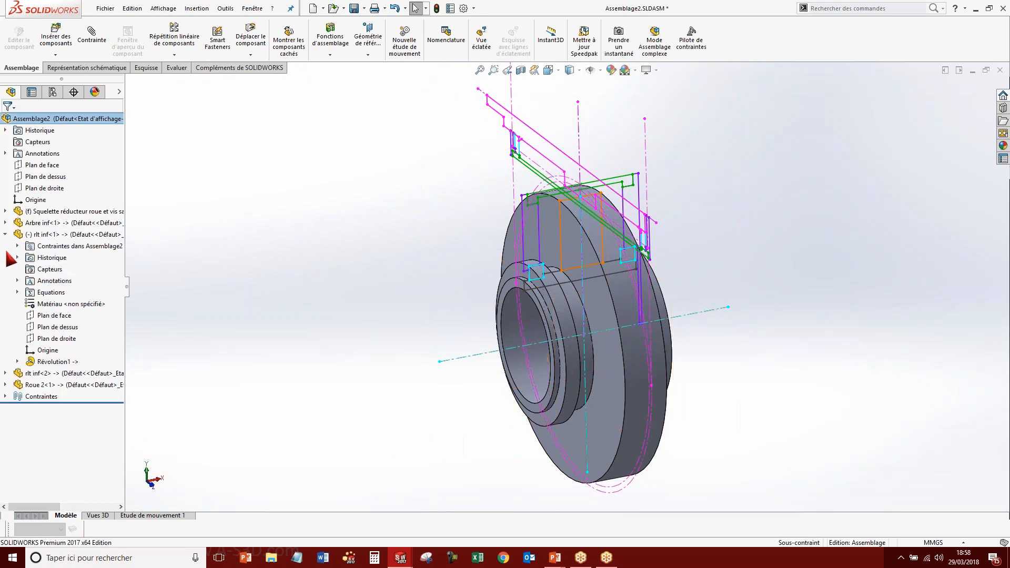
click(11, 235)
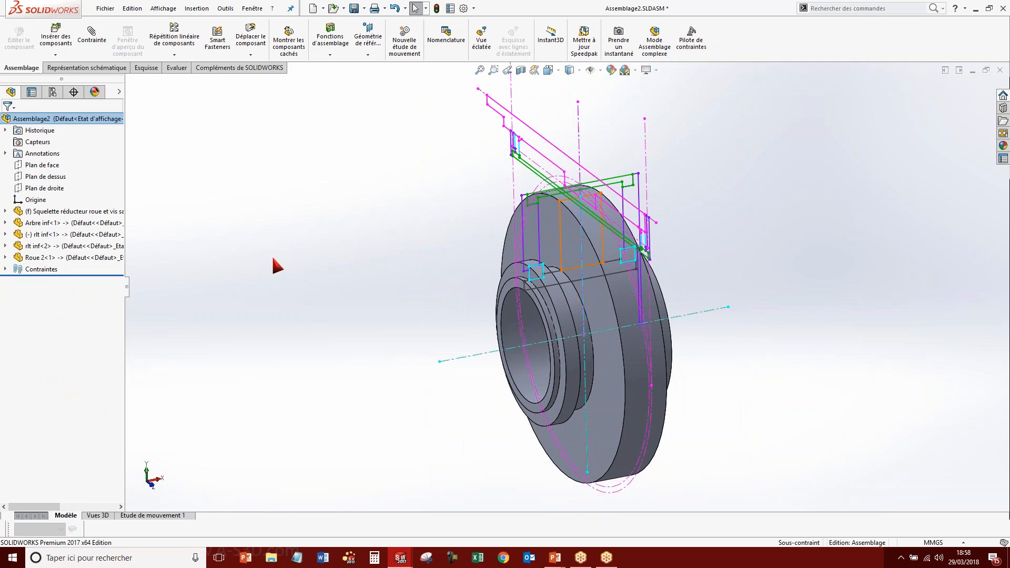
click(997, 73)
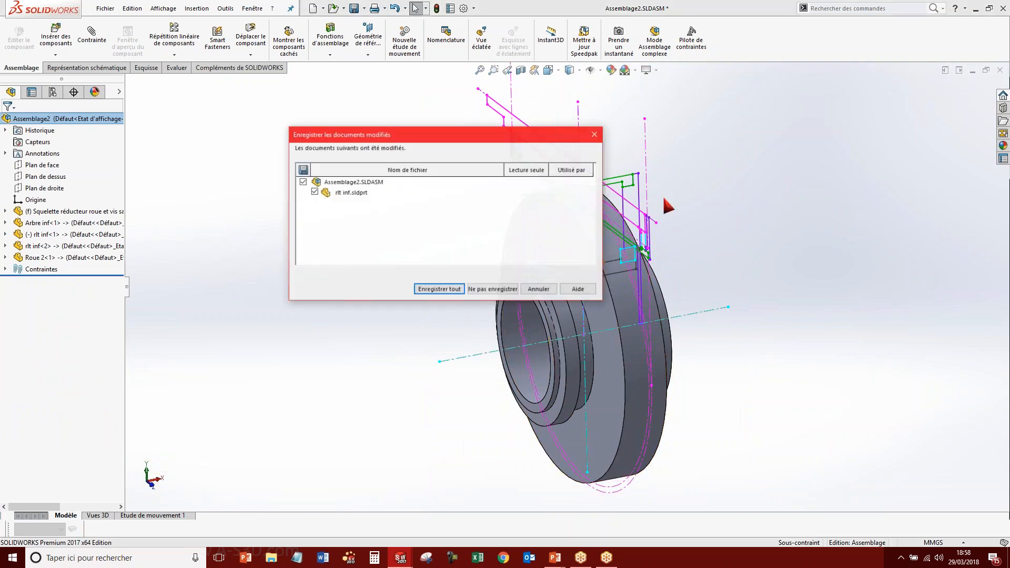
click(432, 287)
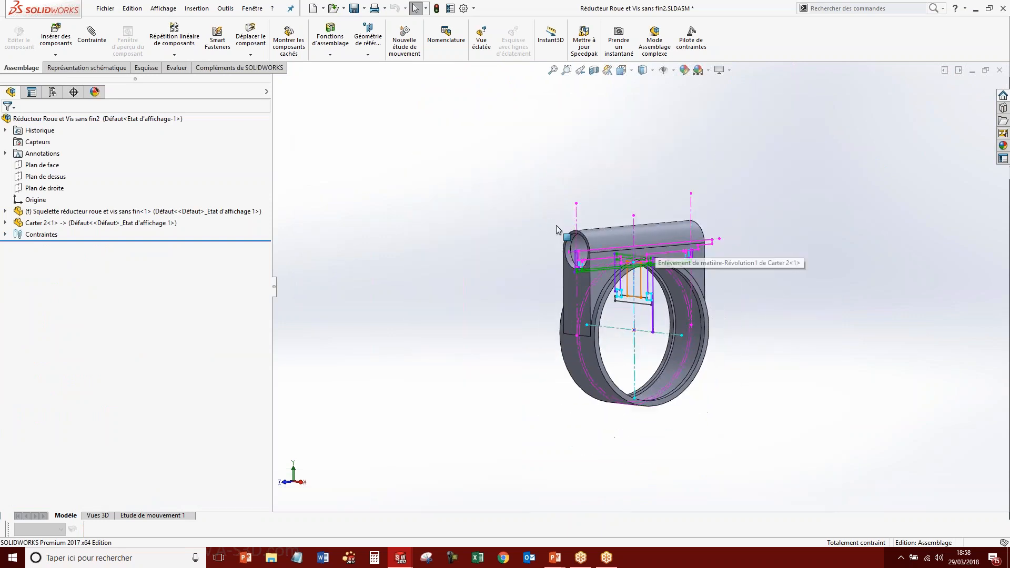
Insert Assemblage2.SLDASM at the origin of the reducer assembly, accepting the roll-forward of the skeleton part, and check its fit in the housing.
click(56, 40)
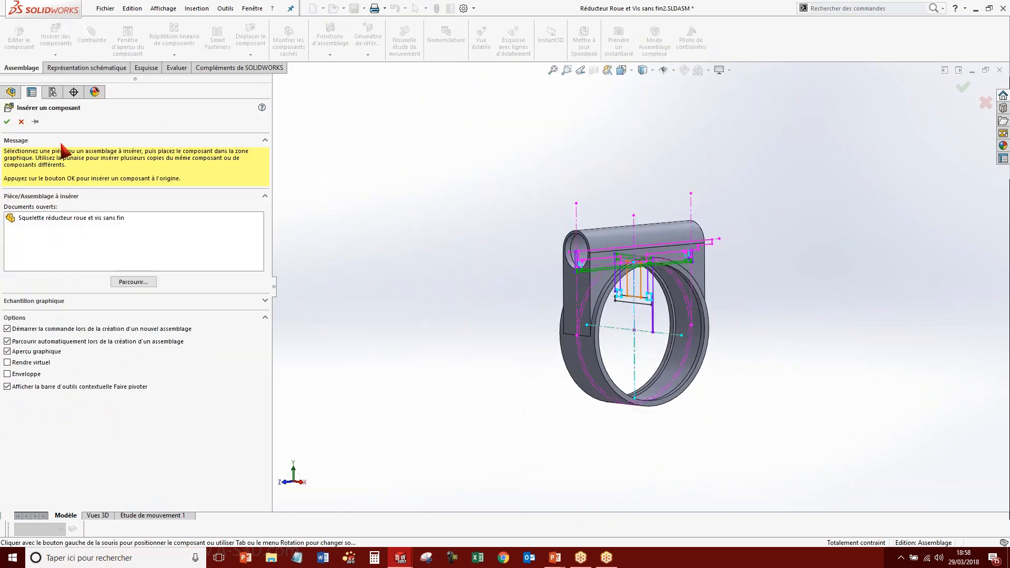
click(129, 281)
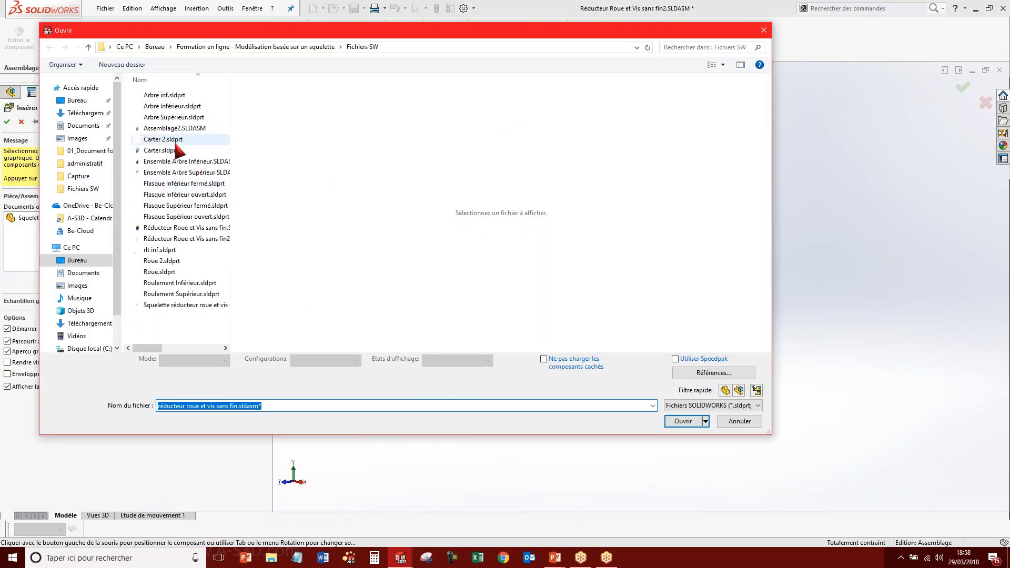
click(176, 128)
click(681, 420)
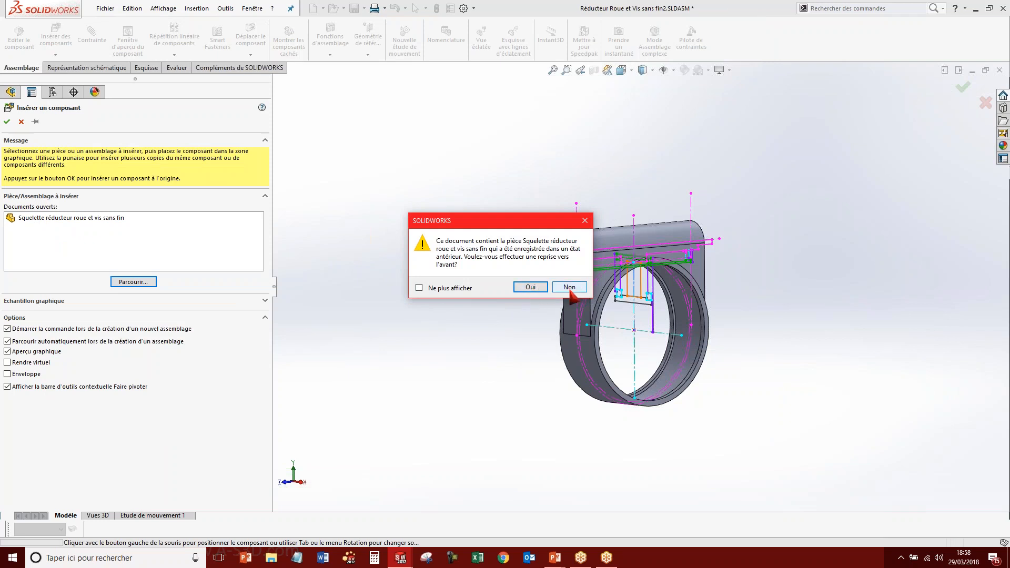
click(528, 287)
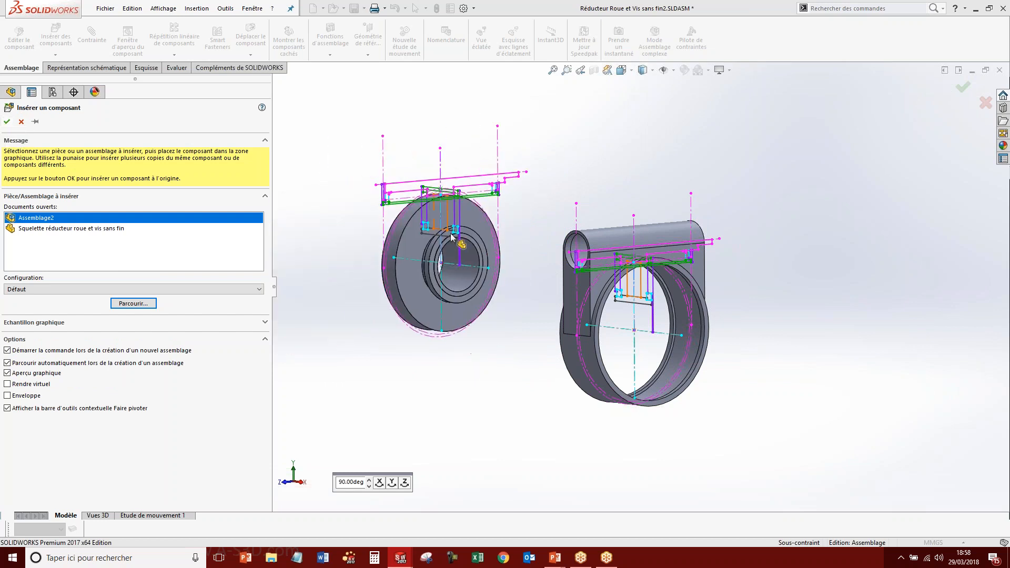
click(9, 122)
scroll(607, 303, down, 5)
middle_drag(608, 303, 687, 296)
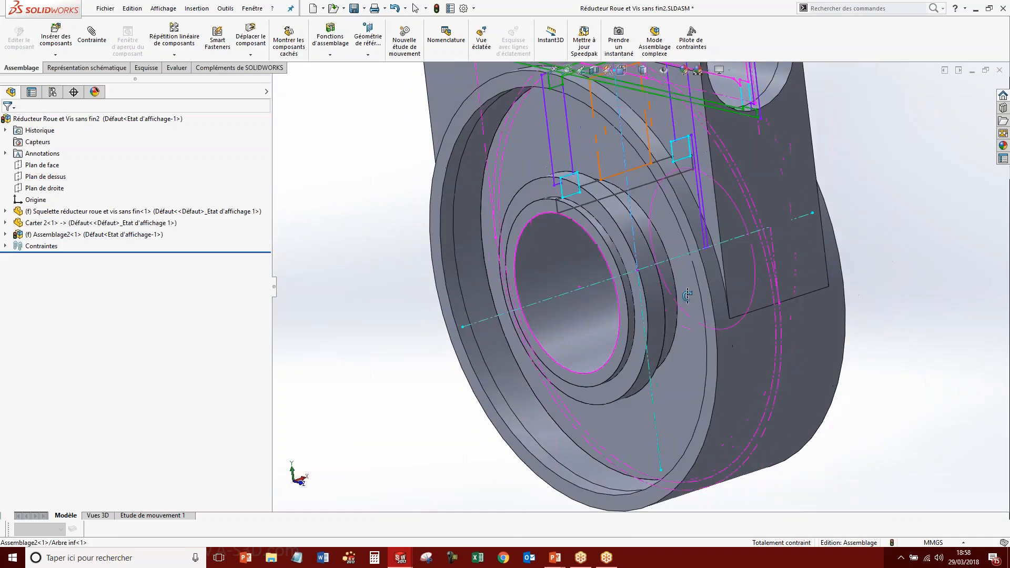
scroll(662, 289, up, 4)
middle_drag(633, 247, 674, 263)
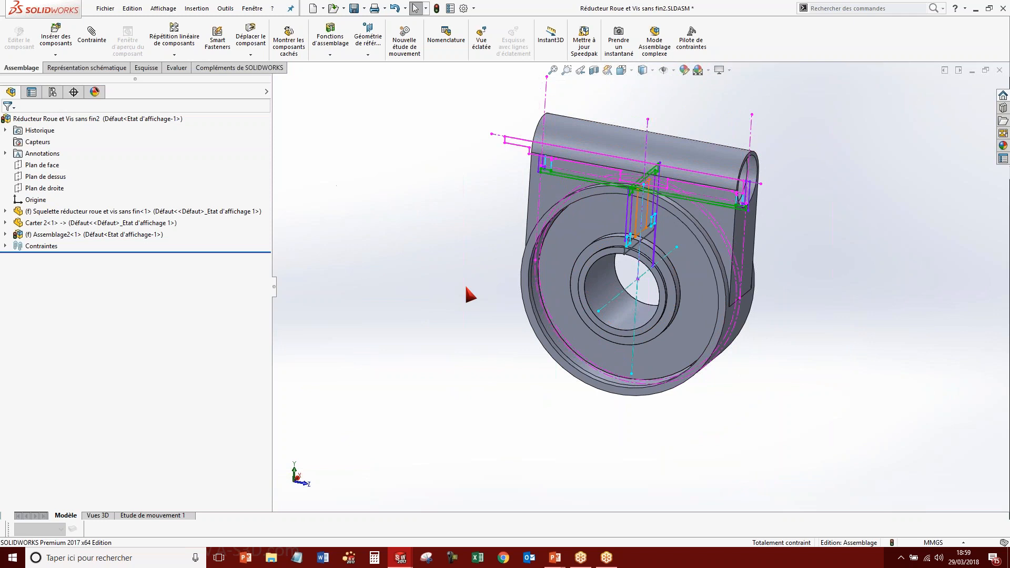
Switch to the Réducteur Roue et Vis sans fin assembly and rebuild it with the changed models.
key(ctrl+Tab)
click(429, 138)
key(ctrl+Tab)
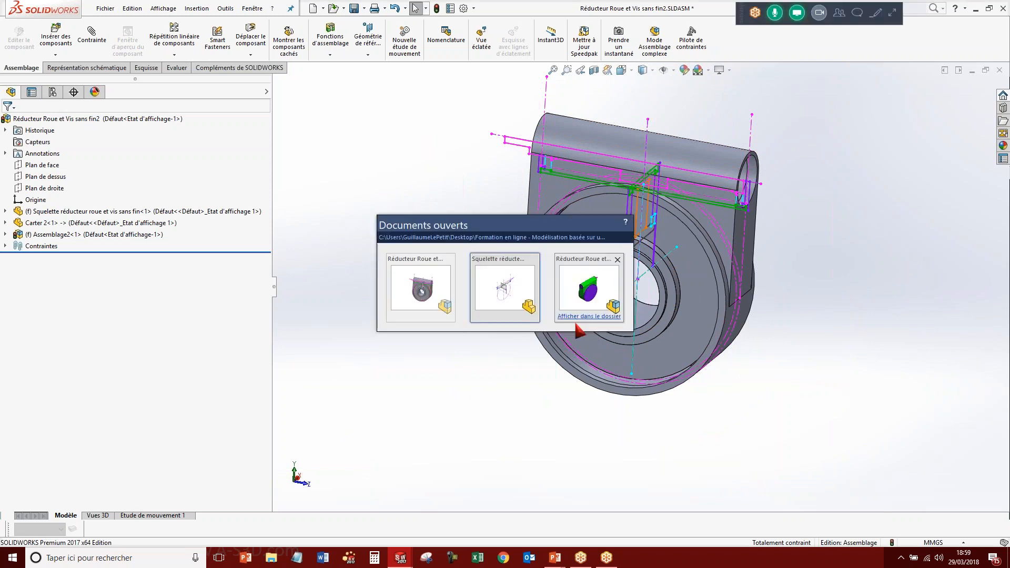
click(575, 321)
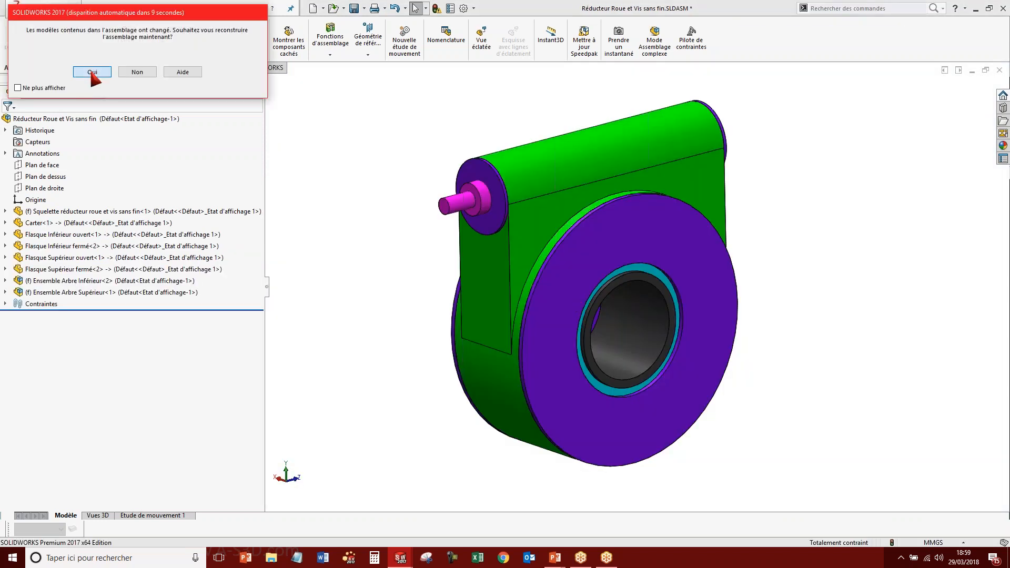
click(74, 68)
middle_drag(525, 286, 536, 265)
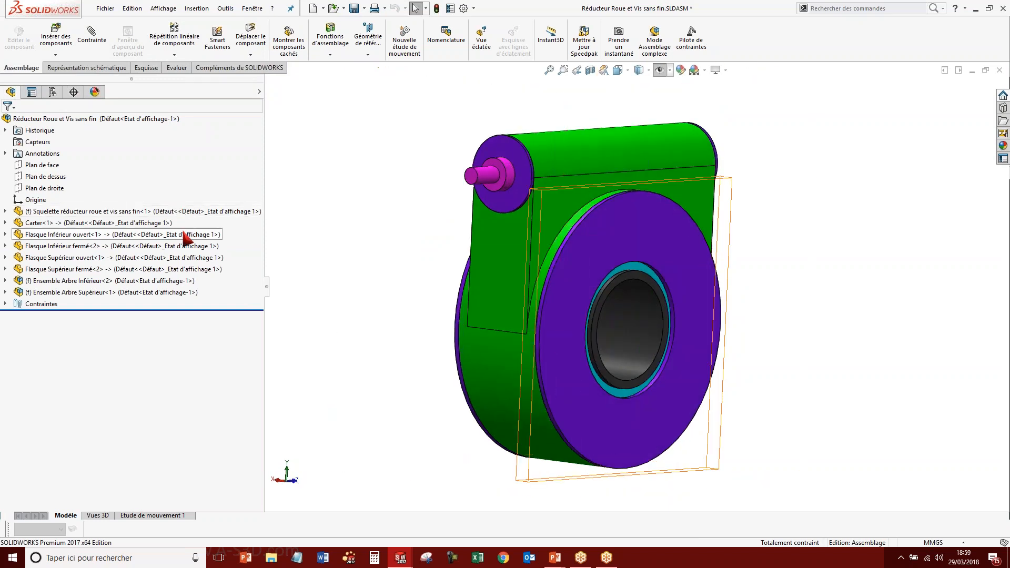
Isolate the Ensemble Arbre Inférieur subassembly to examine its wheel, shaft and bearings, then exit isolation.
click(63, 280)
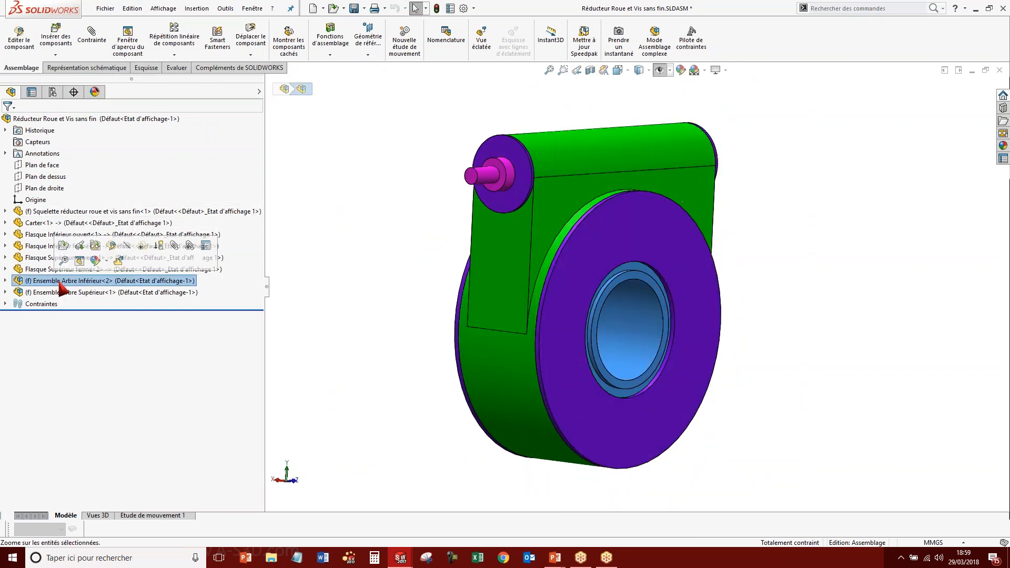
right_click(59, 281)
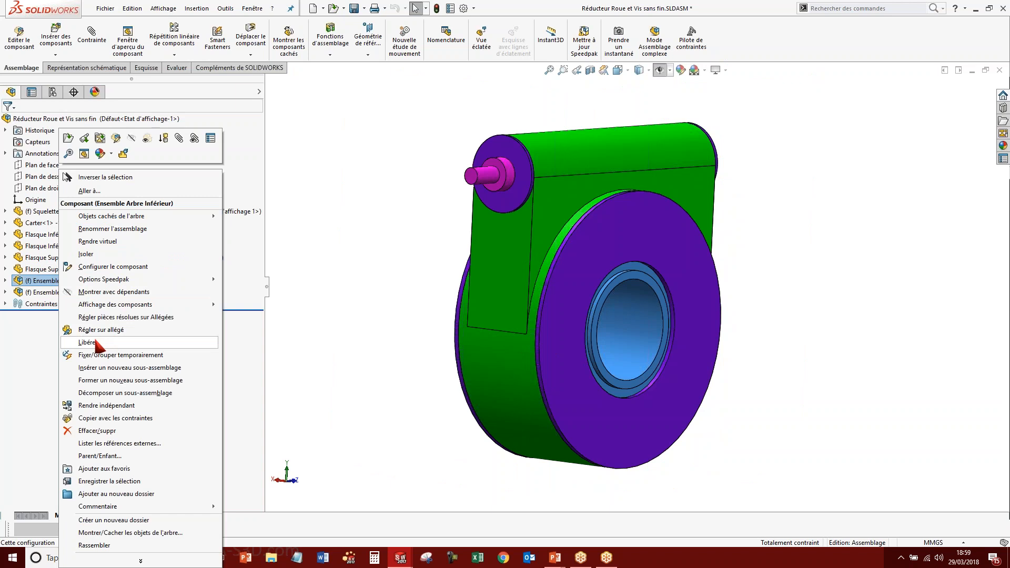
click(85, 253)
middle_drag(753, 380, 710, 371)
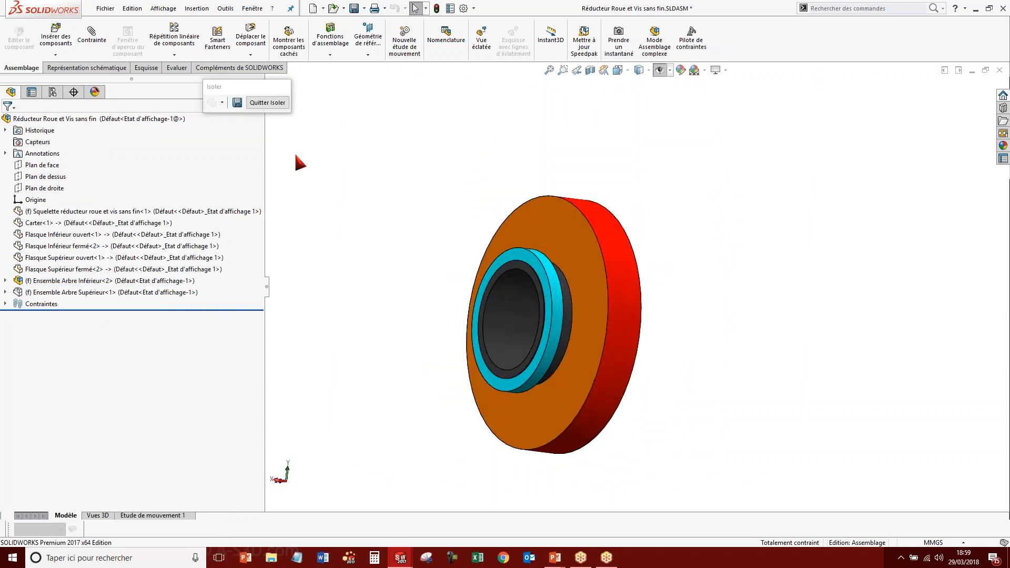
click(267, 102)
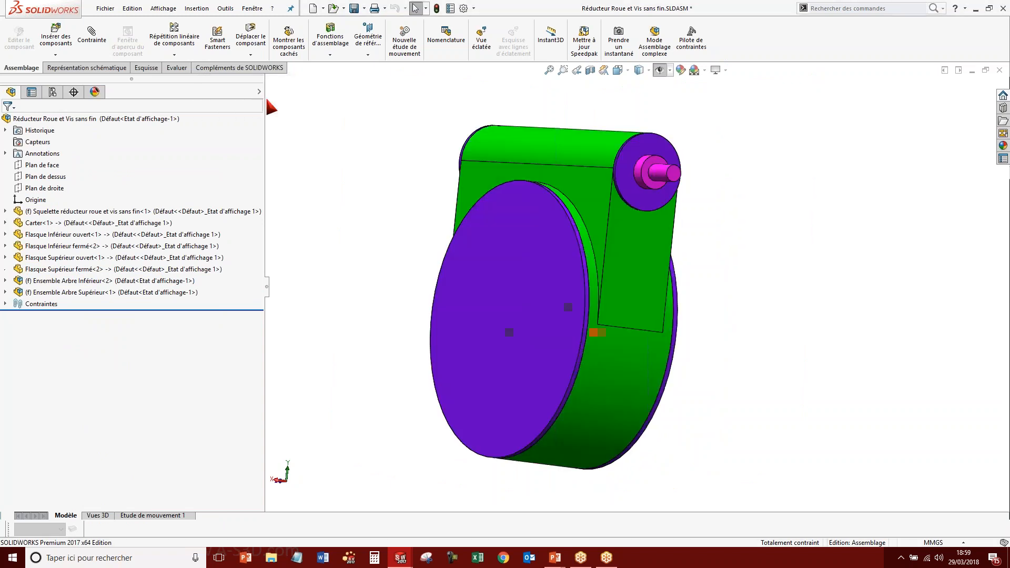
Isolate the Ensemble Arbre Supérieur subassembly to examine its worm shaft and bearings, then exit isolation.
right_click(67, 296)
click(112, 266)
middle_drag(573, 194, 566, 313)
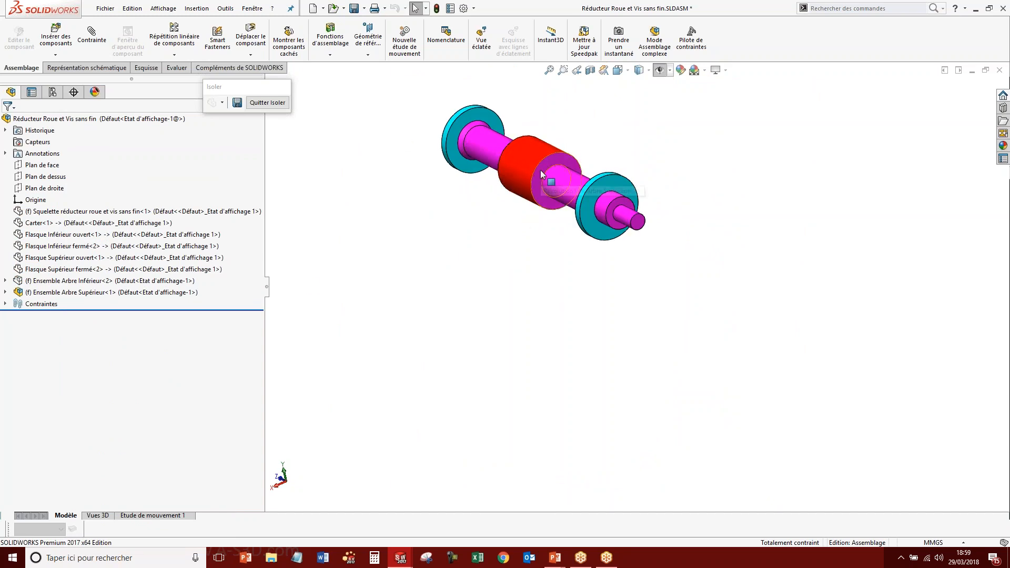
click(275, 104)
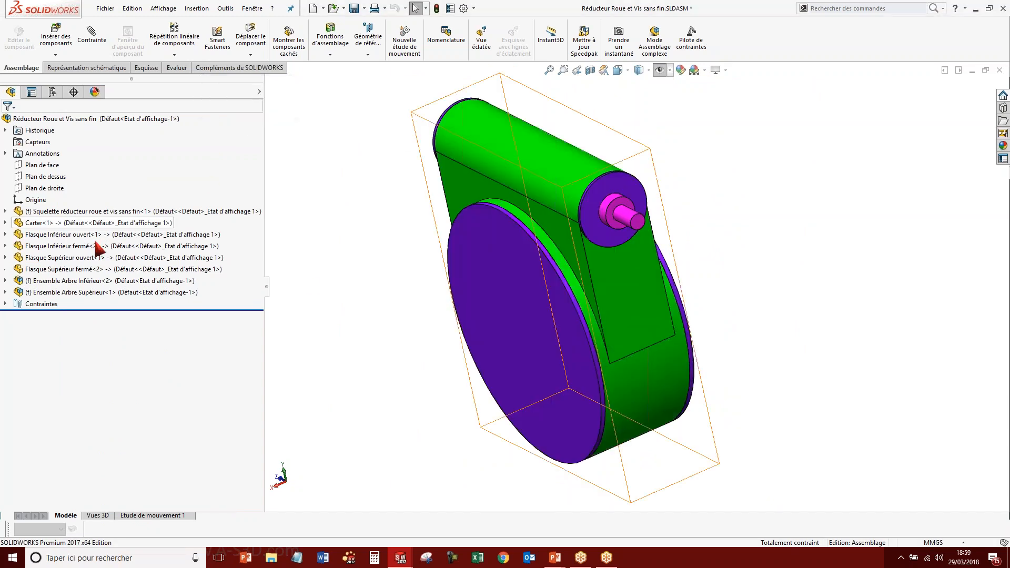
Examine how the flanges and the Carter housing reference the skeleton's sketches, then clear the selection.
click(45, 259)
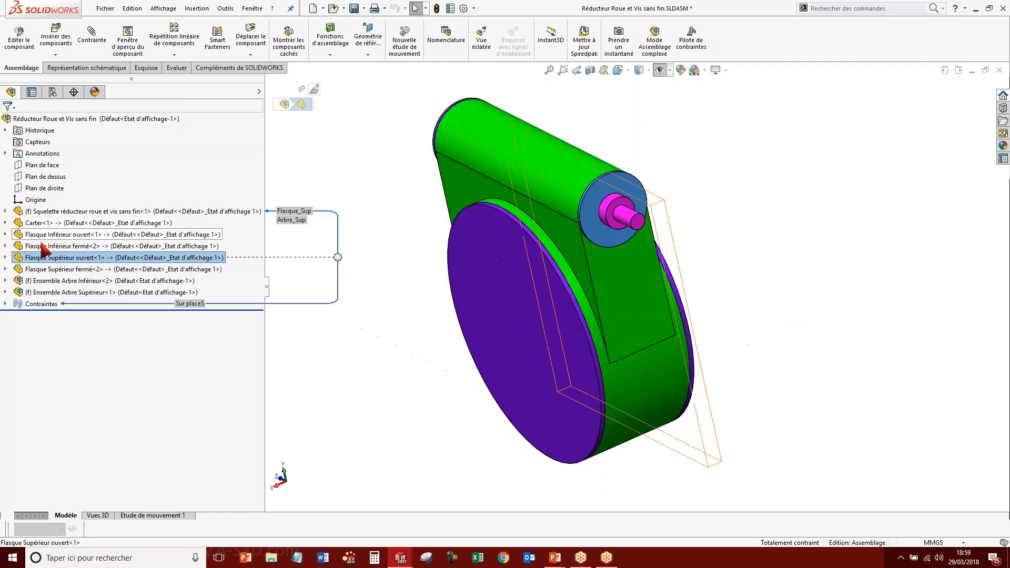
key(Up)
key(Up)
key(Up)
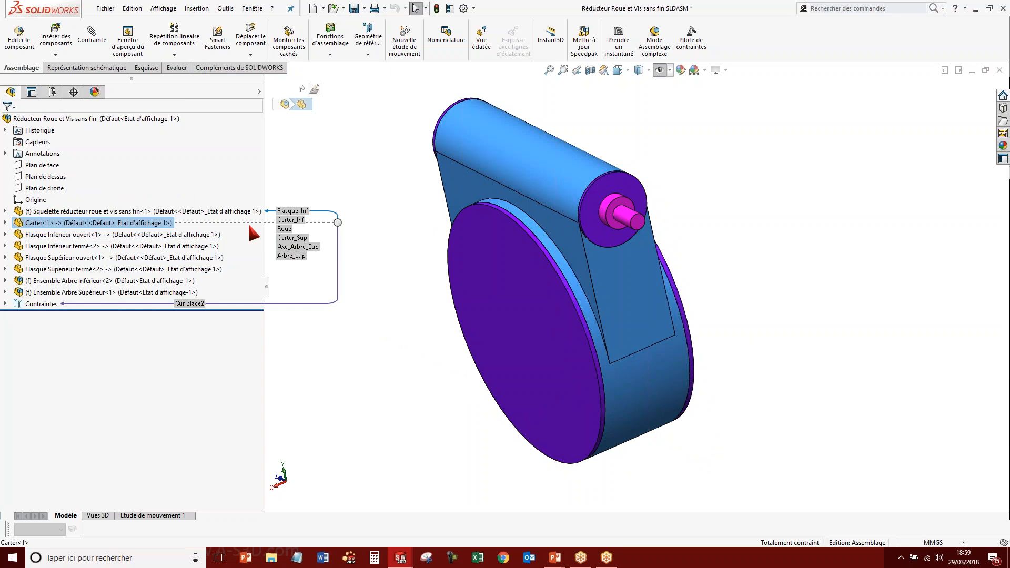
click(428, 293)
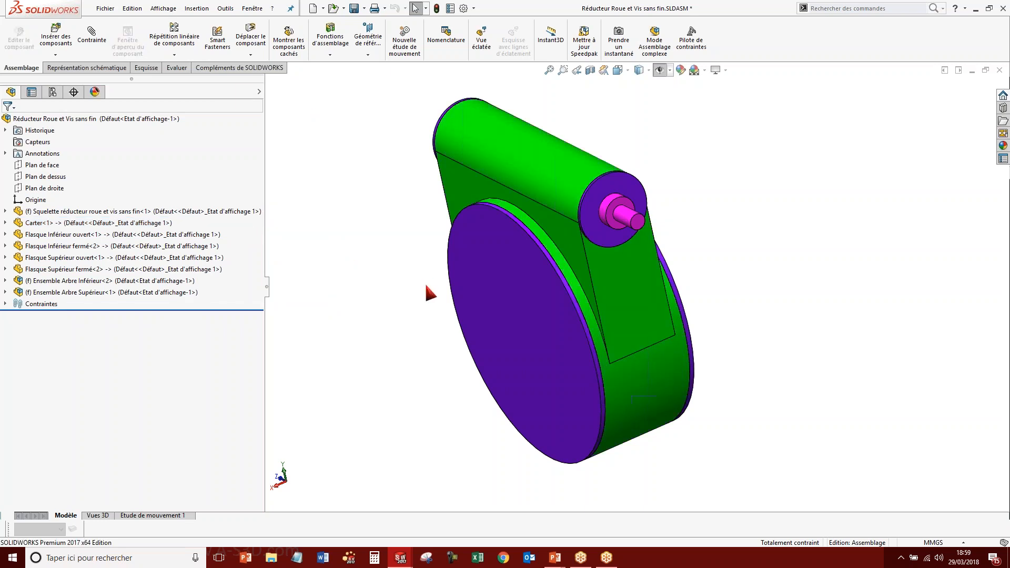
Examine the complete reducer from the open lower flange side, highlighting that flange's outer face.
middle_drag(428, 293, 906, 410)
scroll(862, 417, up, 2)
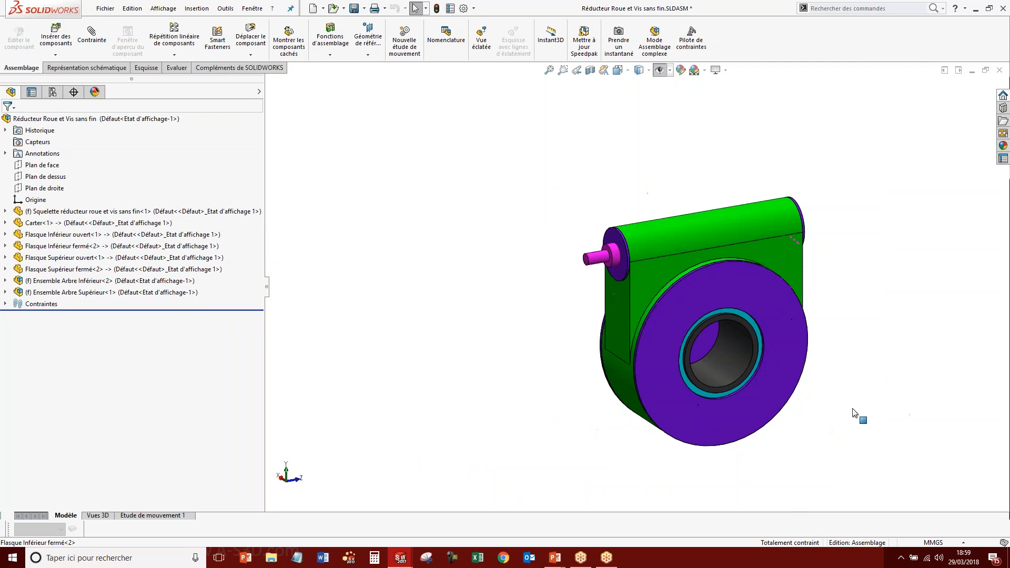
scroll(854, 407, down, 3)
scroll(793, 309, up, 3)
scroll(579, 195, down, 3)
scroll(633, 314, up, 2)
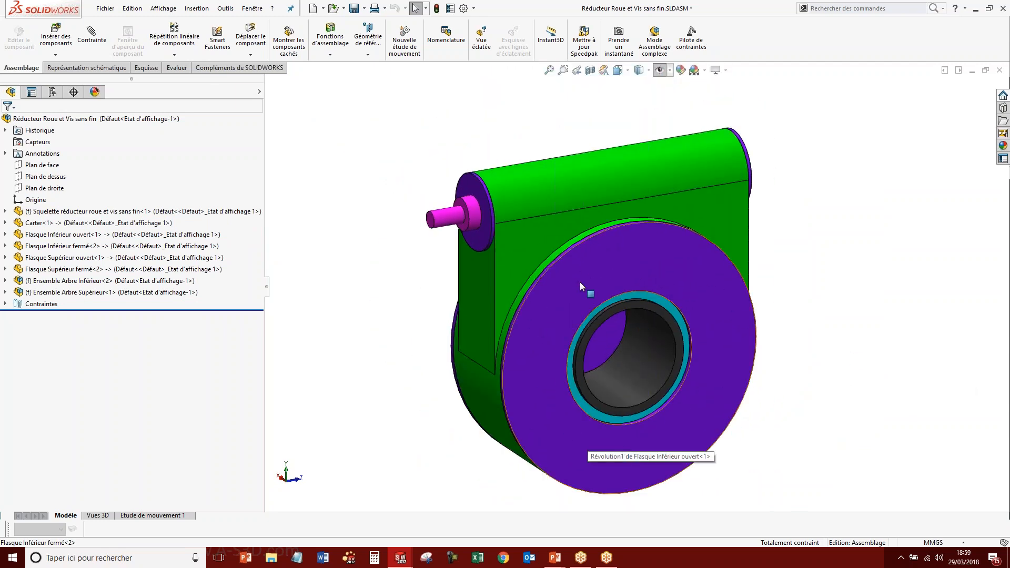
click(592, 266)
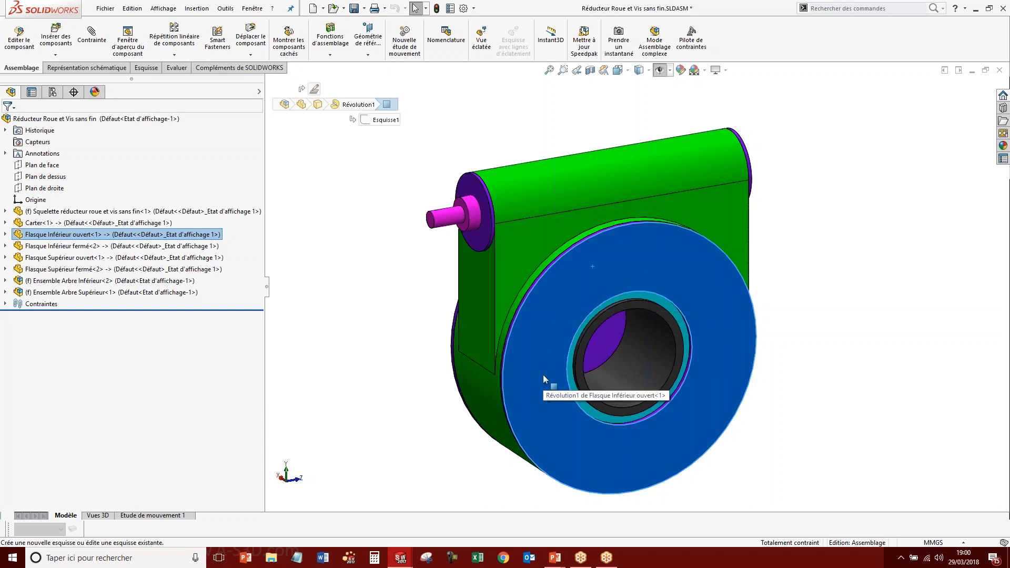
click(374, 271)
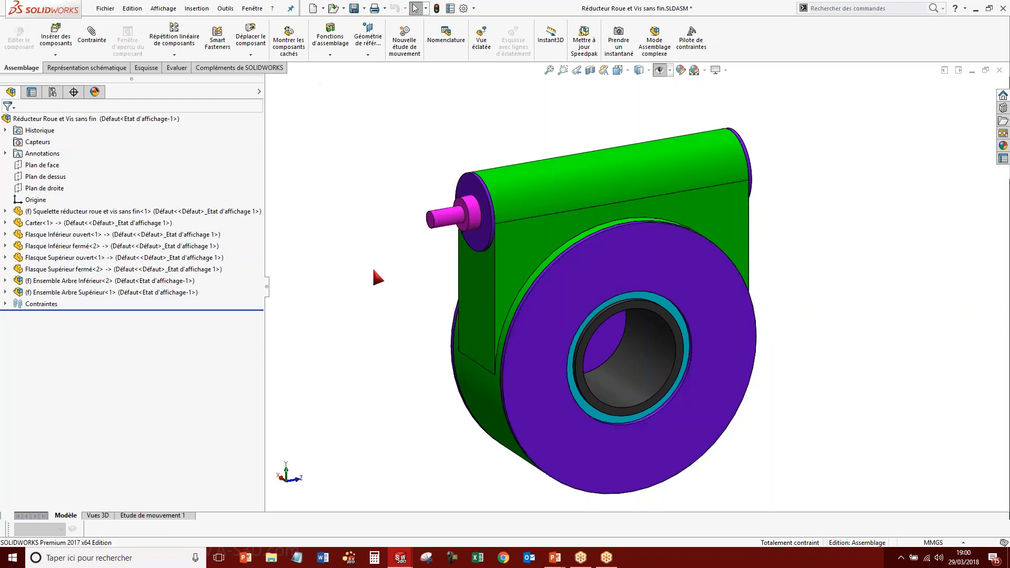
Switch to the skeleton part and open its equations and global variables for editing.
key(ctrl+Tab)
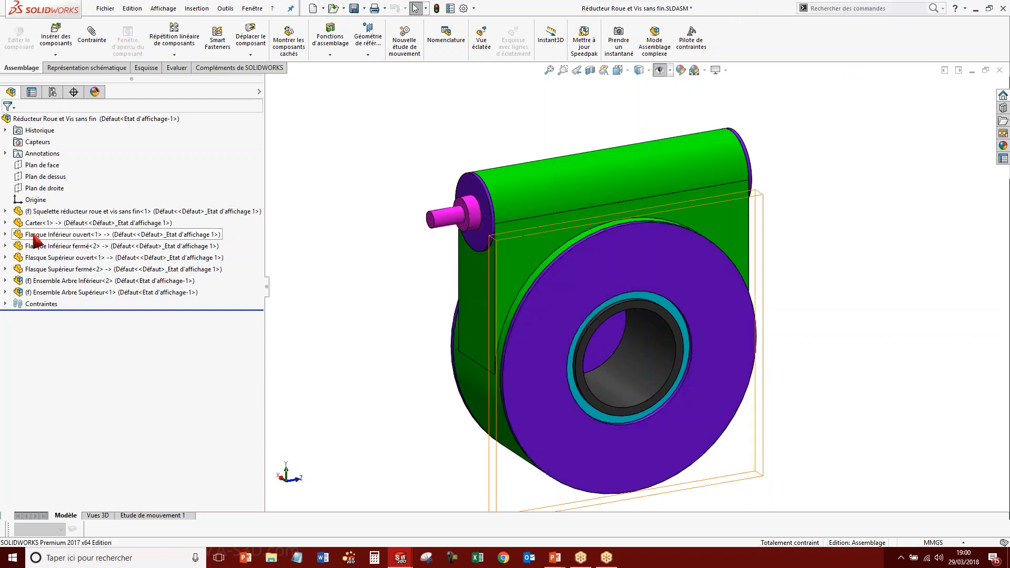
click(63, 211)
click(61, 176)
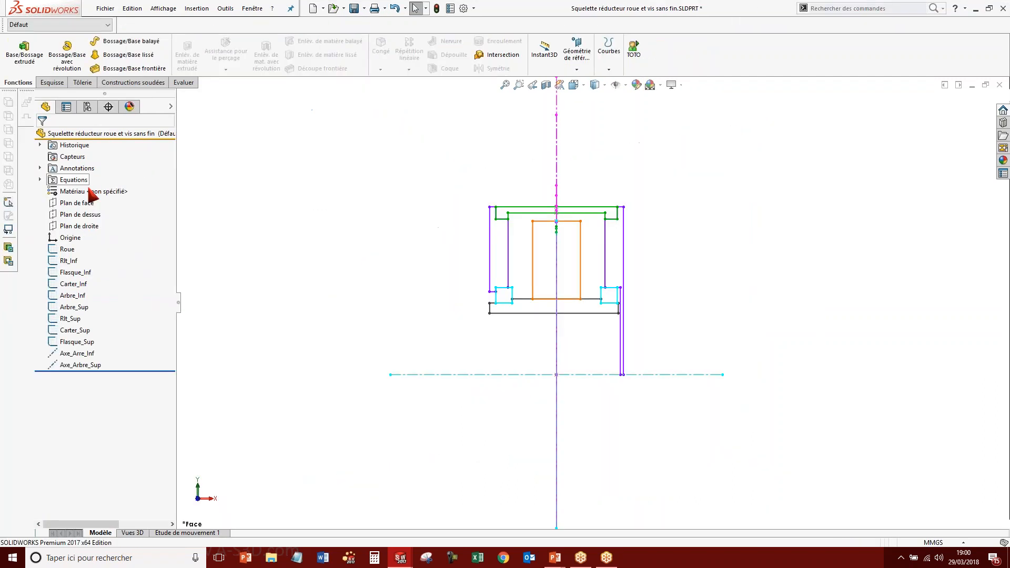
click(225, 8)
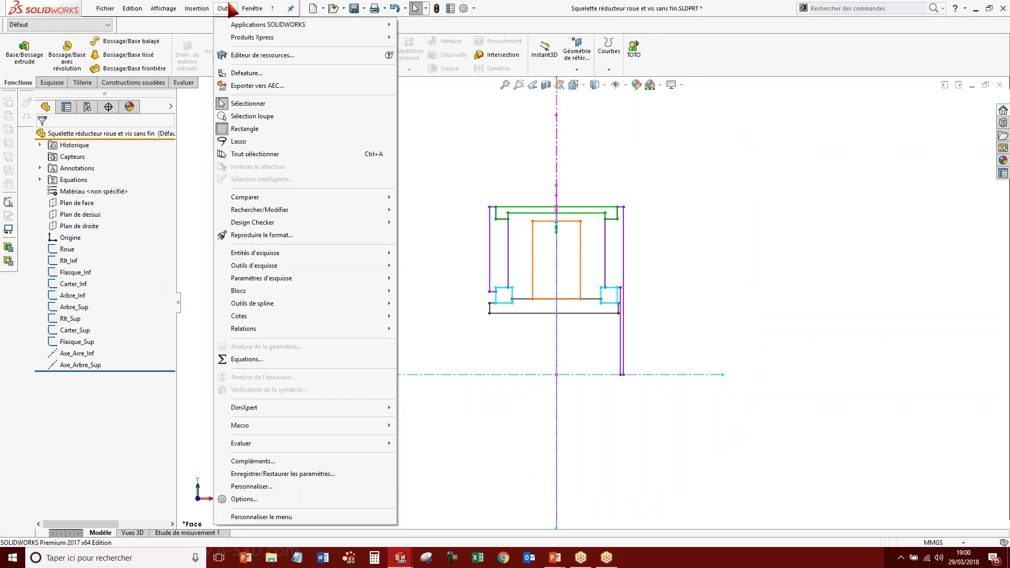
click(248, 360)
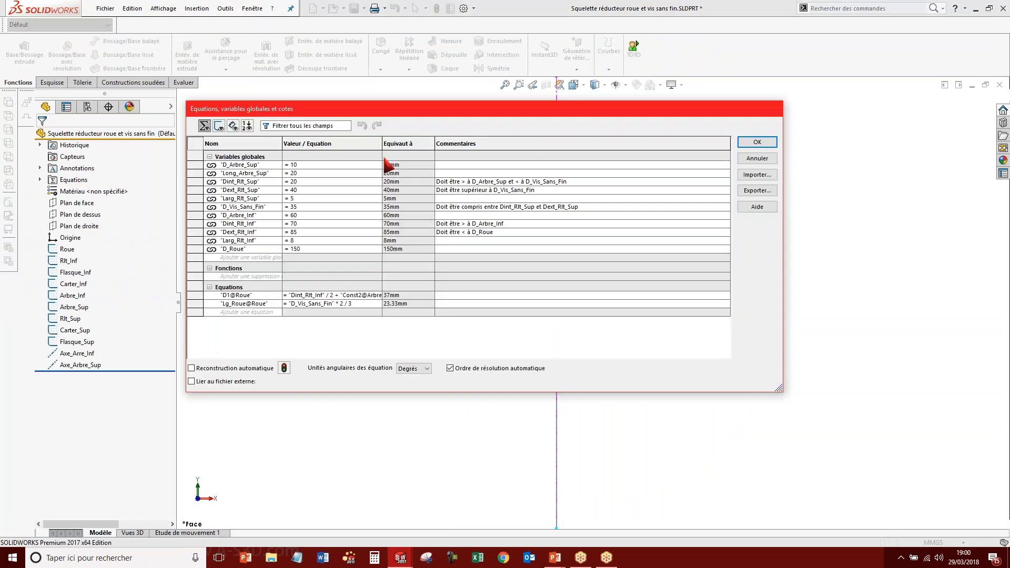
drag(456, 116, 473, 135)
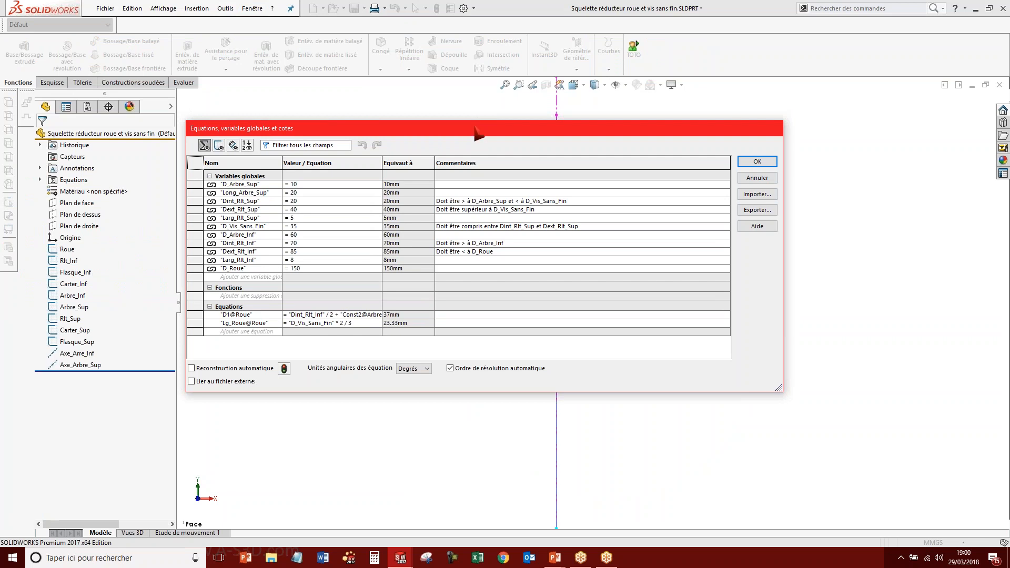
drag(495, 75, 543, 97)
Set the global variables D_Arbre_Sup to 30 and Long_Arbre_Sup to 50.
click(366, 146)
key(BackSpace)
key(BackSpace)
text(30)
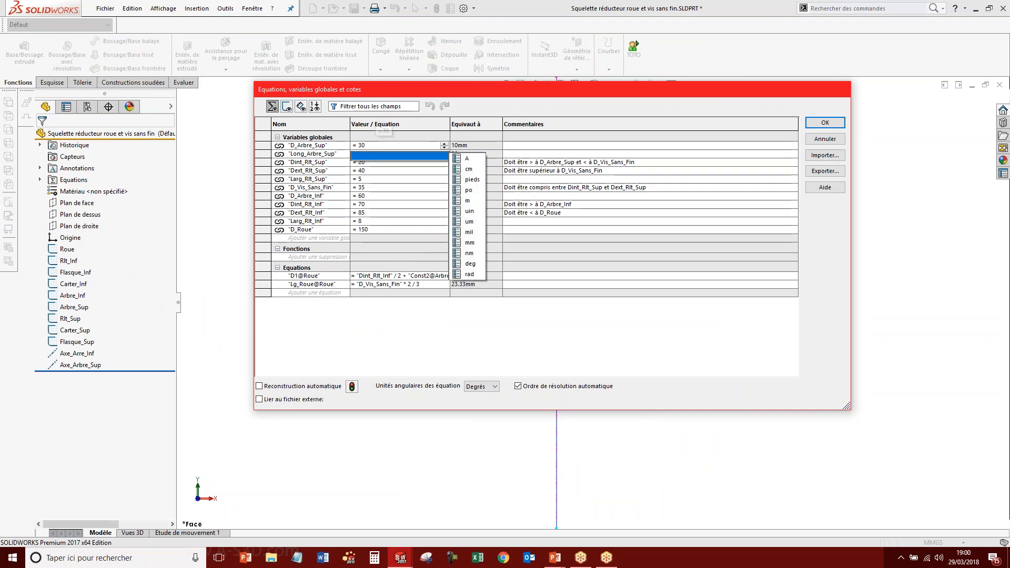
click(383, 154)
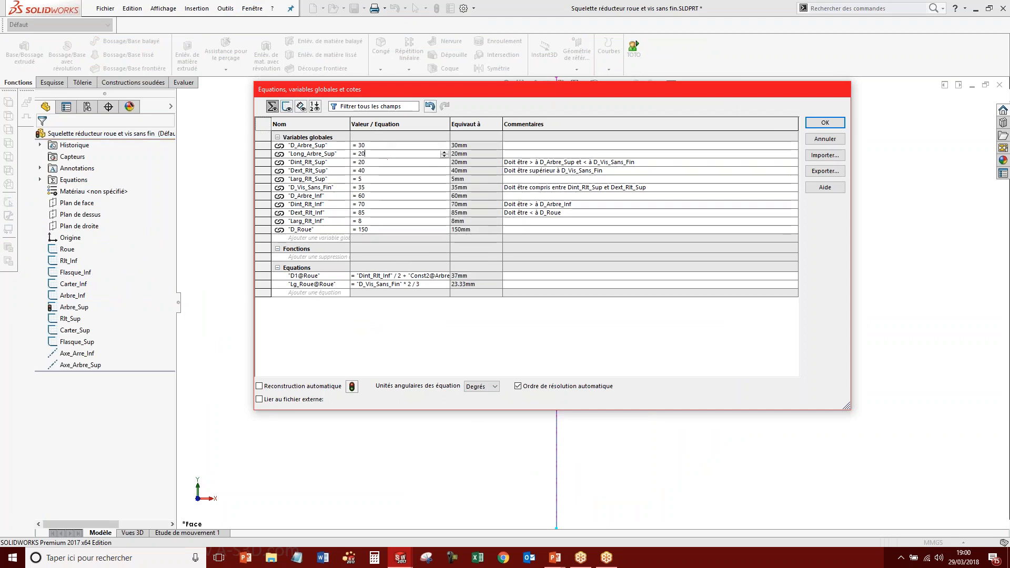
double_click(377, 154)
text(50)
click(379, 187)
Check the comment constraining Dint_Rlt_Sup and set that variable to 40.
click(379, 161)
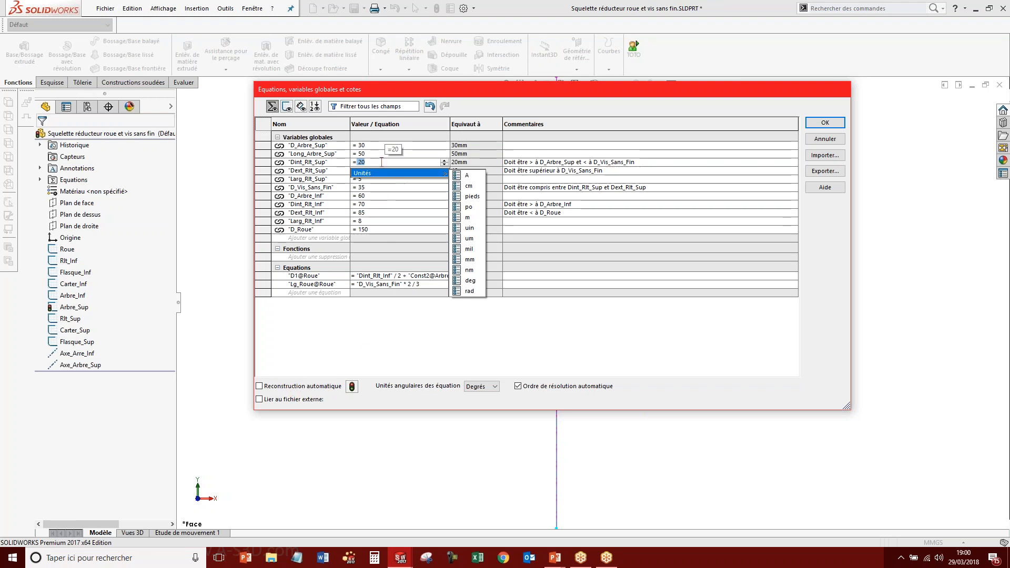
click(588, 162)
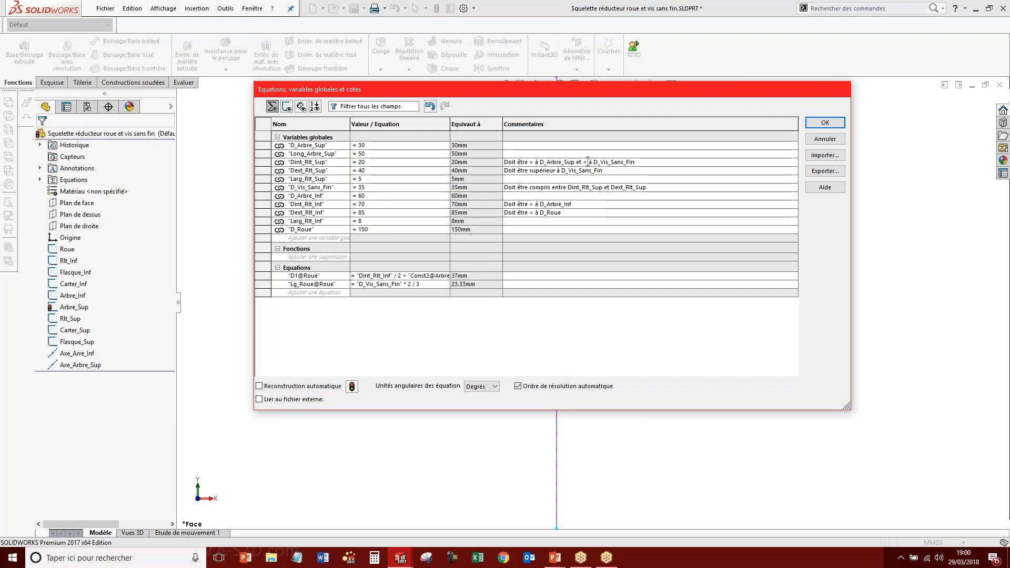
drag(514, 162, 572, 161)
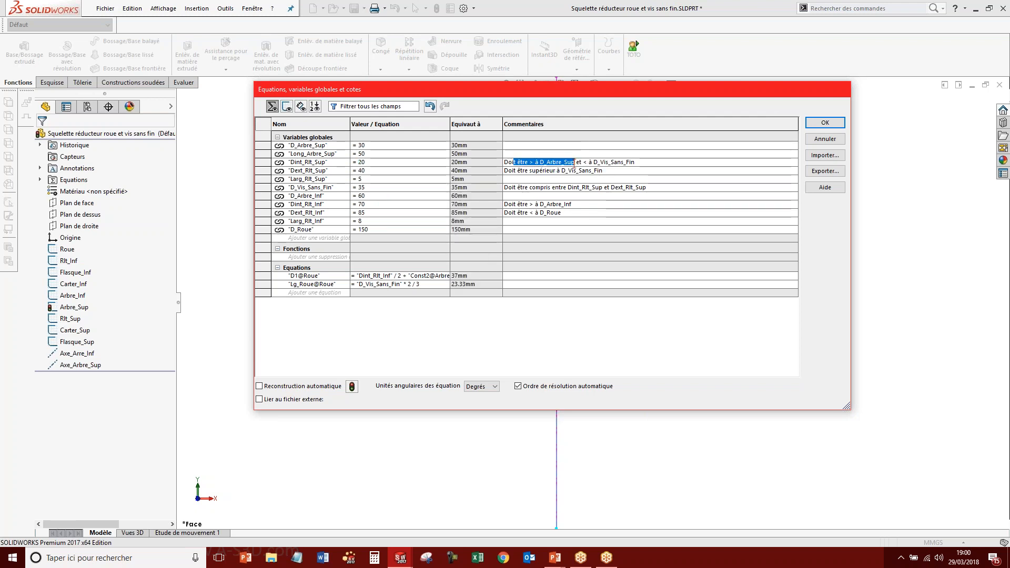
click(369, 162)
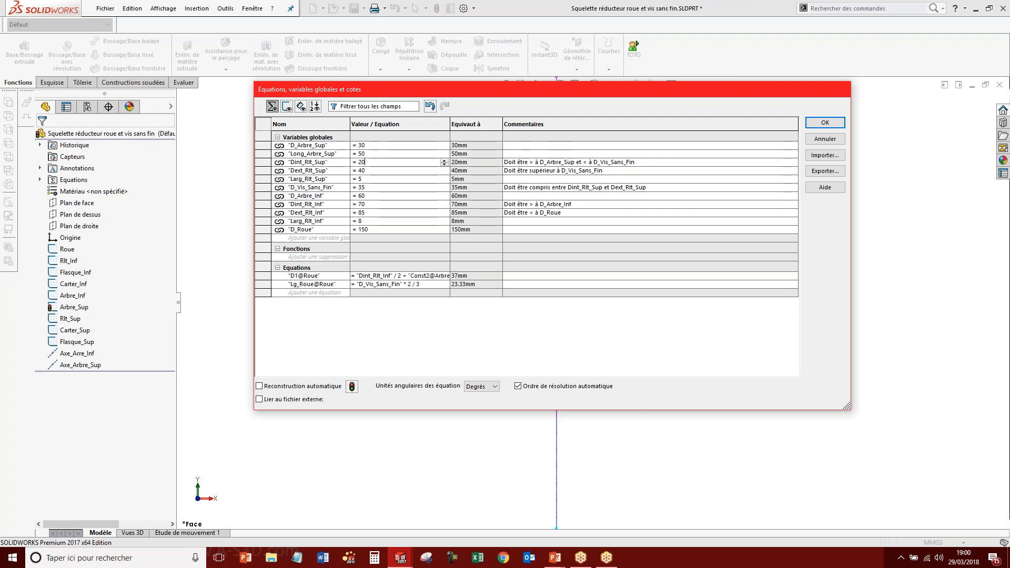
mouse_move(442, 173)
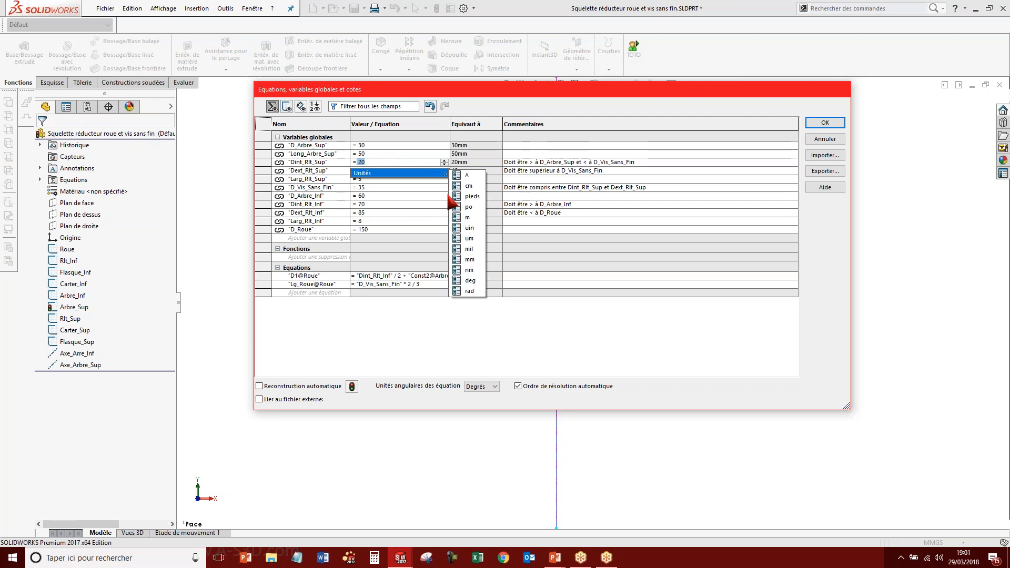
text(40)
key(Return)
Set the upper bearing's inner diameter variable Dint_Rlt_Sup to 35.
click(379, 179)
click(363, 162)
double_click(360, 162)
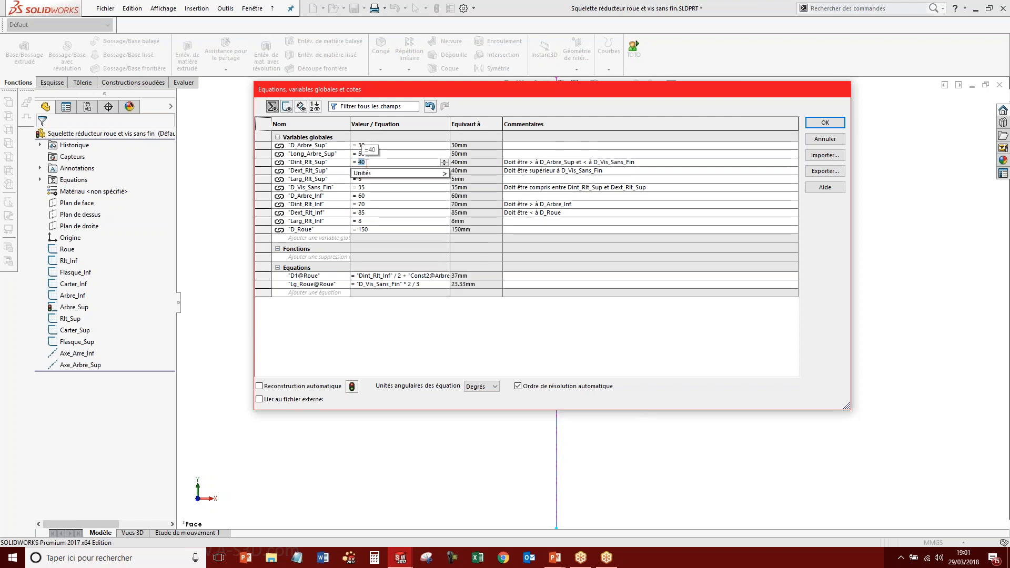
text(35)
Set the worm diameter variable D_Vis_Sans_Fin to 40.
click(365, 187)
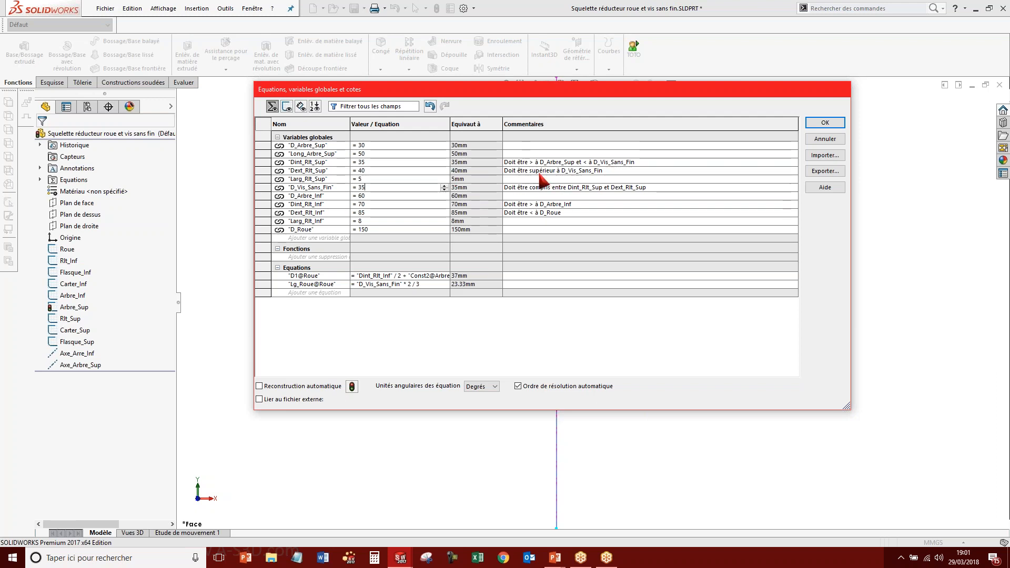
click(372, 187)
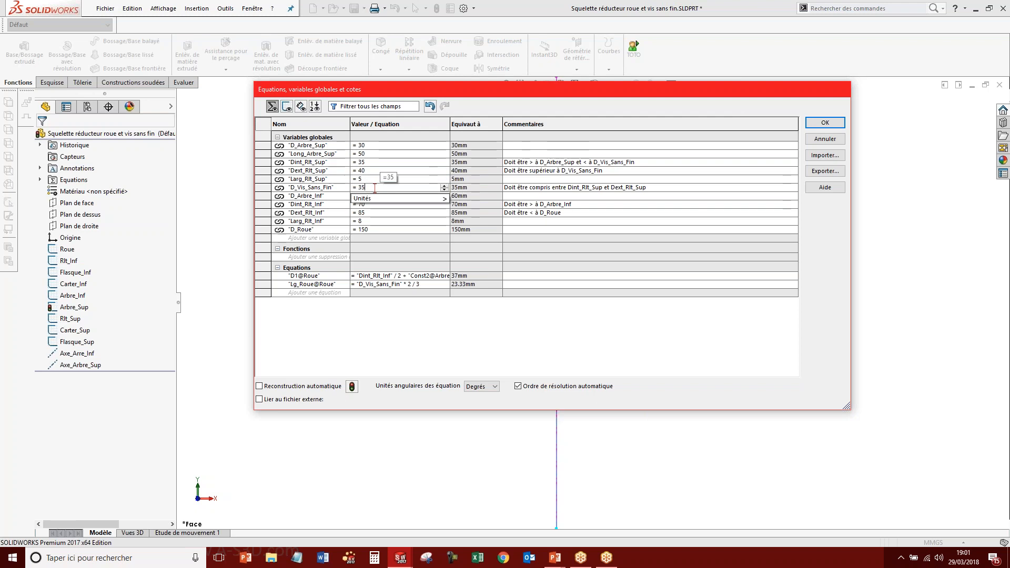
key(BackSpace)
key(BackSpace)
mouse_move(429, 206)
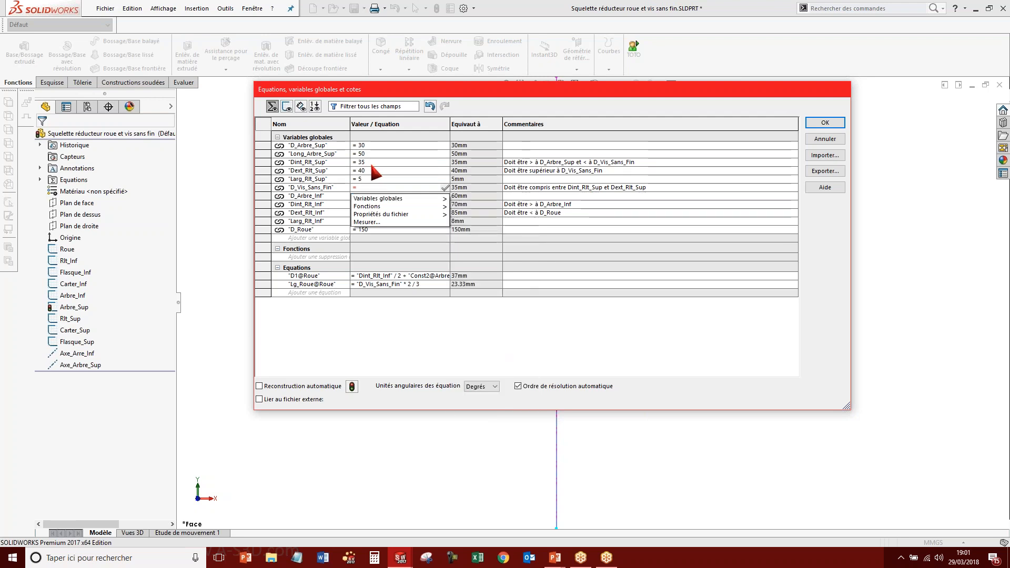
click(371, 165)
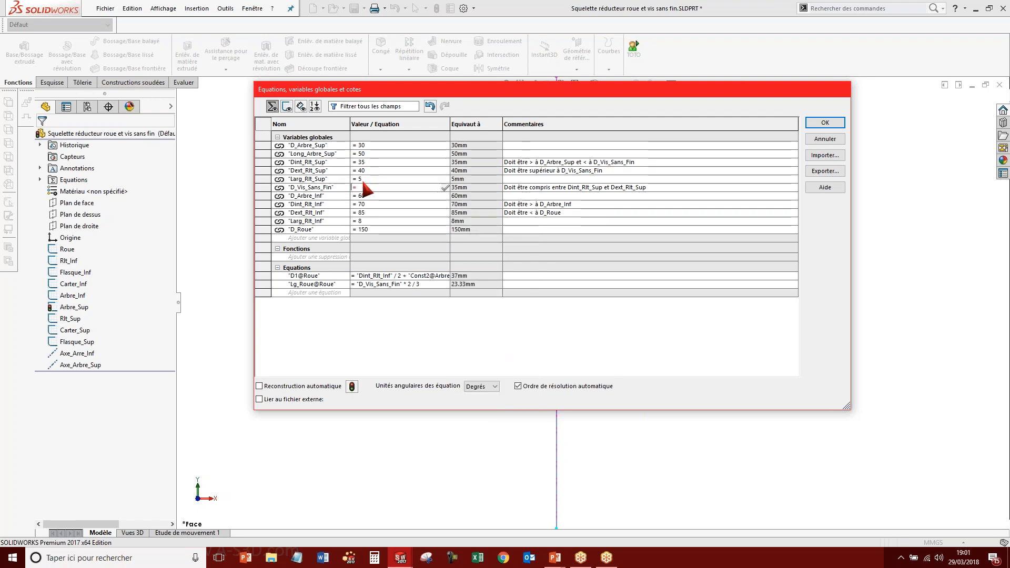
click(367, 188)
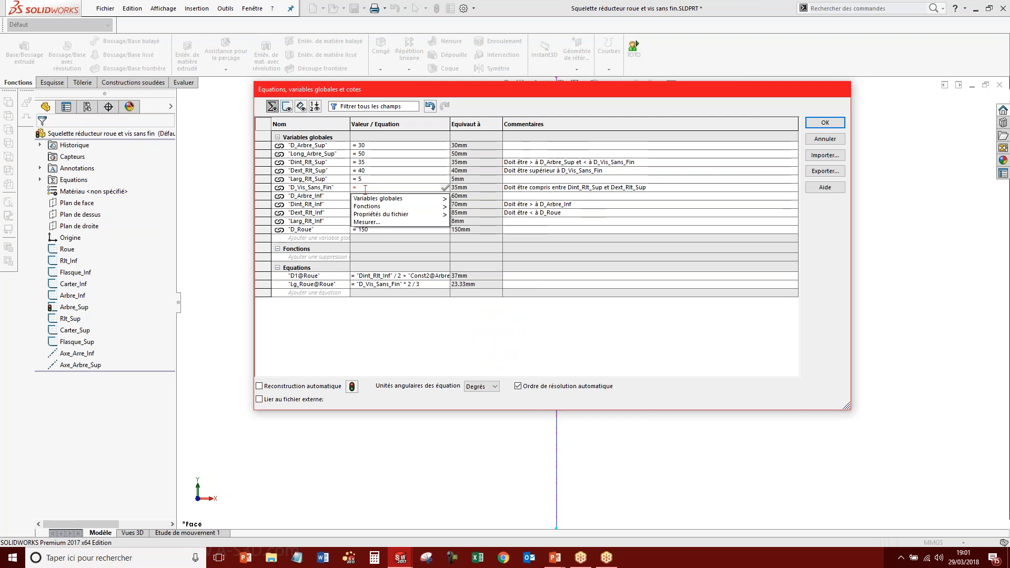
text(40)
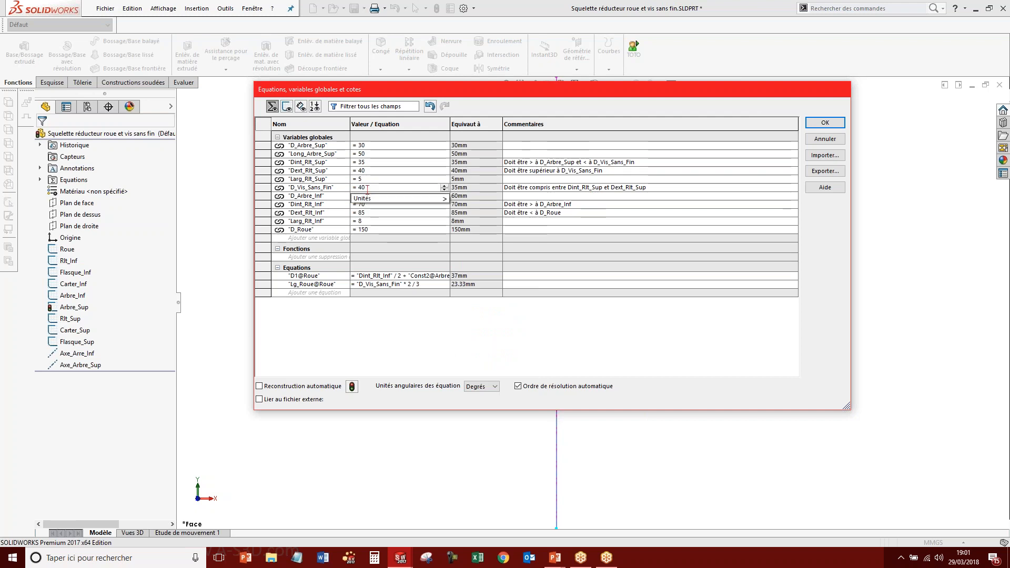
Set the upper bearing's outer diameter variable Dext_Rlt_Sup to 50 and its width variable Larg_Rlt_Sup to 10.
key(Return)
click(370, 169)
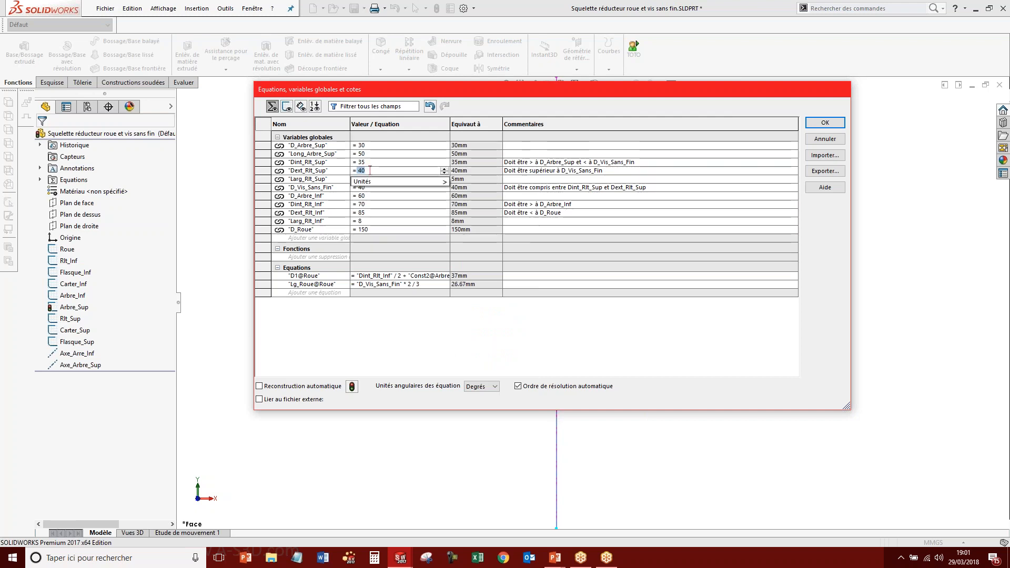
text(50)
click(364, 204)
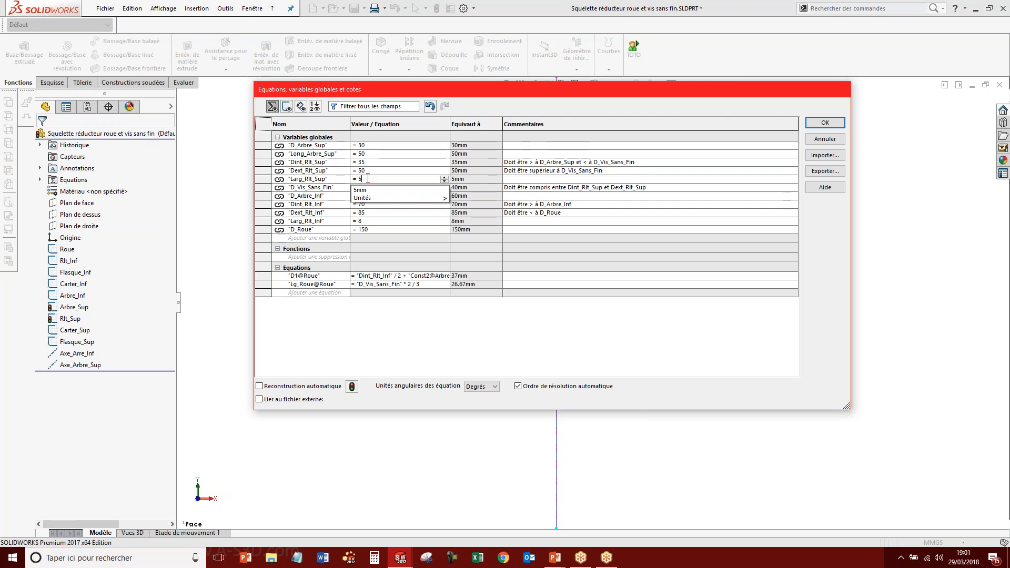
text(10)
click(407, 220)
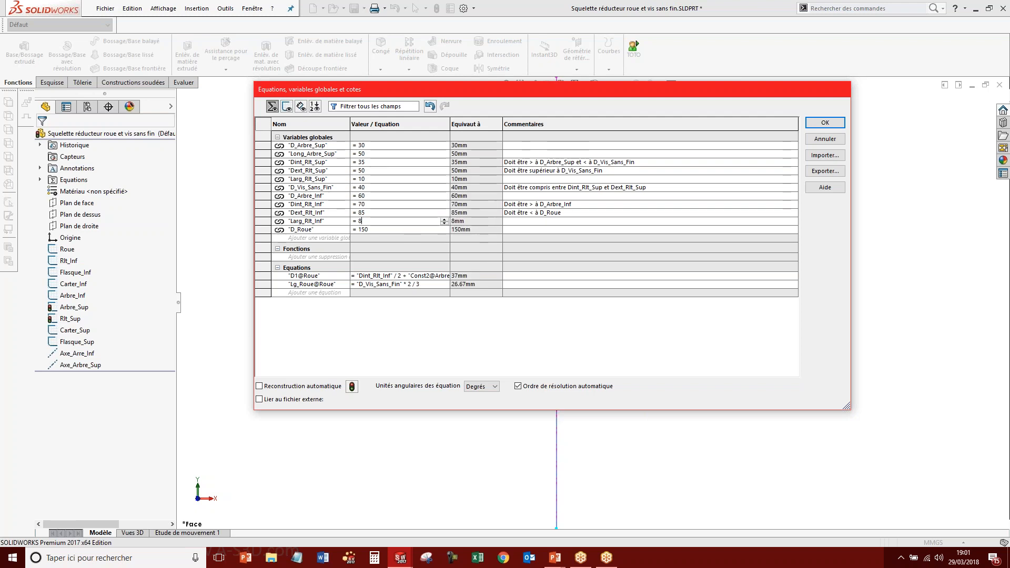
Set the lower shaft diameter variable D_Arbre_Inf to 75 and the lower bearing's inner diameter Dint_Rlt_Inf to 85.
click(375, 195)
double_click(375, 196)
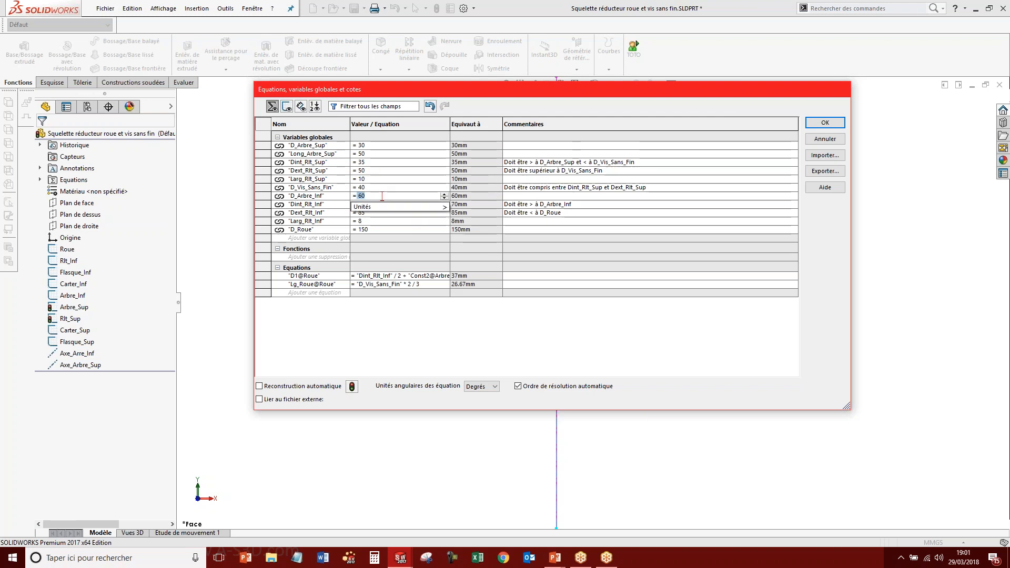
text(75)
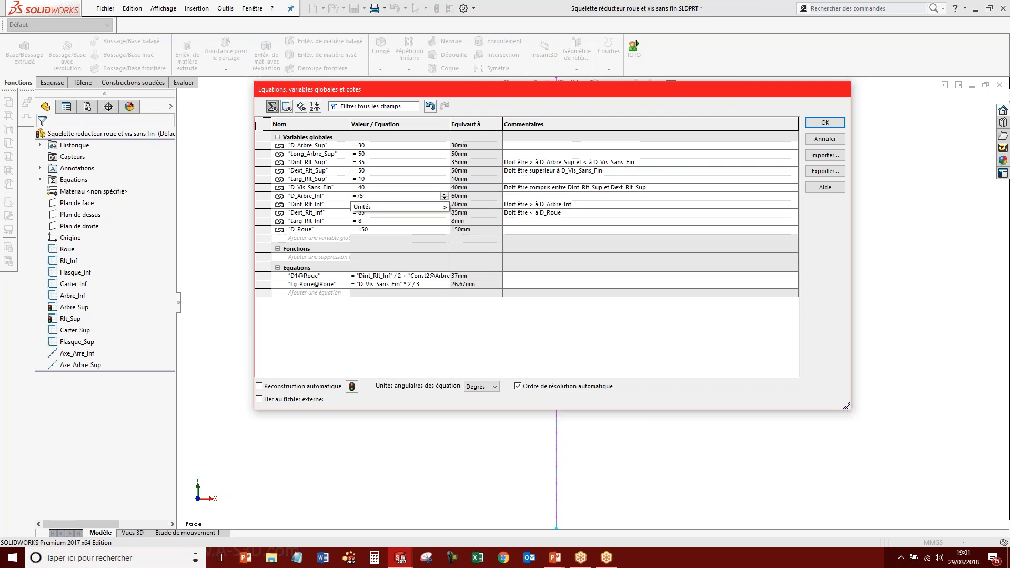
click(390, 204)
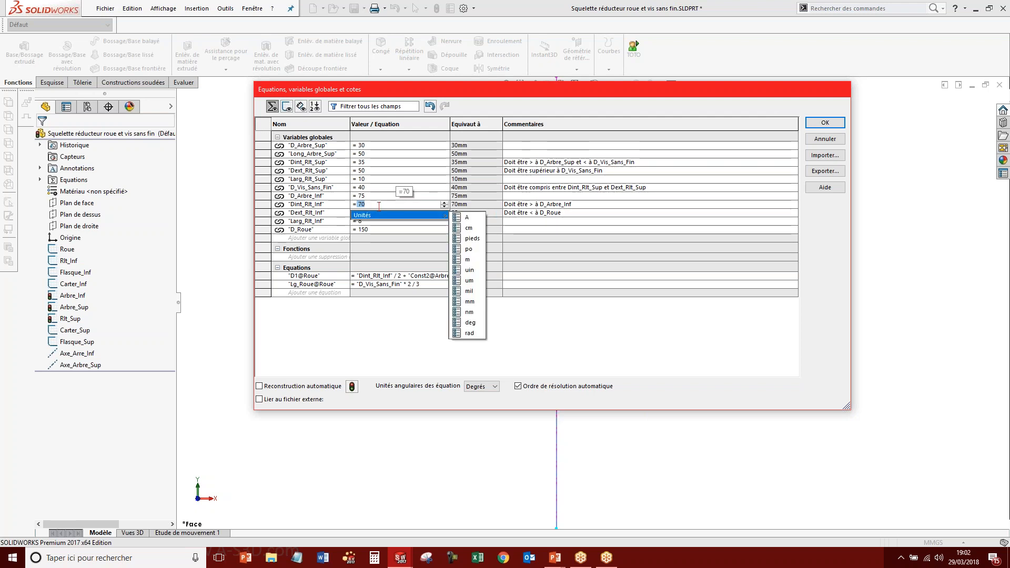
text(8)
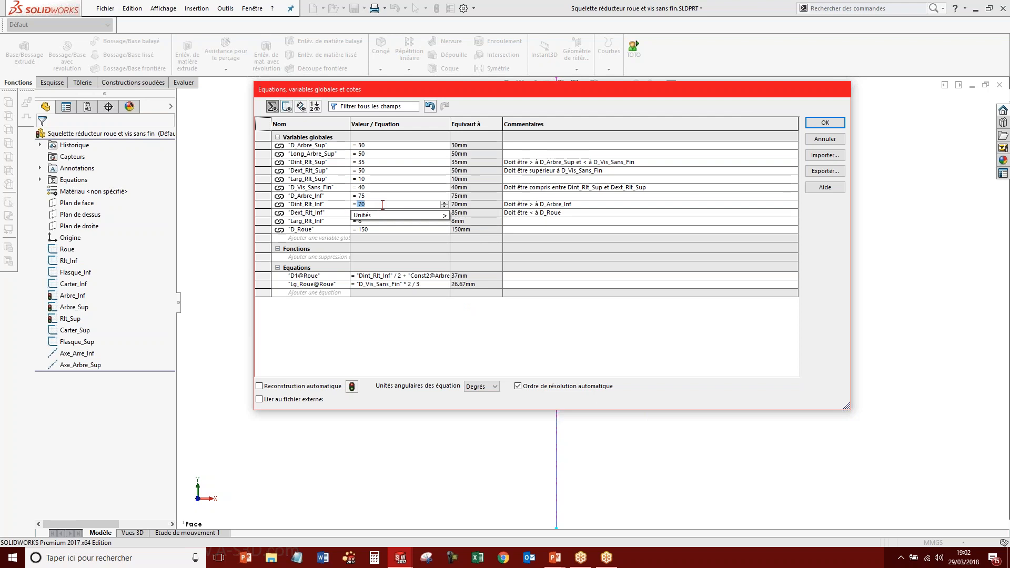
text(0)
mouse_move(370, 216)
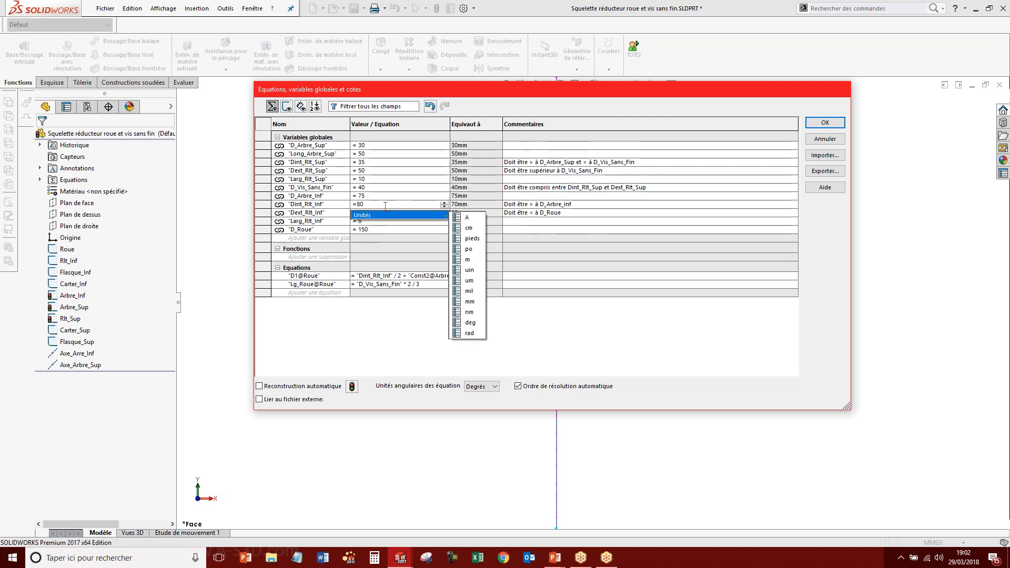
key(BackSpace)
text(5)
key(Return)
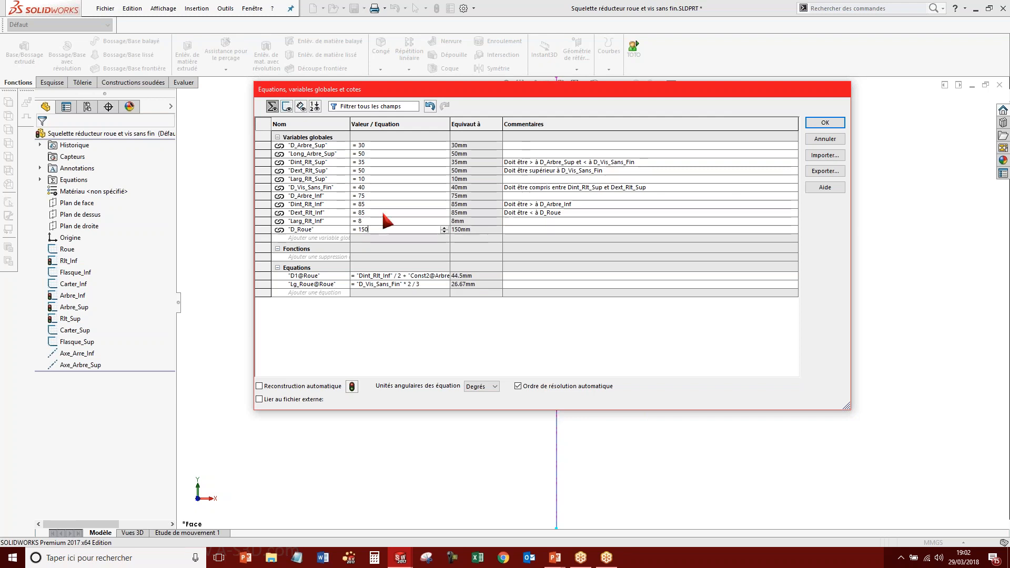
Set the lower bearing's outer diameter variable Dext_Rlt_Inf to 100 and the wheel diameter D_Roue to 120.
double_click(361, 212)
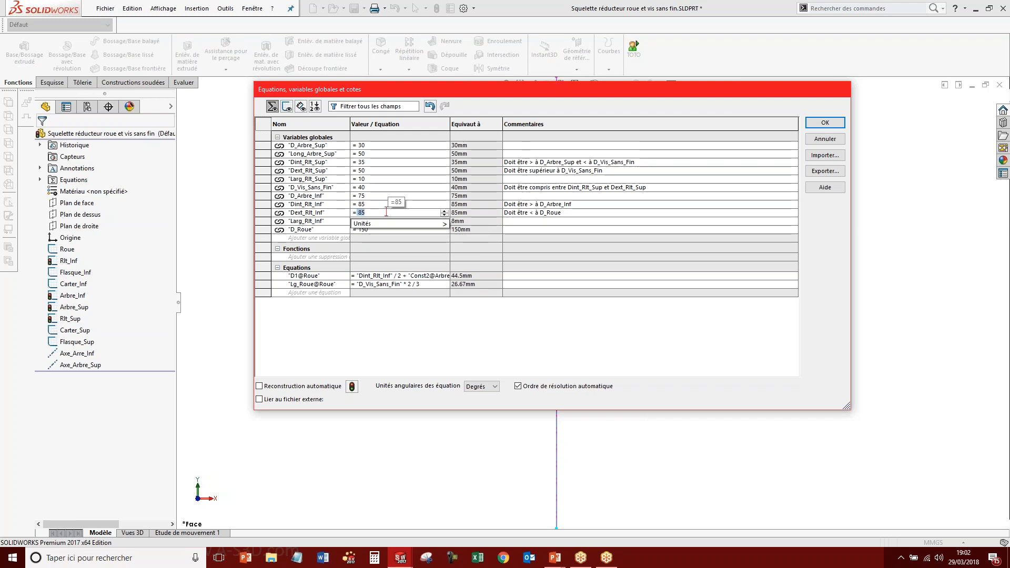
key(BackSpace)
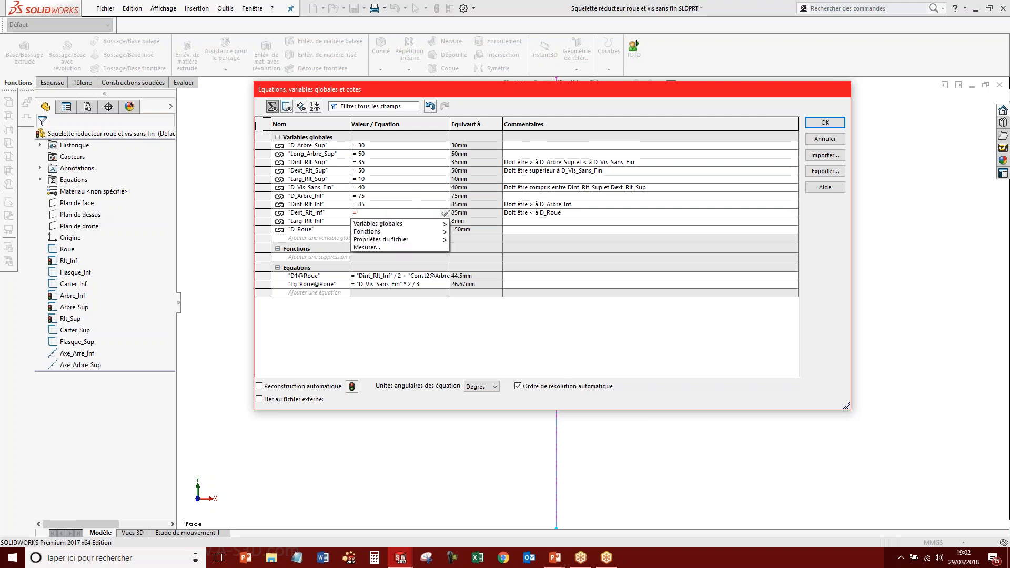
text(100)
key(Return)
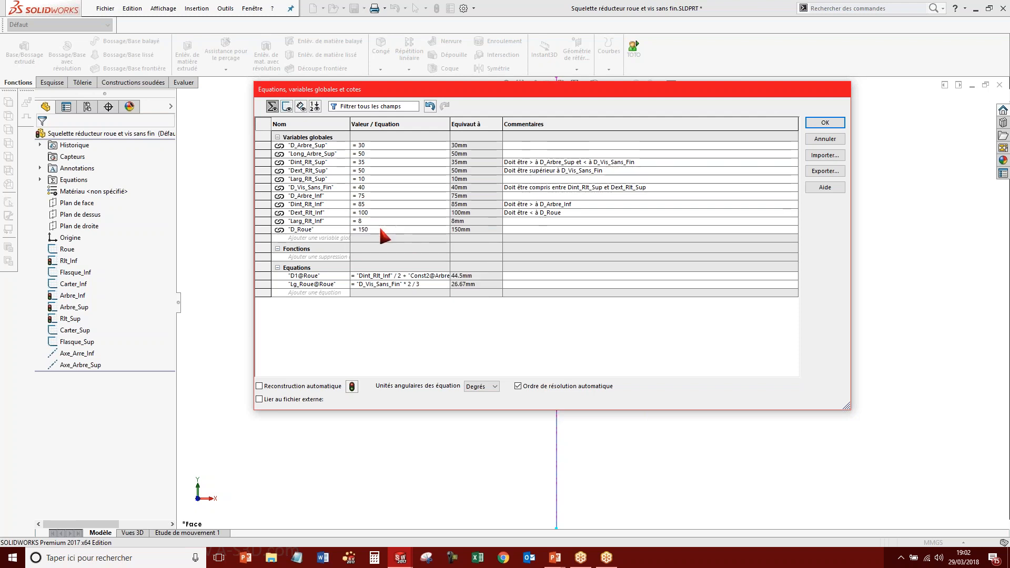
double_click(381, 229)
text(120)
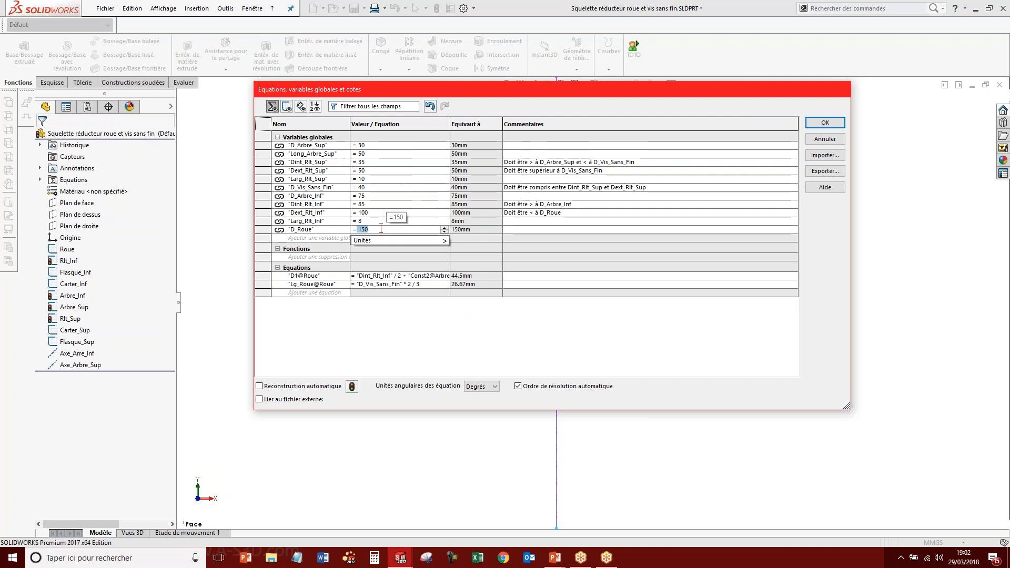
key(Return)
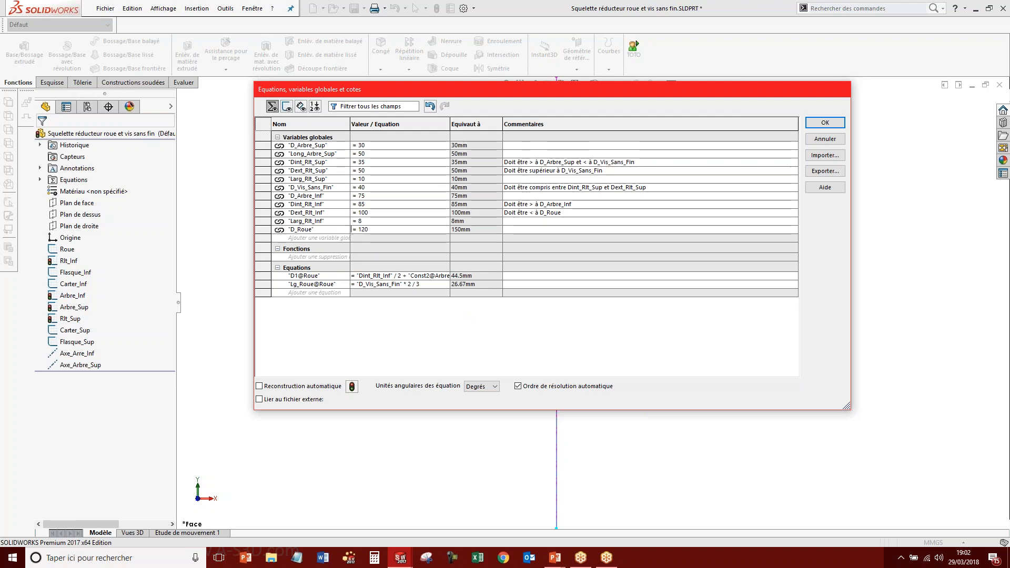
Set the lower bearing's width variable Larg_Rlt_Inf to 12 and apply the equation changes to the skeleton part.
double_click(390, 221)
text(12)
key(Return)
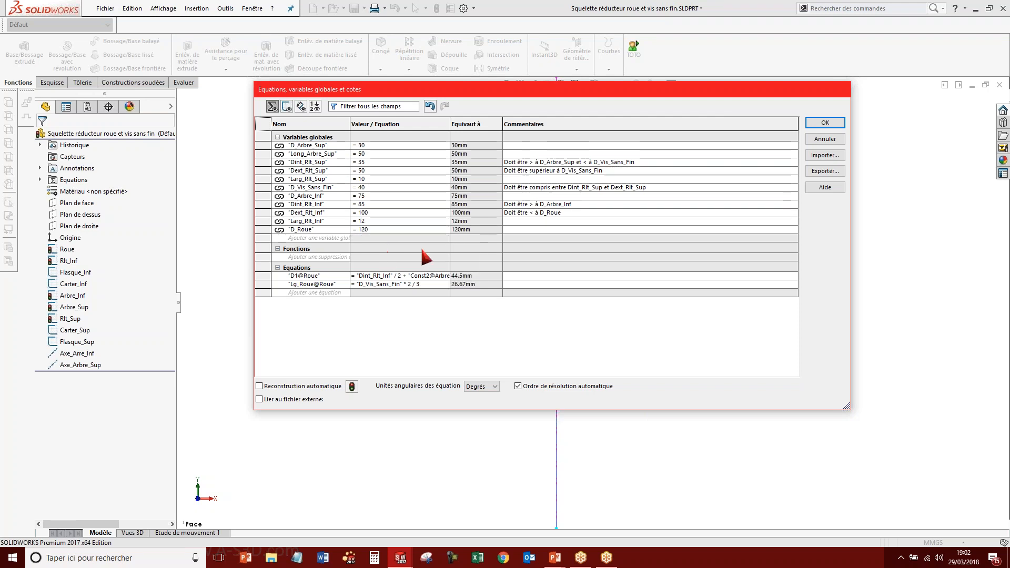
click(825, 125)
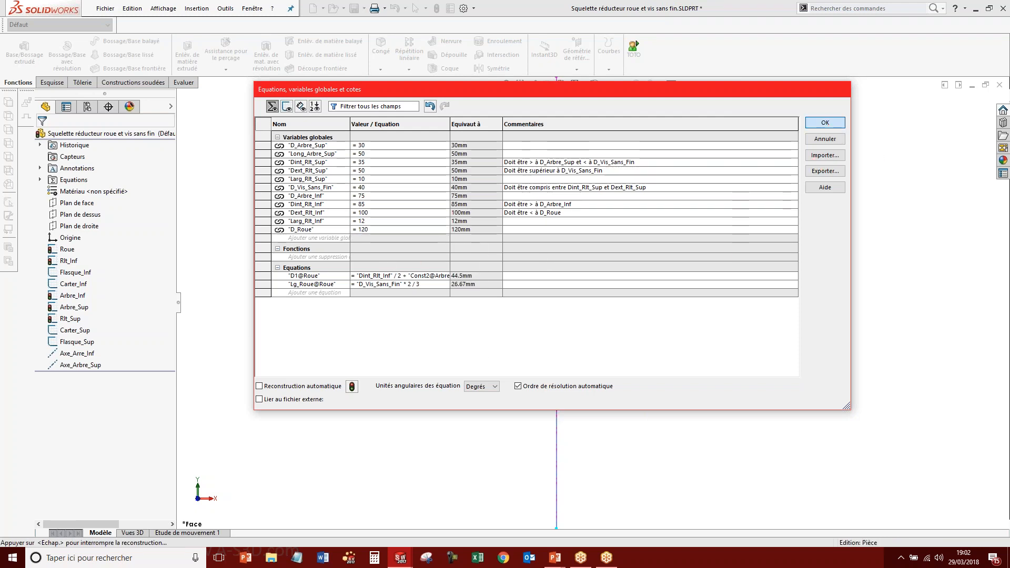
Bring up the coloured Réducteur Roue et Vis sans fin assembly and rebuild it with the changed skeleton.
middle_drag(551, 291, 620, 234)
scroll(578, 279, up, 4)
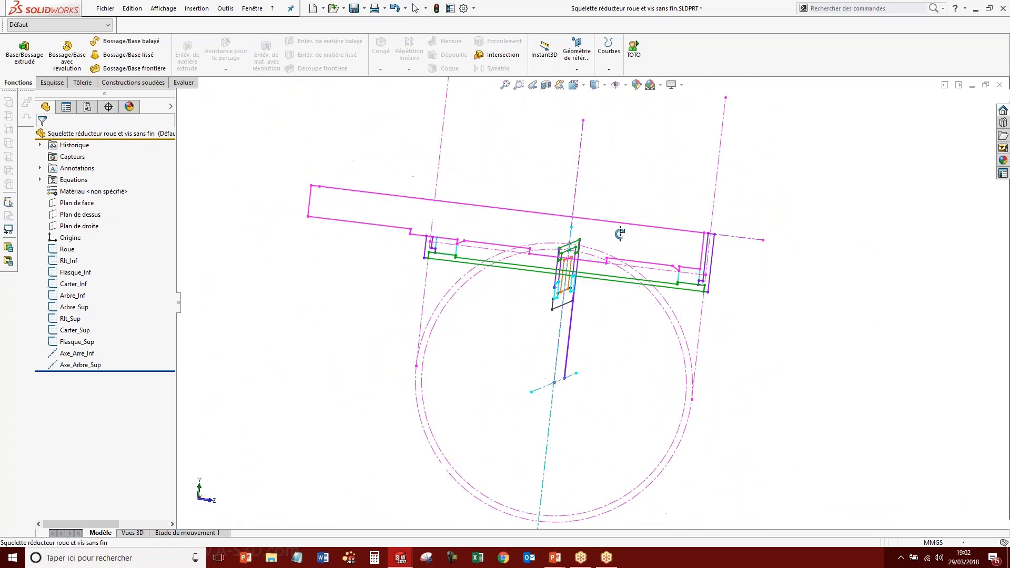
scroll(476, 242, down, 3)
scroll(476, 242, up, 2)
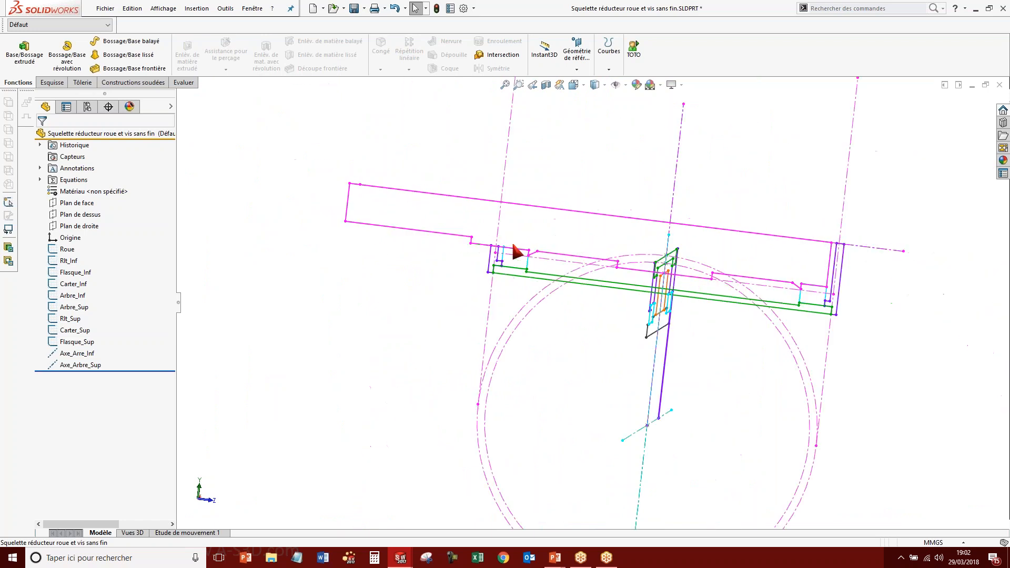
scroll(592, 300, up, 2)
key(ctrl+Tab)
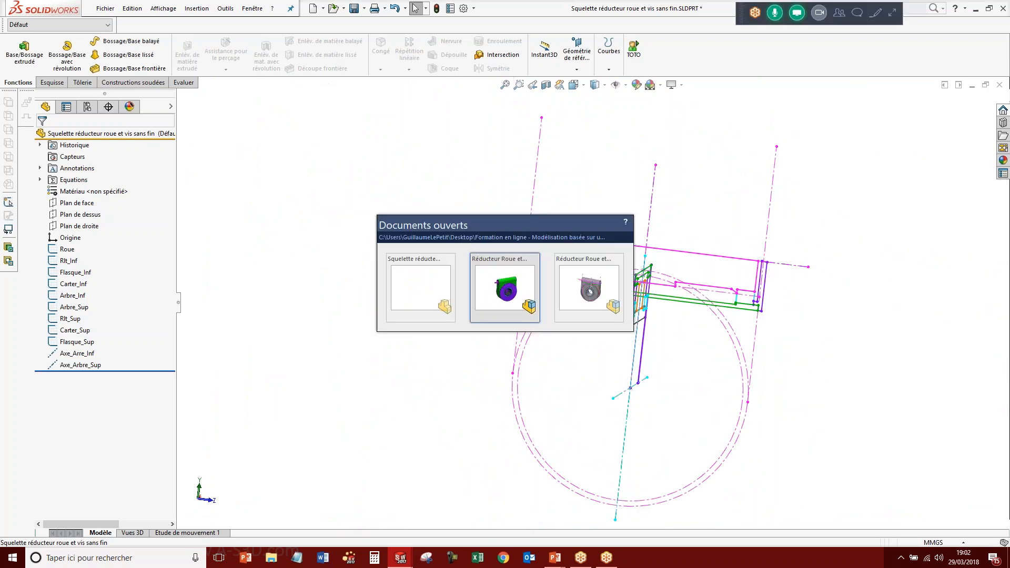
click(521, 291)
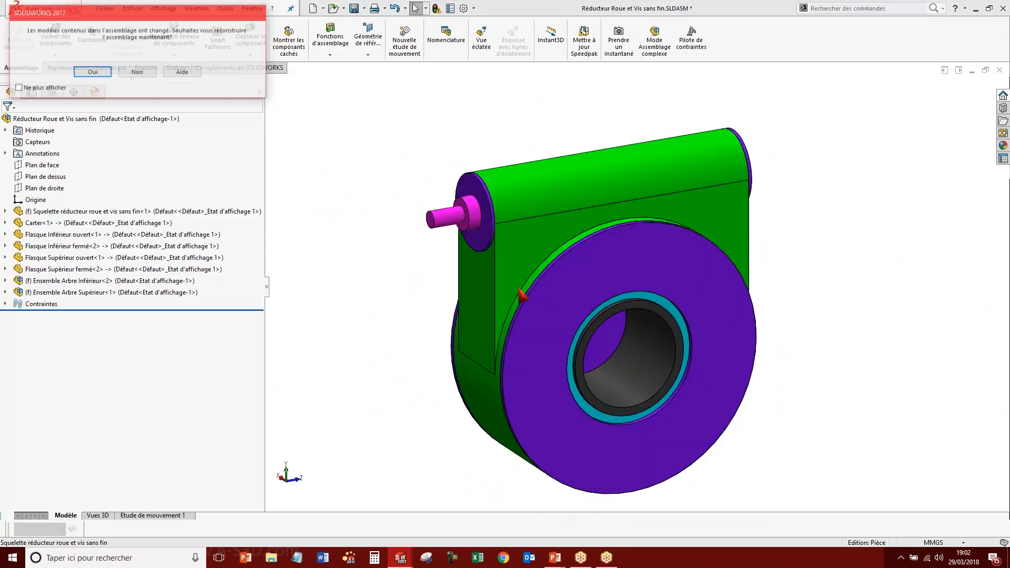
click(100, 72)
middle_drag(614, 260, 707, 275)
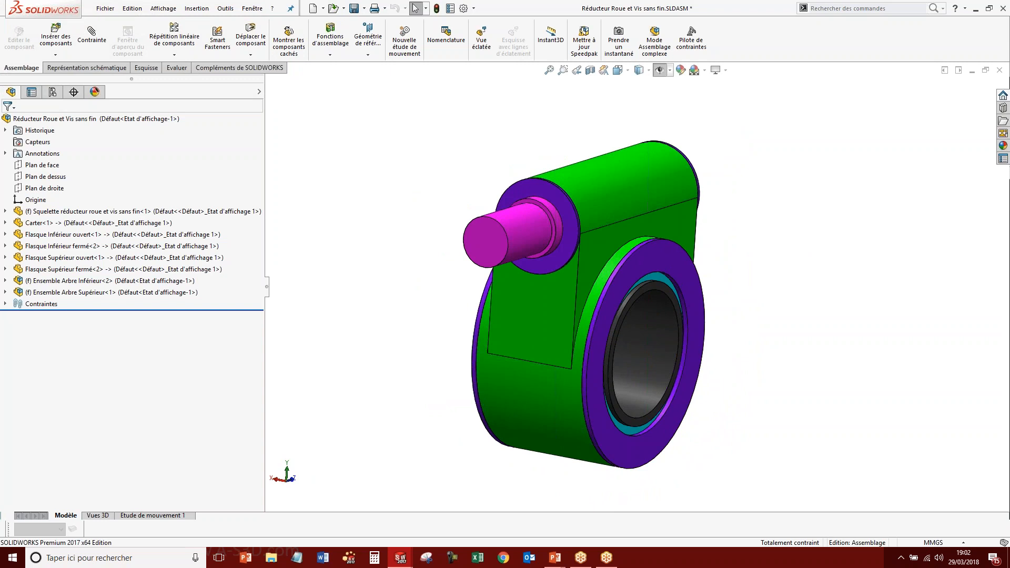
Examine the skeleton component's links to the in-place mates in the assembly and inspect the resized reducer.
click(100, 211)
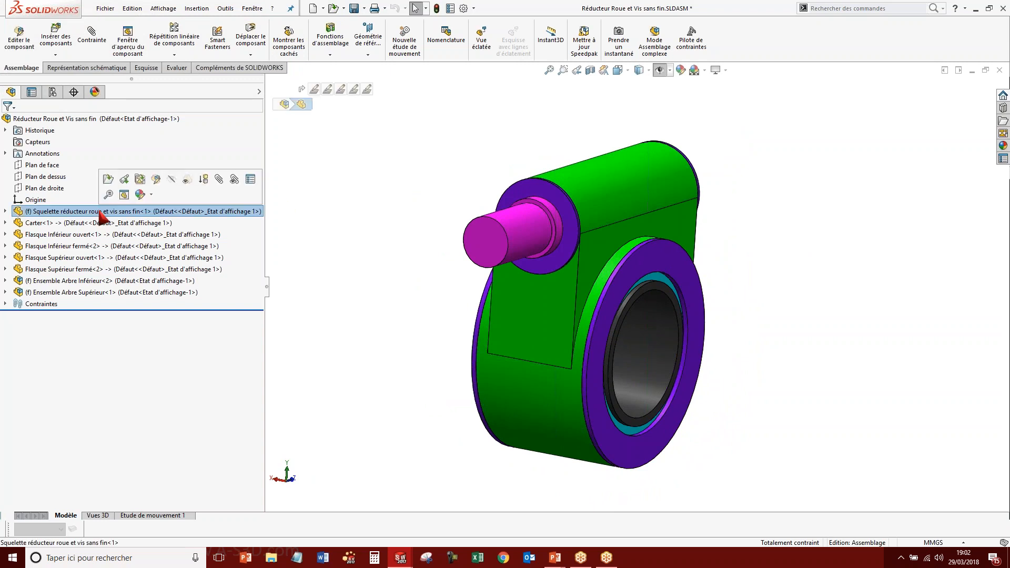
mouse_move(143, 213)
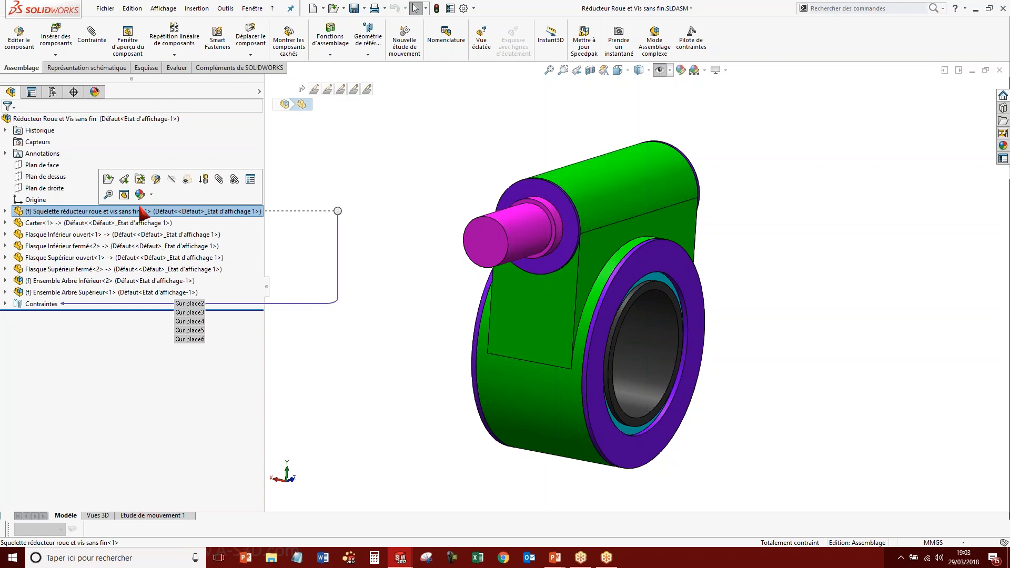
middle_drag(526, 279, 425, 245)
click(400, 167)
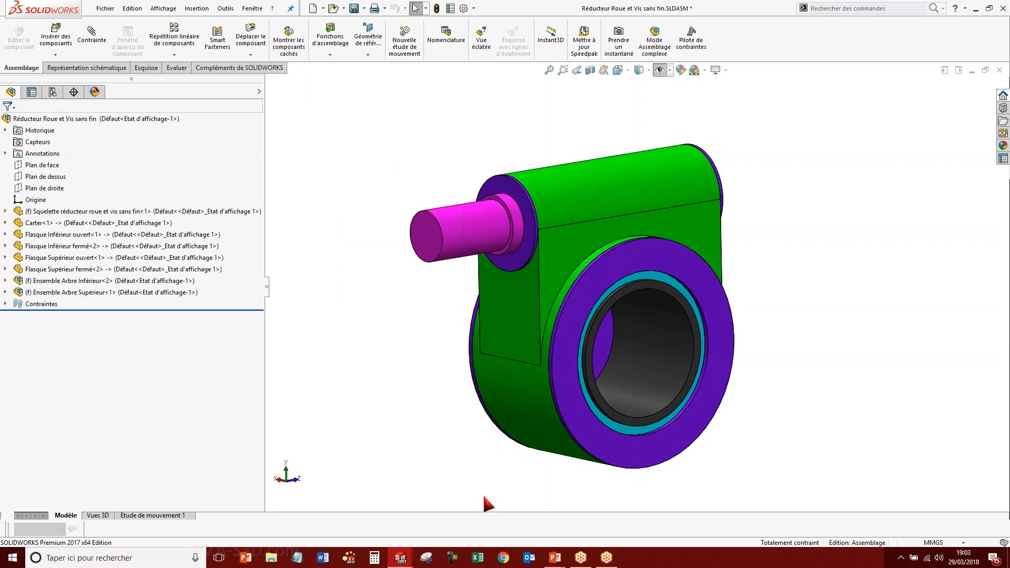
mouse_move(552, 559)
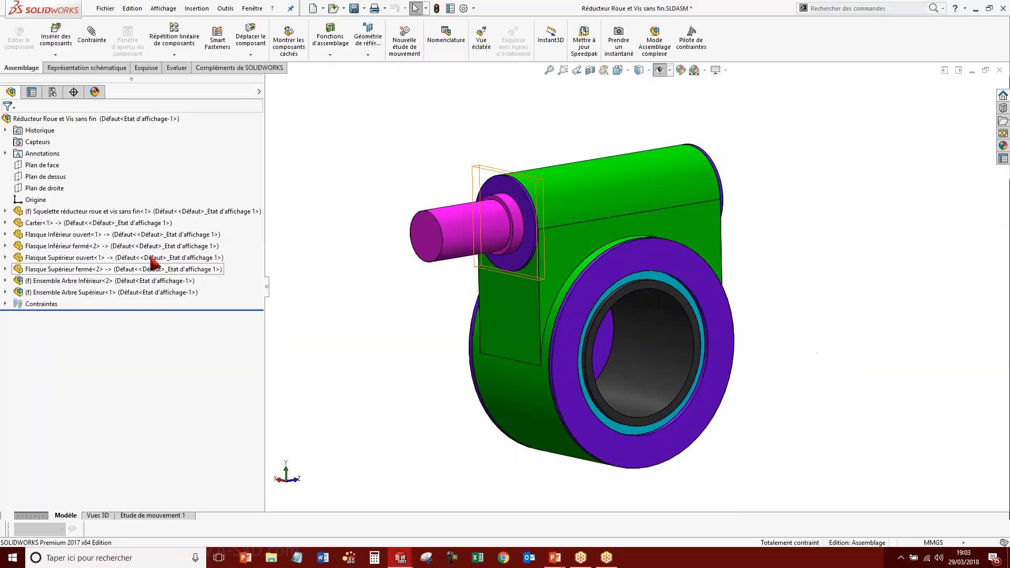
Open the skeleton part and check the sketch colour assigned to the Roue sketch.
click(112, 210)
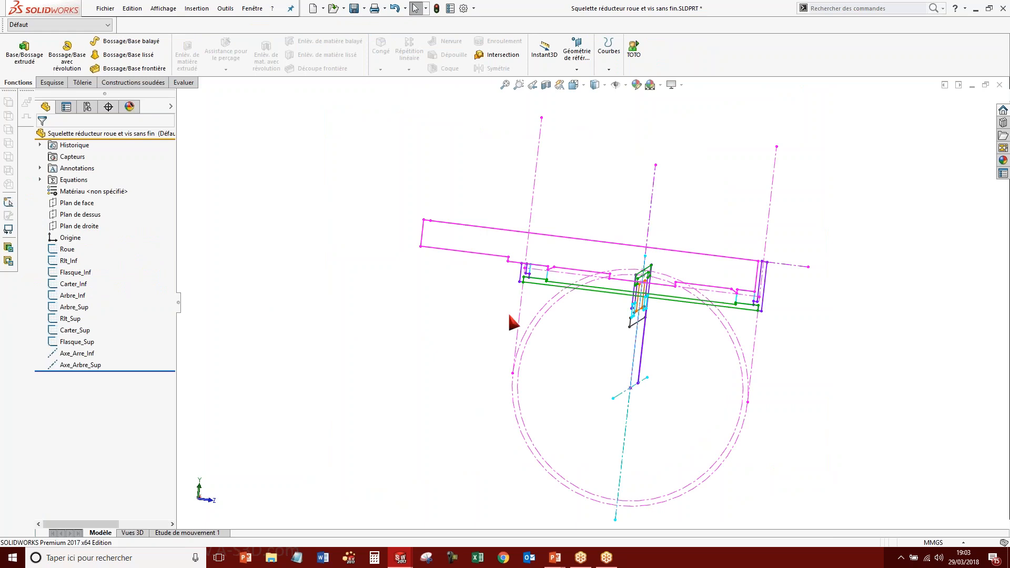
right_click(68, 249)
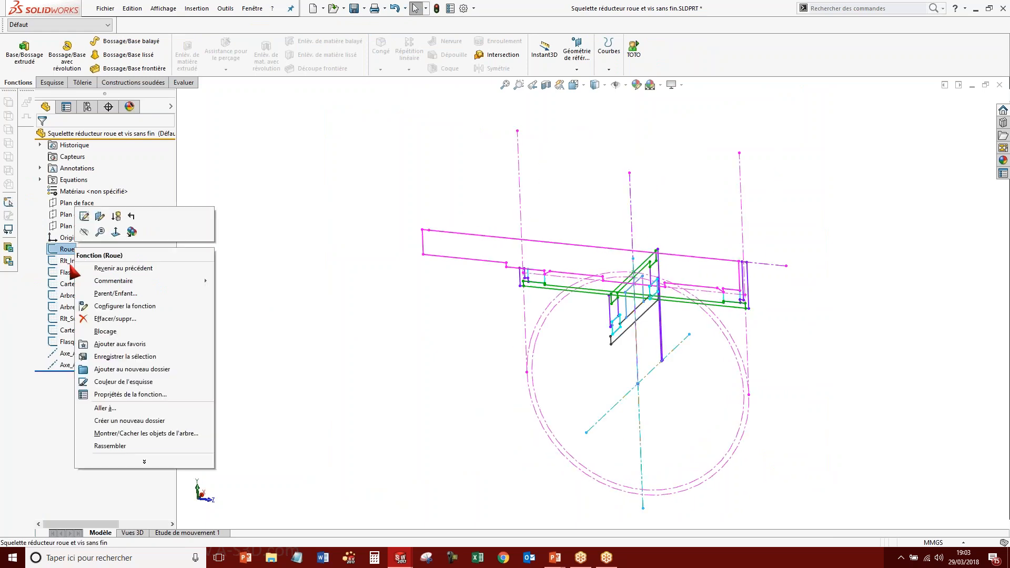
click(142, 382)
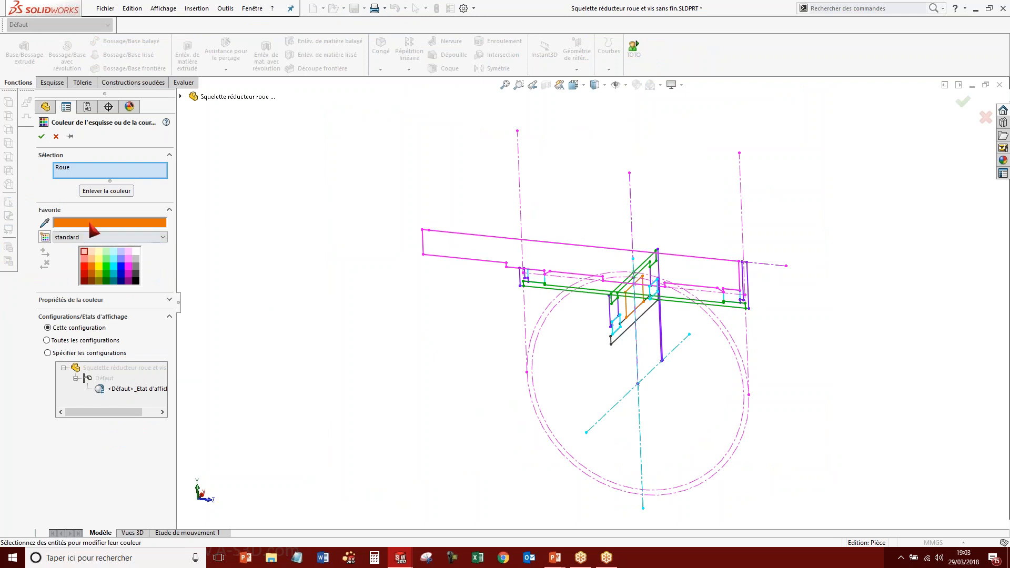
click(41, 137)
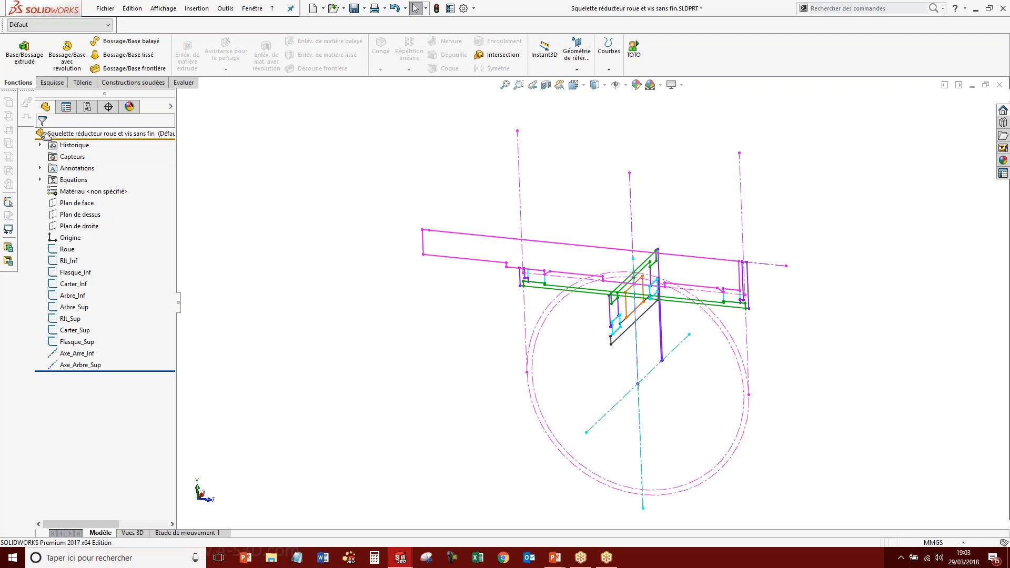
Return to the Réducteur Roue et Vis sans fin assembly and rebuild its models.
key(ctrl+Tab)
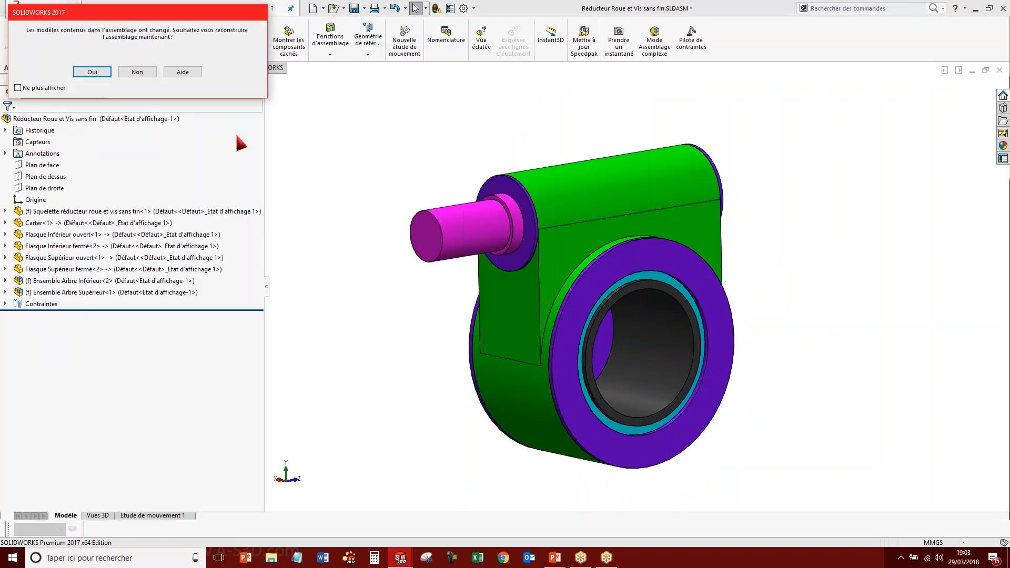
click(109, 72)
middle_drag(558, 342, 560, 315)
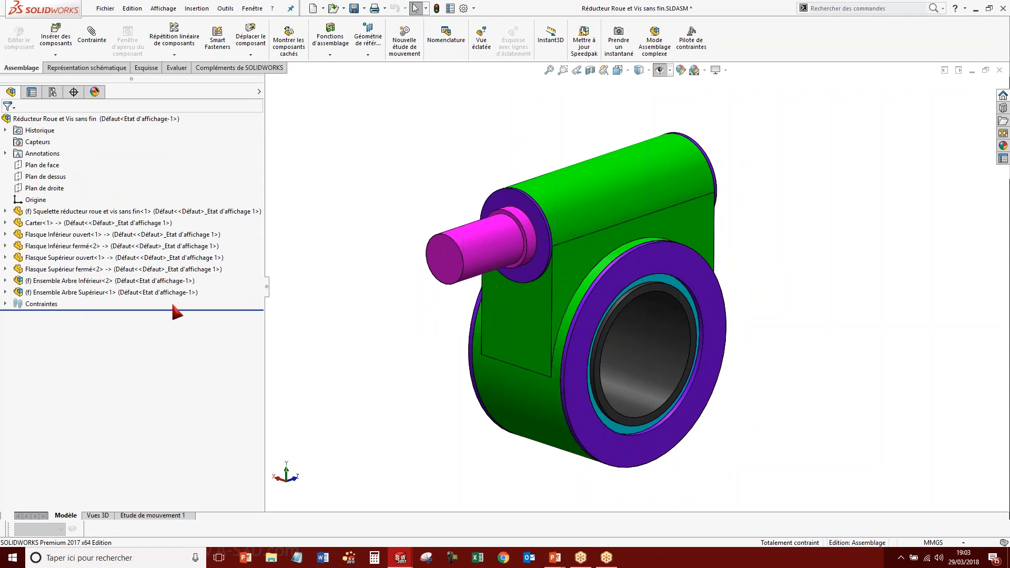
Examine the skeleton component and its in-place mates inside the Ensemble Arbre Inférieur subassembly.
mouse_move(102, 211)
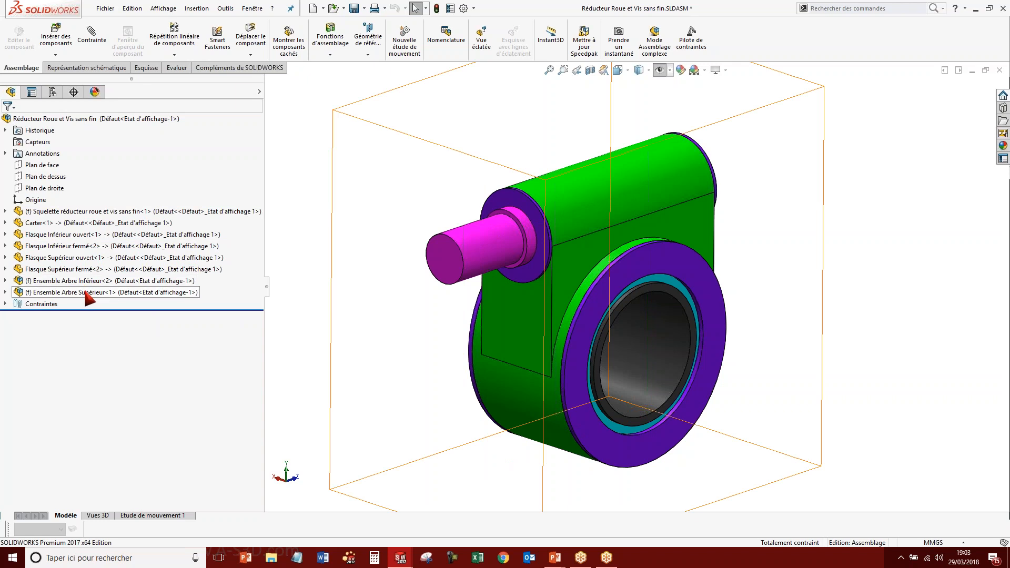
click(5, 280)
click(105, 373)
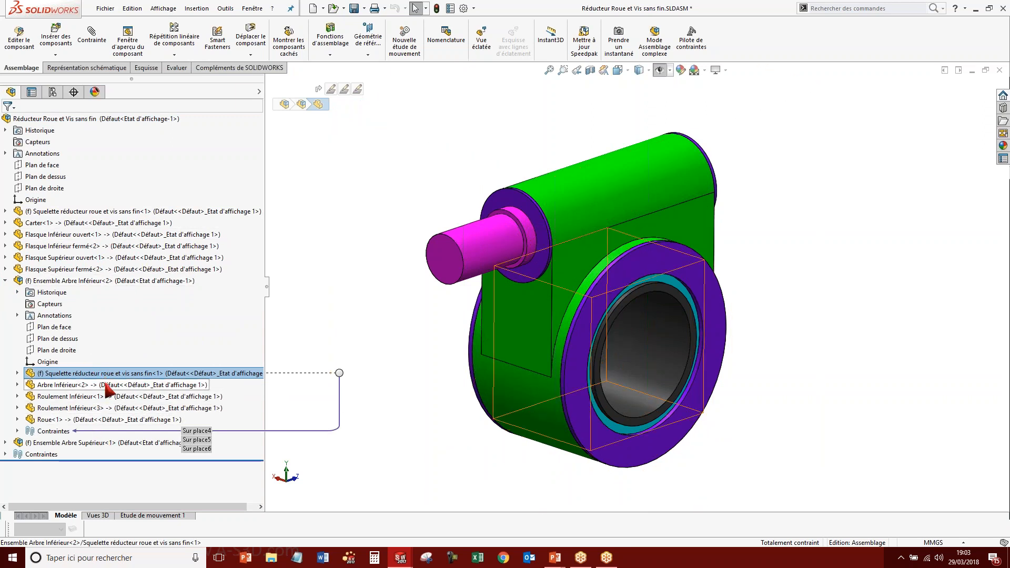
click(6, 281)
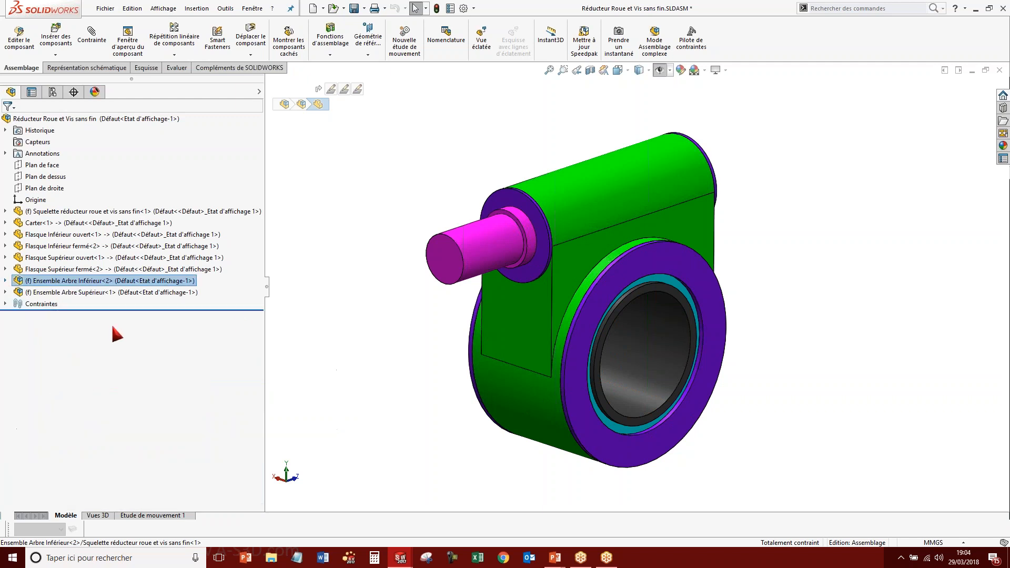
click(337, 322)
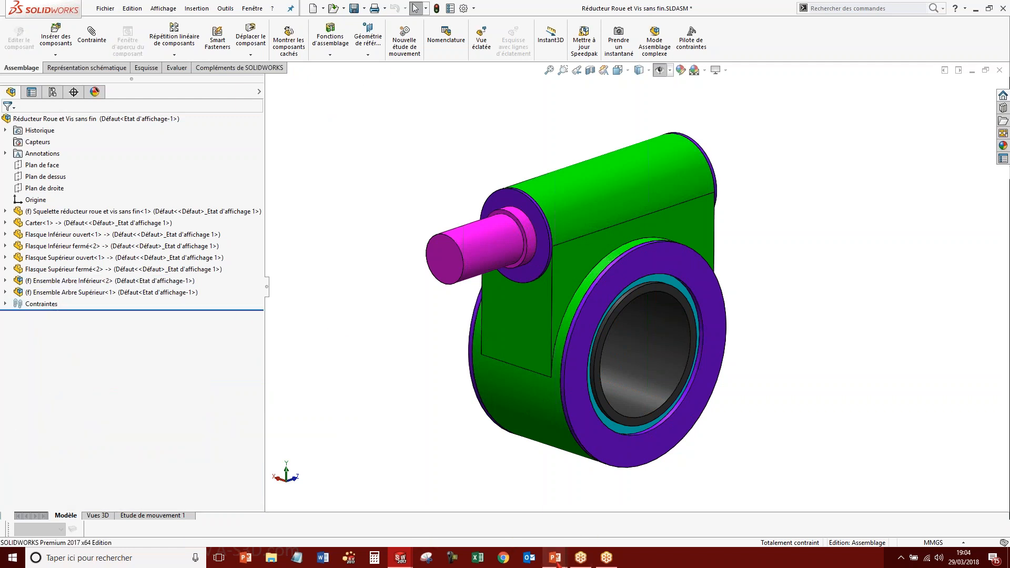
Bring up the Réducteur Roue et Vis sans fin2 assembly and switch to the PowerPoint slide show's Questions slide.
mouse_move(402, 558)
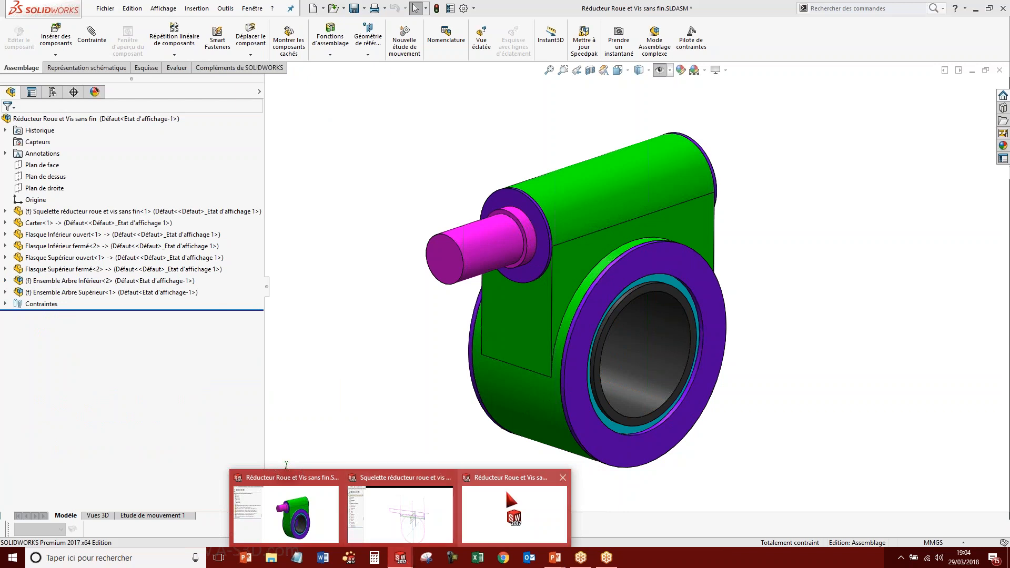
click(513, 508)
mouse_move(400, 557)
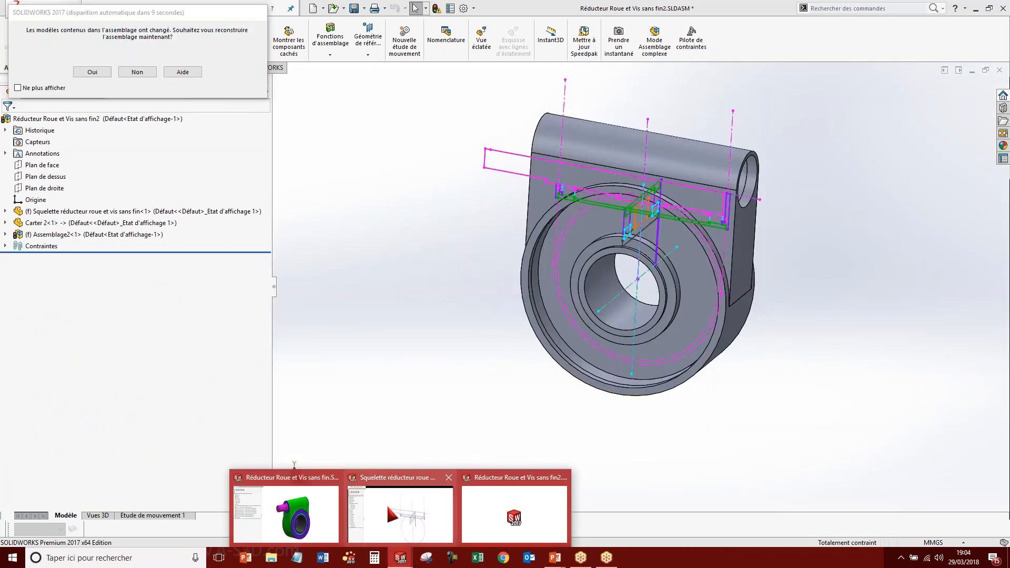
mouse_move(554, 558)
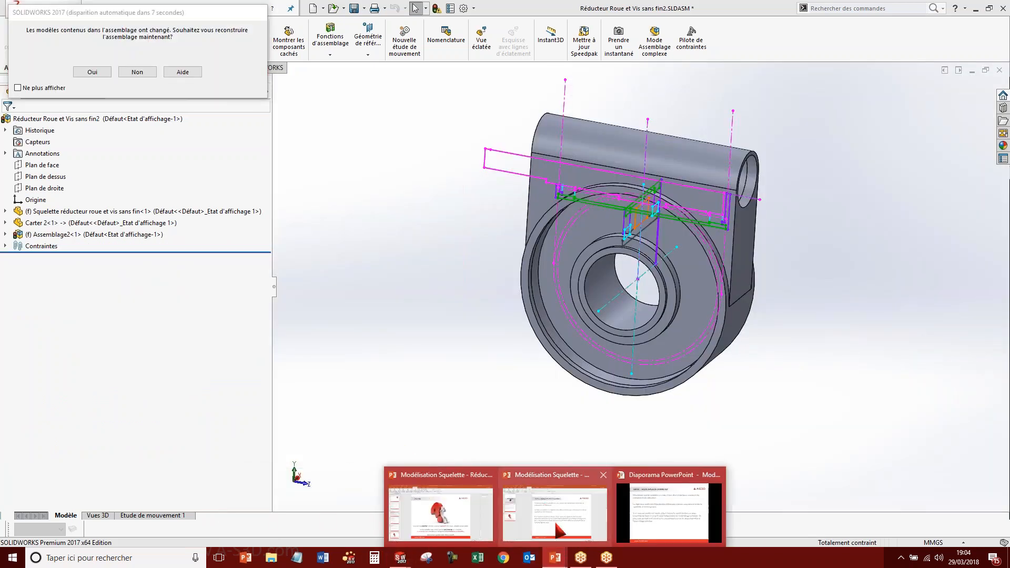
click(623, 522)
click(480, 413)
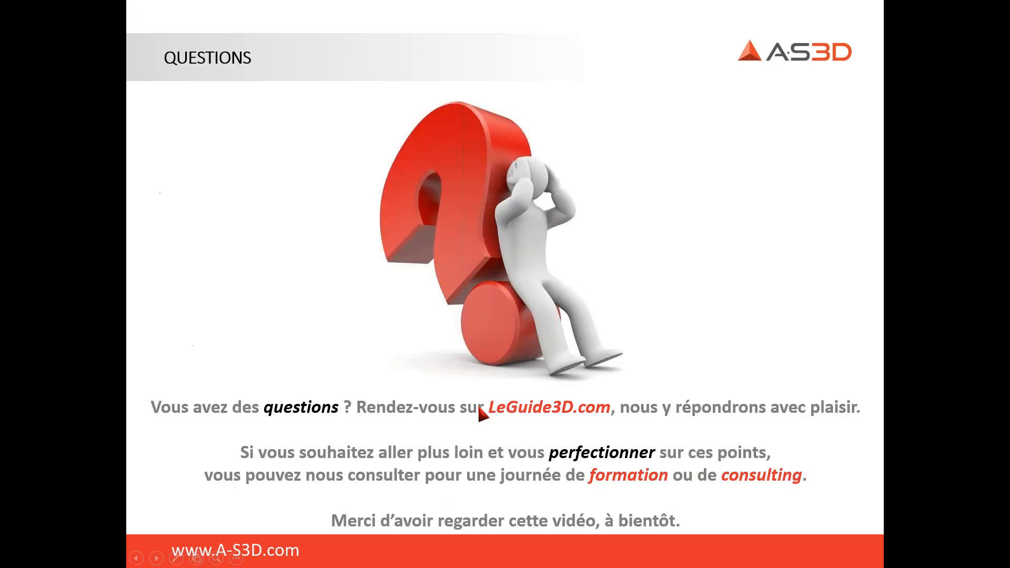